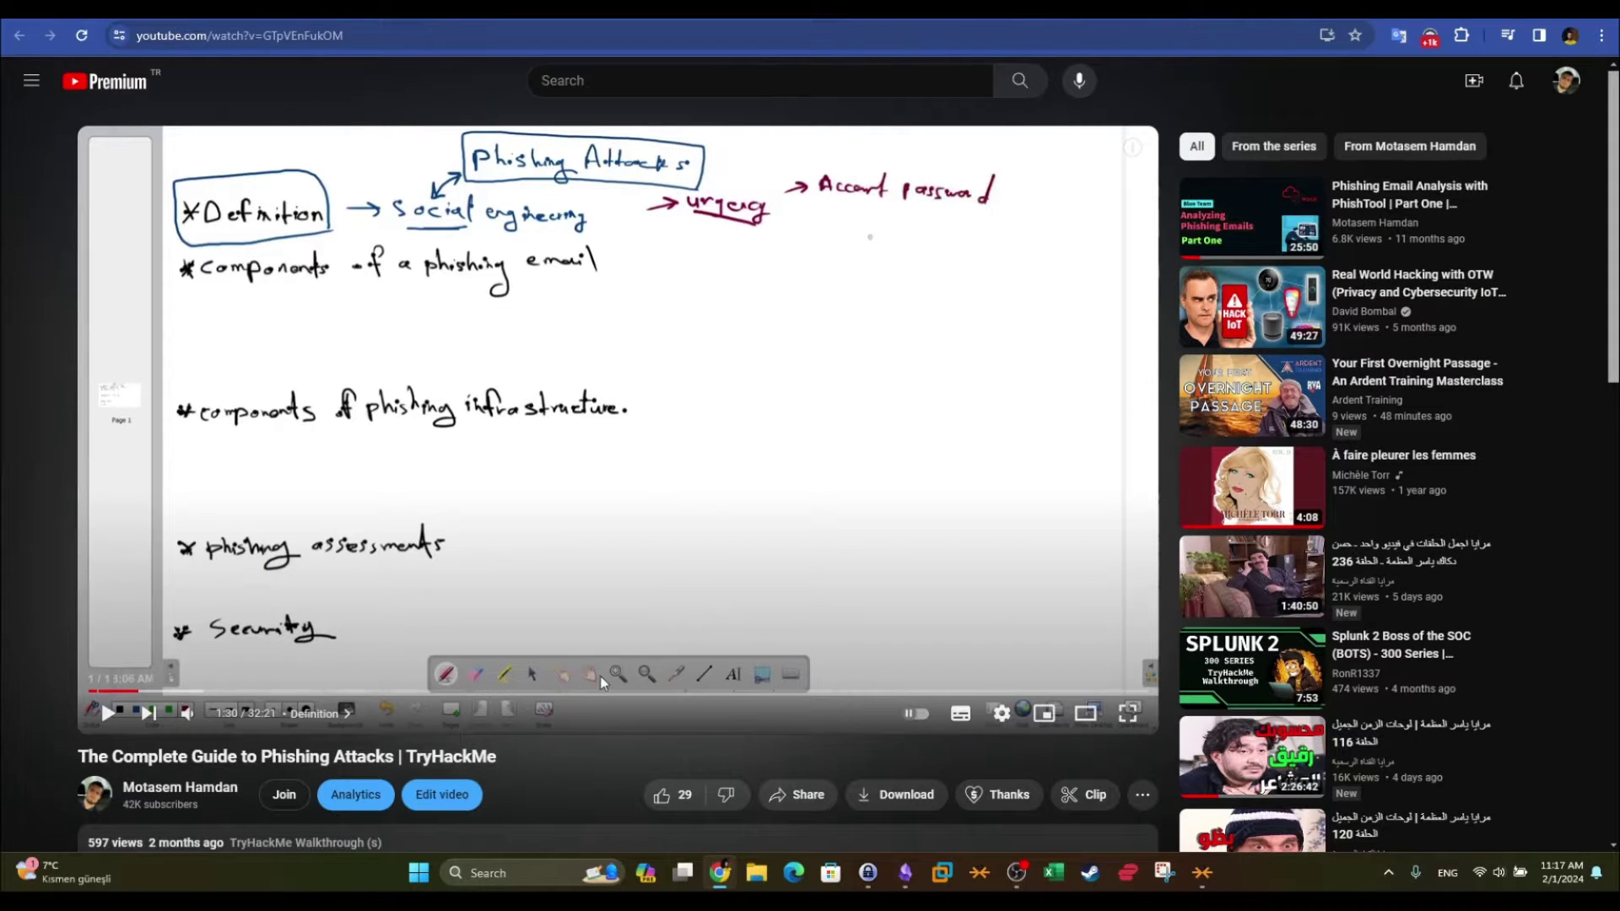
- Move from the current YouTube video to the PhishTool email-analysis video, then to PhishTool's Netflix-hold analysis
{"action": "left_click_drag", "start_coordinate": [90, 763], "coordinate": [492, 760]}
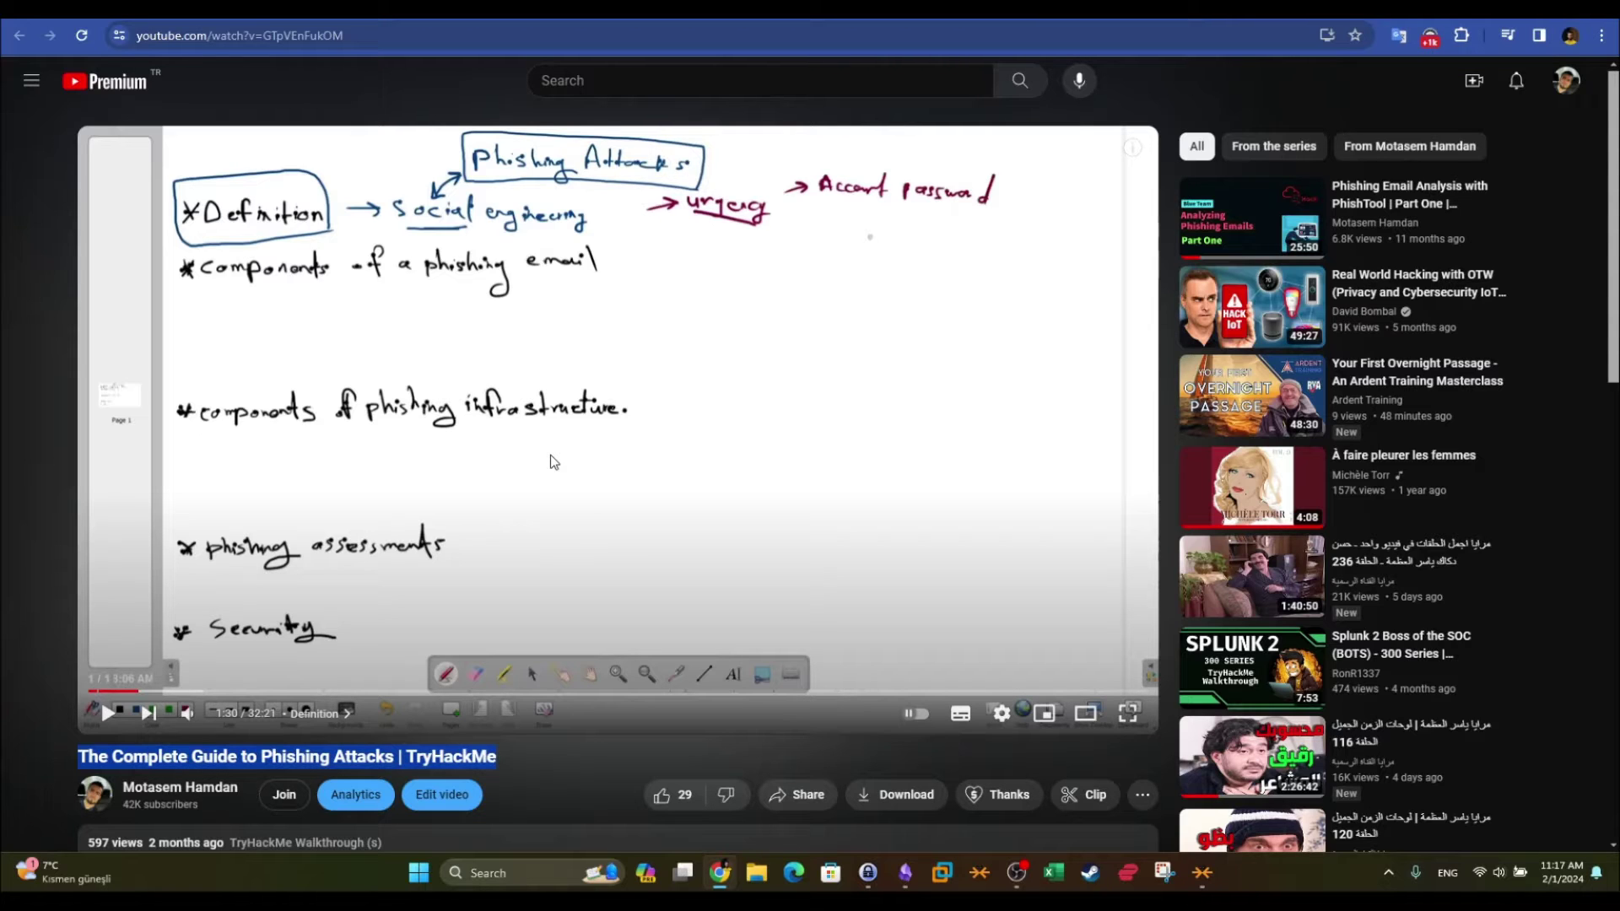
{"action": "key", "text": "shift+n"}
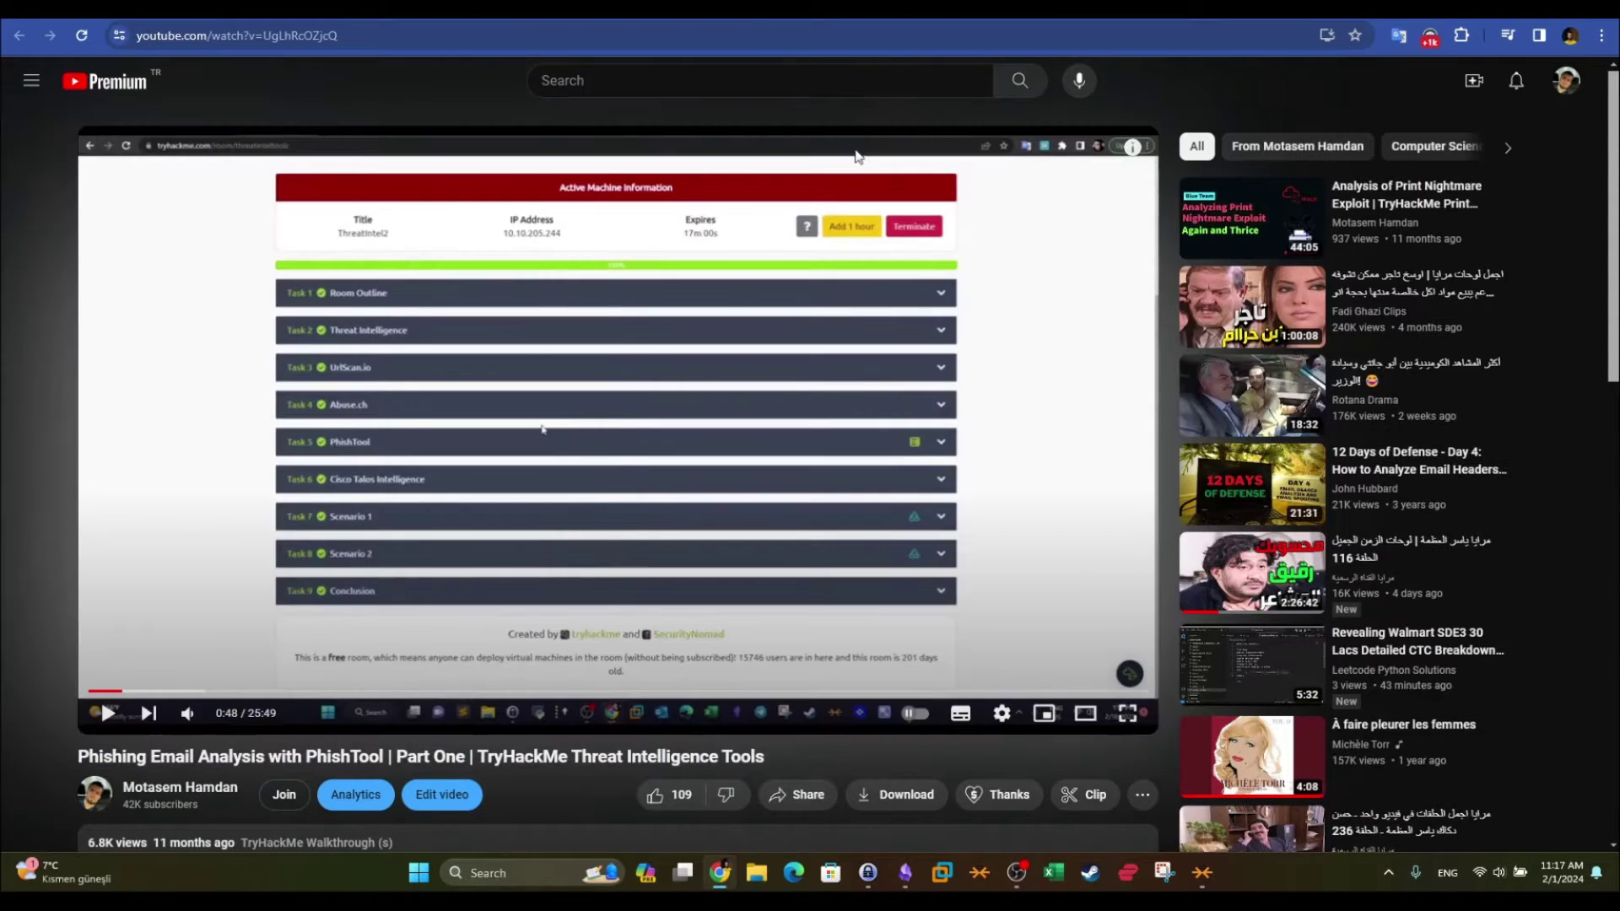
{"action": "left_click_drag", "start_coordinate": [123, 757], "coordinate": [386, 757]}
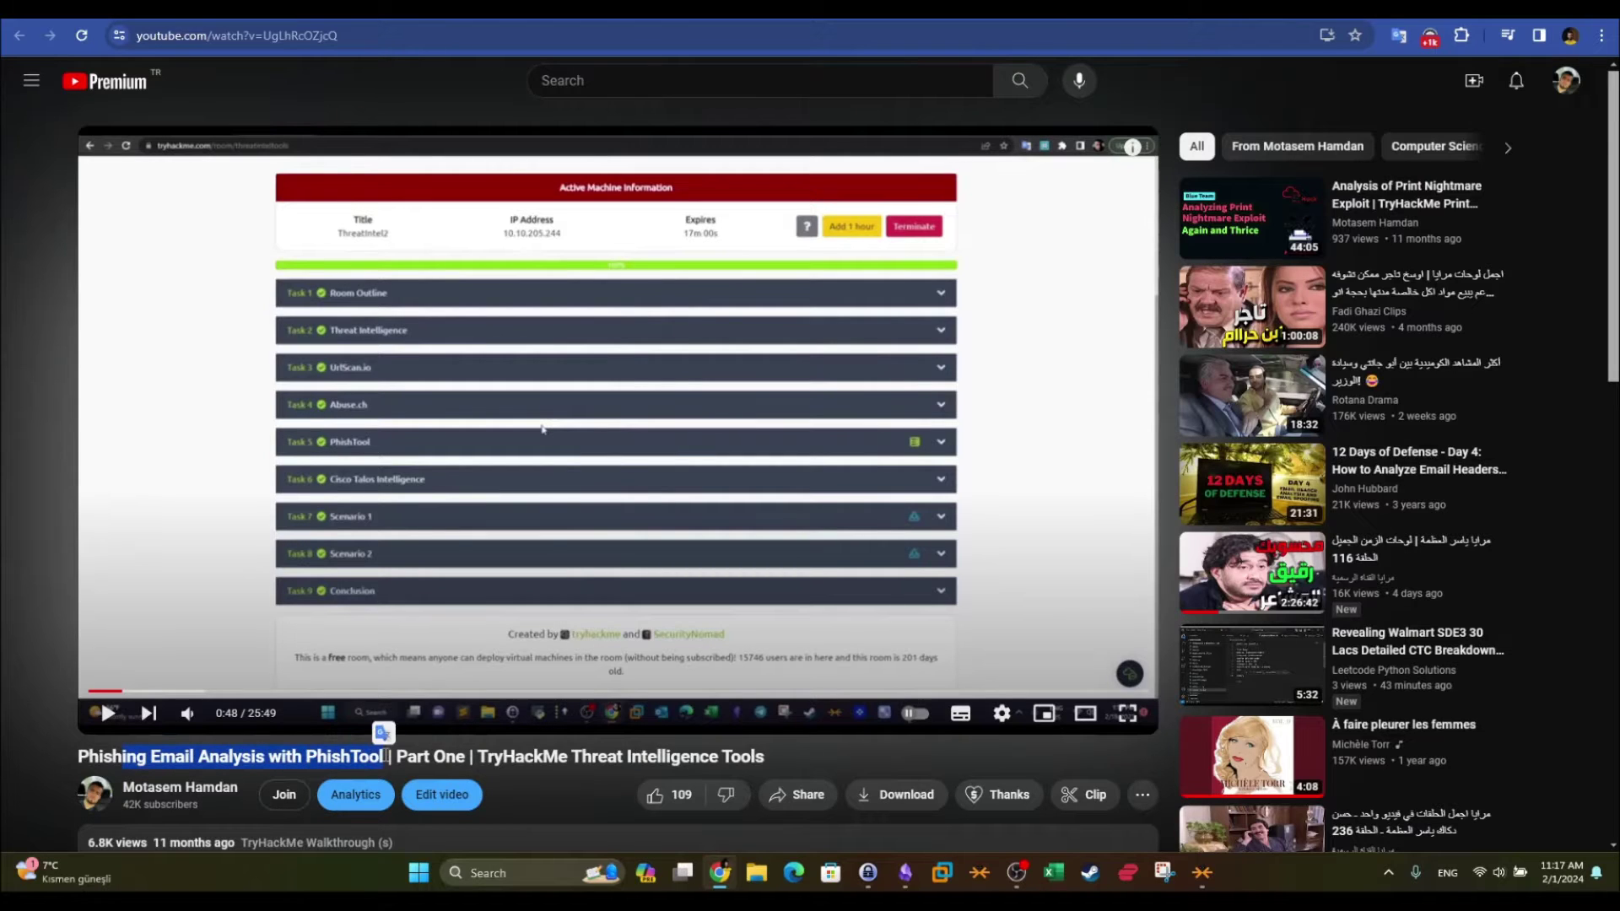
{"action": "left_click_drag", "start_coordinate": [105, 757], "coordinate": [352, 757]}
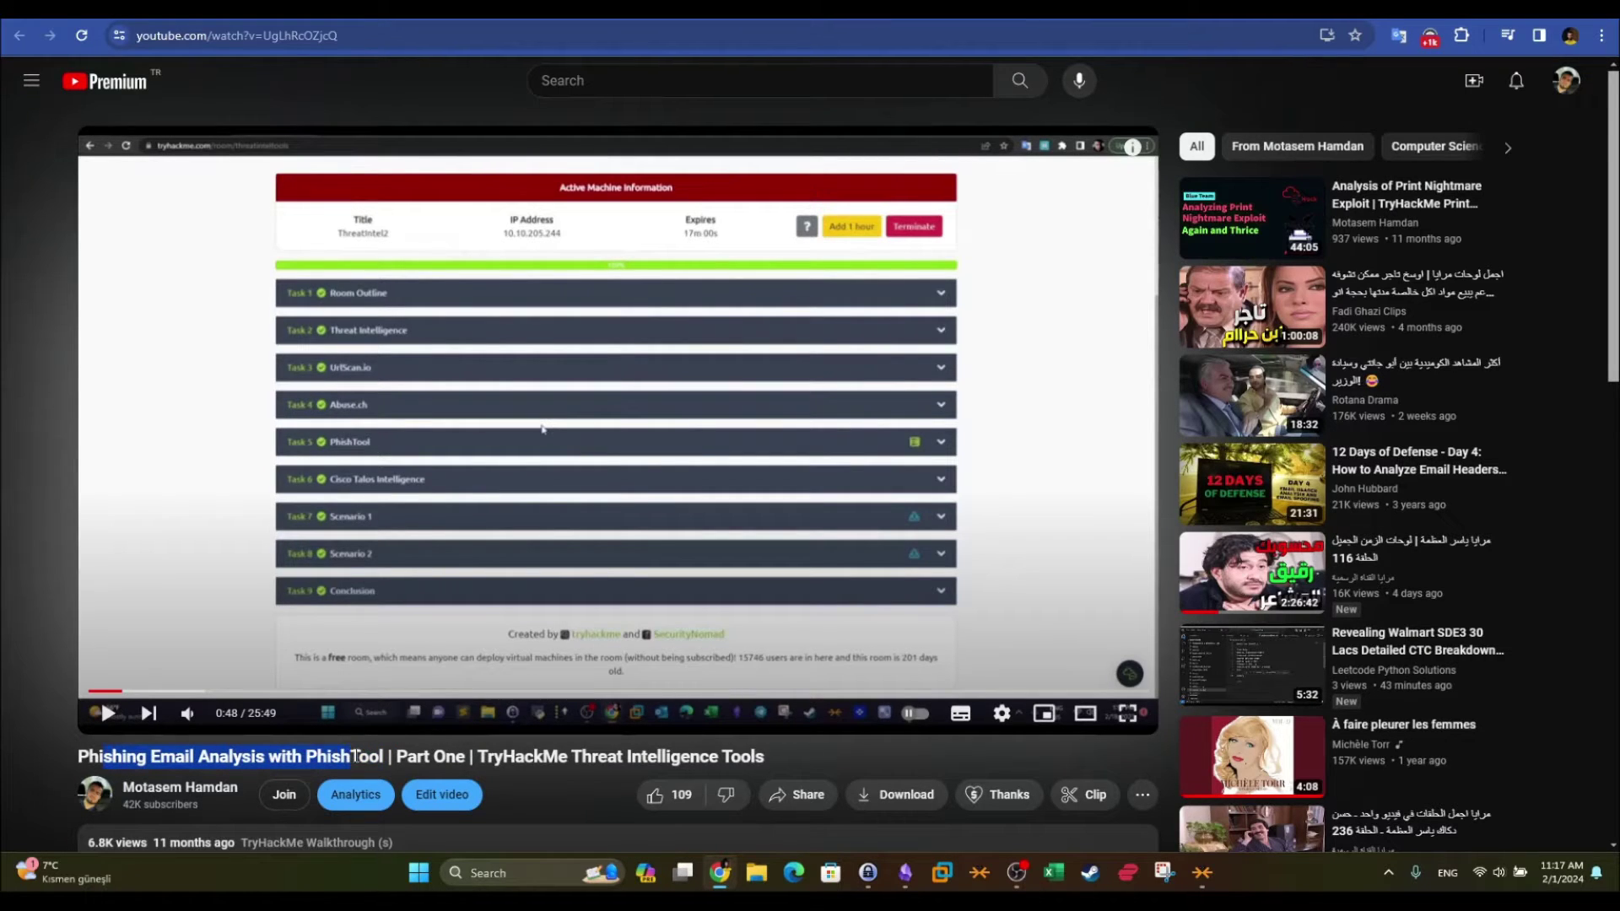
{"action": "key", "text": "ctrl+Tab"}
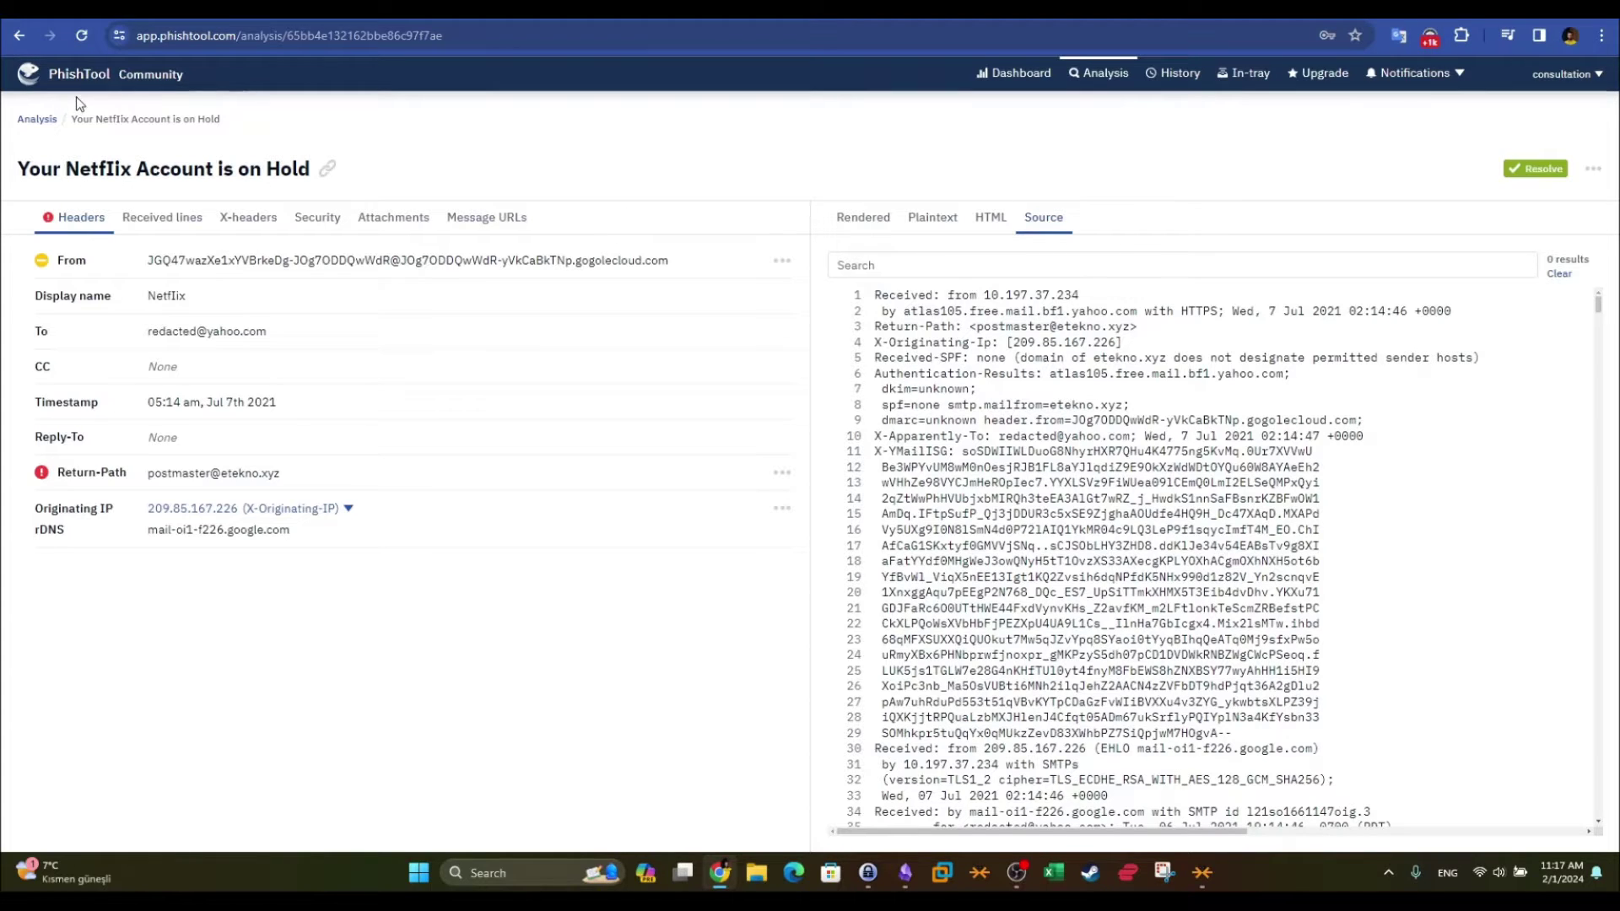
- Review the ANY.RUN Netflix PDF task and the Excel sample's task, ending on the TryHackMe room
{"action": "key", "text": "ctrl+Tab"}
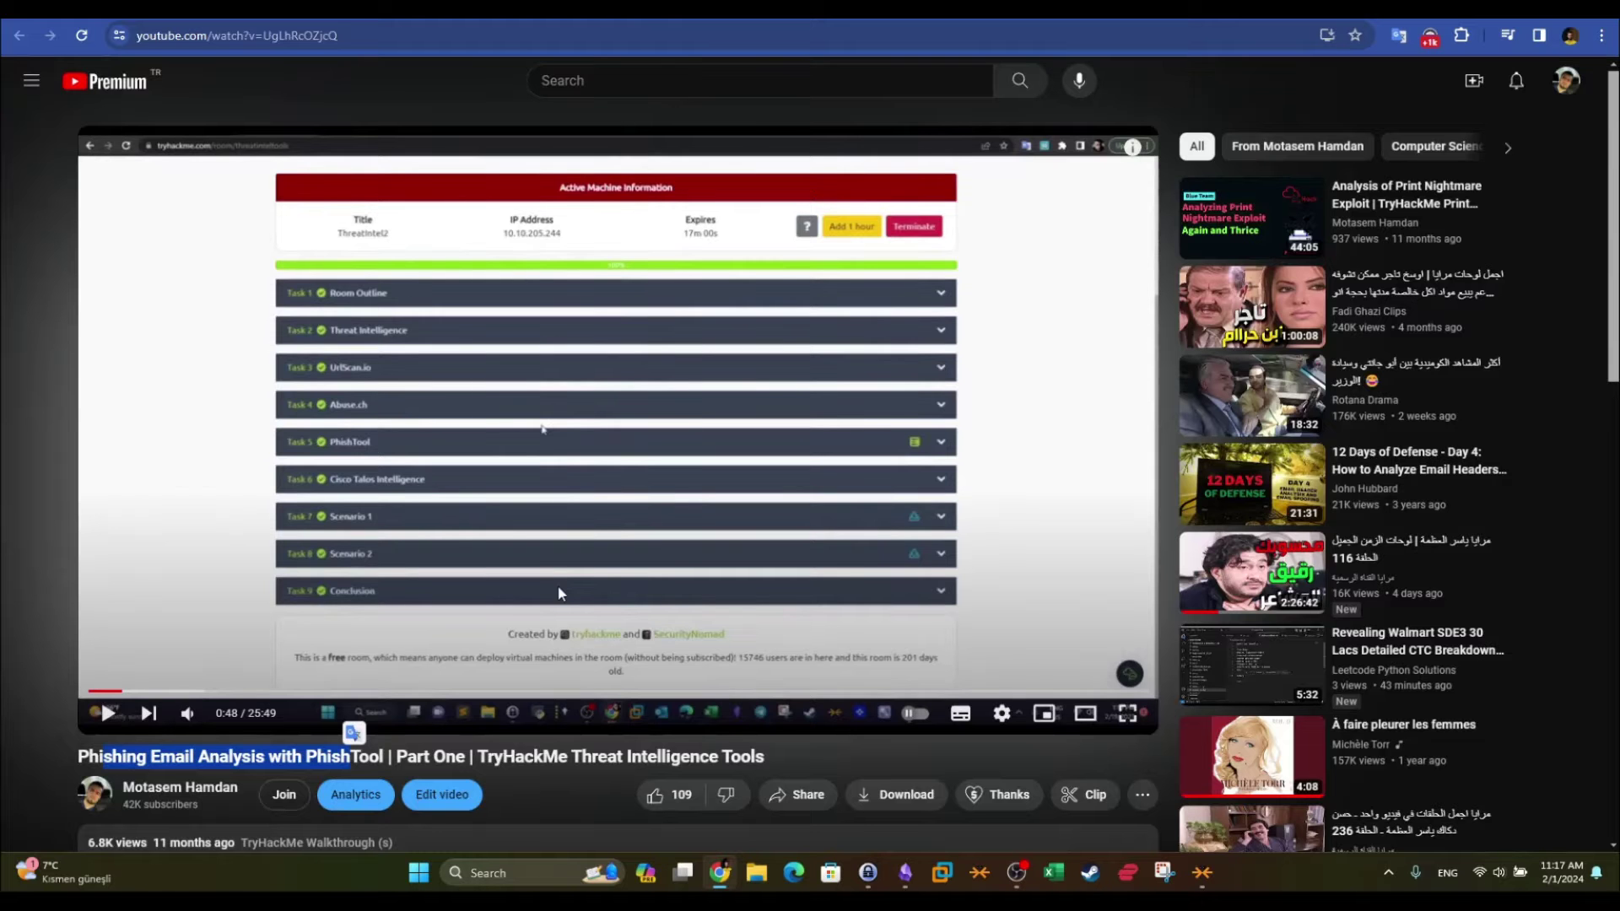
{"action": "key", "text": "ctrl+Tab"}
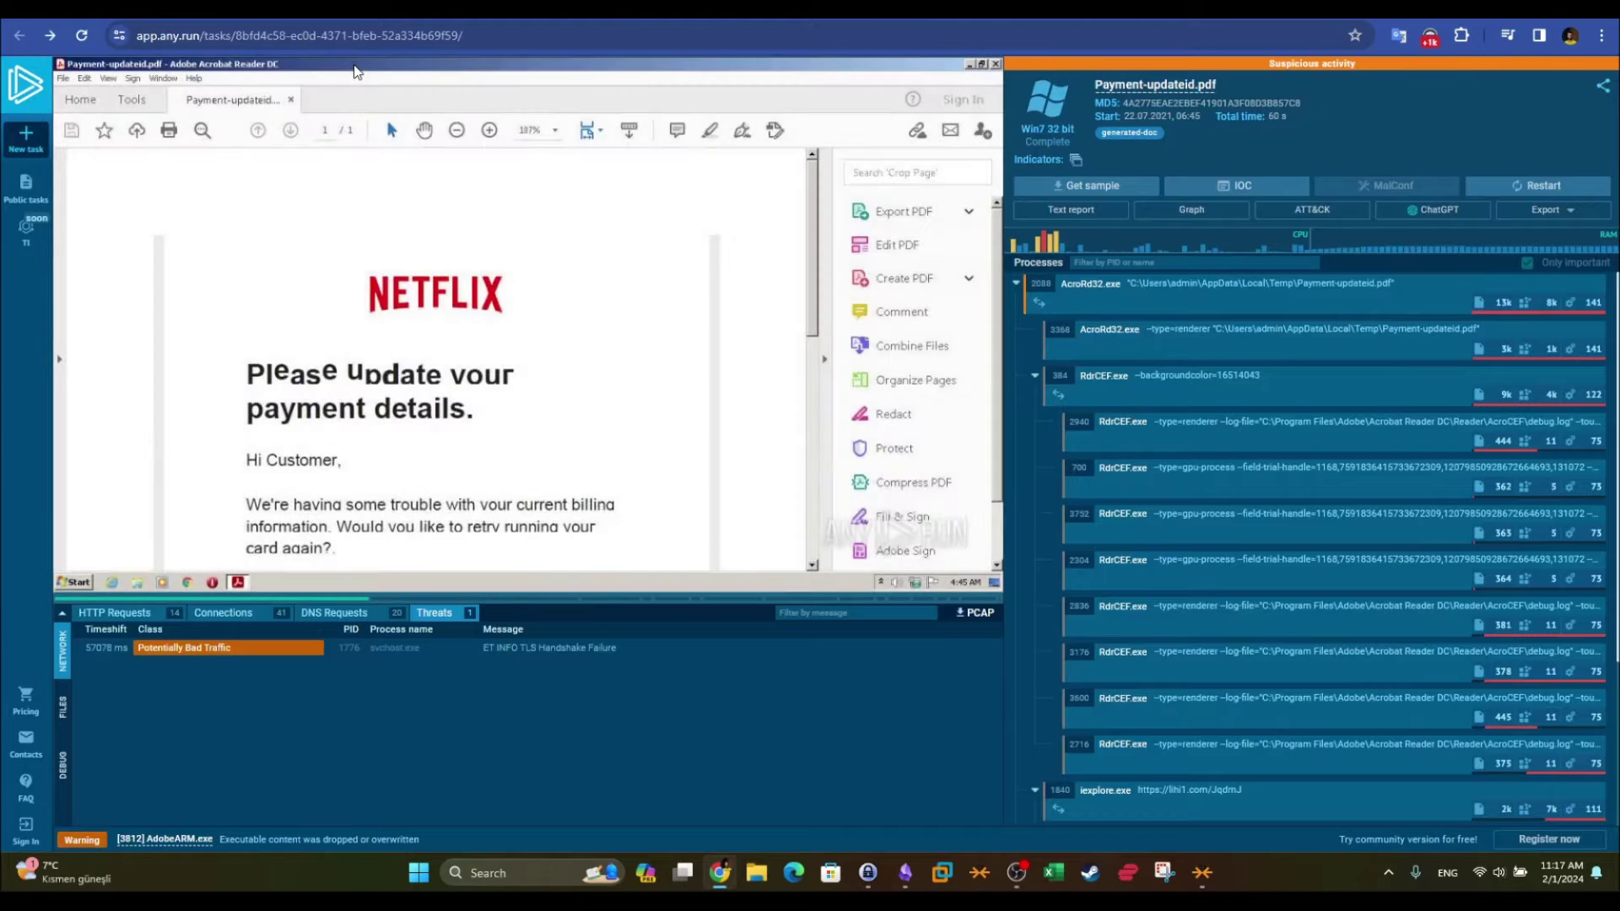
{"action": "key", "text": "ctrl+Tab"}
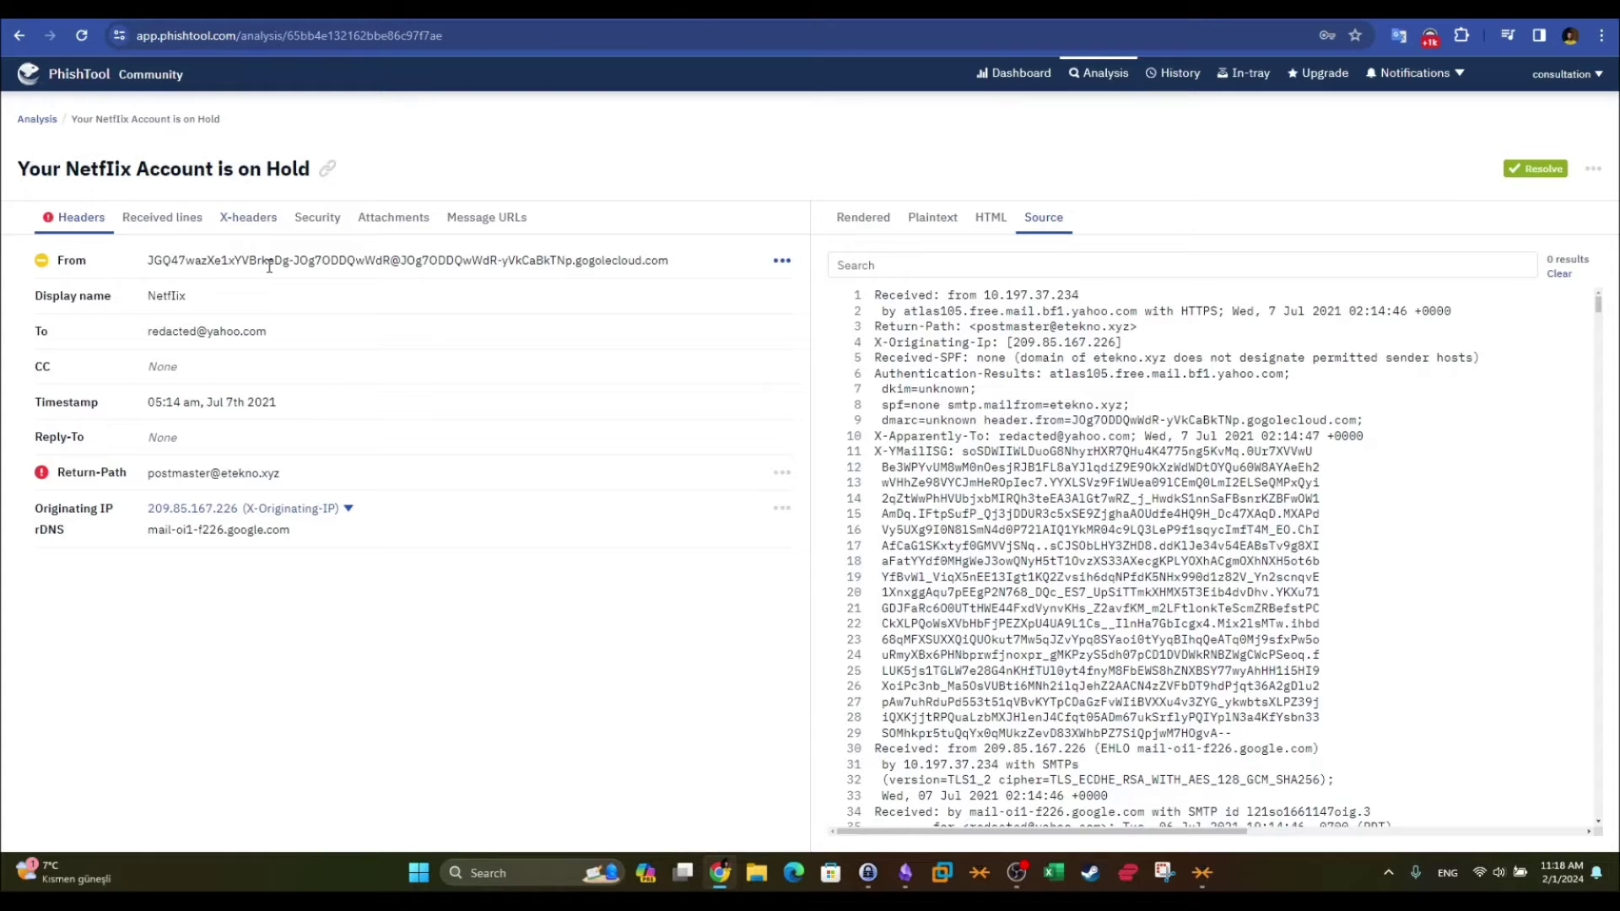
{"action": "key", "text": "ctrl+Tab"}
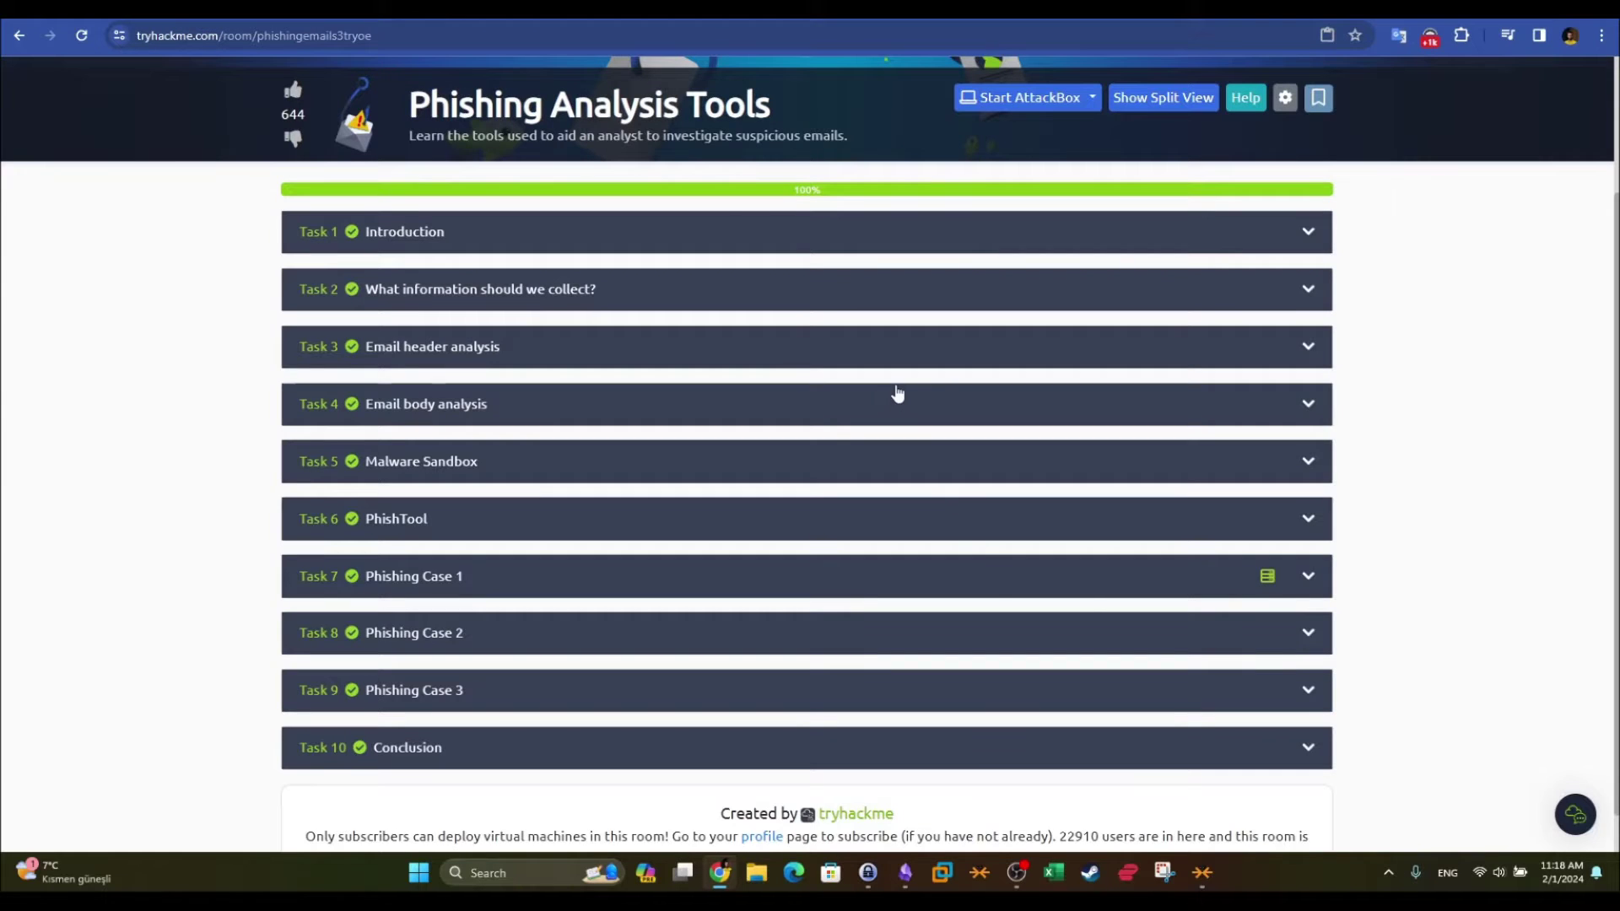
- Expand Task 7 Phishing Case 1, look over its answers, then return to PhishTool
{"action": "left_click", "coordinate": [998, 581]}
{"action": "scroll", "coordinate": [490, 275], "scroll_direction": "down", "scroll_amount": 5}
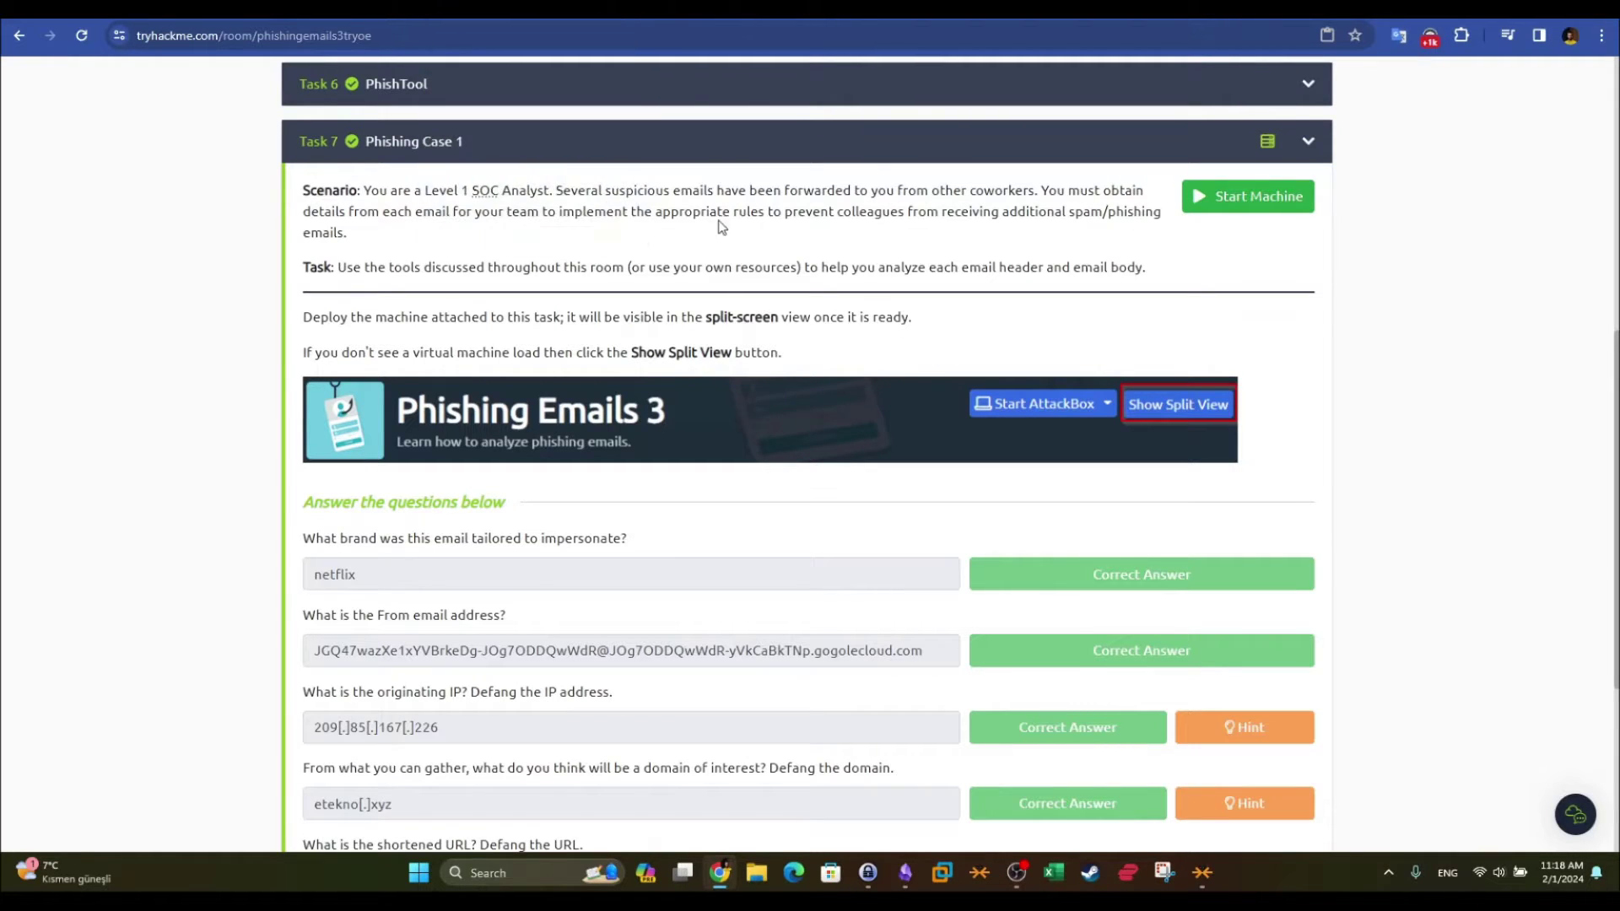
{"action": "key", "text": "ctrl+Tab"}
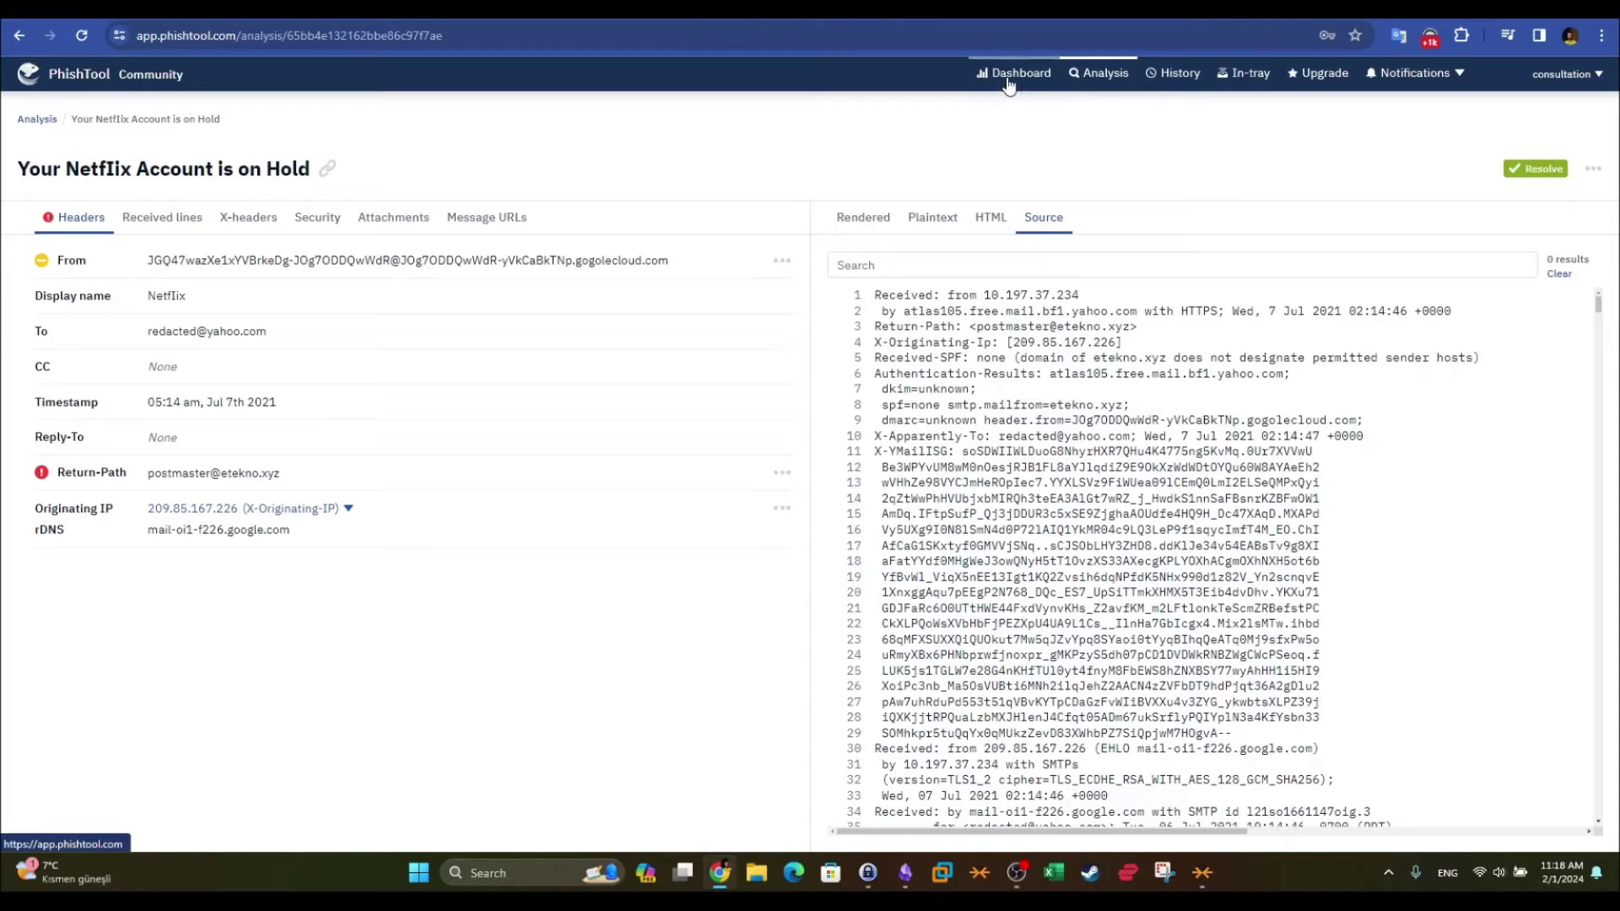
- Open PhishTool's submission page in a new tab and read its .eml, .msg and .txt formats
{"action": "right_click", "coordinate": [1086, 76]}
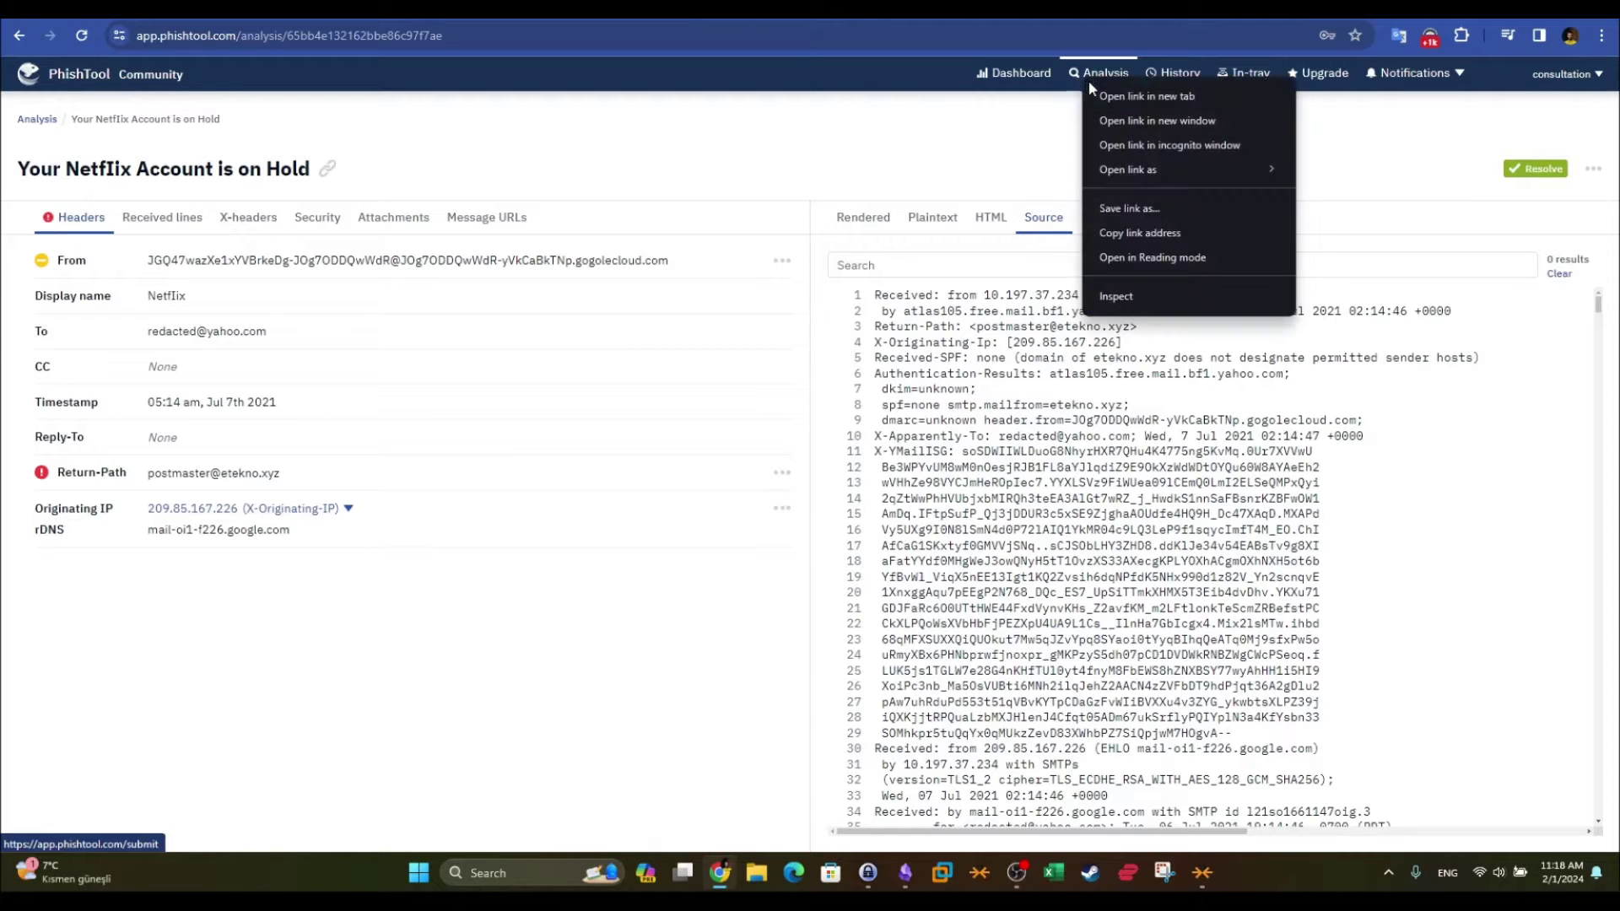
{"action": "left_click", "coordinate": [1101, 98]}
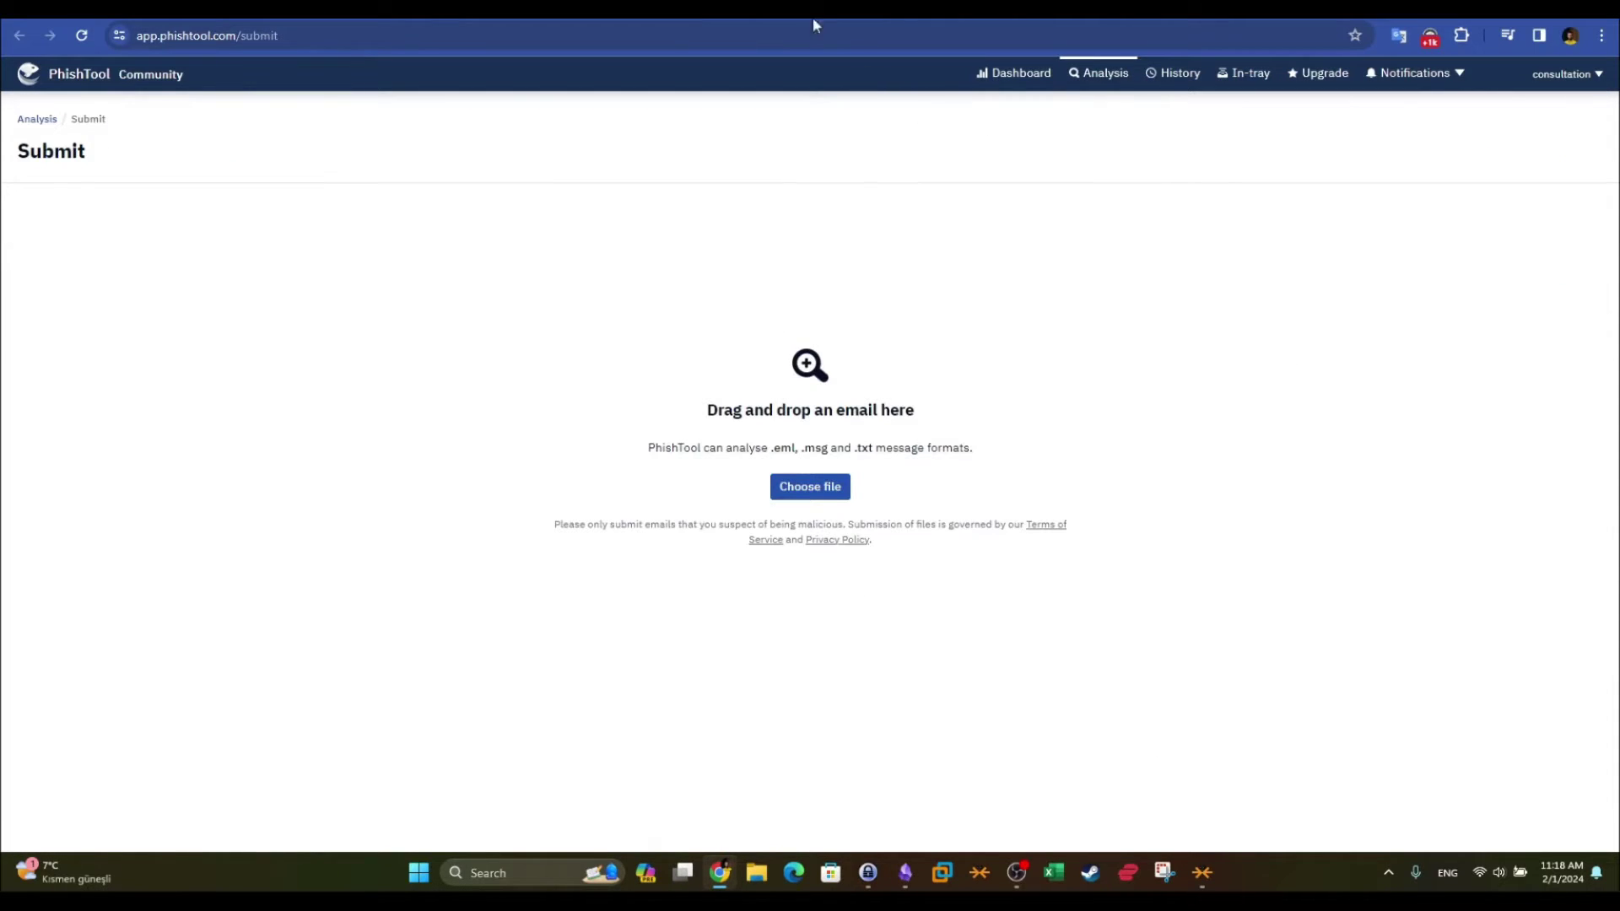
{"action": "left_click_drag", "start_coordinate": [773, 454], "coordinate": [862, 453]}
{"action": "double_click", "coordinate": [808, 453]}
- Compare the TryHackMe question with the accepted .eml format, ending on the TryHackMe room
{"action": "key", "text": "ctrl+Tab"}
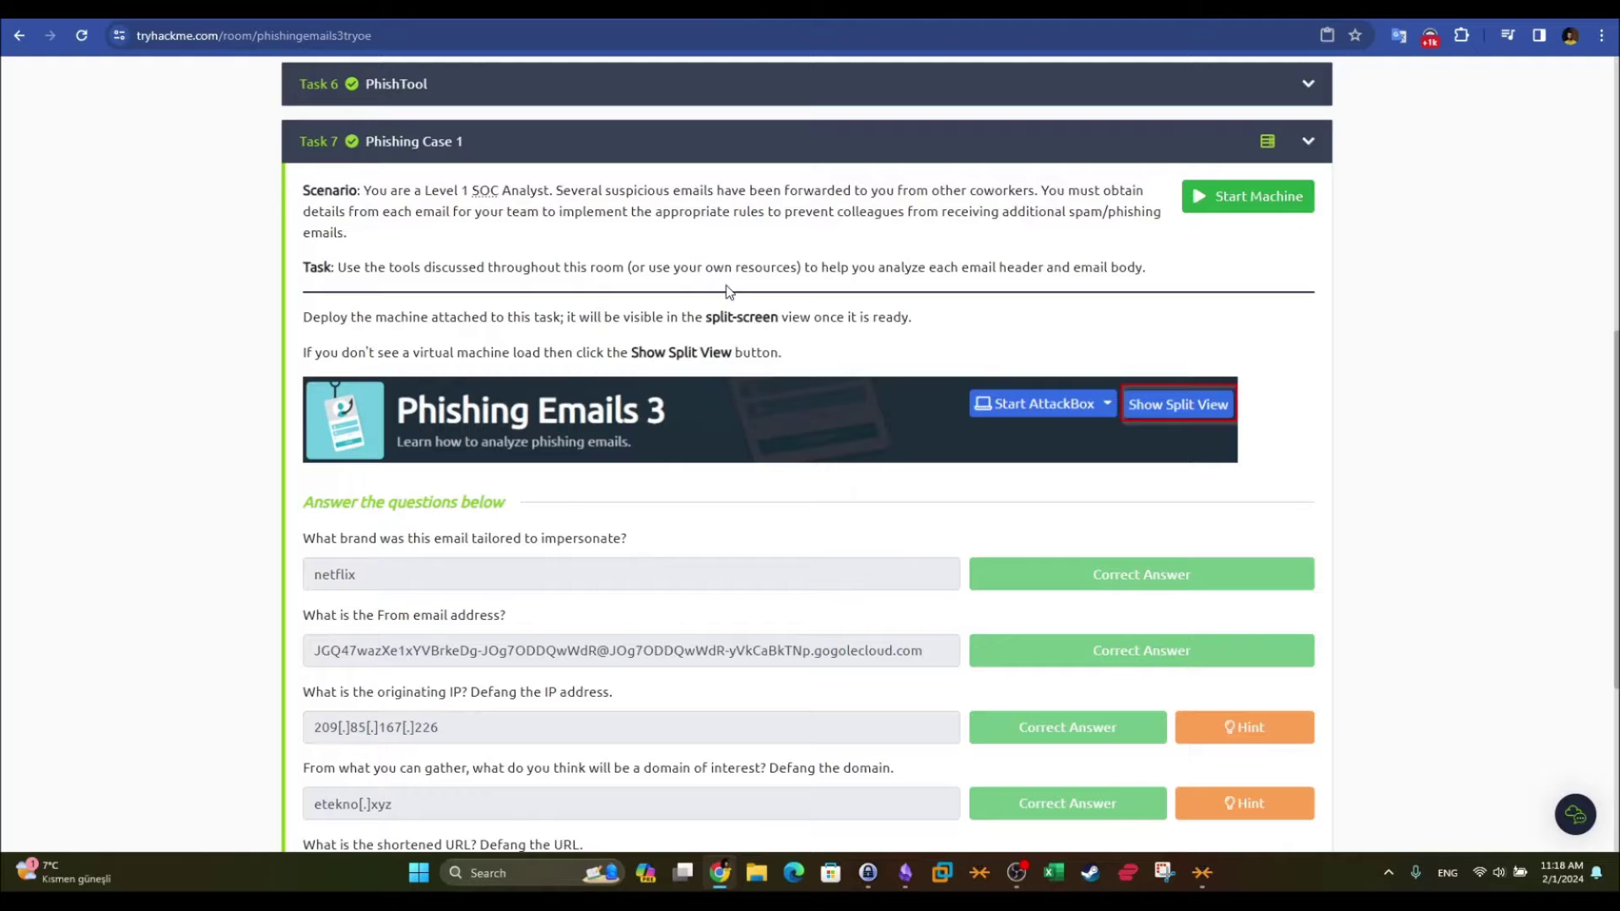
{"action": "scroll", "coordinate": [882, 302], "scroll_direction": "up", "scroll_amount": 2}
{"action": "key", "text": "ctrl+Tab"}
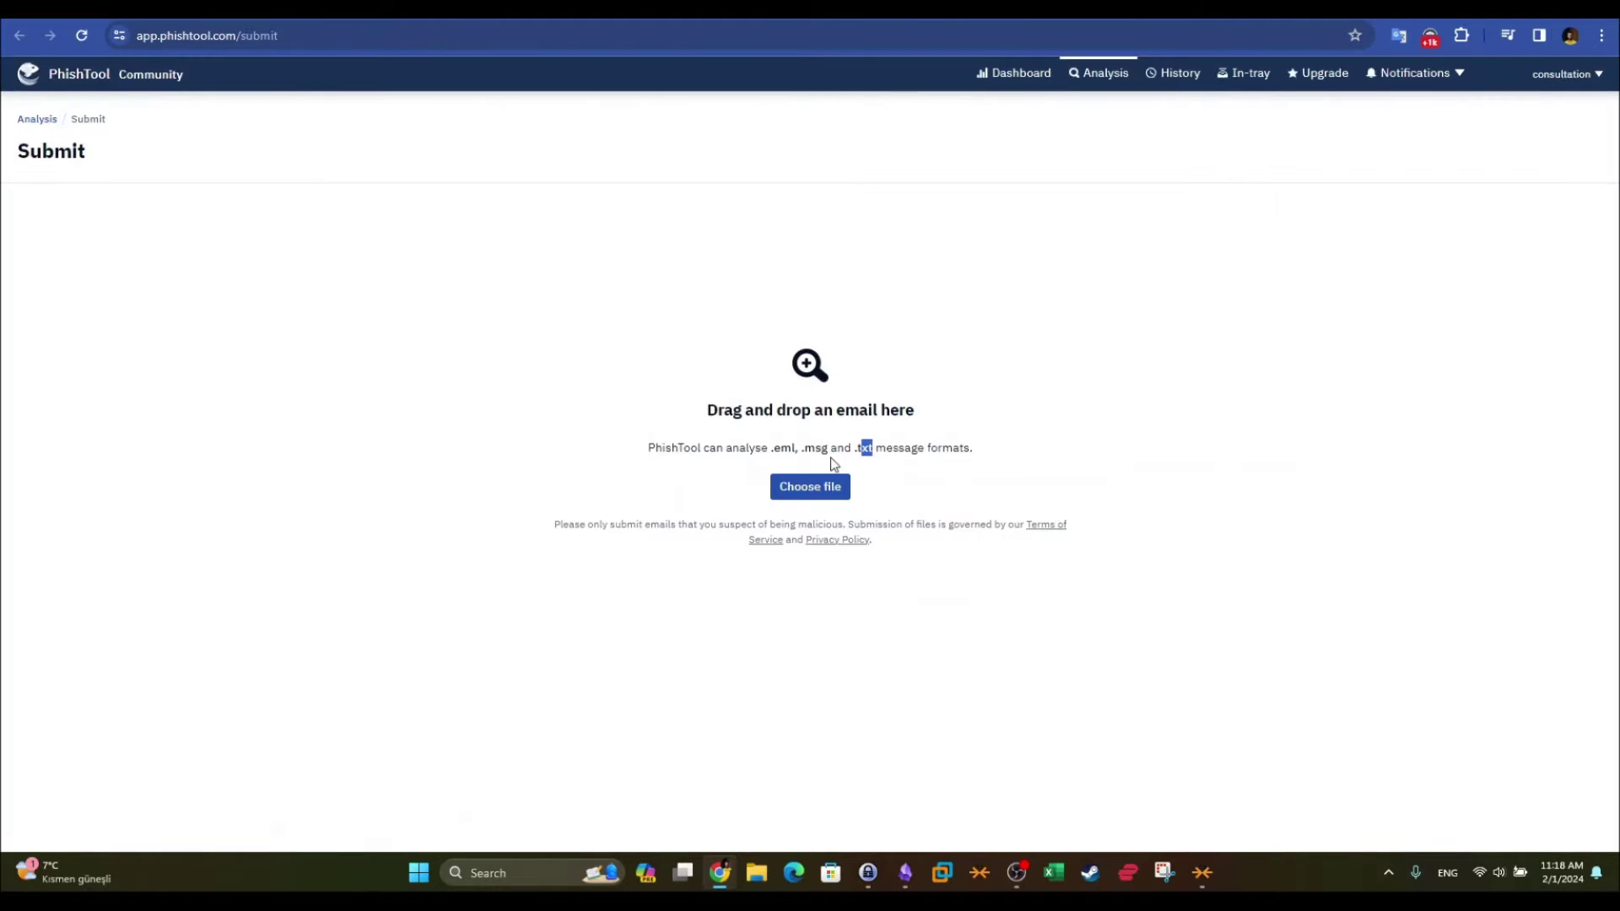
{"action": "left_click_drag", "start_coordinate": [773, 449], "coordinate": [795, 452]}
{"action": "key", "text": "ctrl+Tab"}
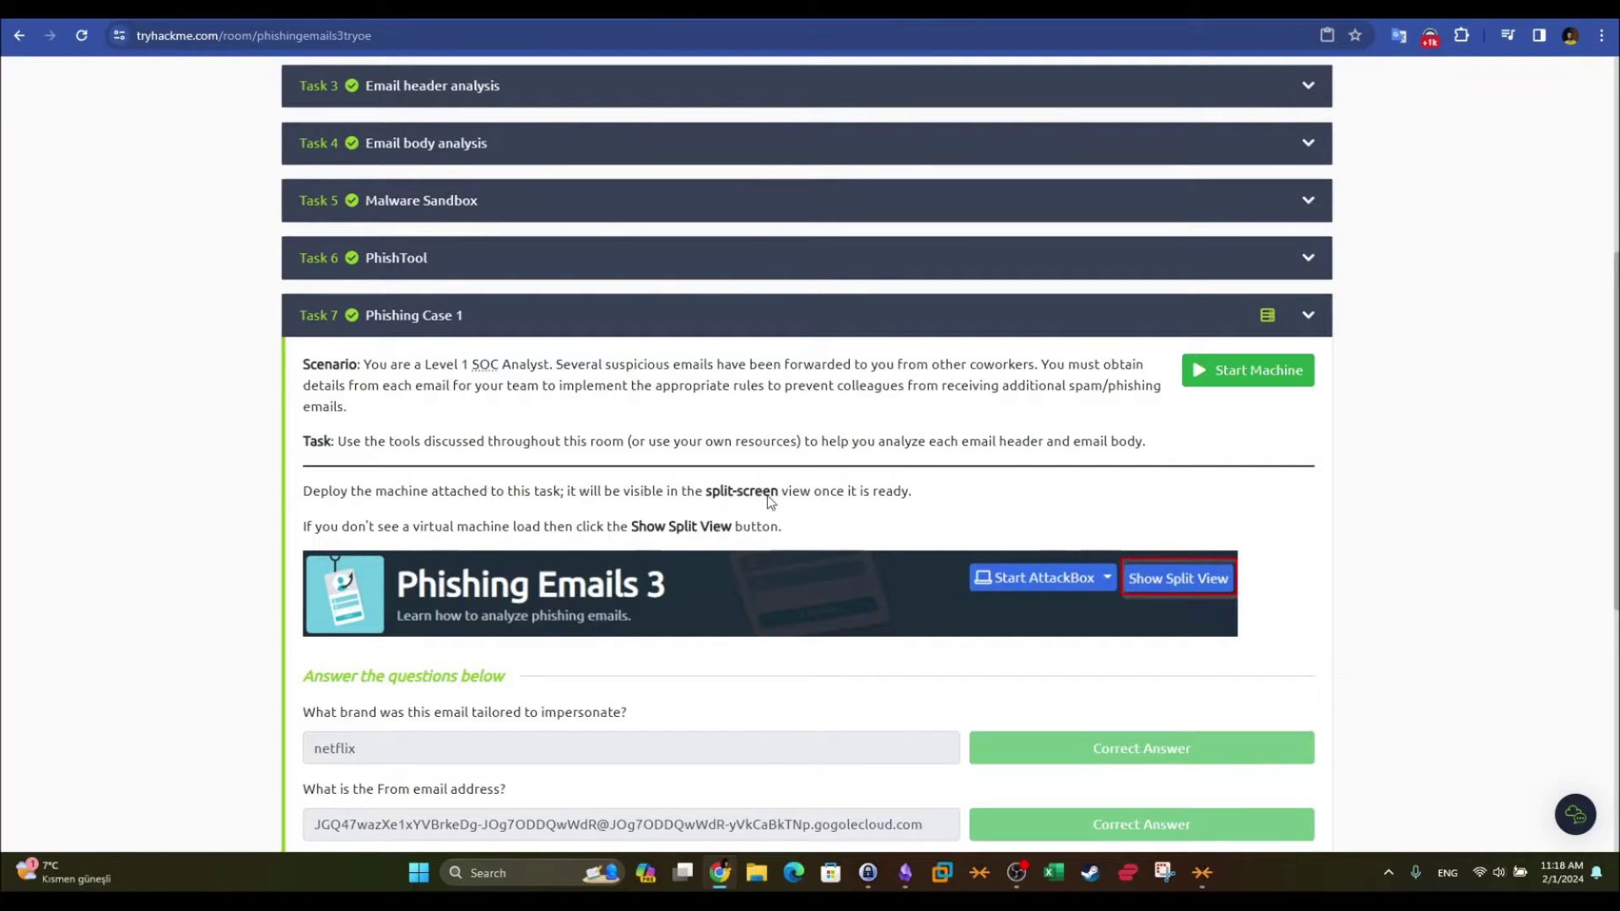
- Switch from the TryHackMe room back to the PhishTool tab
{"action": "key", "text": "ctrl+Tab"}
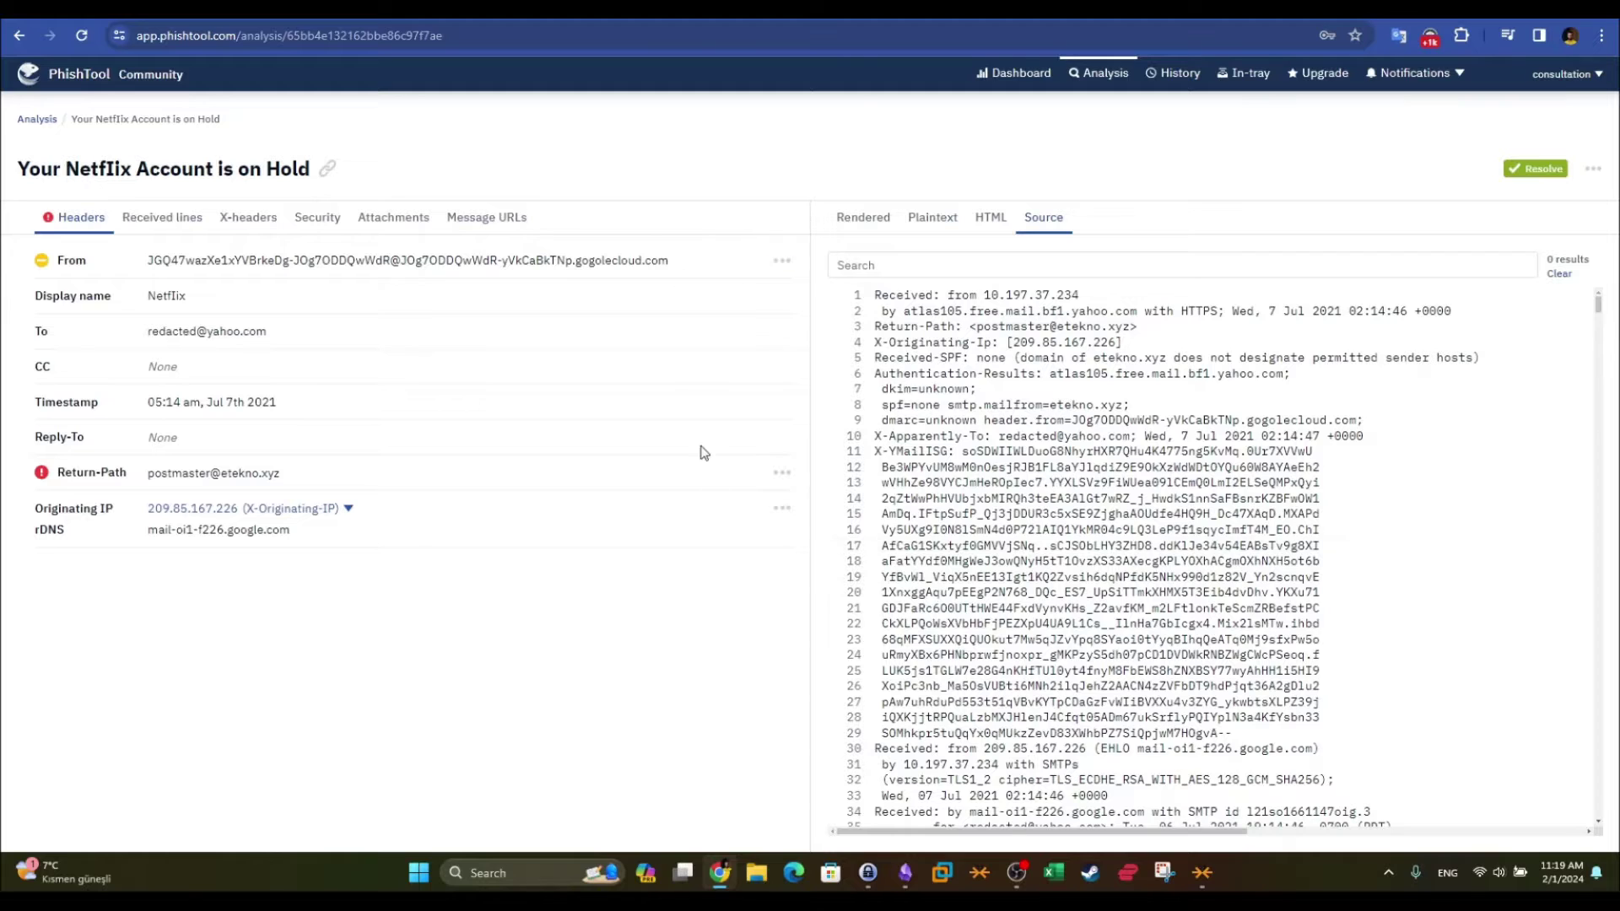
- Show the rendered Netflix email and check the display name NetfIix and the recipient address
{"action": "right_click", "coordinate": [719, 643]}
{"action": "left_click", "coordinate": [521, 666]}
{"action": "left_click", "coordinate": [861, 221]}
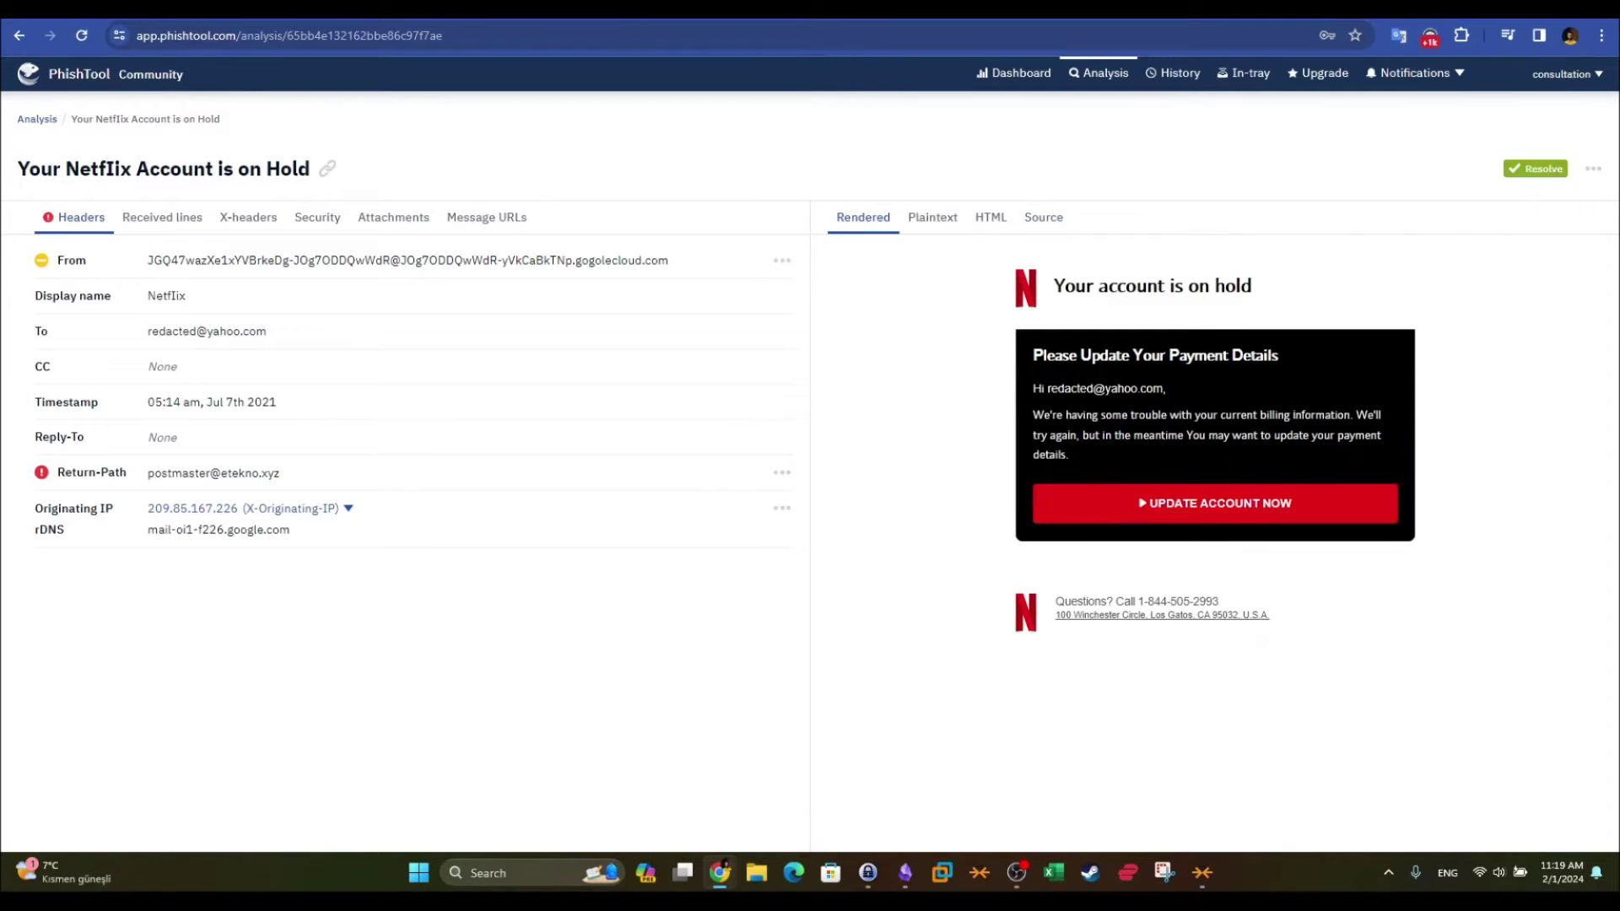
{"action": "left_click_drag", "start_coordinate": [38, 295], "coordinate": [213, 301]}
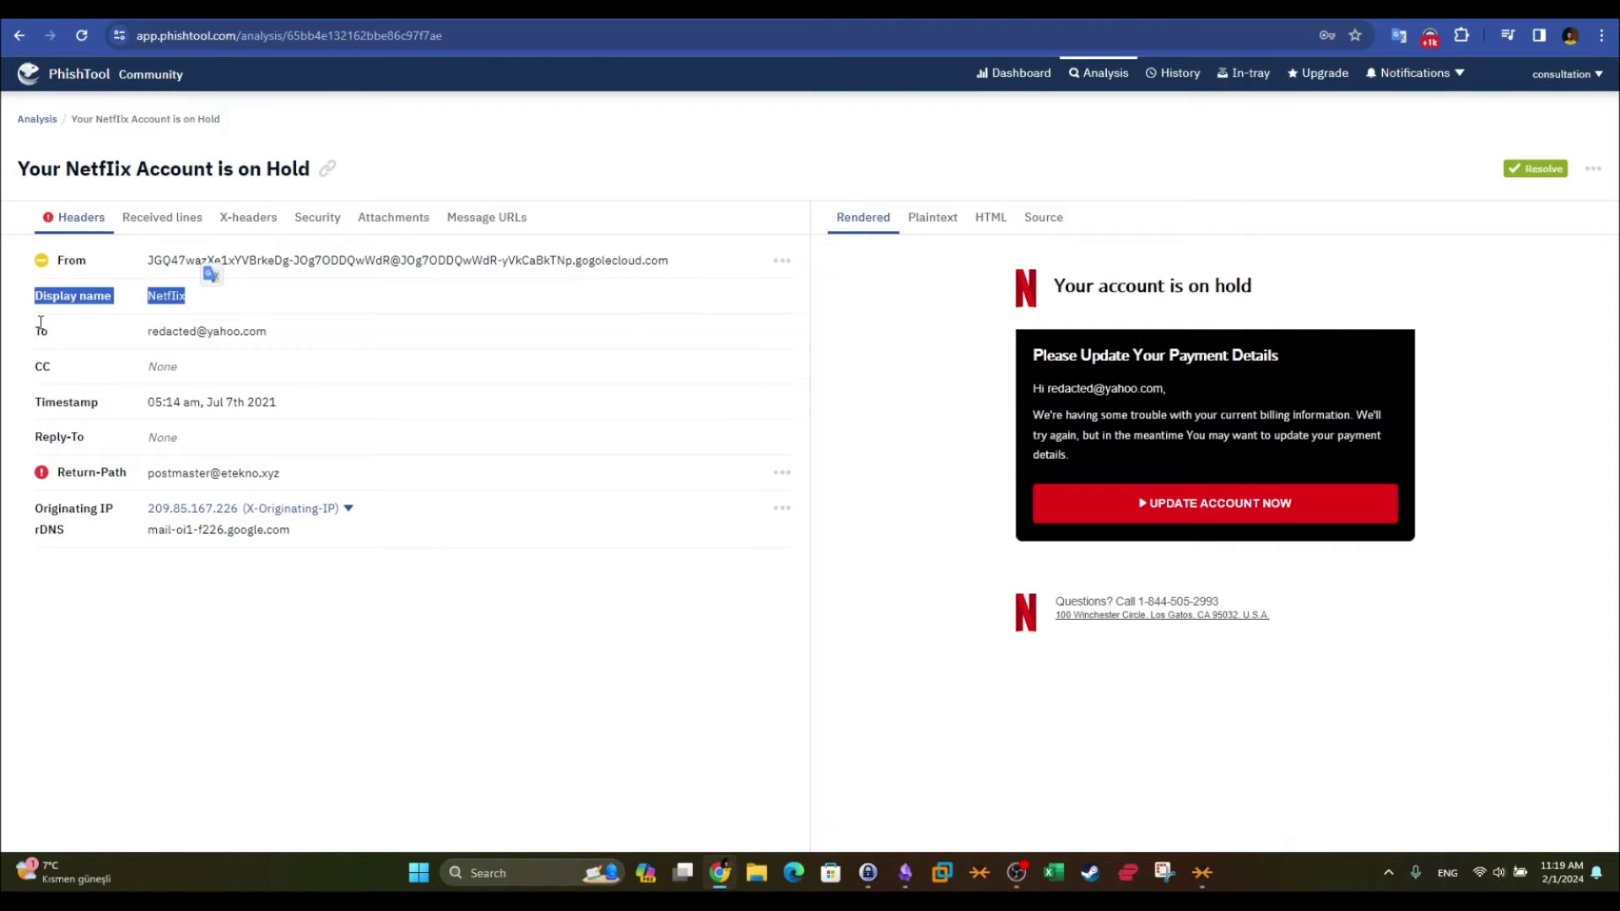
{"action": "left_click_drag", "start_coordinate": [38, 329], "coordinate": [302, 334]}
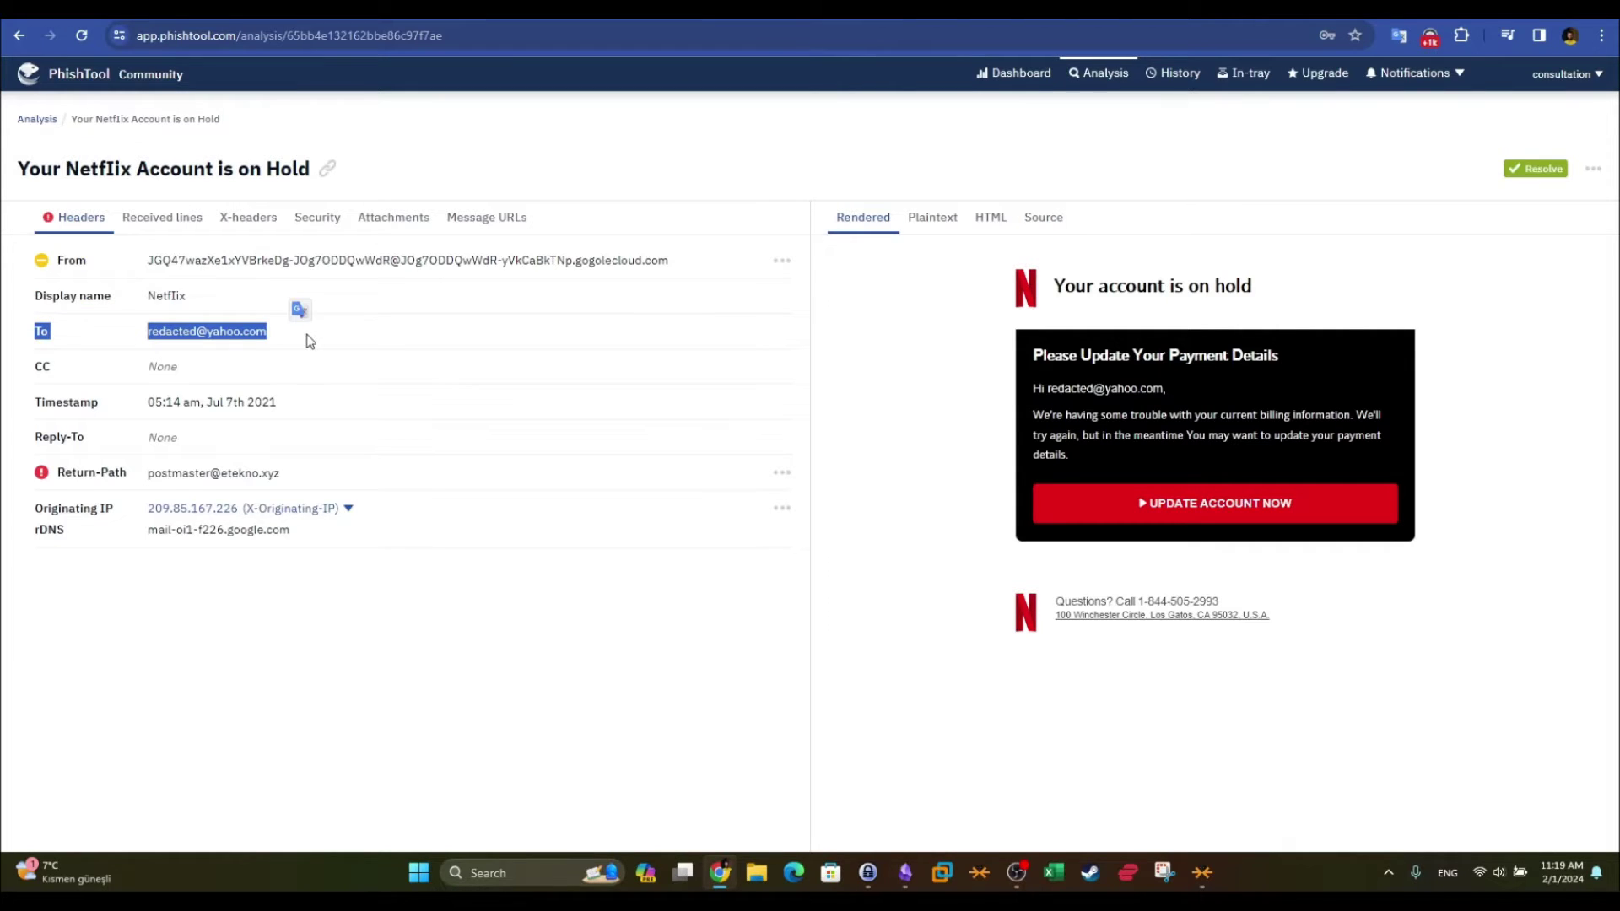
{"action": "left_click", "coordinate": [285, 344]}
{"action": "left_click_drag", "start_coordinate": [137, 335], "coordinate": [303, 339]}
- Check return-path etekno.xyz and rDNS host mail-oi1-f226.google.com, then list the received hops
{"action": "left_click_drag", "start_coordinate": [283, 476], "coordinate": [220, 479]}
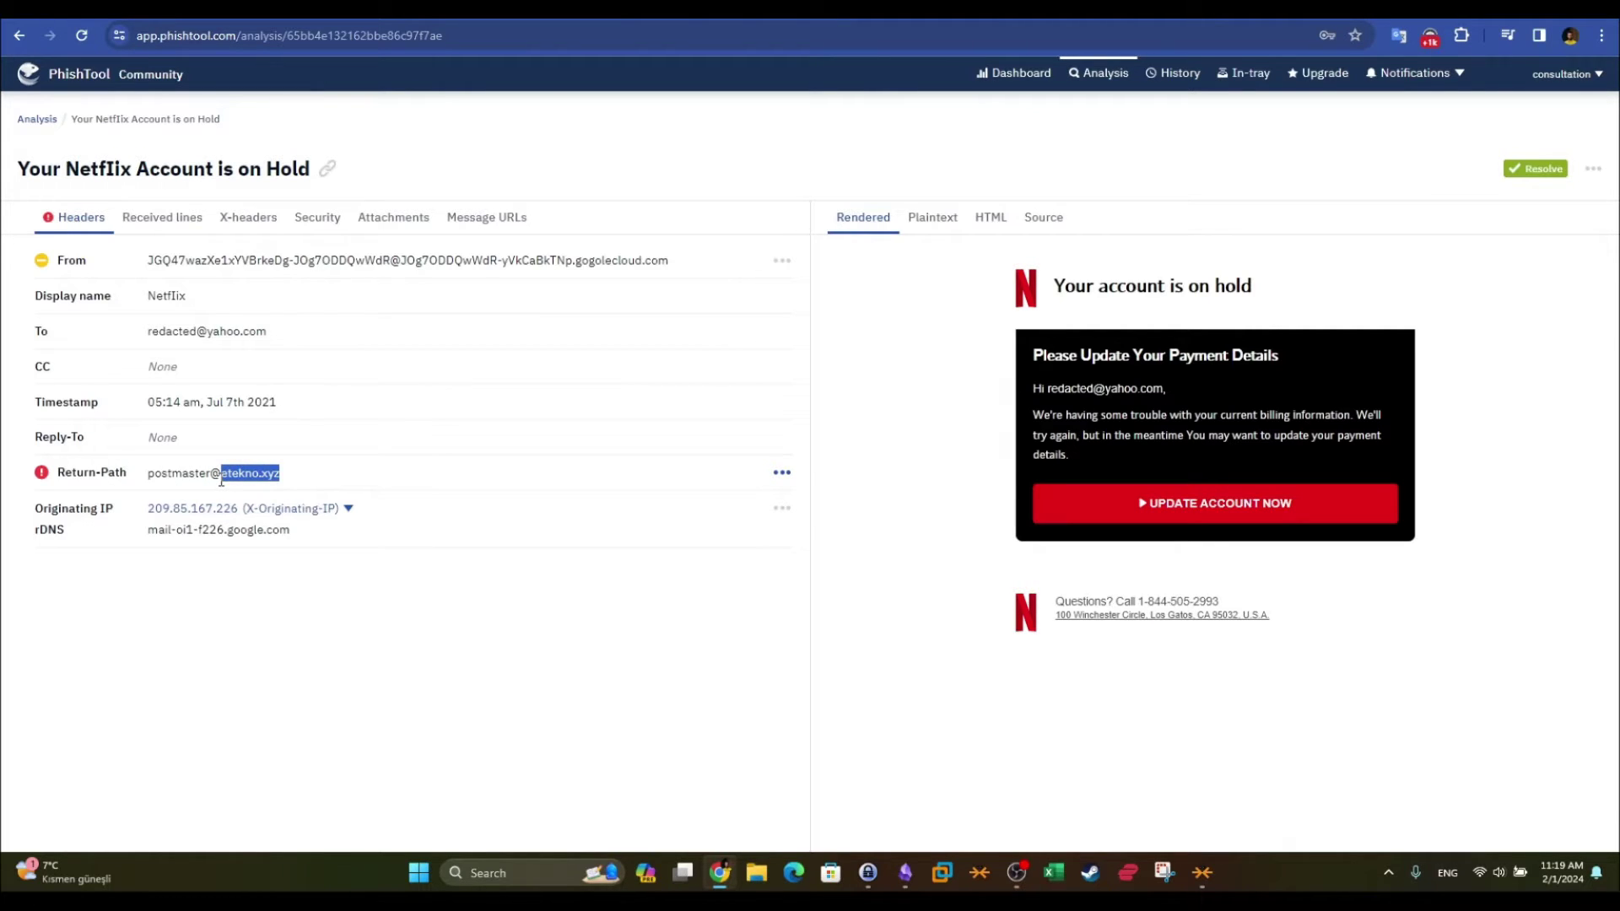
{"action": "left_click", "coordinate": [259, 561]}
{"action": "left_click_drag", "start_coordinate": [30, 512], "coordinate": [211, 579]}
{"action": "left_click_drag", "start_coordinate": [292, 533], "coordinate": [133, 542]}
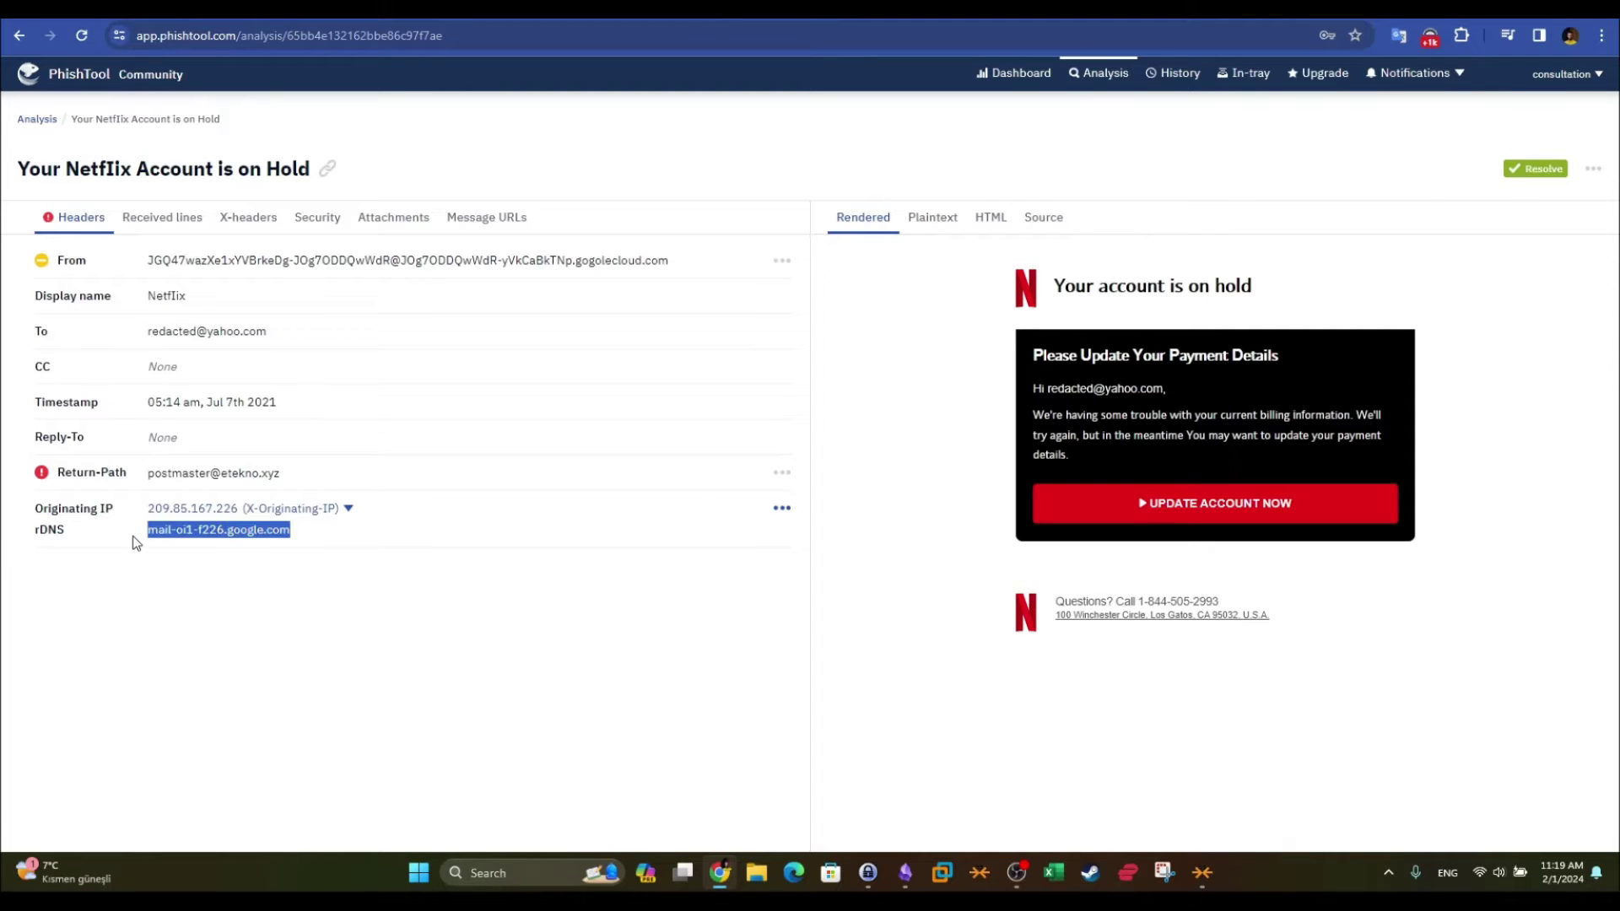
{"action": "left_click", "coordinate": [226, 550]}
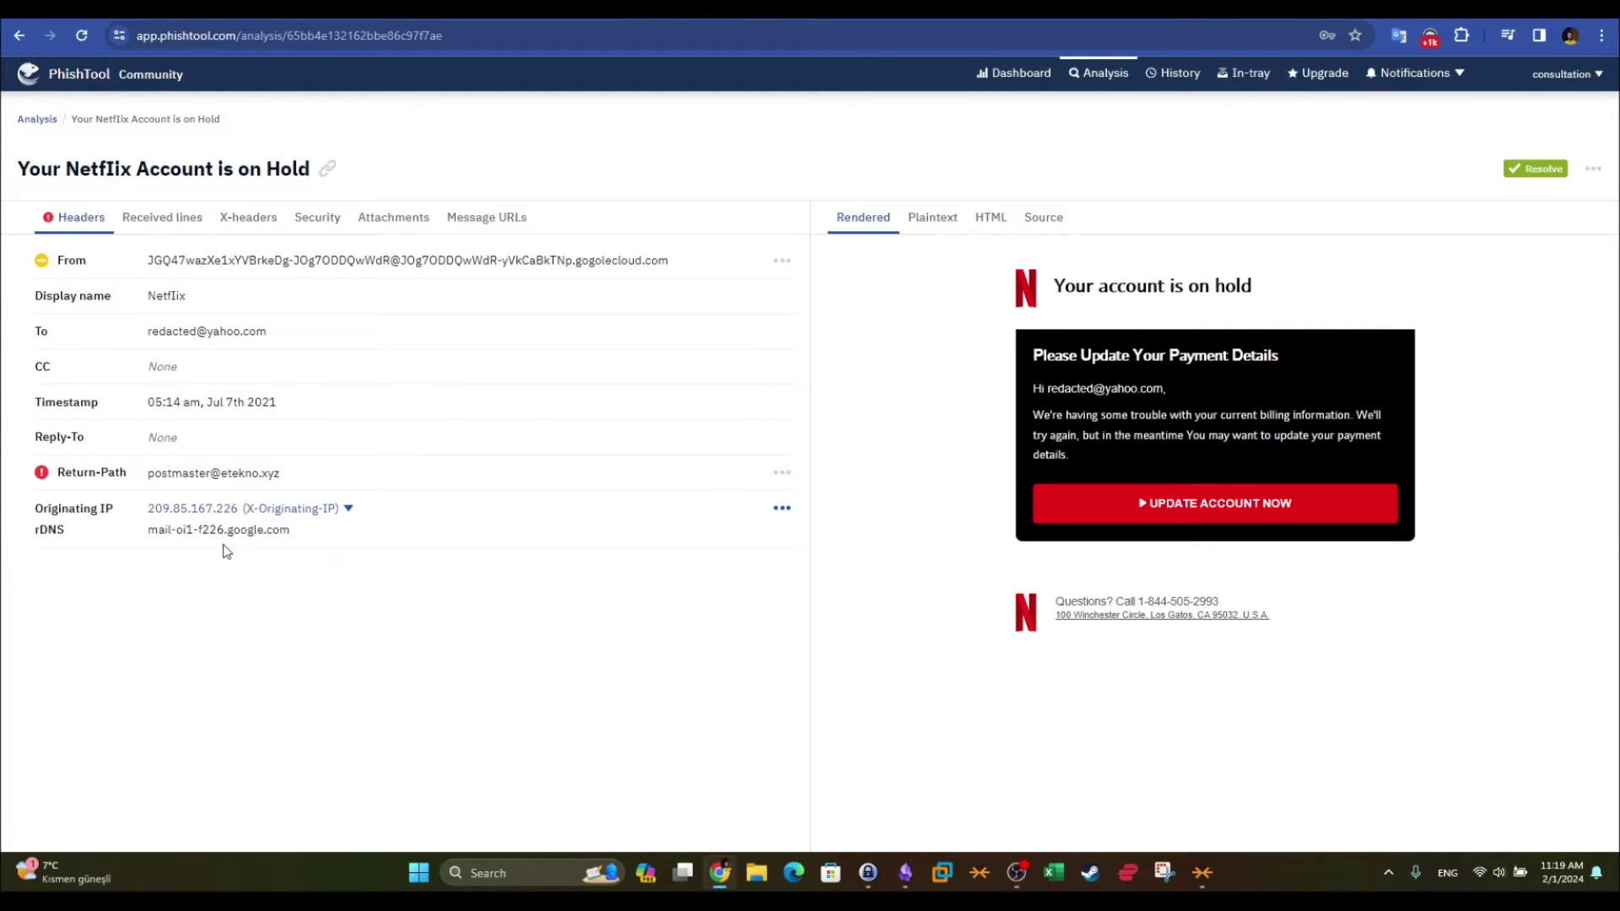
{"action": "left_click_drag", "start_coordinate": [234, 538], "coordinate": [331, 544]}
{"action": "left_click", "coordinate": [160, 221]}
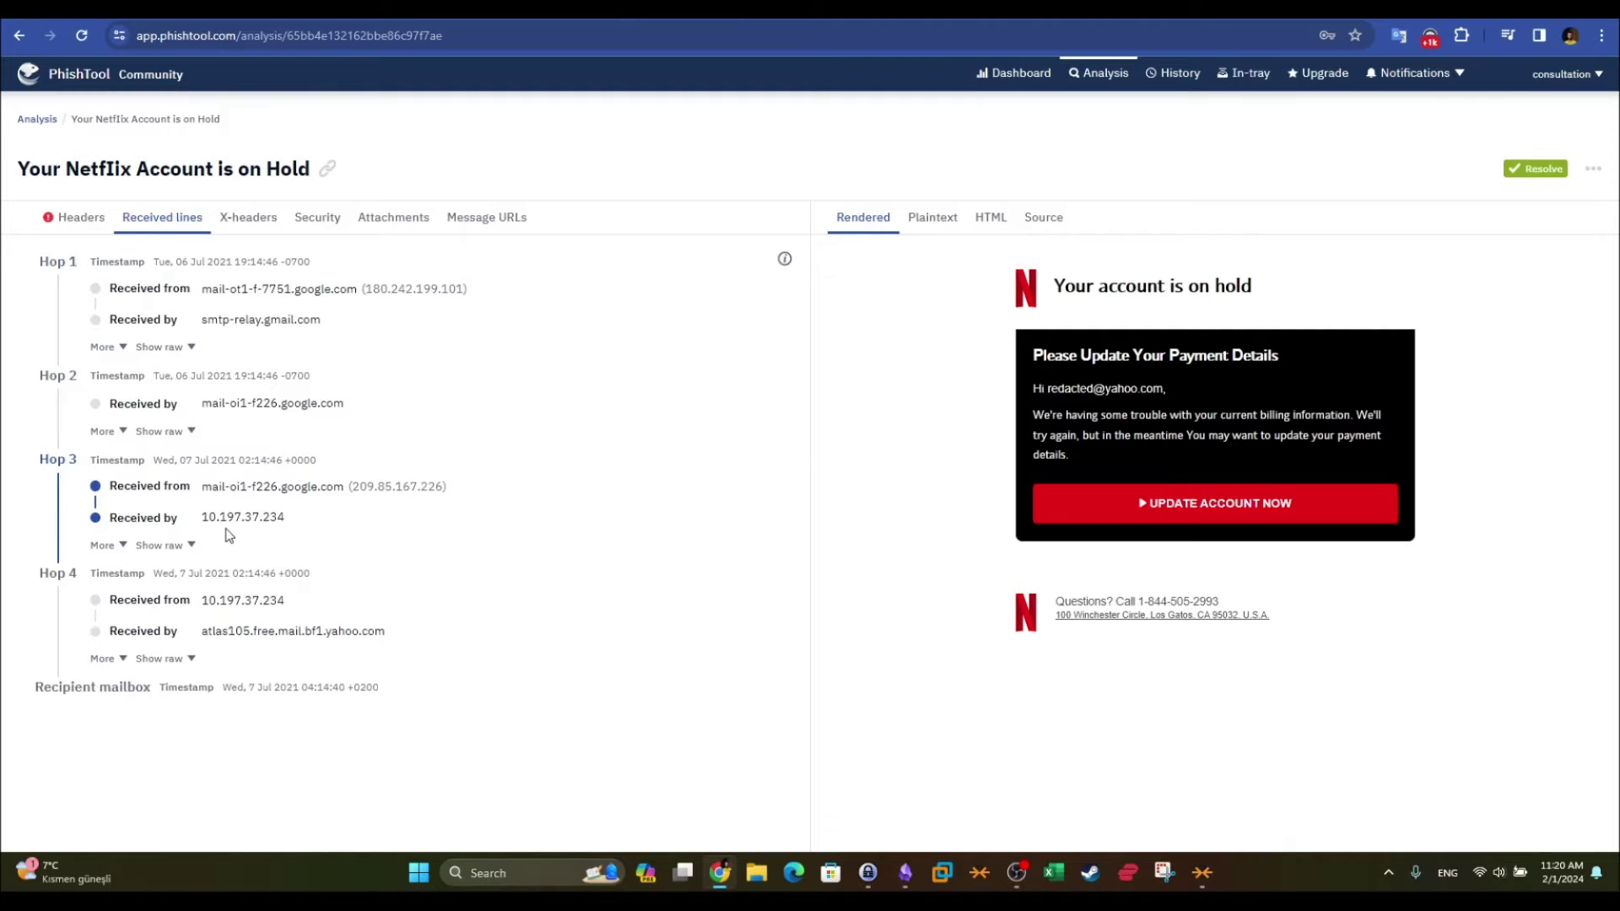
- Show the email's X-headers, then review SPF, DKIM and DMARC, all None, on the Security tab
{"action": "left_click", "coordinate": [248, 218]}
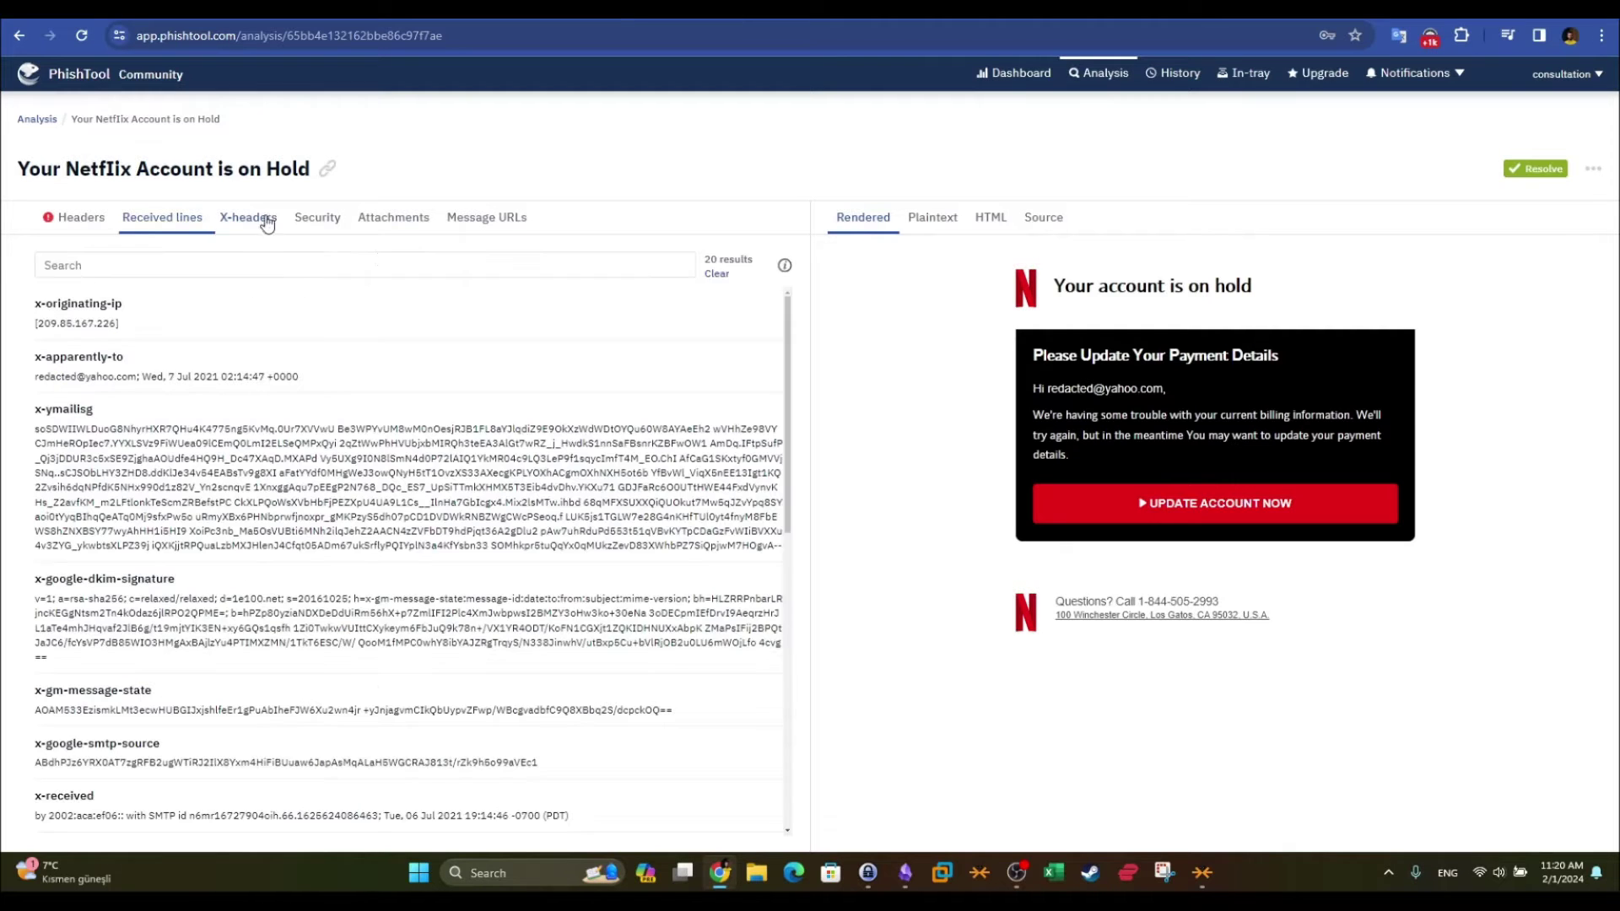
{"action": "left_click", "coordinate": [314, 221]}
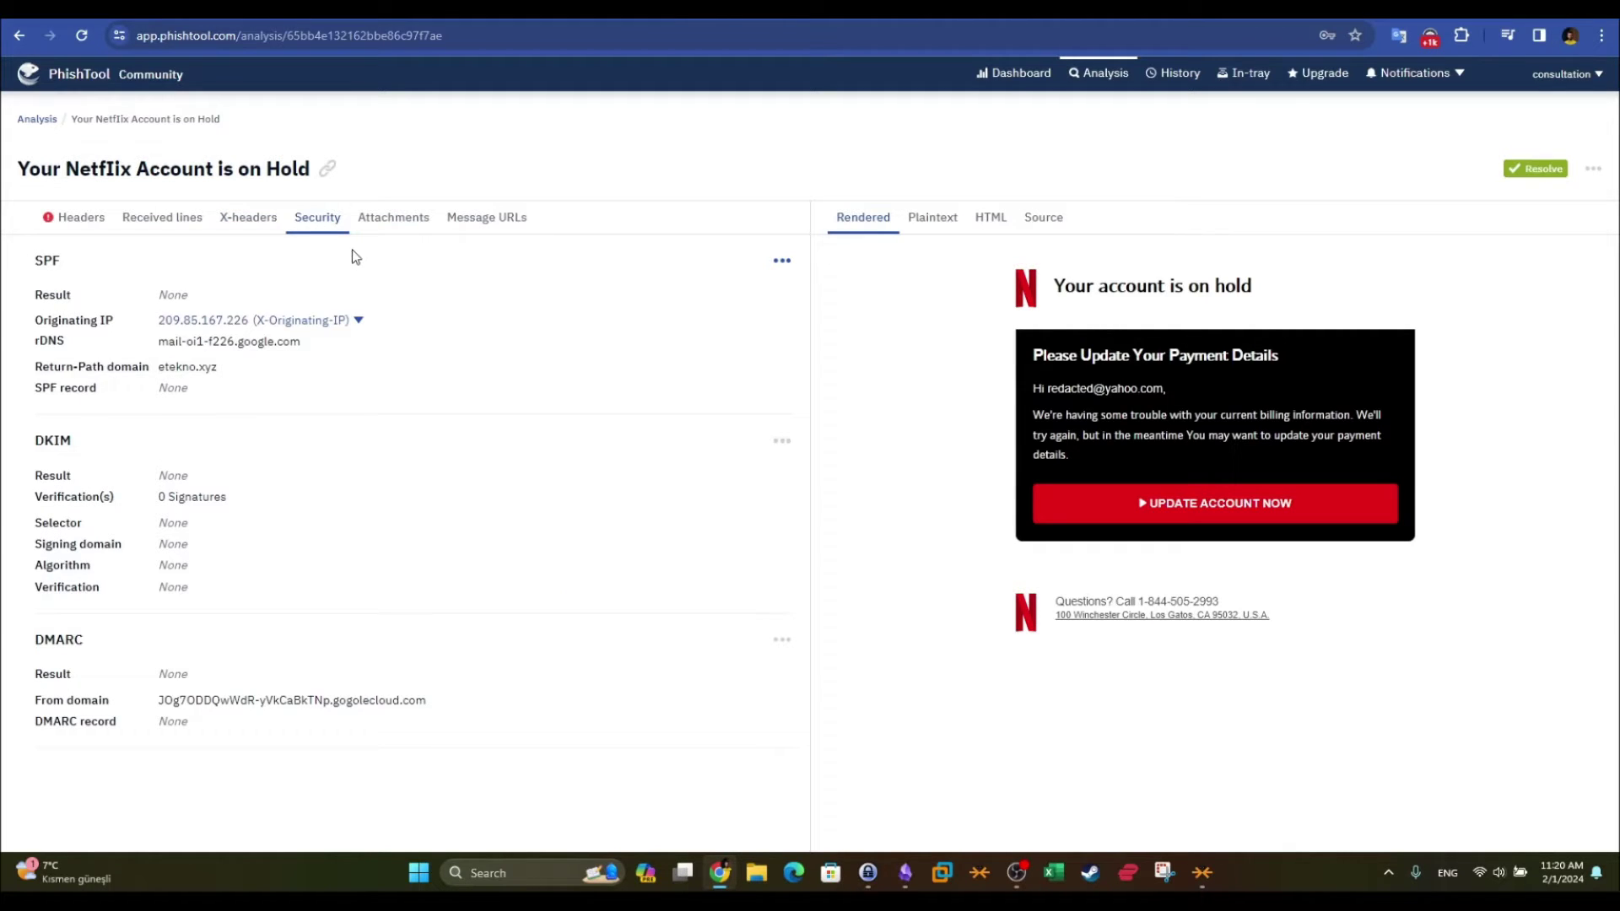
{"action": "left_click_drag", "start_coordinate": [71, 448], "coordinate": [34, 448]}
{"action": "left_click_drag", "start_coordinate": [20, 264], "coordinate": [187, 629]}
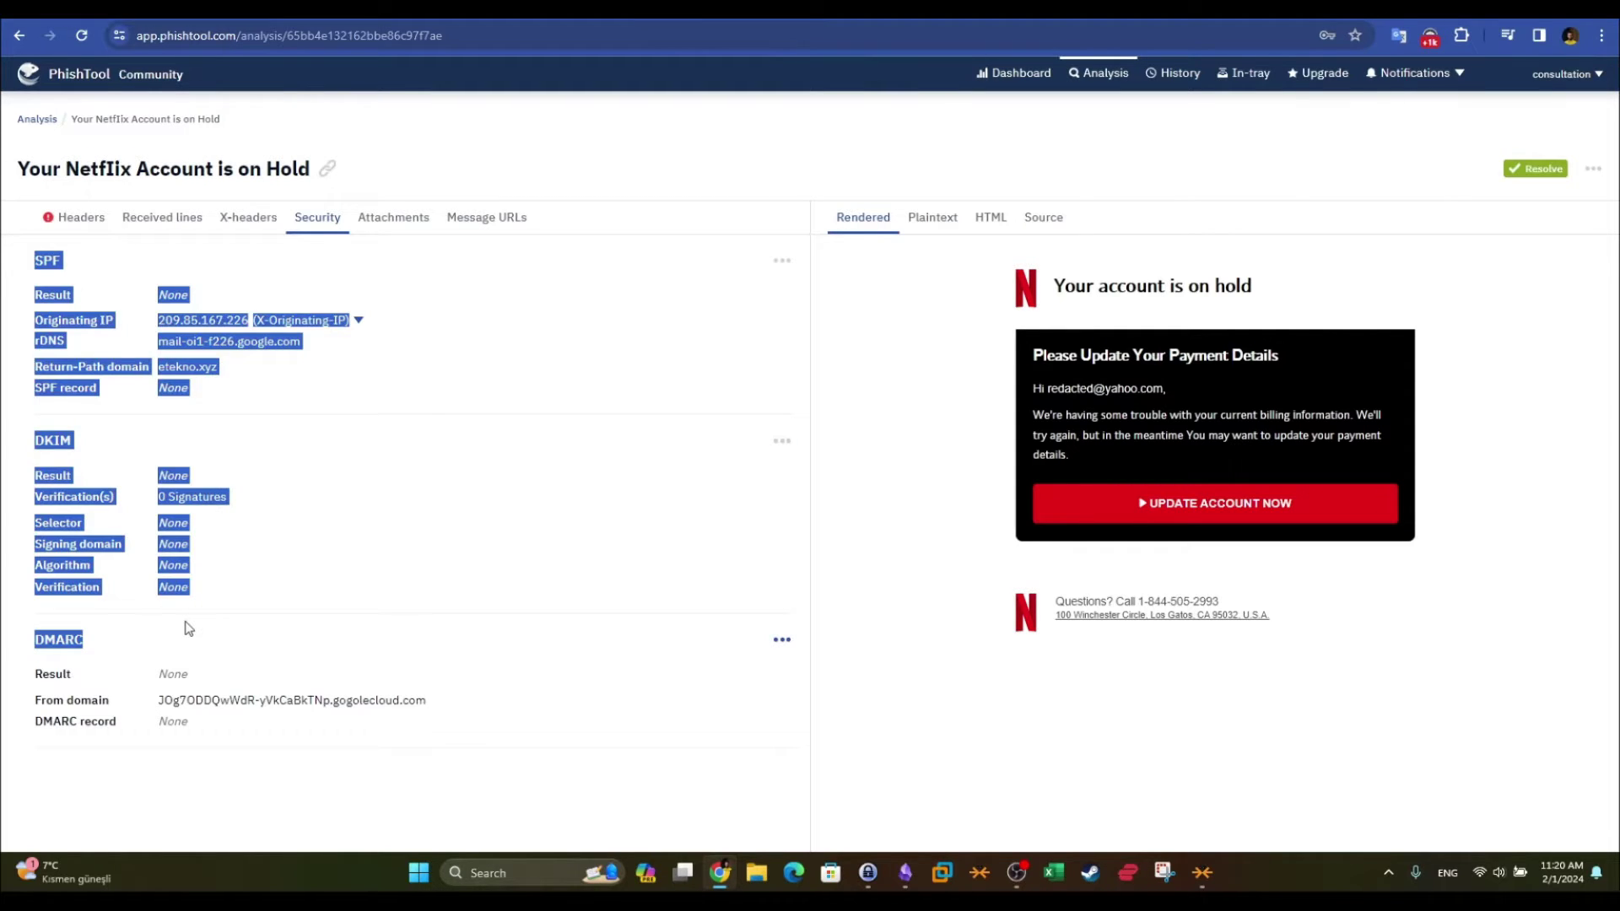
{"action": "left_click", "coordinate": [363, 550]}
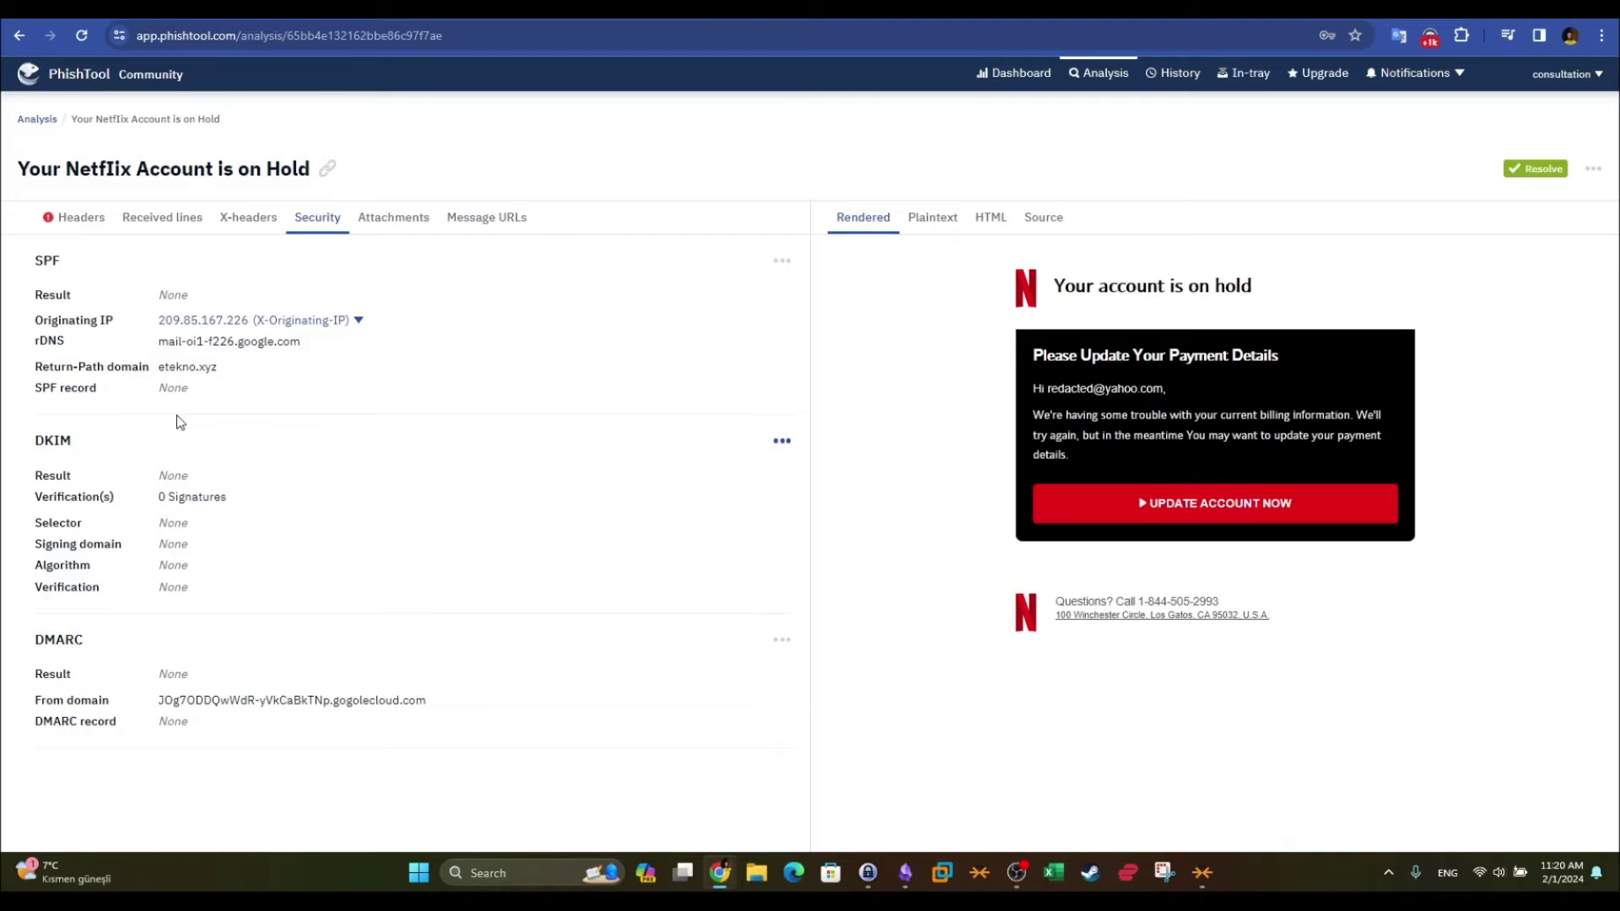
{"action": "left_click_drag", "start_coordinate": [216, 369], "coordinate": [160, 372]}
{"action": "left_click_drag", "start_coordinate": [35, 440], "coordinate": [110, 442]}
{"action": "left_click_drag", "start_coordinate": [108, 651], "coordinate": [34, 639]}
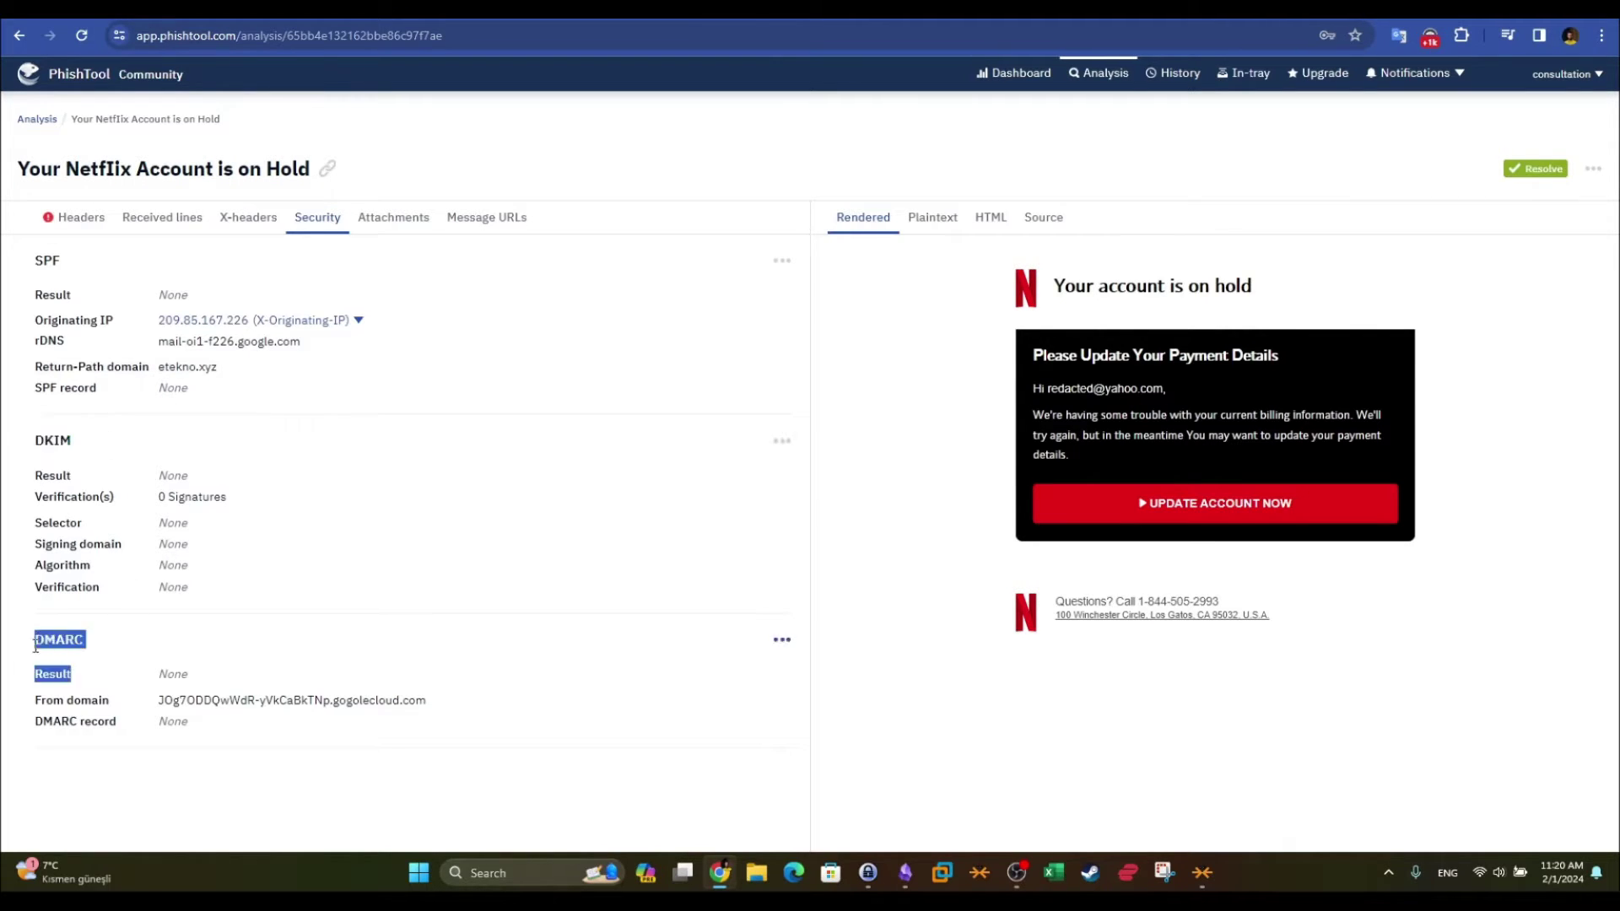
{"action": "left_click", "coordinate": [340, 607]}
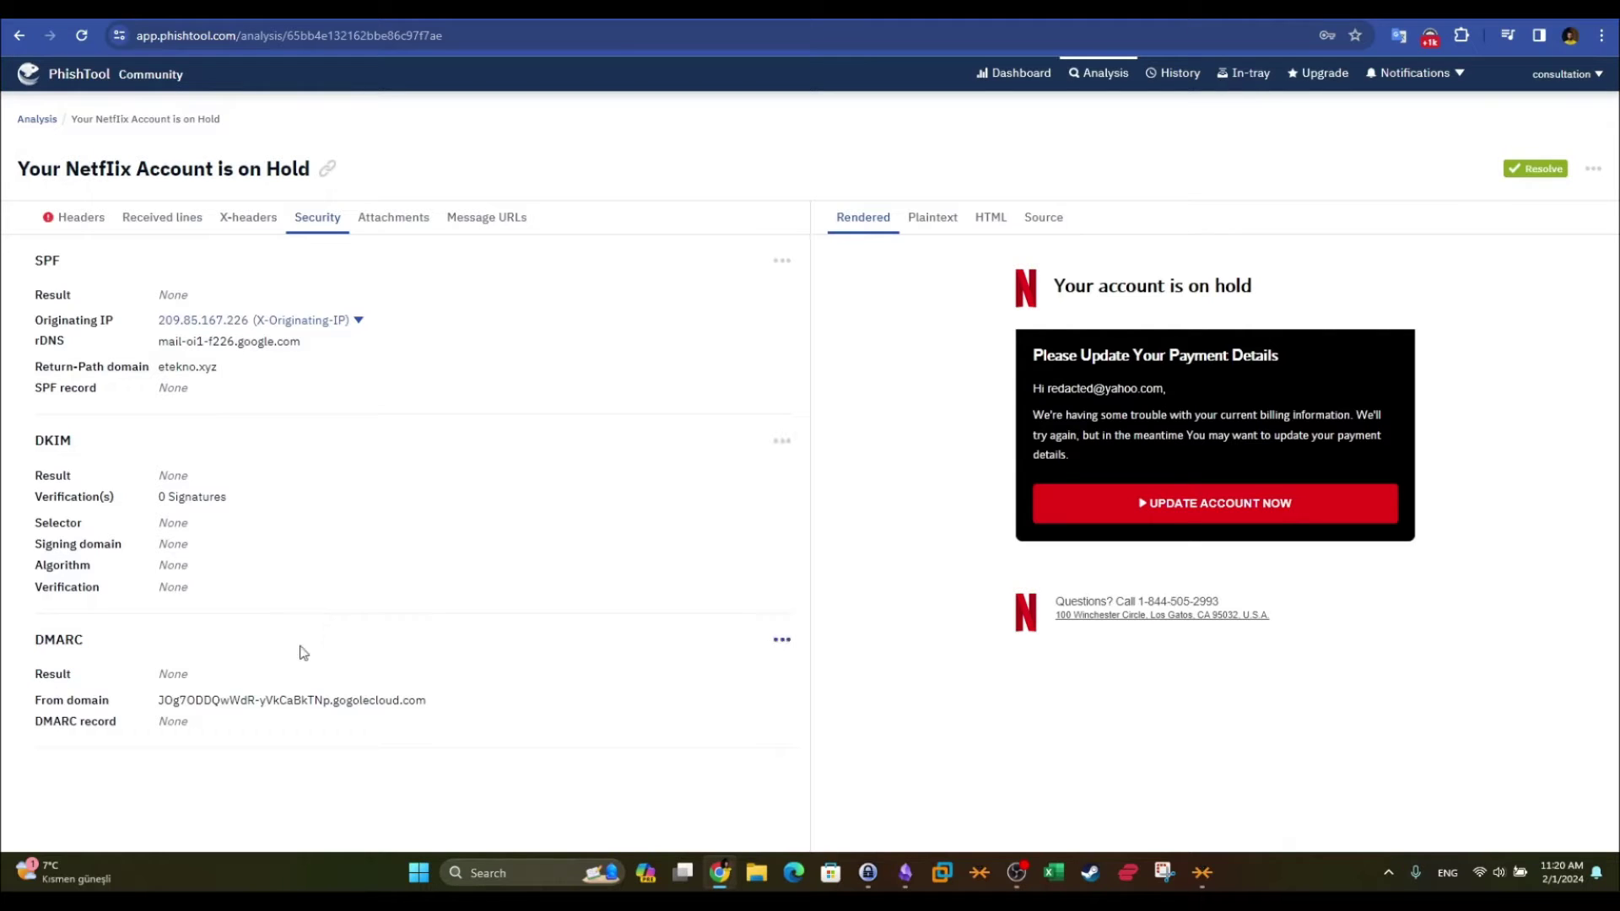
- Confirm the email has no attachments and view its single link, t.co/yuxfzm8kog
{"action": "left_click", "coordinate": [371, 226]}
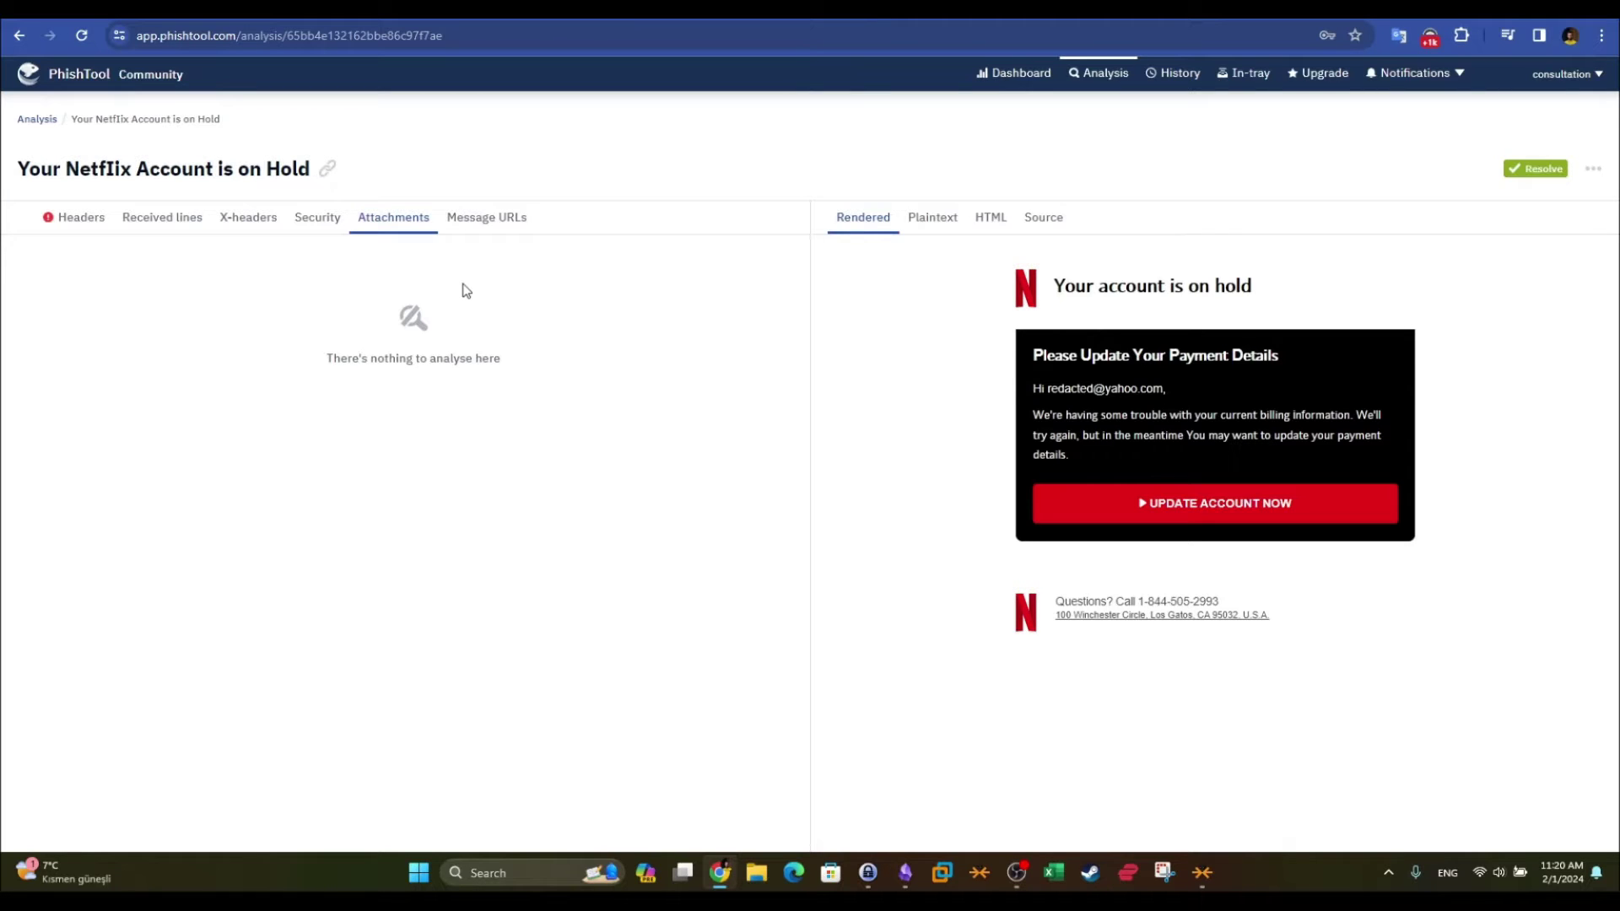
{"action": "left_click", "coordinate": [475, 223]}
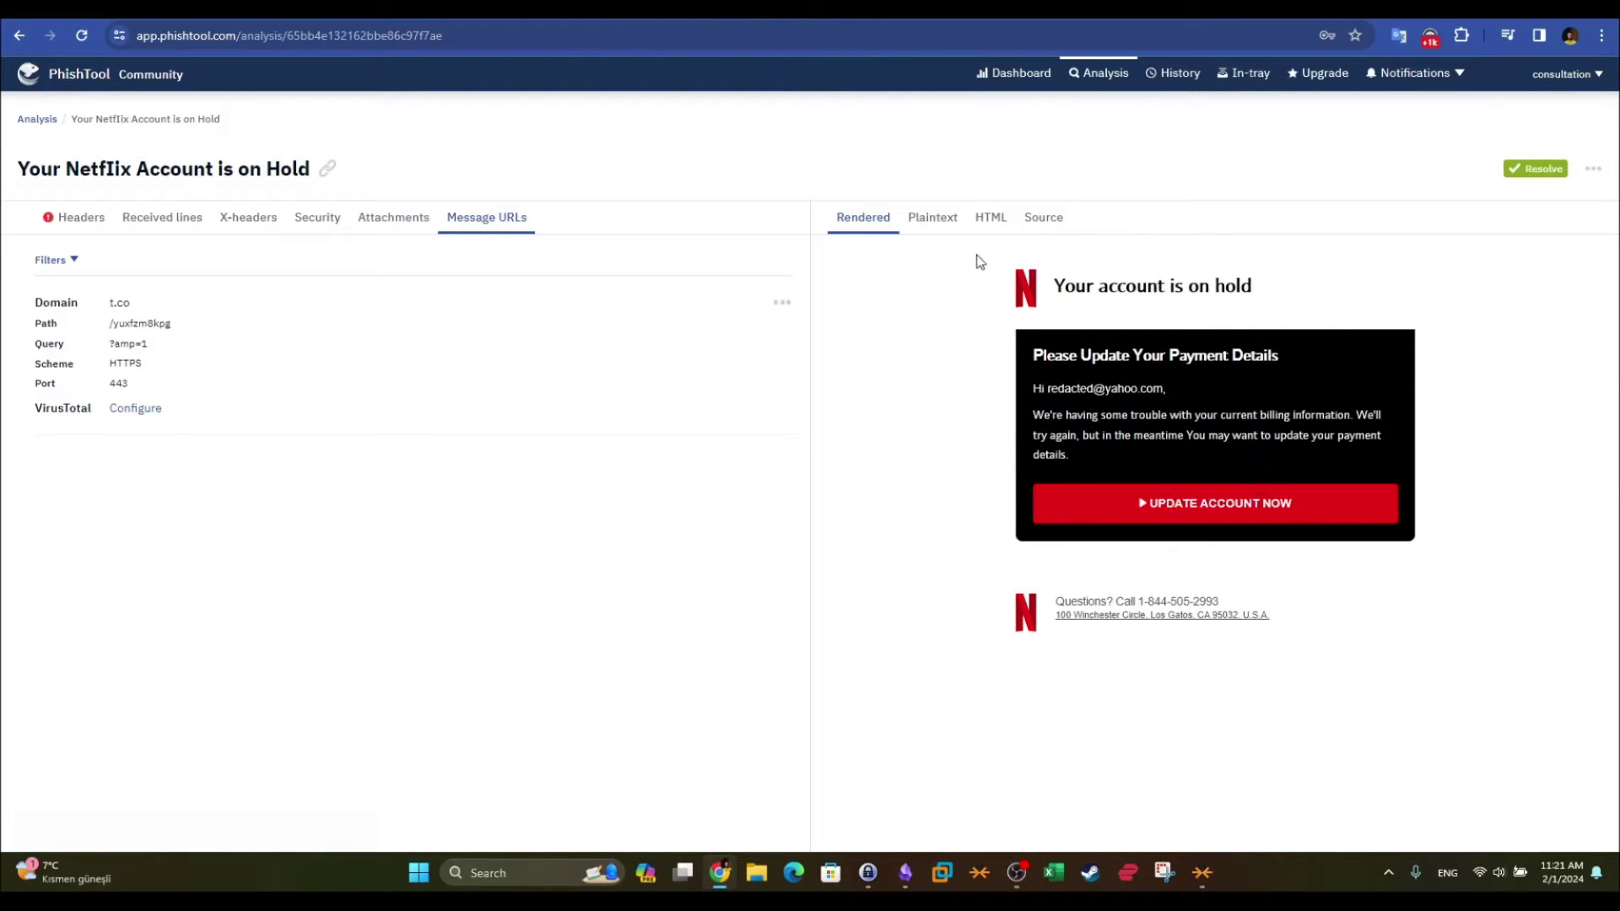
- View the Netflix email as plaintext and as HTML
{"action": "left_click", "coordinate": [938, 229]}
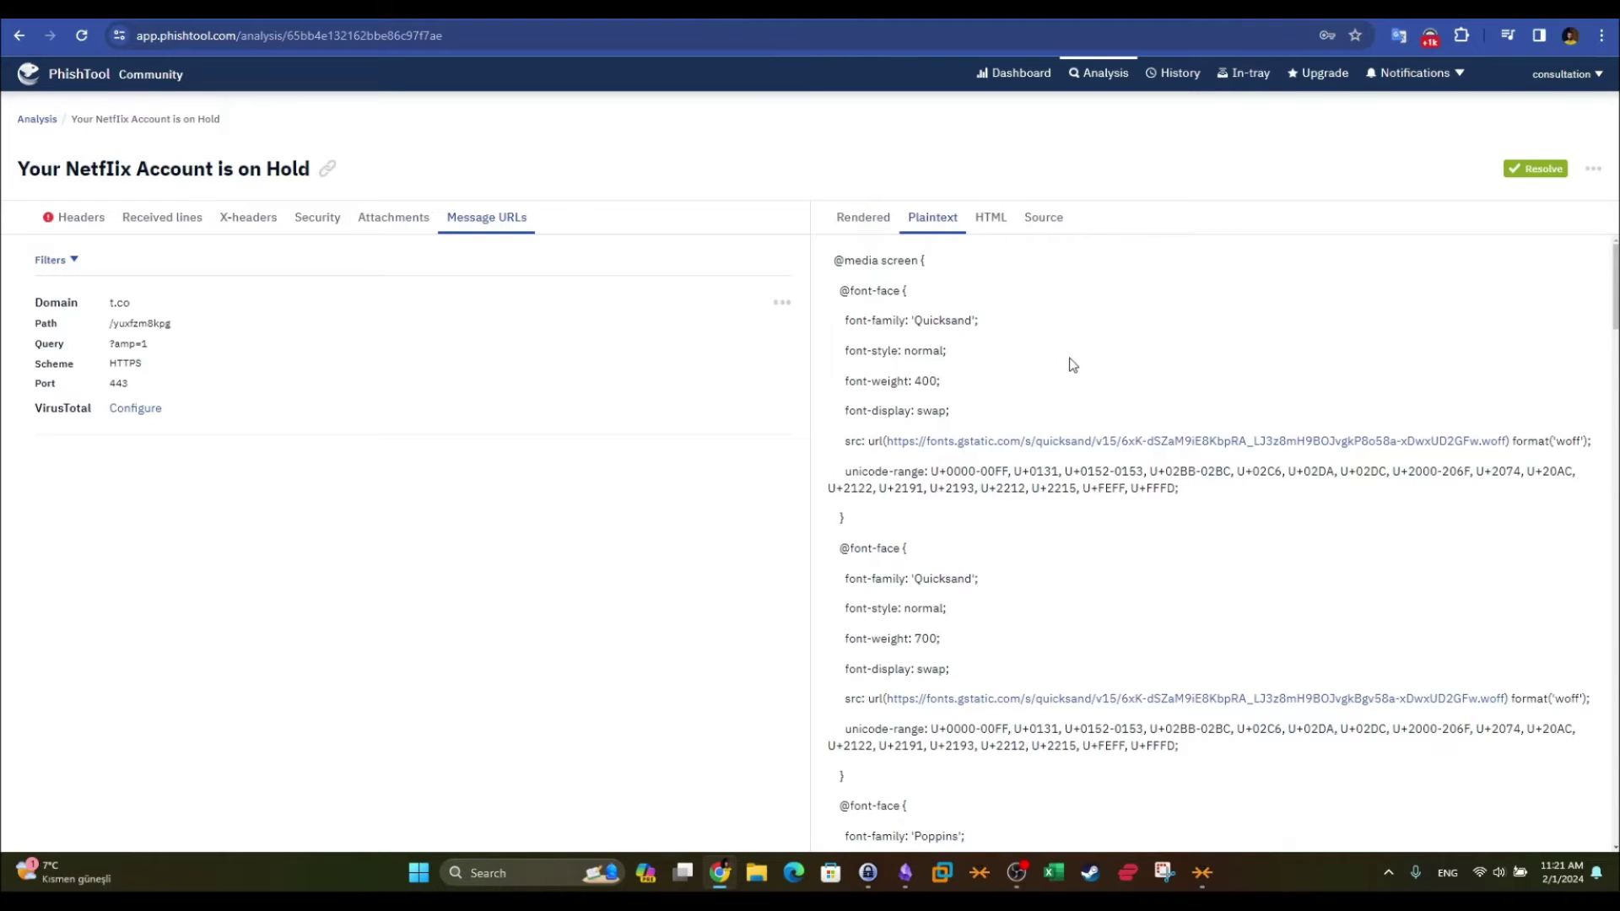
{"action": "scroll", "coordinate": [1070, 358], "scroll_direction": "down", "scroll_amount": 4}
{"action": "scroll", "coordinate": [1064, 344], "scroll_direction": "up", "scroll_amount": 4}
{"action": "left_click", "coordinate": [994, 221]}
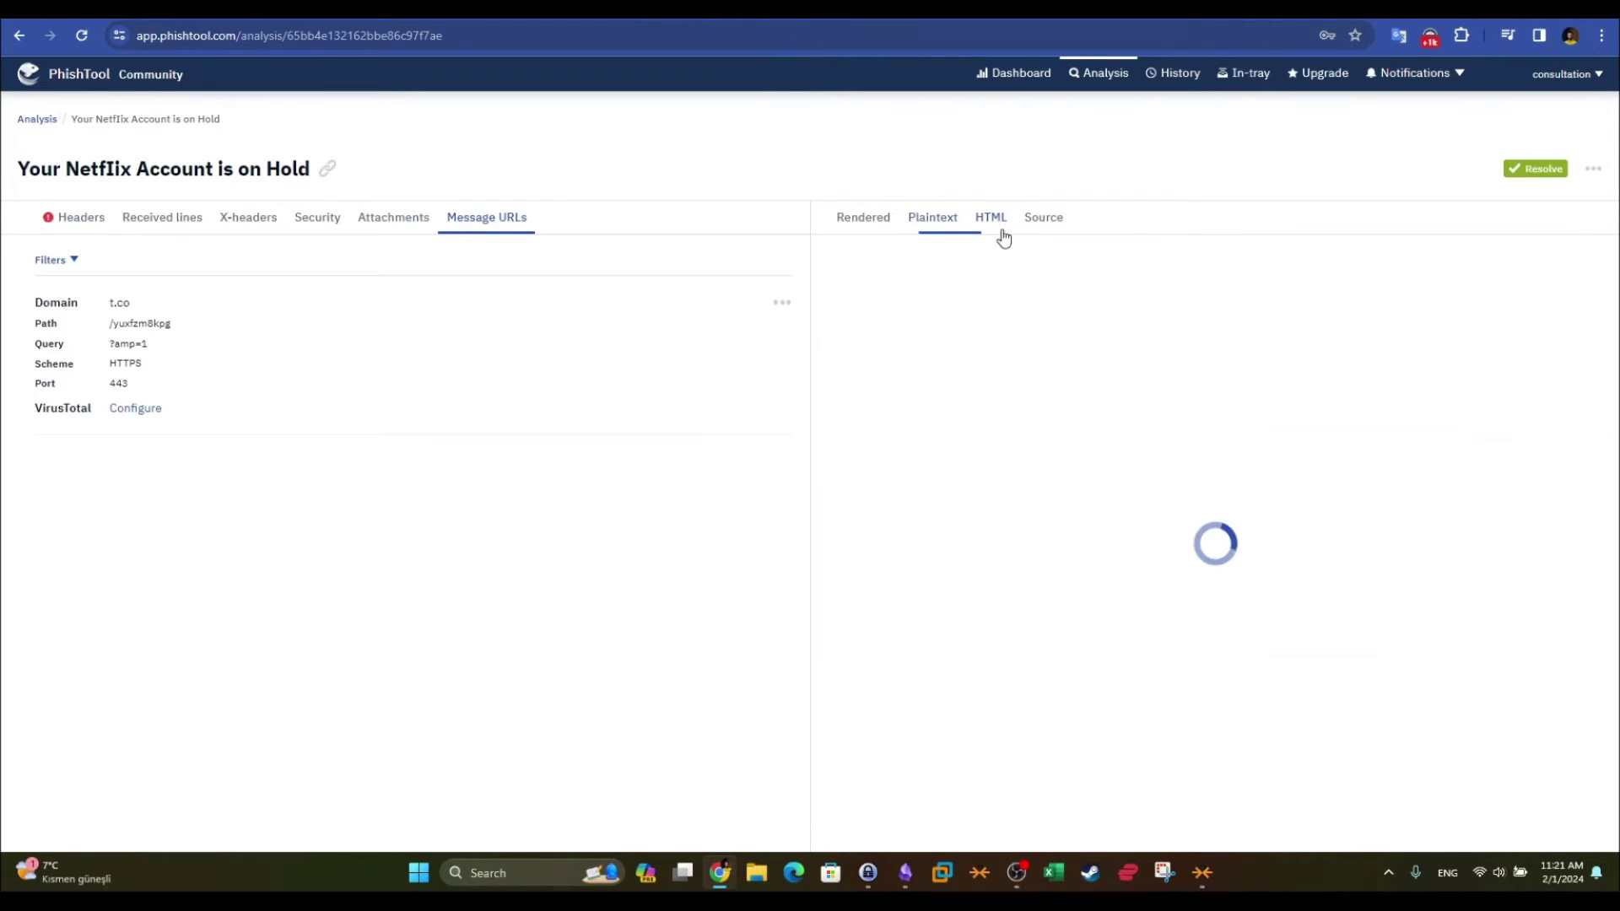
- Read the raw source's opening header lines, then return to the header fields and rendered email
{"action": "left_click", "coordinate": [1053, 222]}
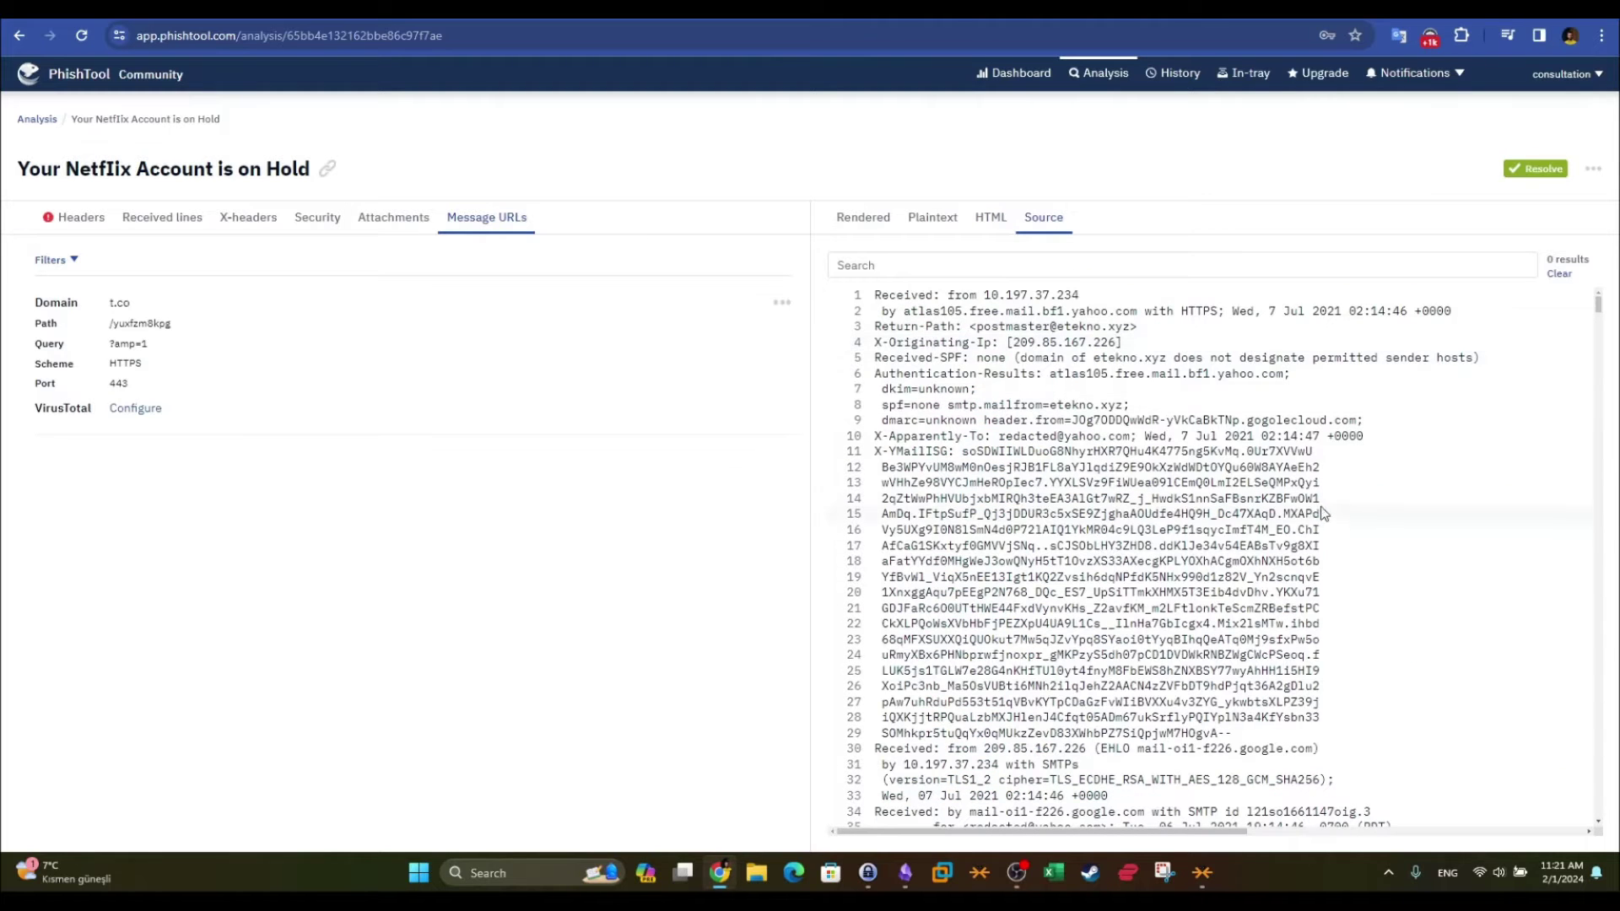
{"action": "left_click_drag", "start_coordinate": [873, 297], "coordinate": [1224, 606]}
{"action": "scroll", "coordinate": [1256, 691], "scroll_direction": "down", "scroll_amount": 5}
{"action": "scroll", "coordinate": [1247, 697], "scroll_direction": "down", "scroll_amount": 12}
{"action": "scroll", "coordinate": [1242, 691], "scroll_direction": "up", "scroll_amount": 7}
{"action": "scroll", "coordinate": [1224, 606], "scroll_direction": "up", "scroll_amount": 15}
{"action": "left_click", "coordinate": [1223, 606]}
{"action": "left_click_drag", "start_coordinate": [872, 295], "coordinate": [1211, 523]}
{"action": "left_click", "coordinate": [1264, 529]}
{"action": "left_click", "coordinate": [50, 221]}
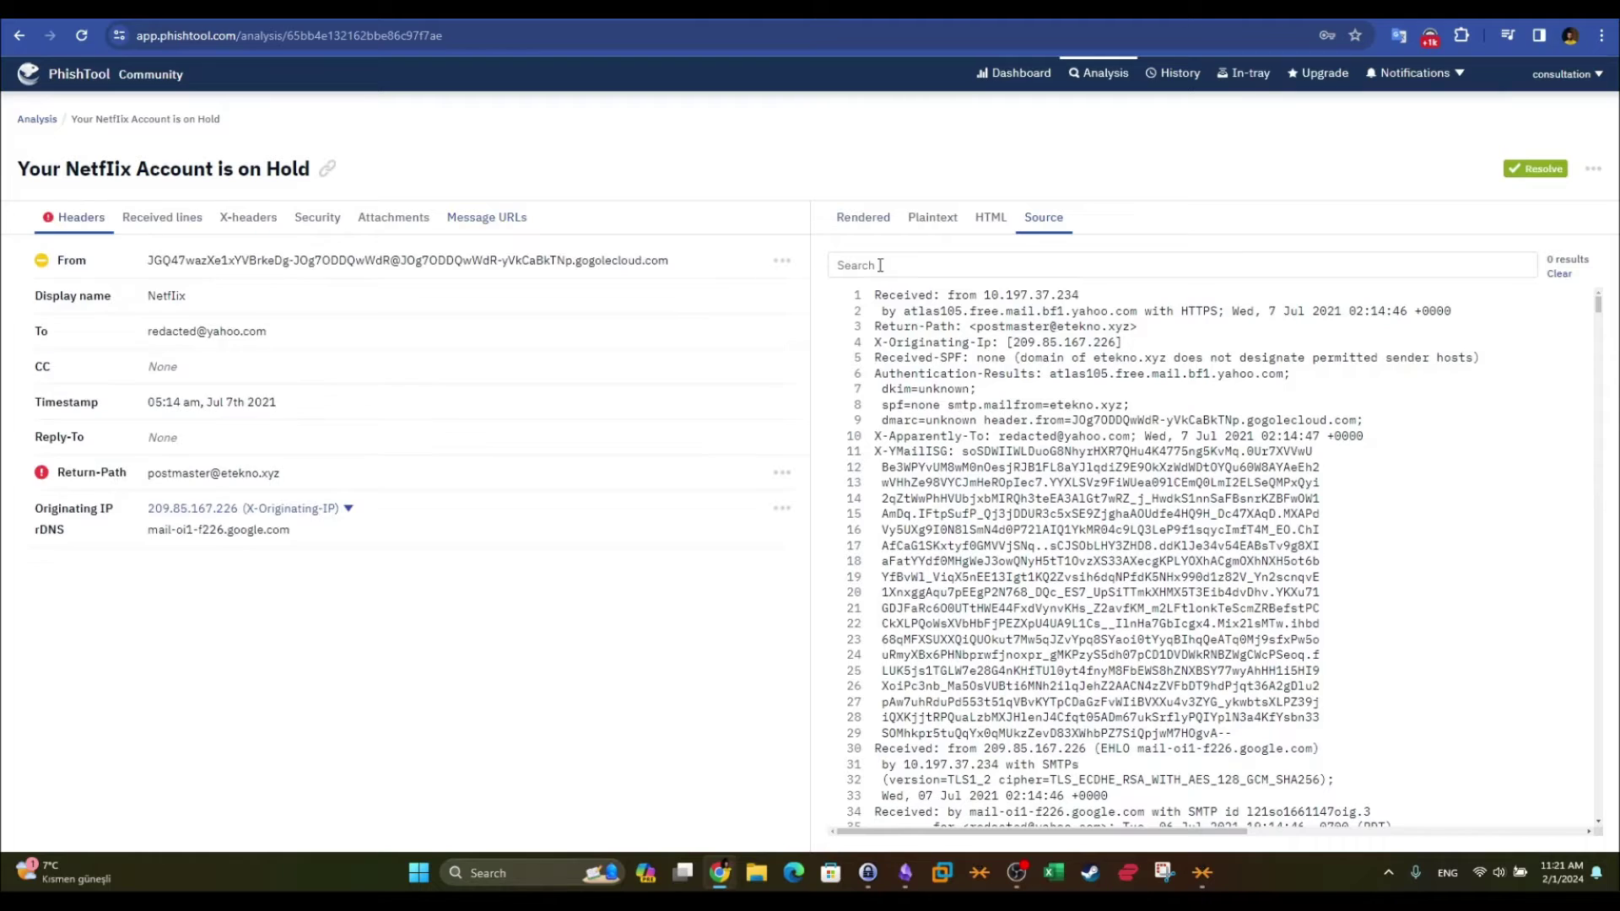
{"action": "left_click", "coordinate": [862, 221]}
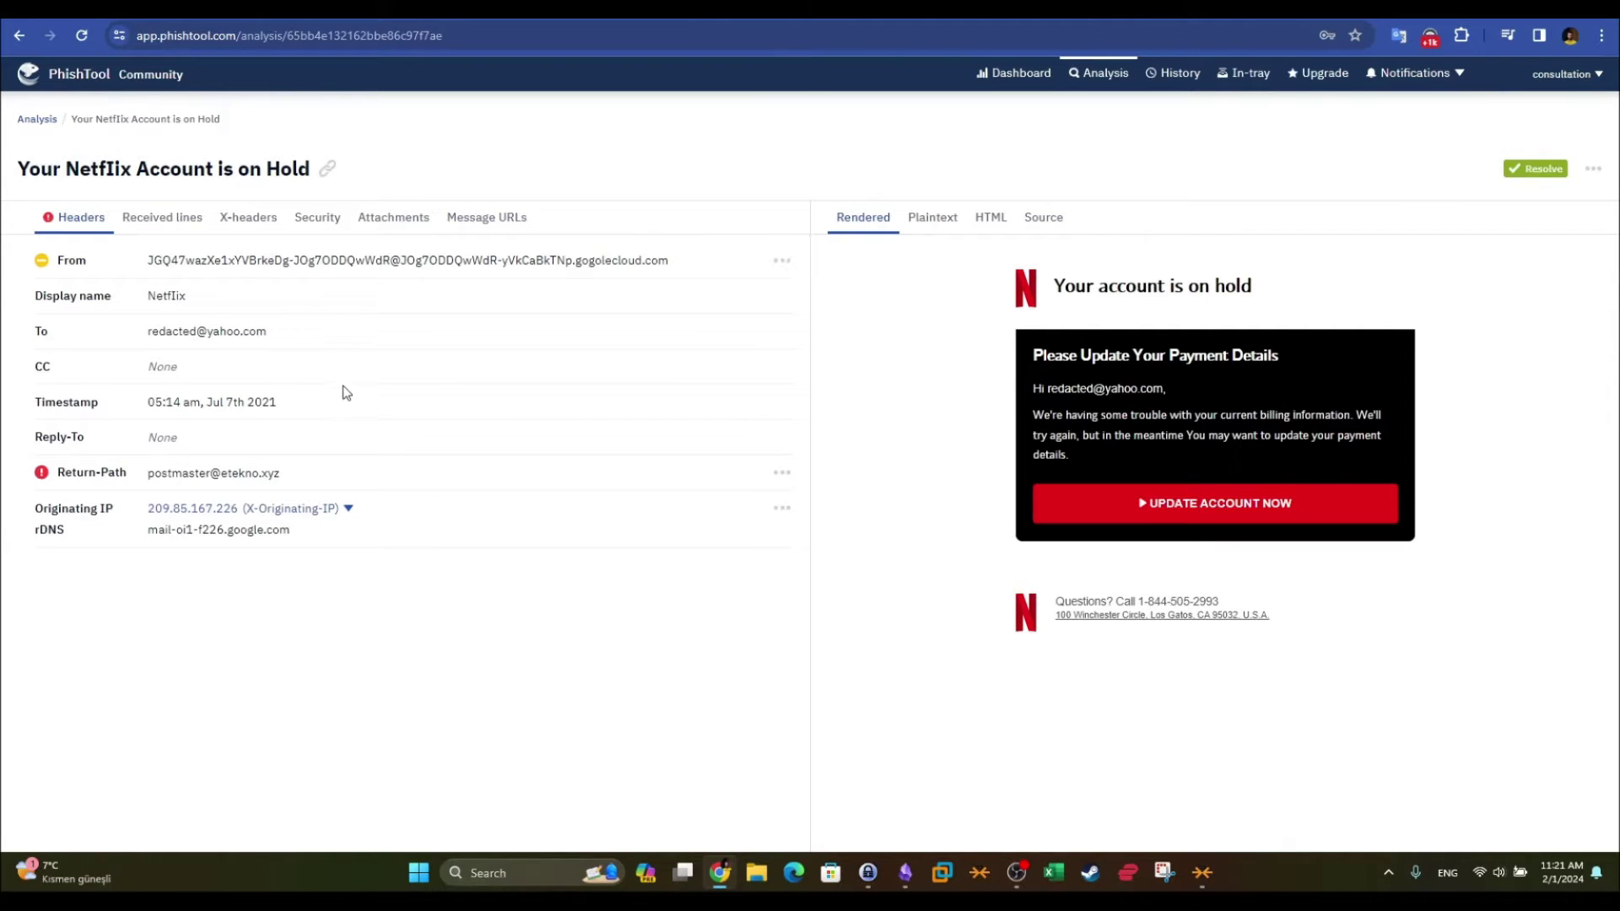
- Check the TryHackMe brand and From-address questions against the PhishTool analysis
{"action": "key", "text": "ctrl+Tab"}
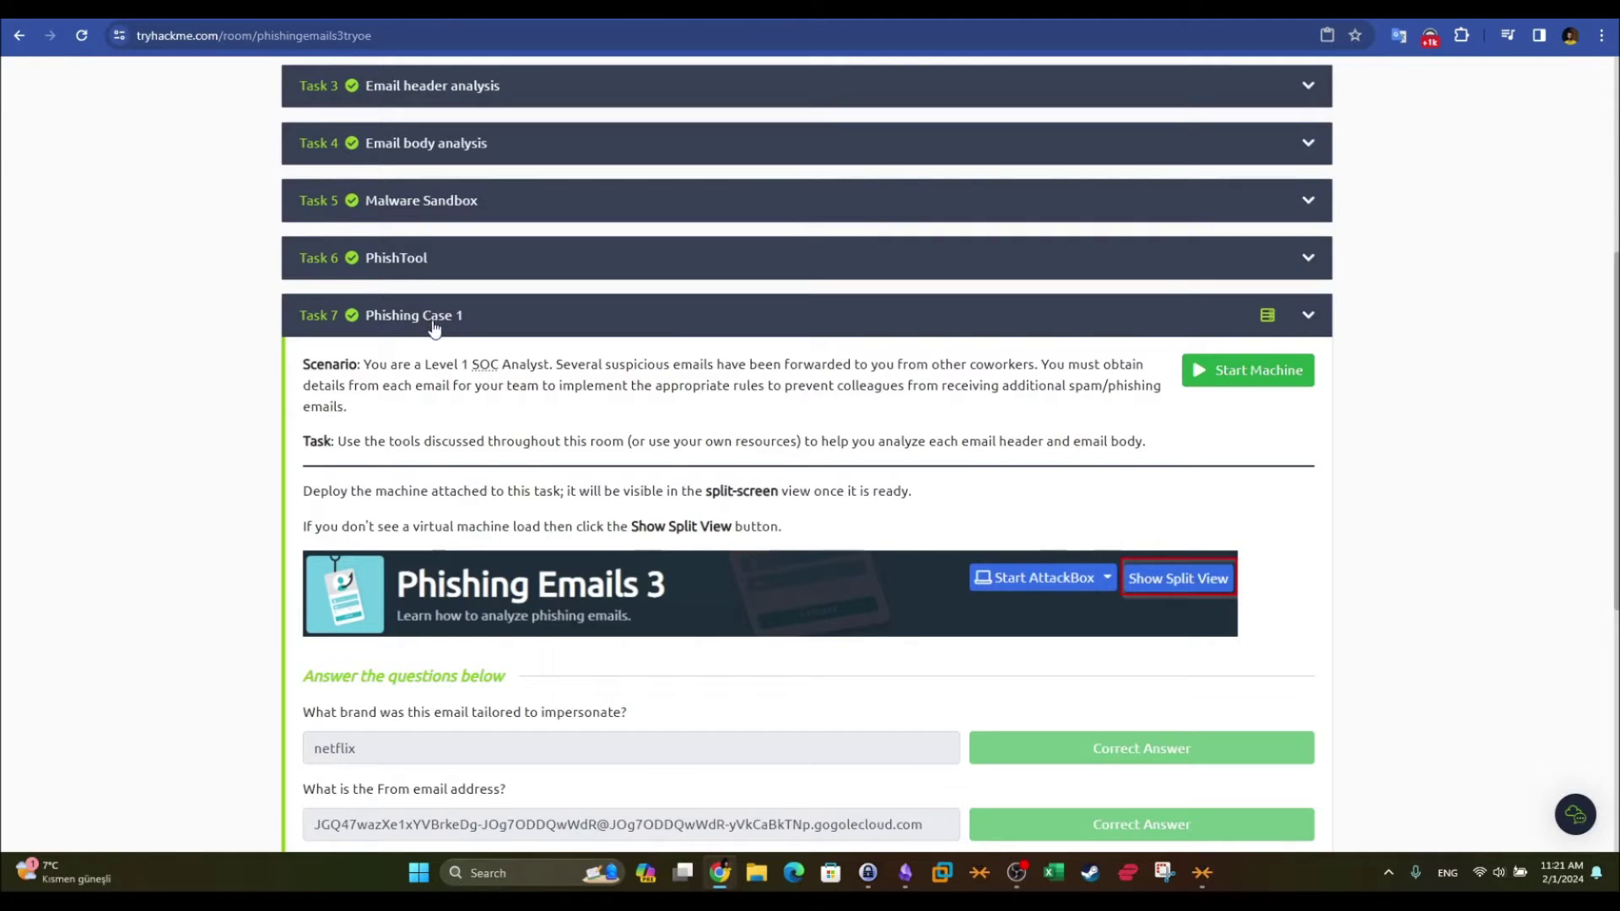
{"action": "scroll", "coordinate": [421, 320], "scroll_direction": "down", "scroll_amount": 4}
{"action": "scroll", "coordinate": [436, 321], "scroll_direction": "up", "scroll_amount": 1}
{"action": "left_click_drag", "start_coordinate": [315, 451], "coordinate": [604, 452]}
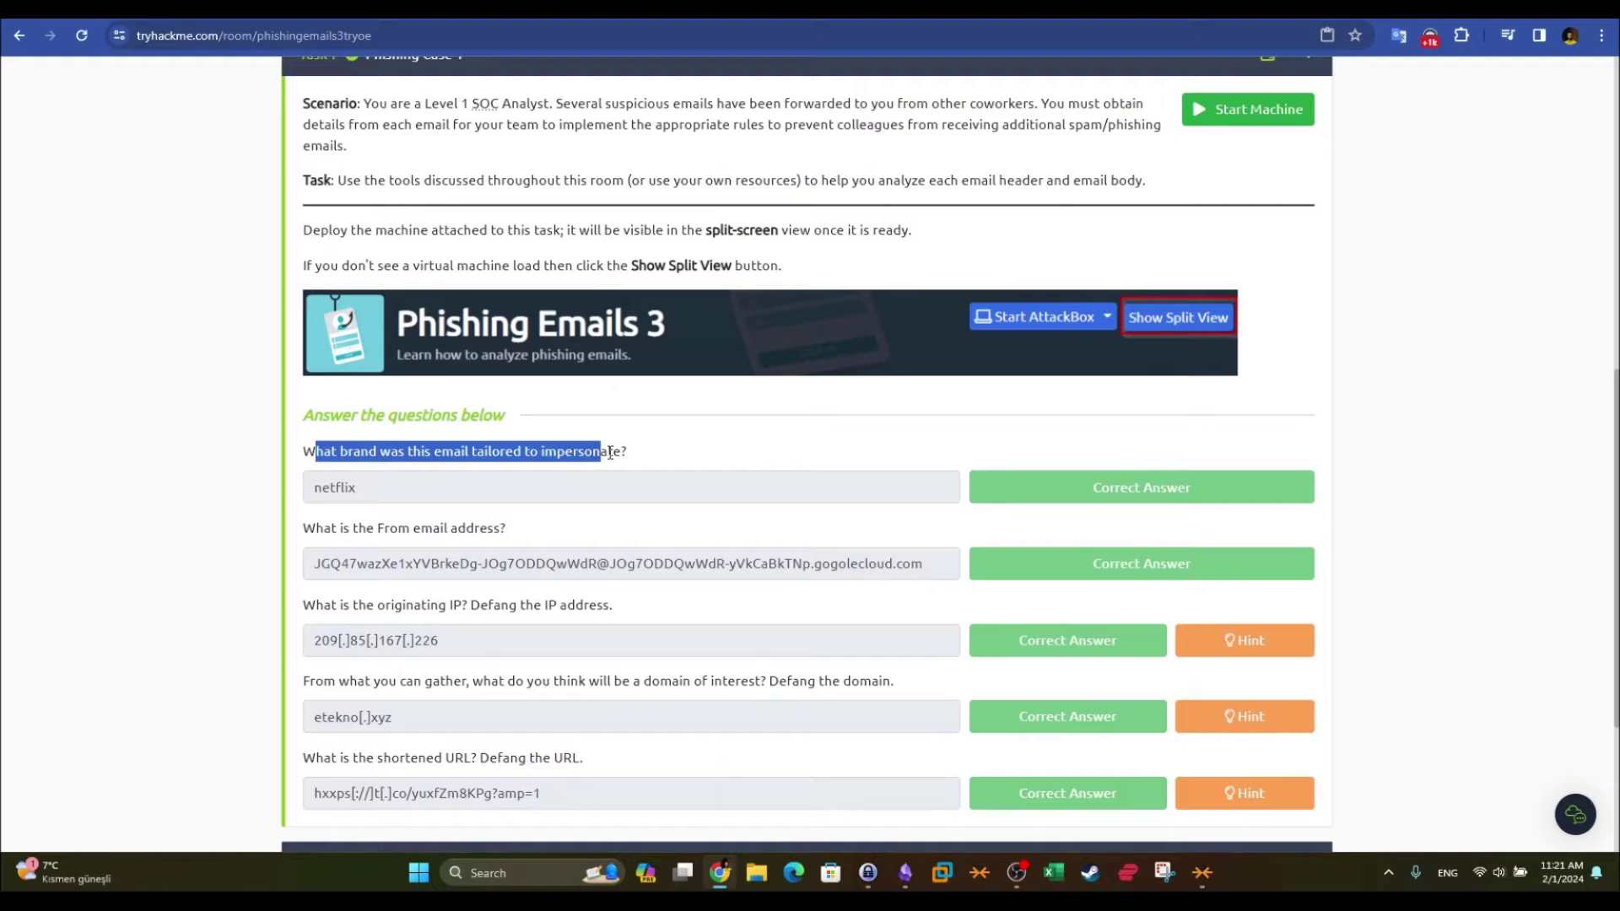
{"action": "key", "text": "ctrl+Tab"}
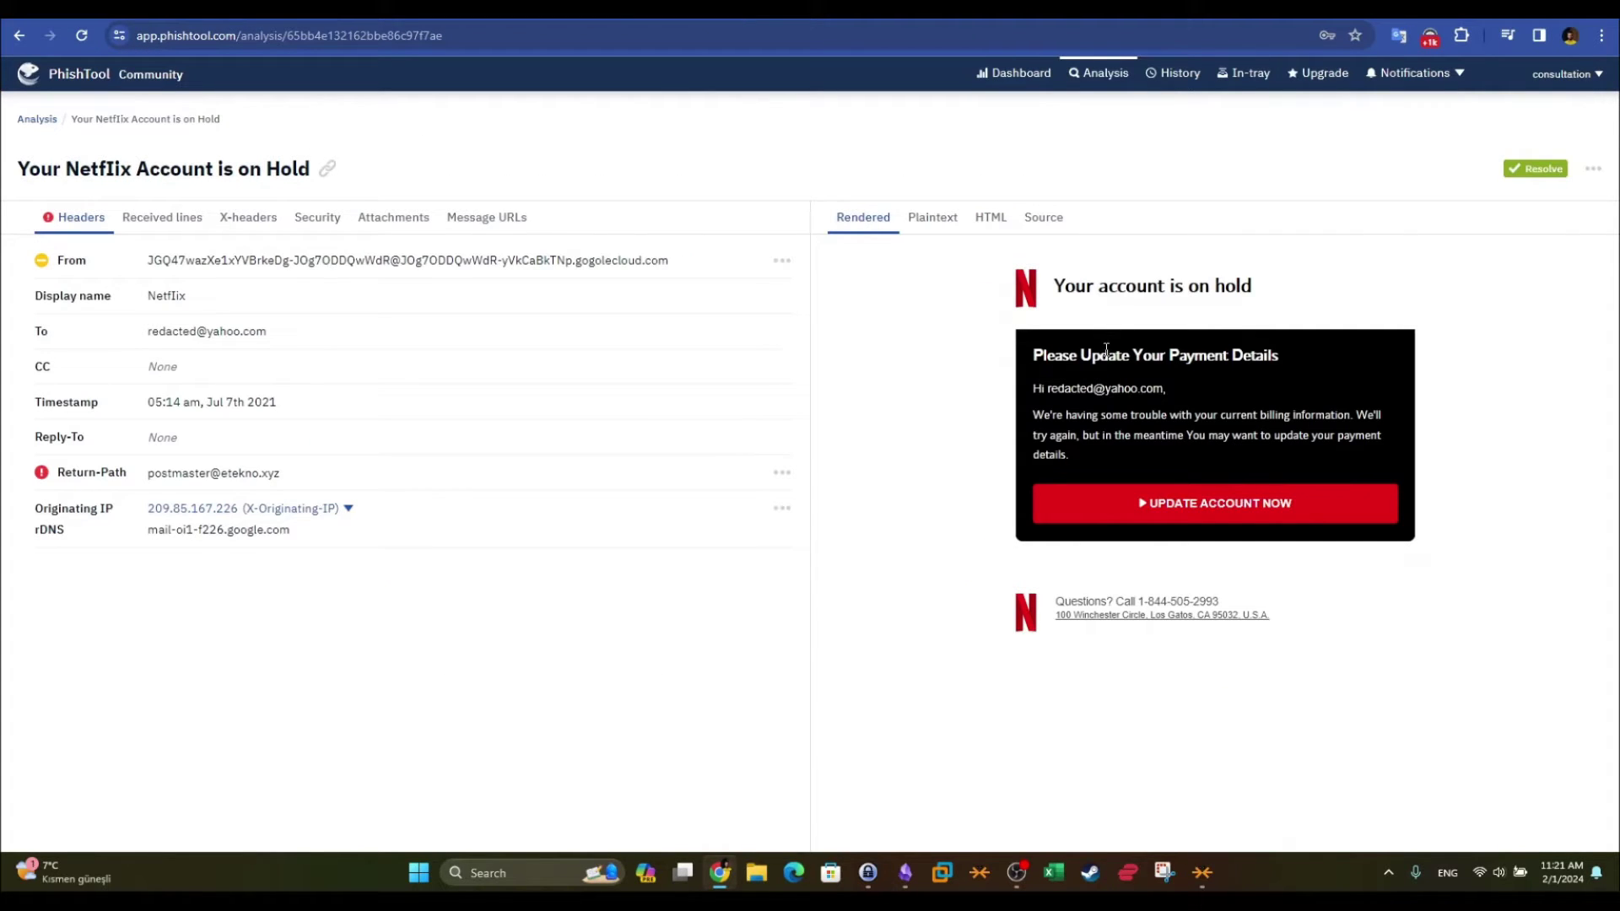
{"action": "key", "text": "ctrl+shift+Tab"}
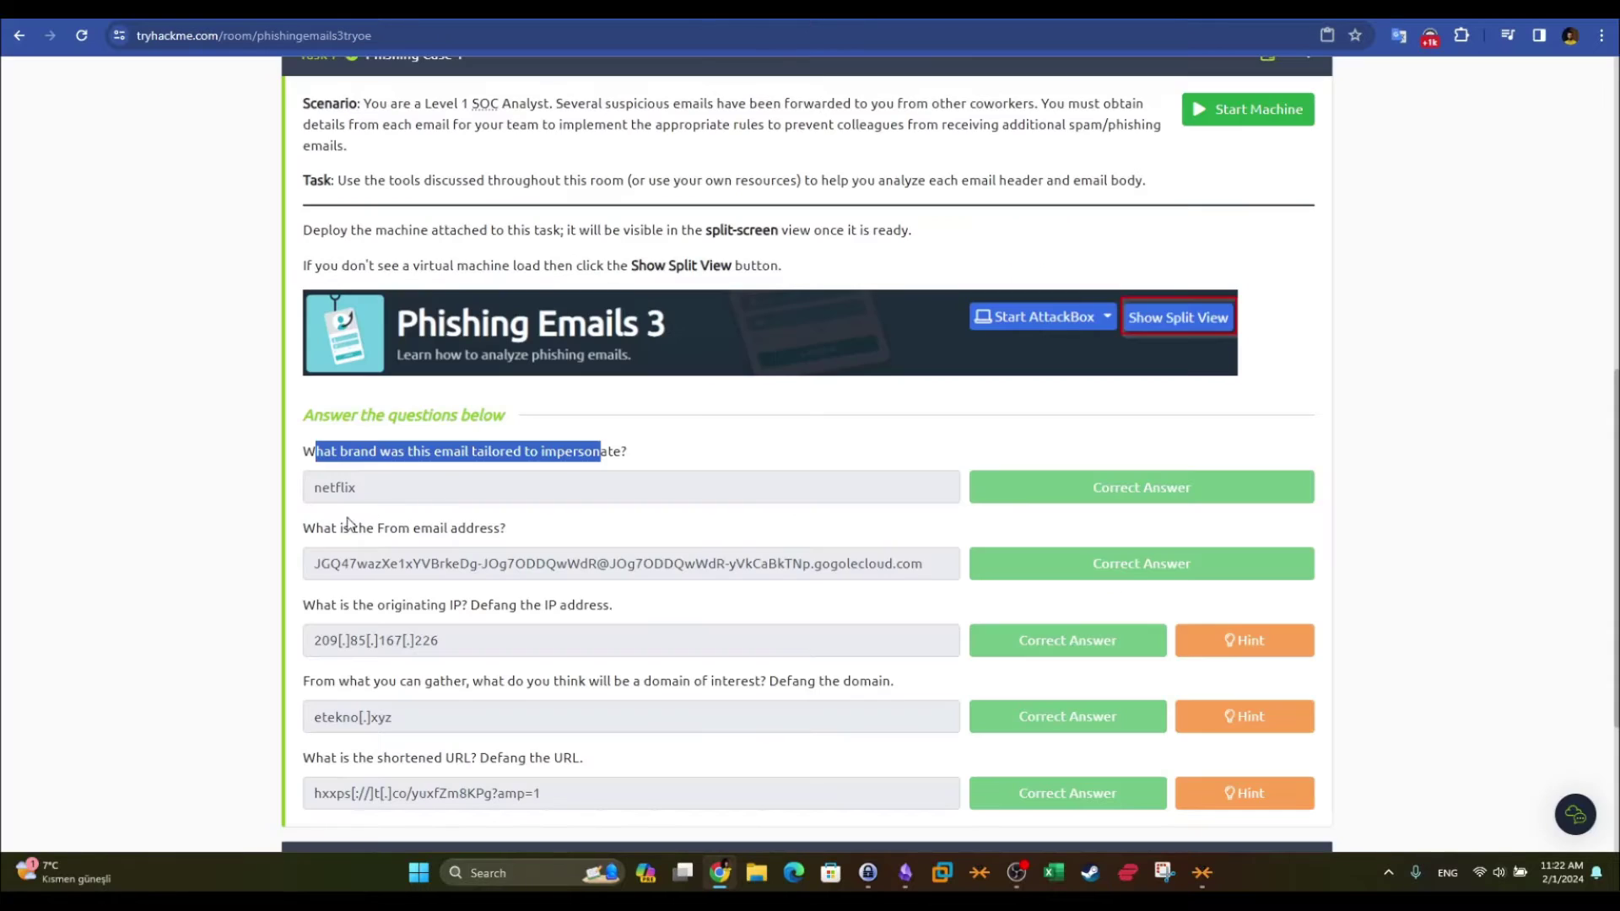
{"action": "left_click_drag", "start_coordinate": [312, 529], "coordinate": [506, 529]}
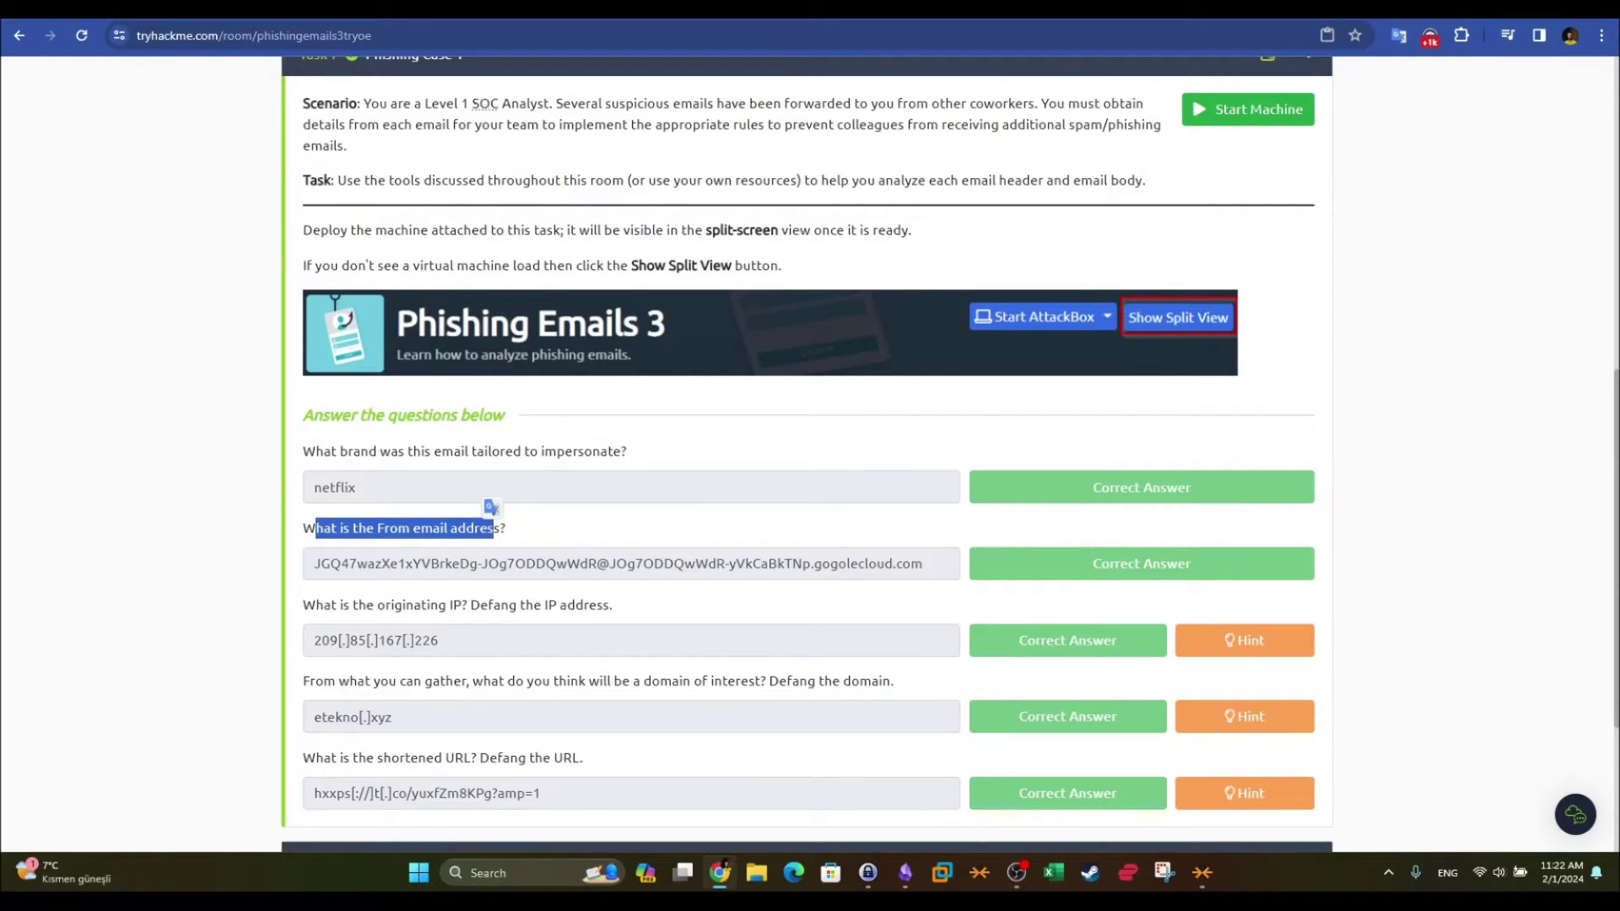
- Check the sender's From address, Security results and message URLs, ending on the raw source
{"action": "key", "text": "ctrl+Tab"}
{"action": "left_click_drag", "start_coordinate": [149, 260], "coordinate": [670, 261]}
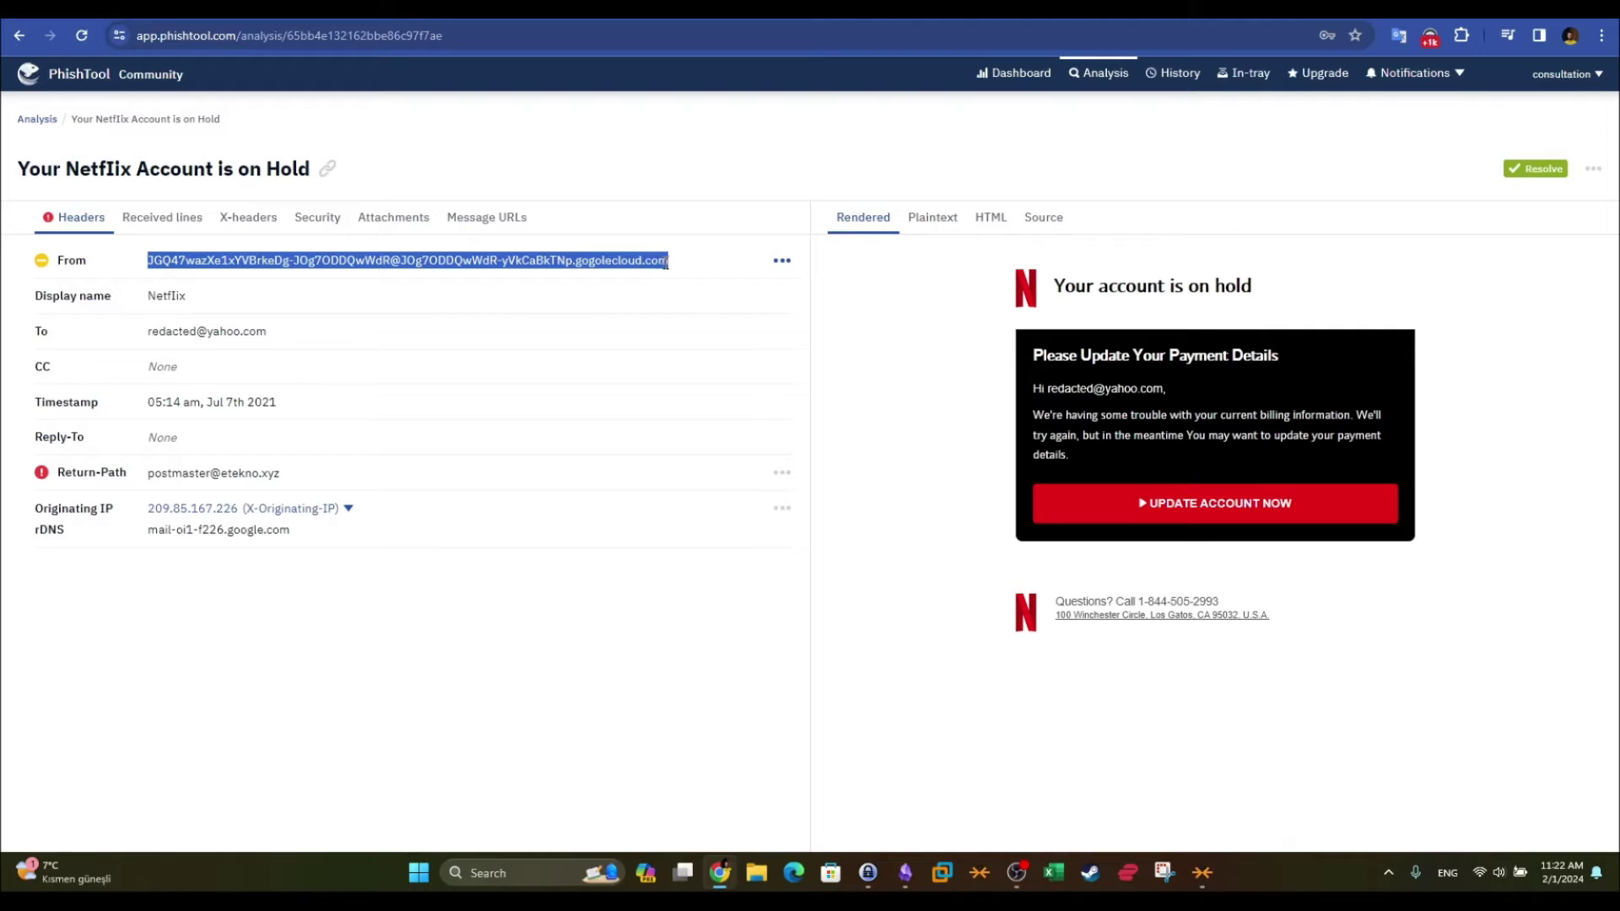
{"action": "left_click", "coordinate": [303, 217]}
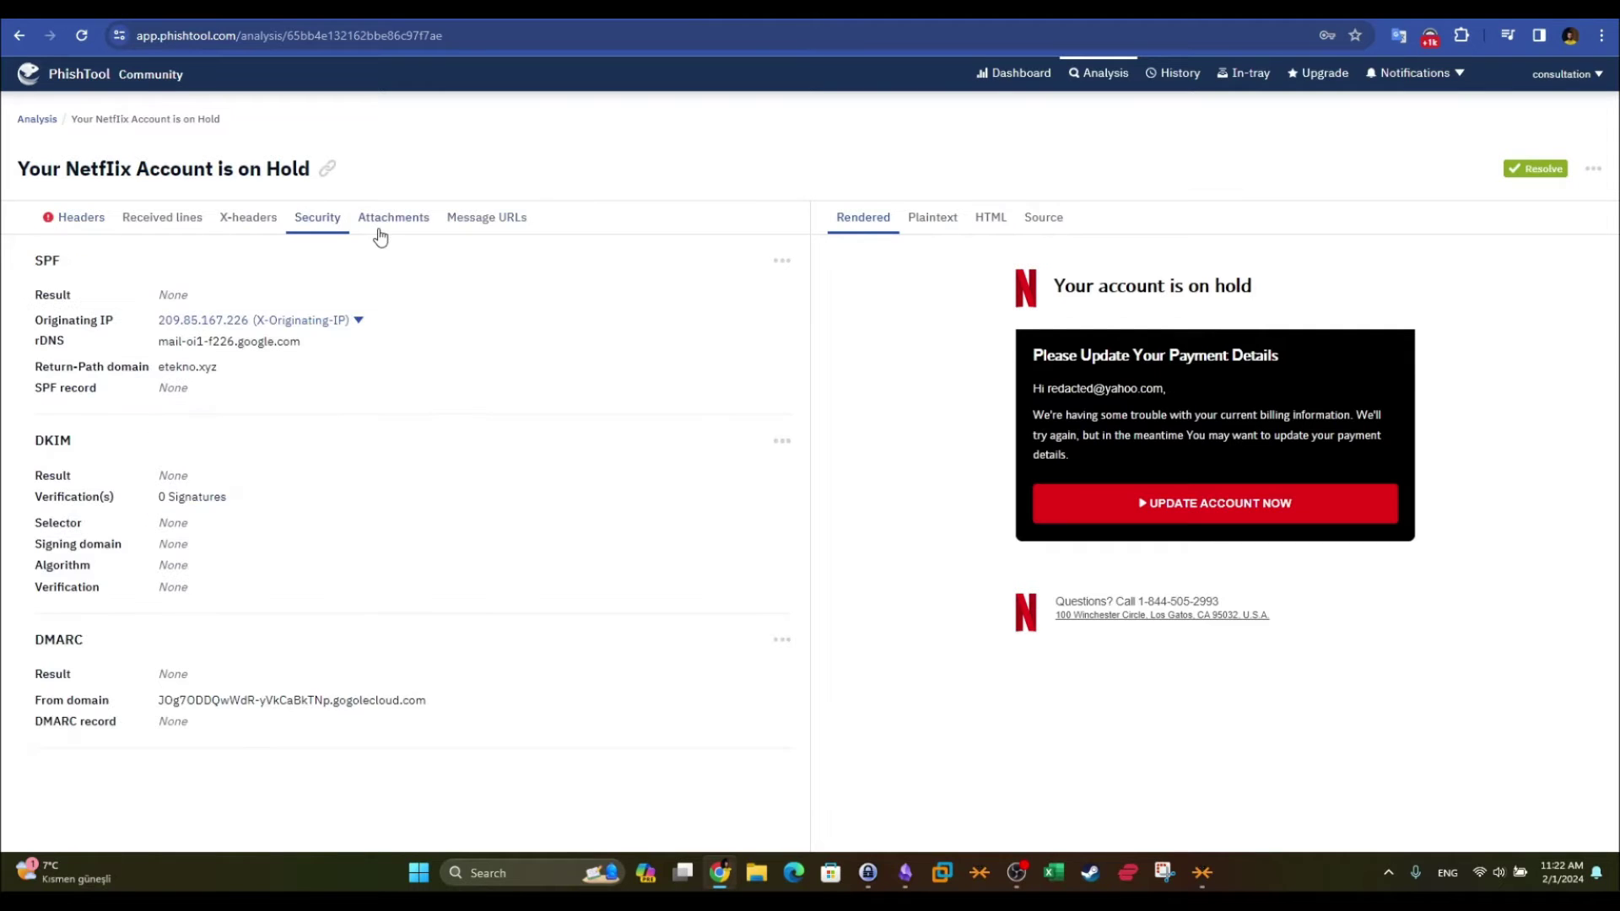
{"action": "left_click", "coordinate": [486, 223]}
{"action": "left_click", "coordinate": [91, 231]}
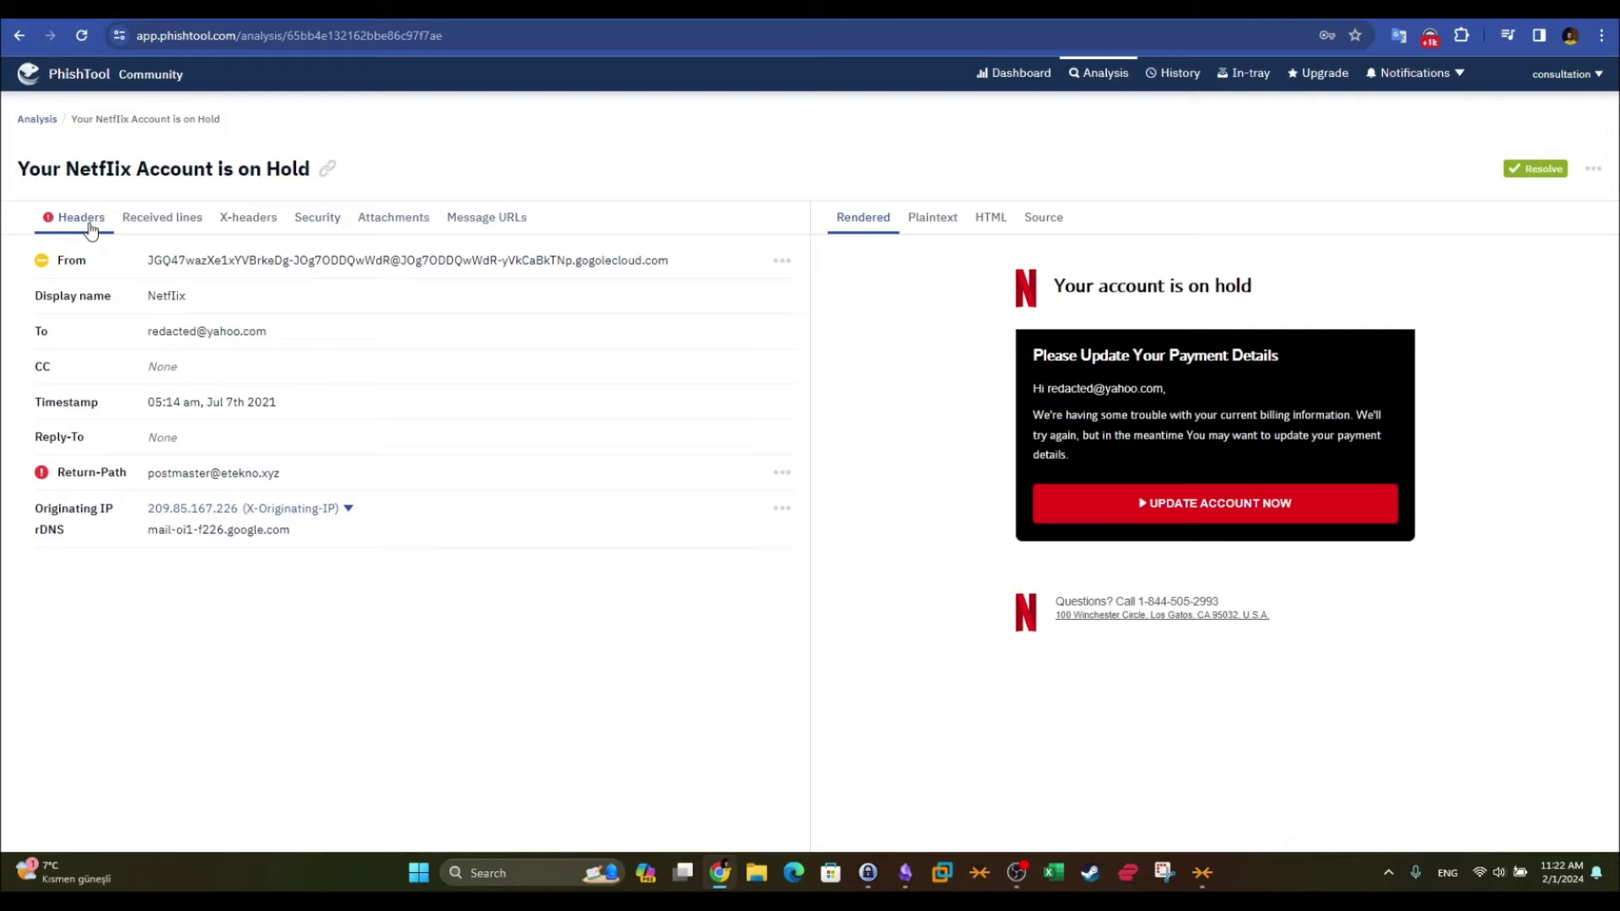
{"action": "left_click", "coordinate": [1065, 221]}
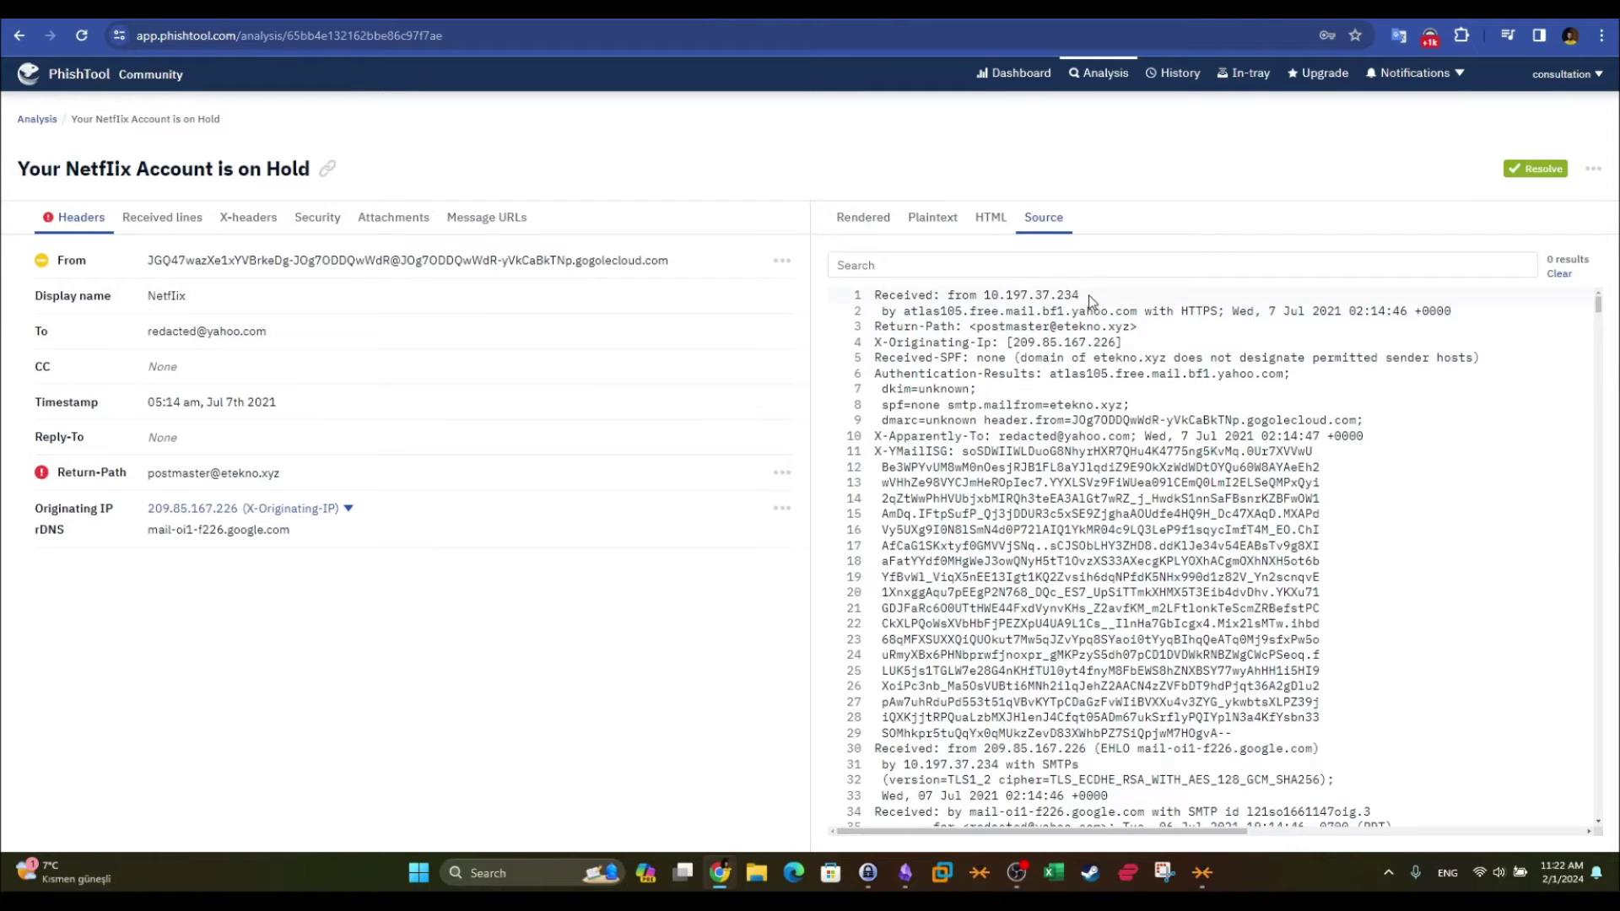
- Highlight the Return-Path address and the receiving Yahoo mail server in the raw source
{"action": "left_click_drag", "start_coordinate": [977, 331], "coordinate": [1134, 328]}
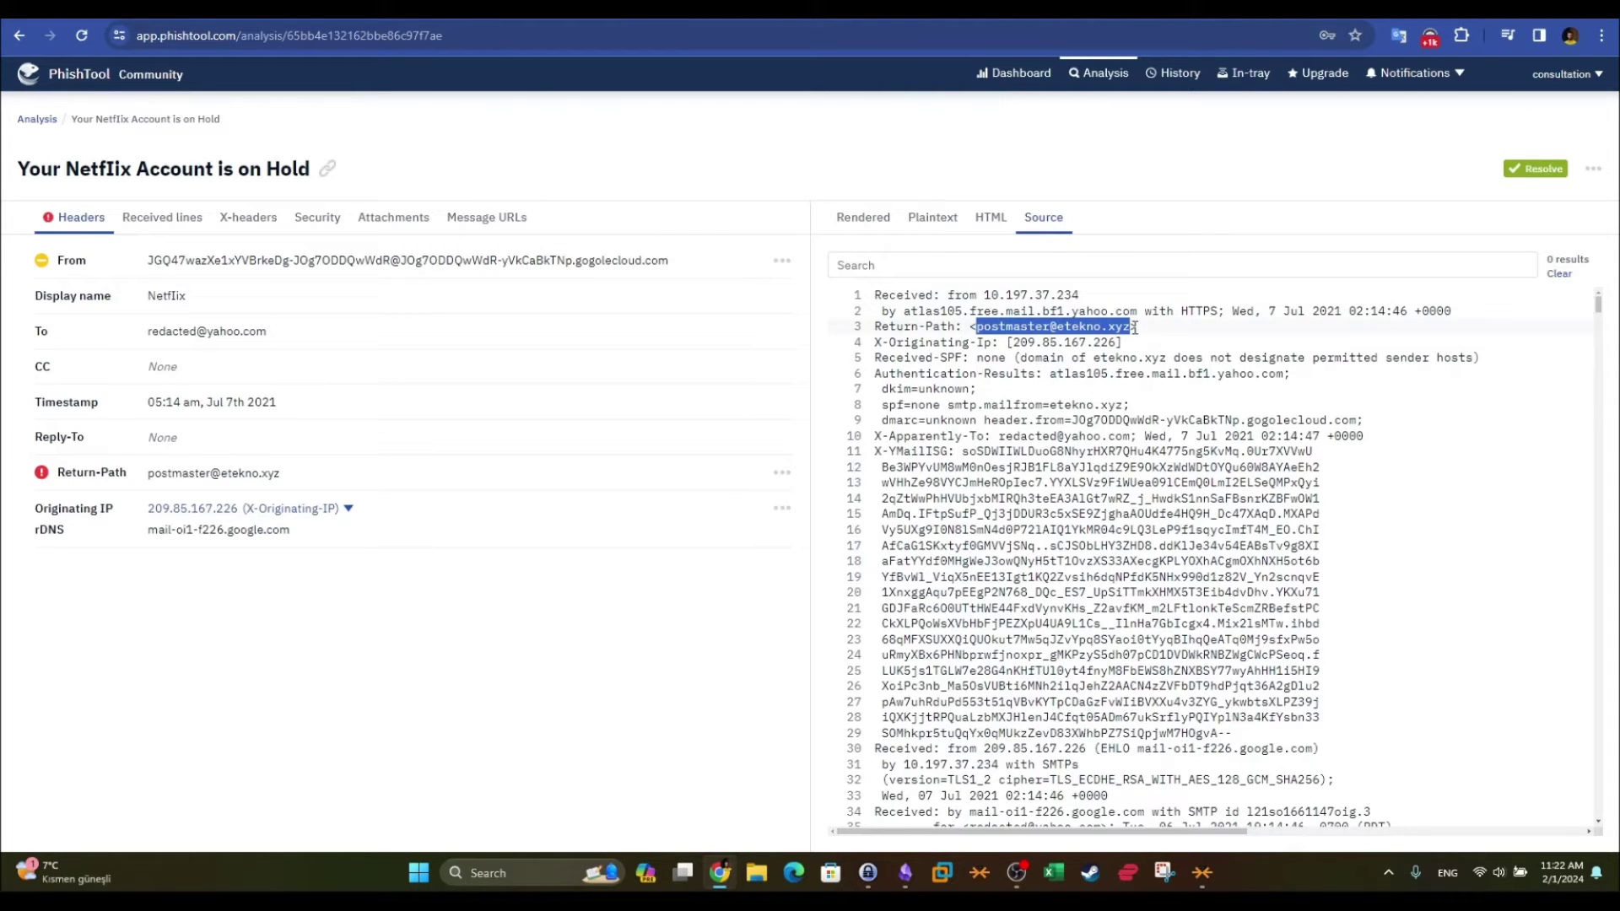
{"action": "left_click_drag", "start_coordinate": [1126, 328], "coordinate": [1129, 342]}
{"action": "left_click_drag", "start_coordinate": [905, 312], "coordinate": [1144, 314]}
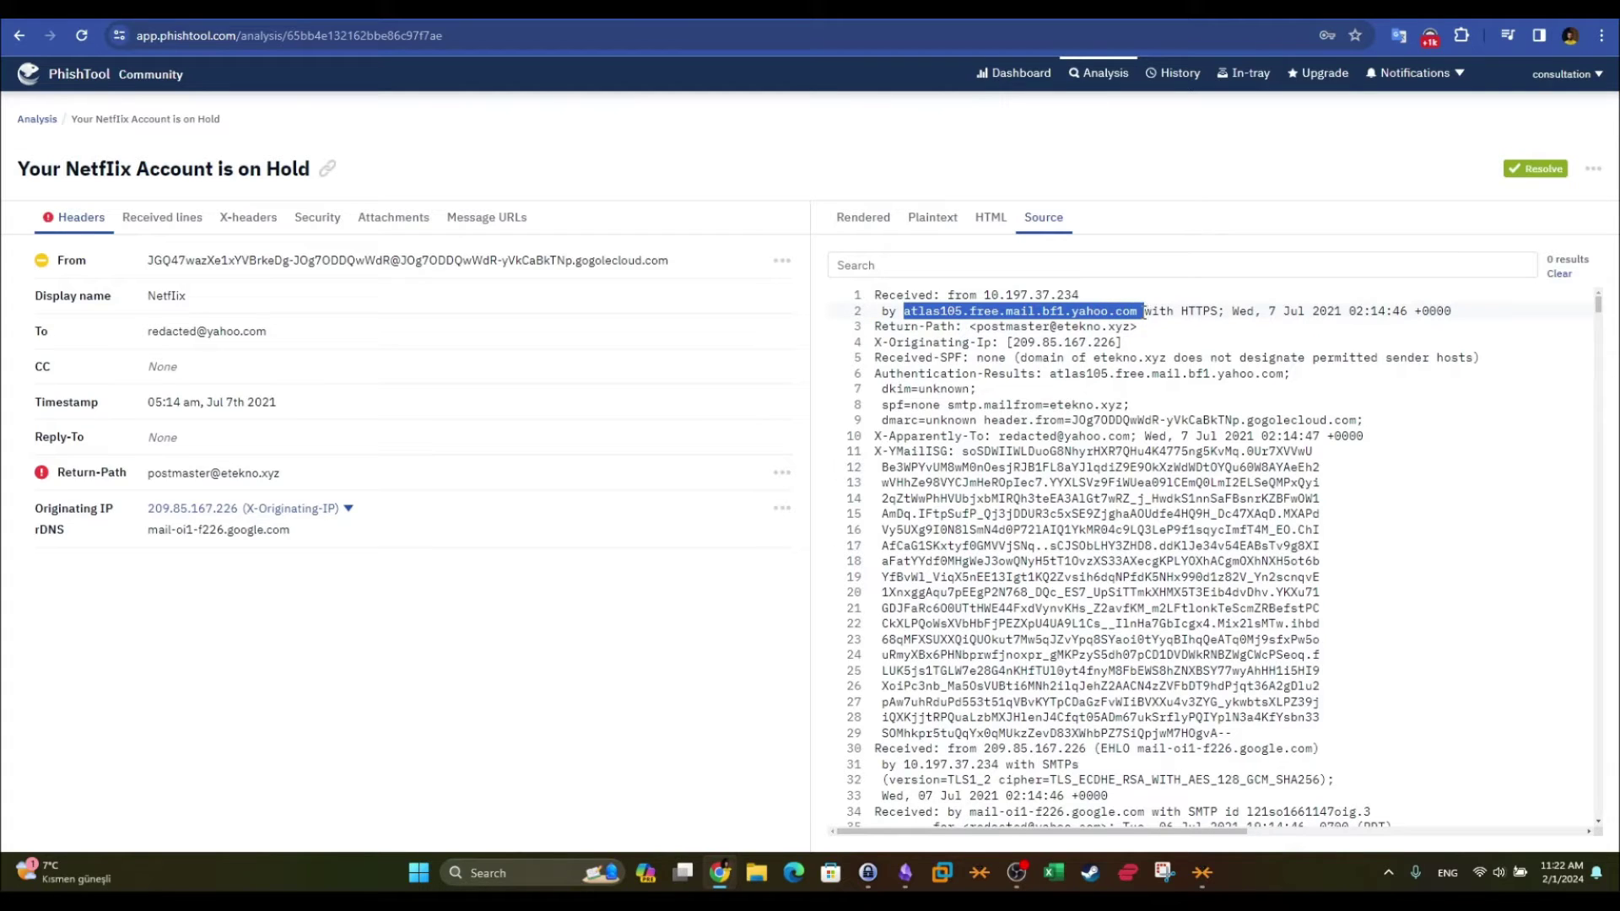
- Return to the rendered email, highlight the sender's From address, and go back to TryHackMe
{"action": "left_click", "coordinate": [863, 218]}
{"action": "left_click_drag", "start_coordinate": [143, 262], "coordinate": [711, 279]}
{"action": "key", "text": "ctrl+Tab"}
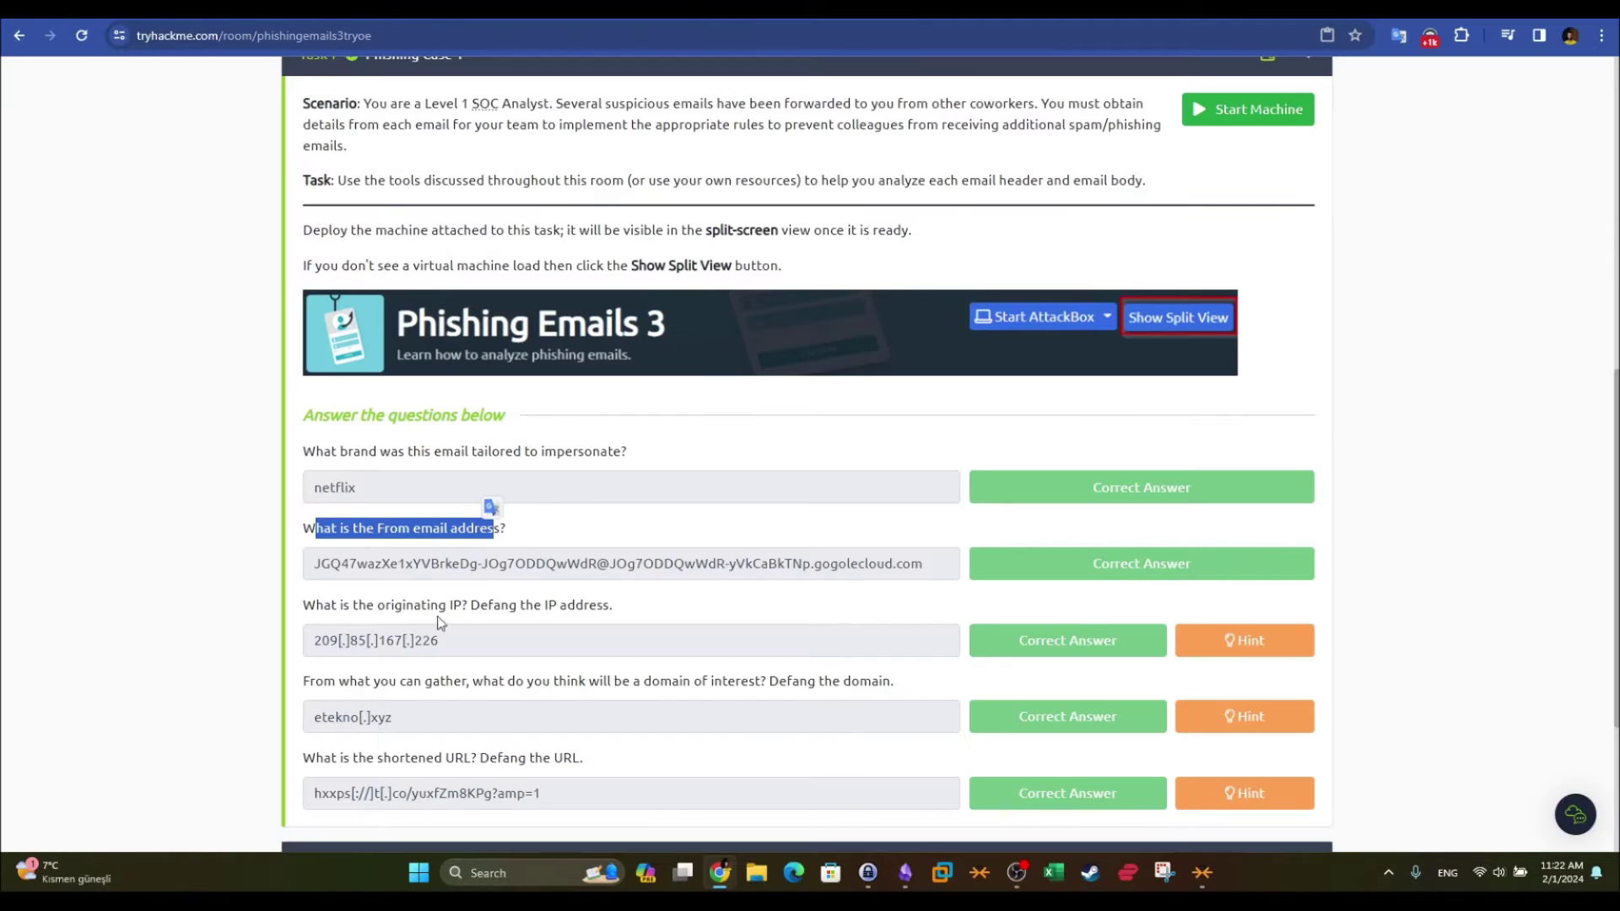
- Compare the originating IP answer 209[.]85[.]167[.]226 with PhishTool's Originating IP, then review the domain question
{"action": "left_click_drag", "start_coordinate": [324, 605], "coordinate": [549, 605]}
{"action": "key", "text": "ctrl+Tab"}
{"action": "key", "text": "ctrl+Tab"}
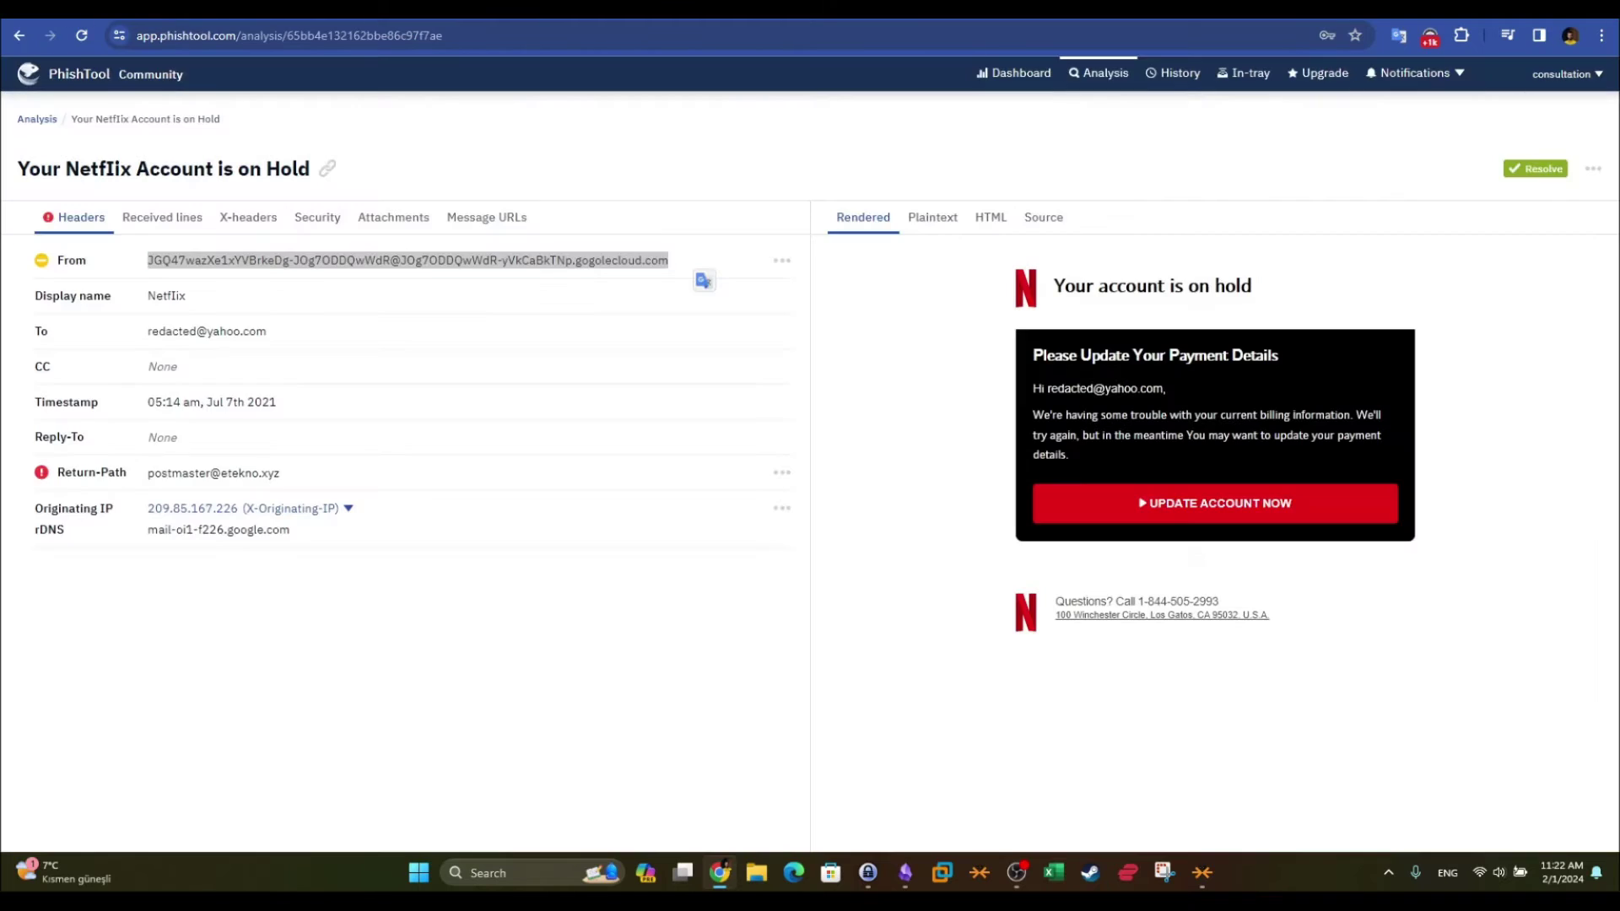
{"action": "left_click_drag", "start_coordinate": [114, 508], "coordinate": [34, 515]}
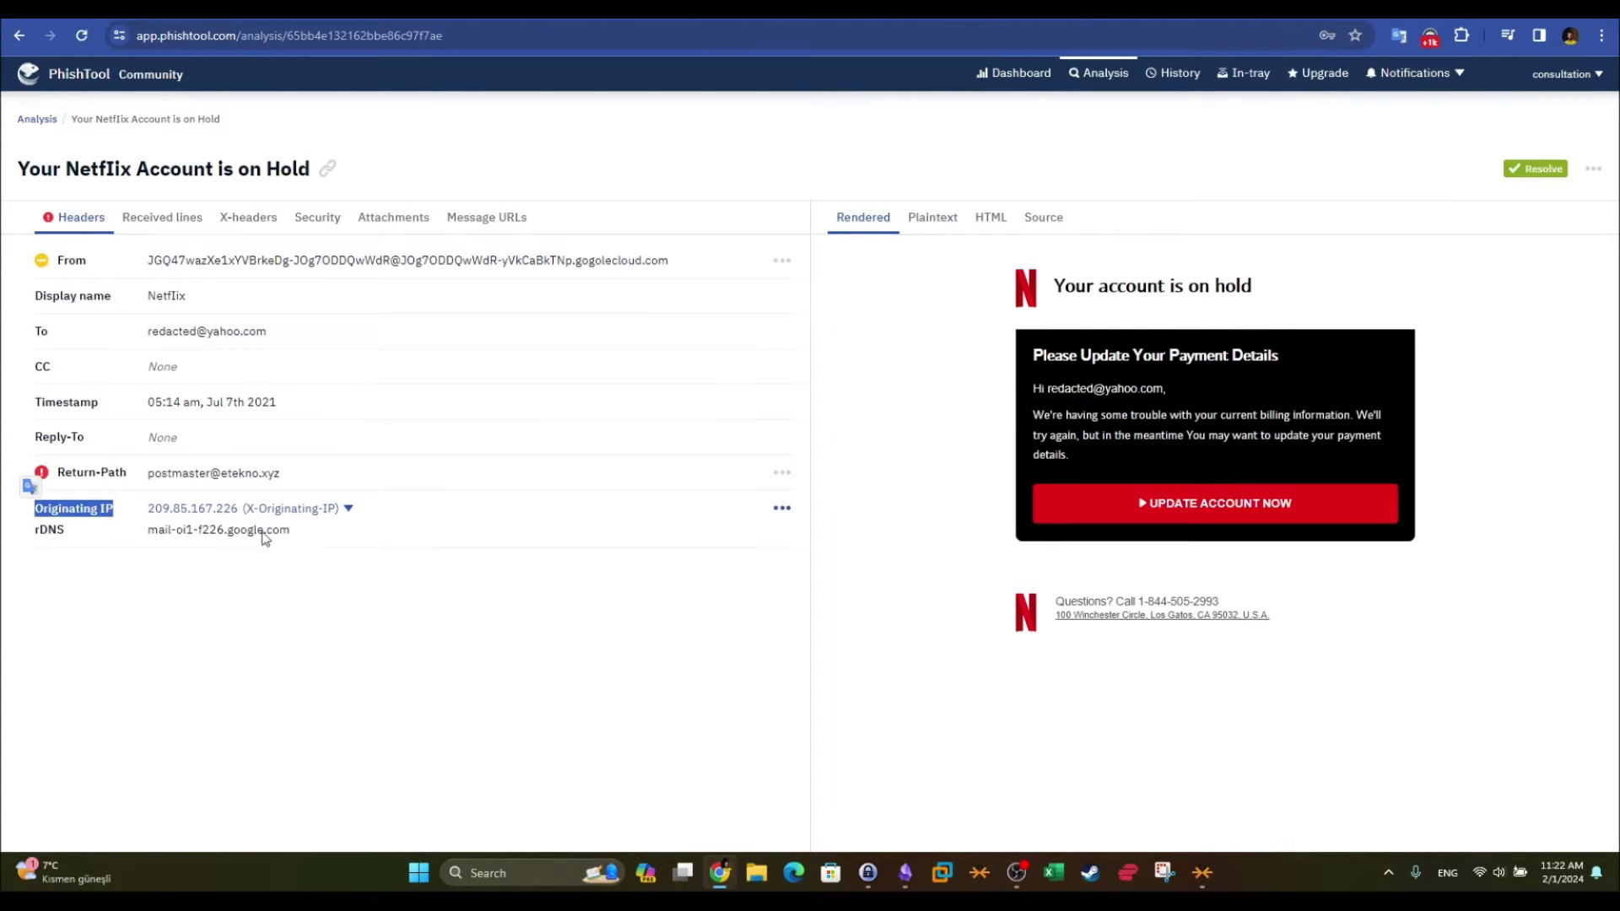
{"action": "key", "text": "ctrl+Tab"}
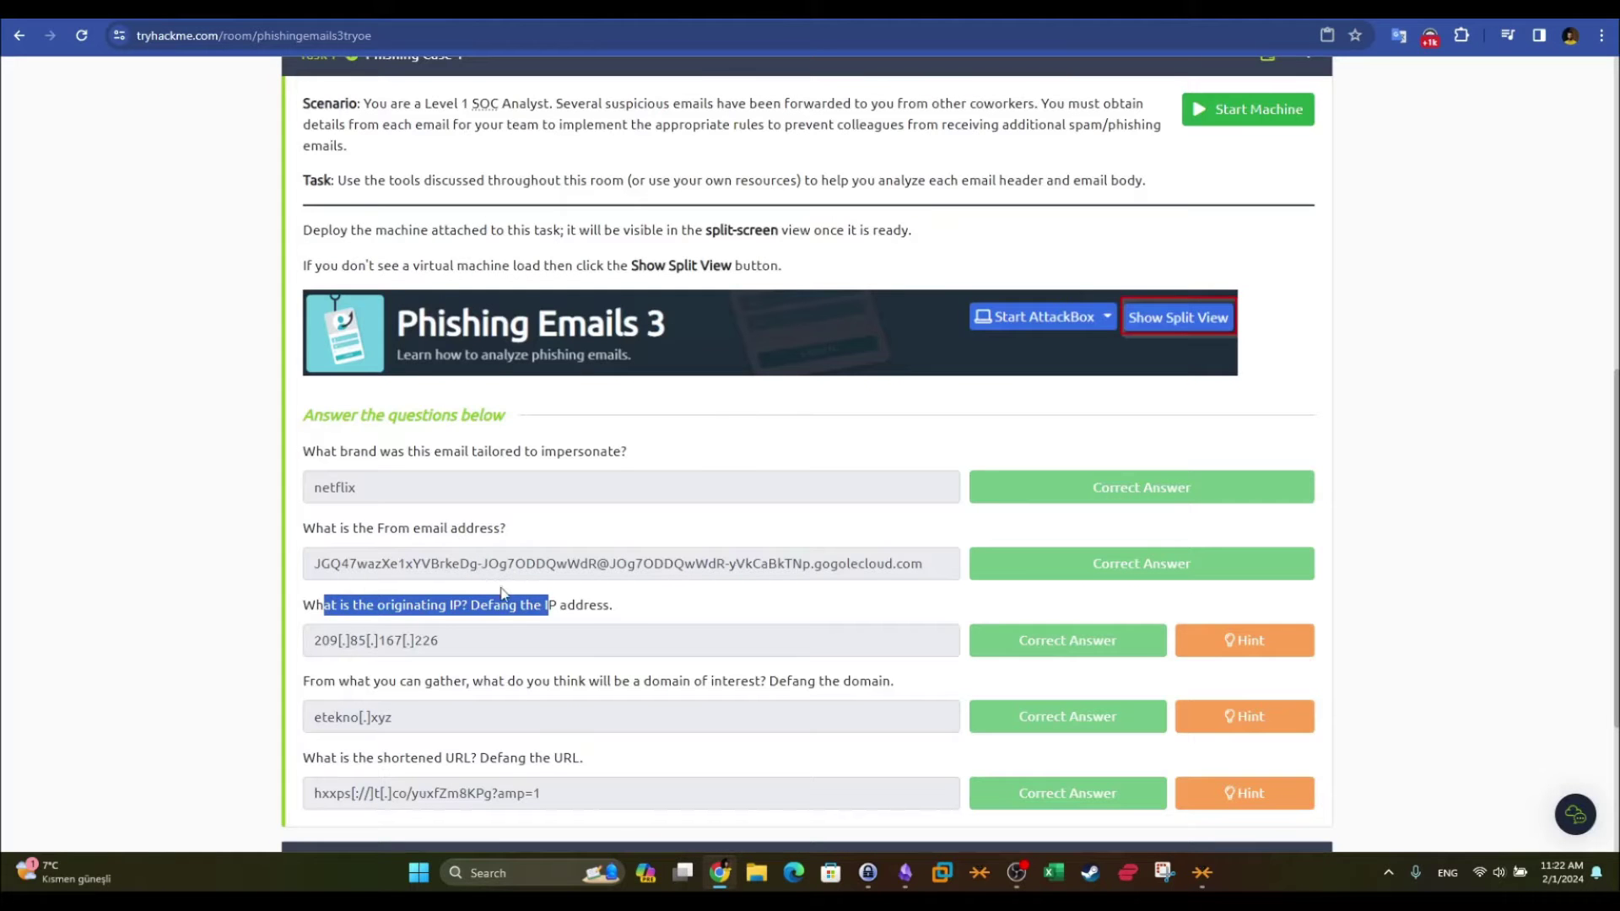
{"action": "left_click", "coordinate": [564, 608]}
{"action": "left_click_drag", "start_coordinate": [440, 642], "coordinate": [302, 658]}
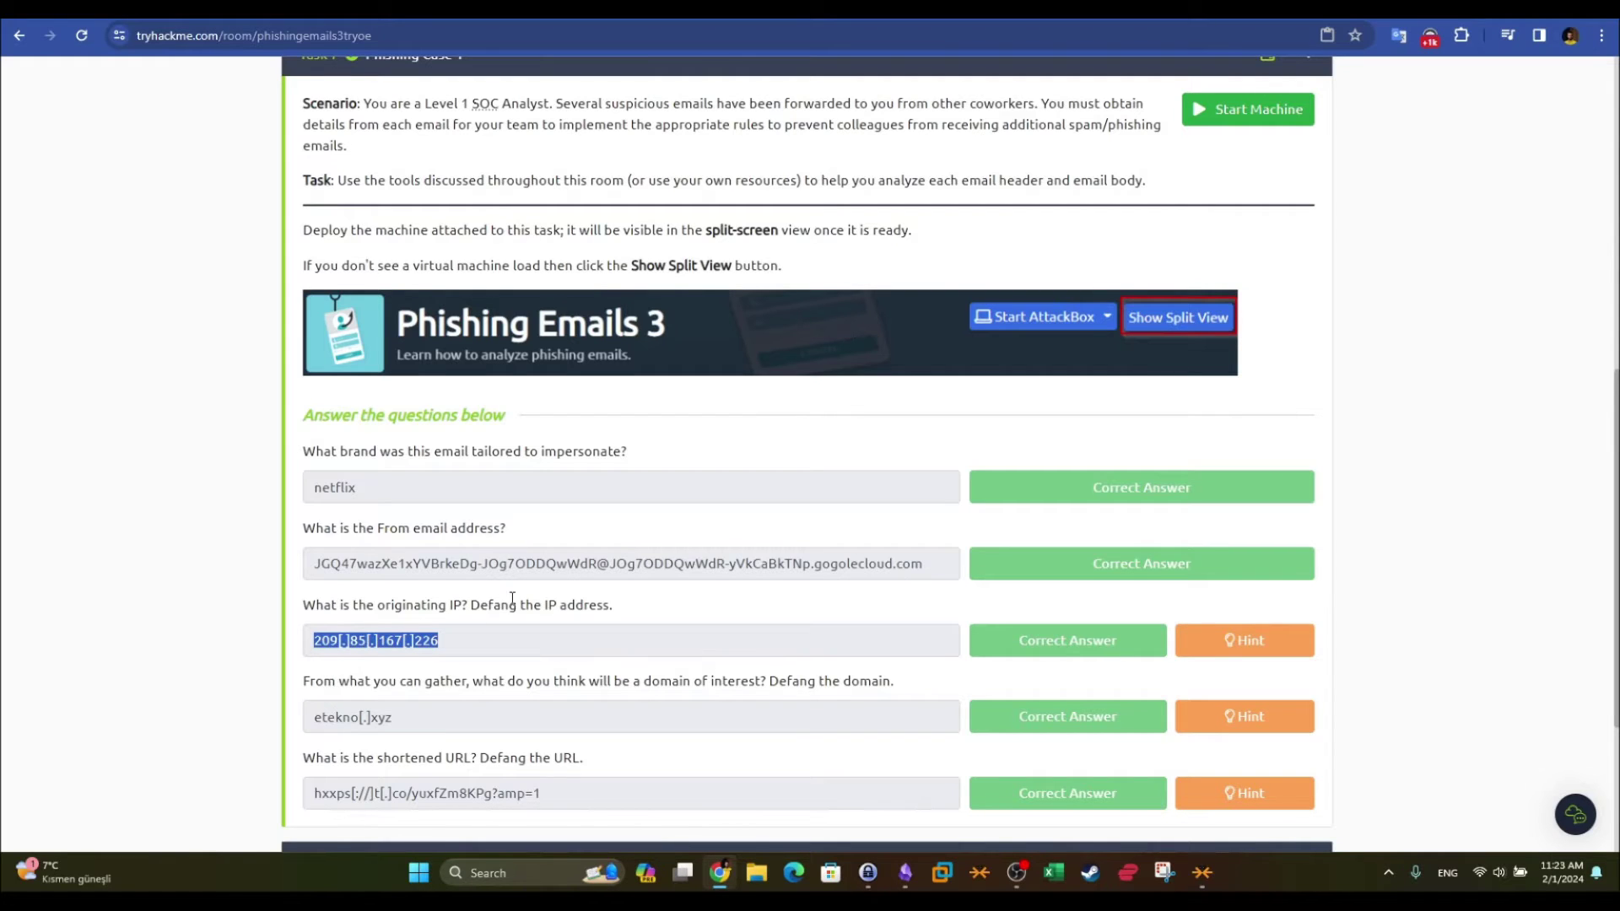
{"action": "left_click_drag", "start_coordinate": [310, 681], "coordinate": [660, 680]}
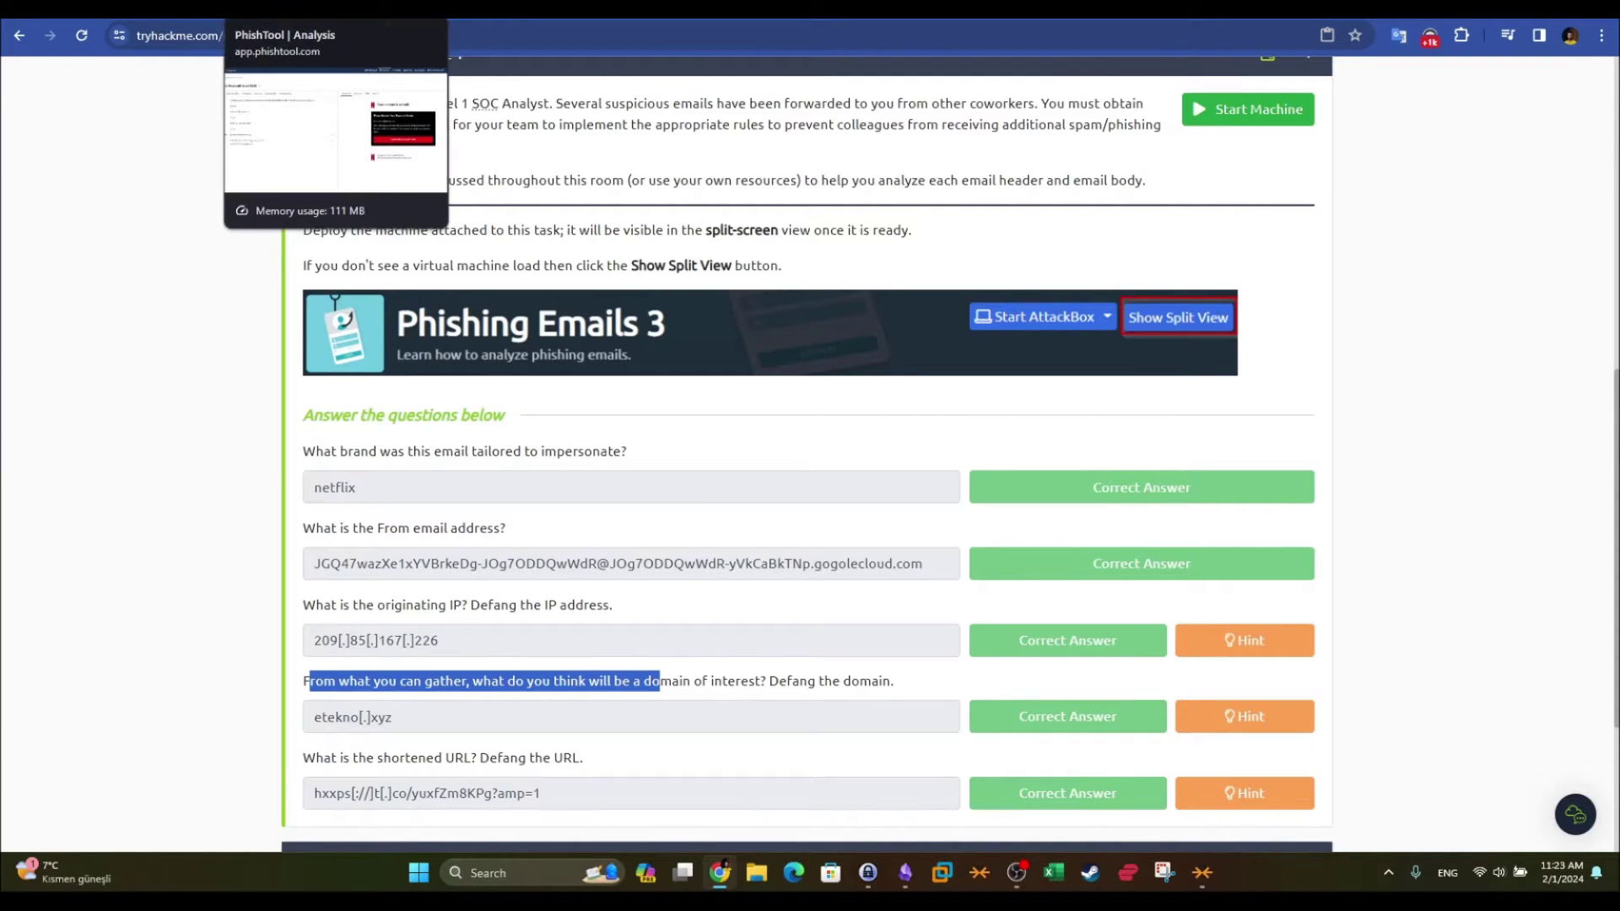
{"action": "left_click", "coordinate": [329, 9]}
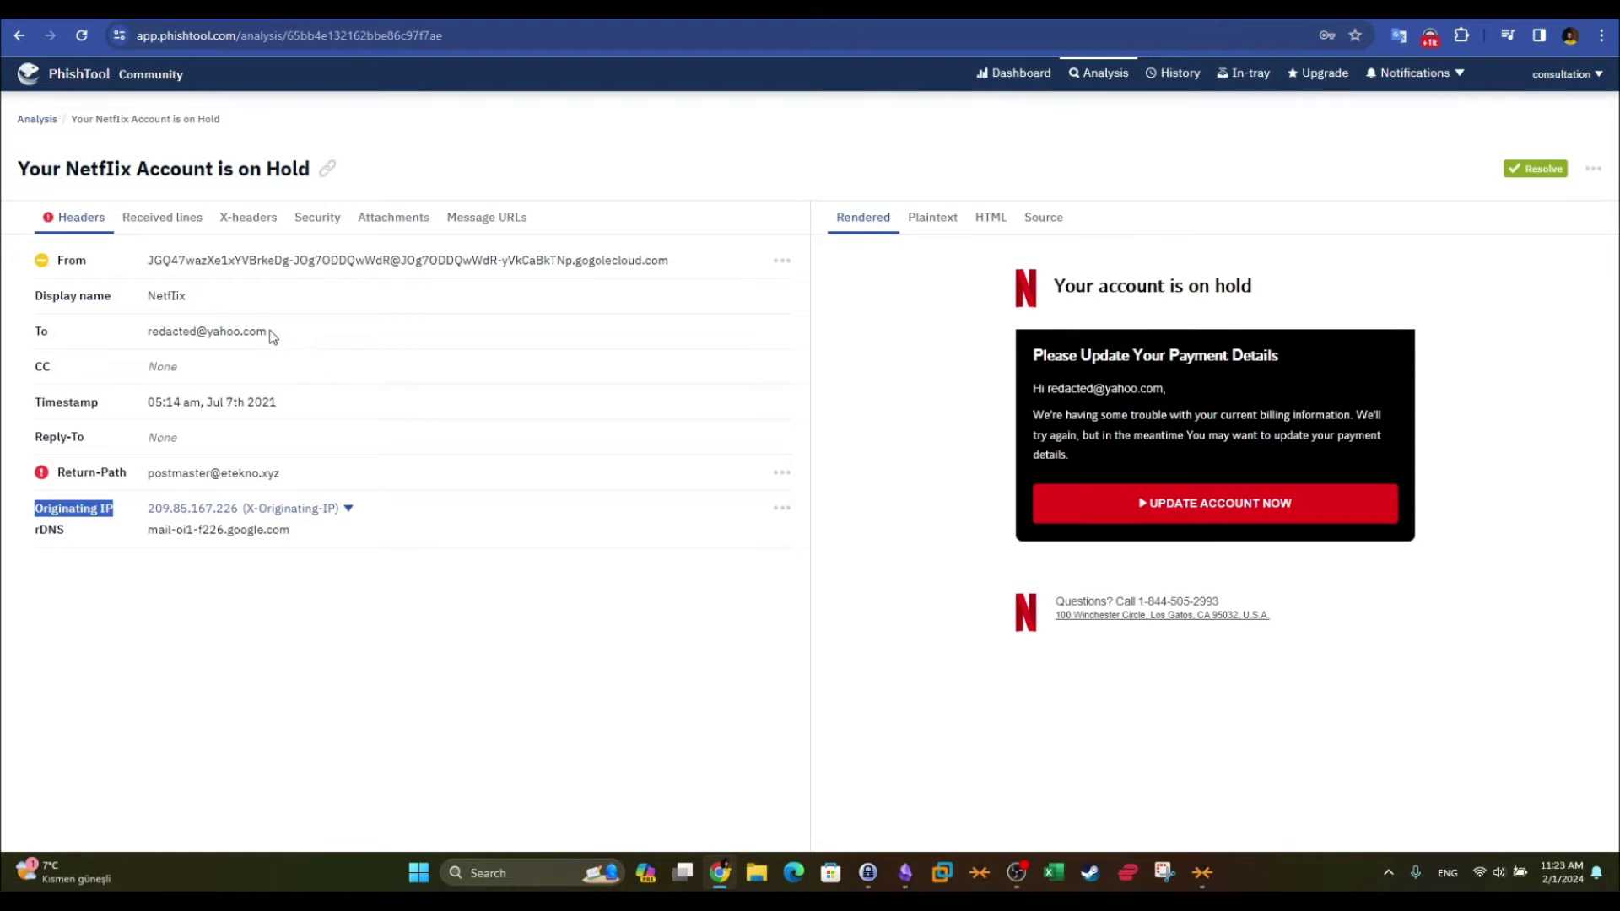
- Run Auto-analysis on the From address, read the inconsistent display-name finding, and close the panel
{"action": "left_click_drag", "start_coordinate": [132, 264], "coordinate": [679, 271]}
{"action": "left_click", "coordinate": [778, 267]}
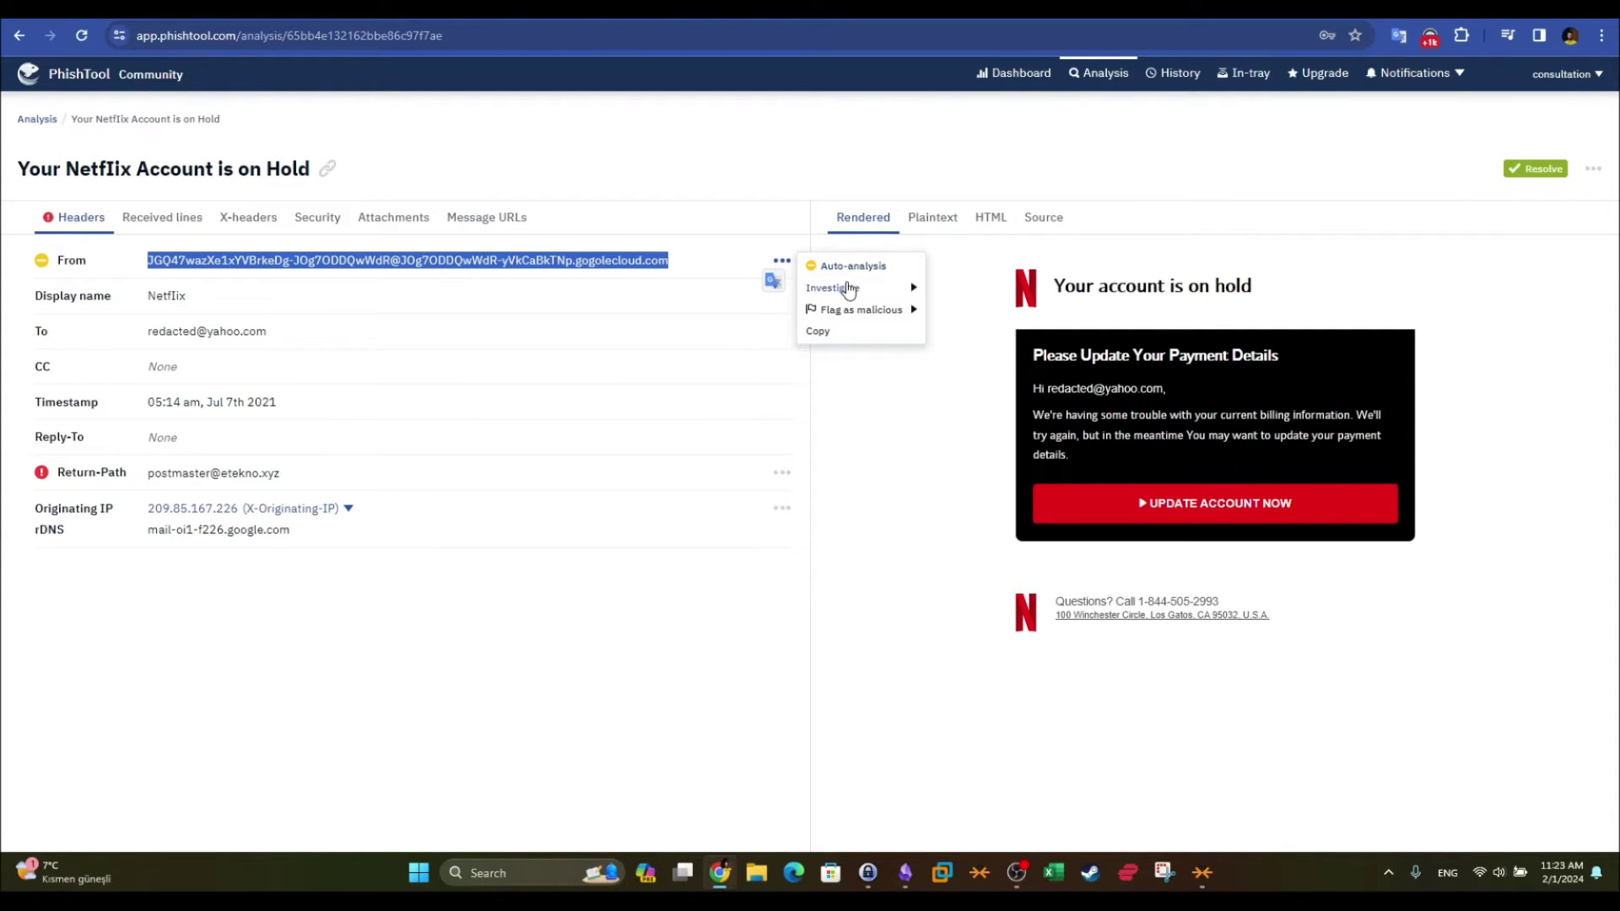
{"action": "mouse_move", "coordinate": [860, 292]}
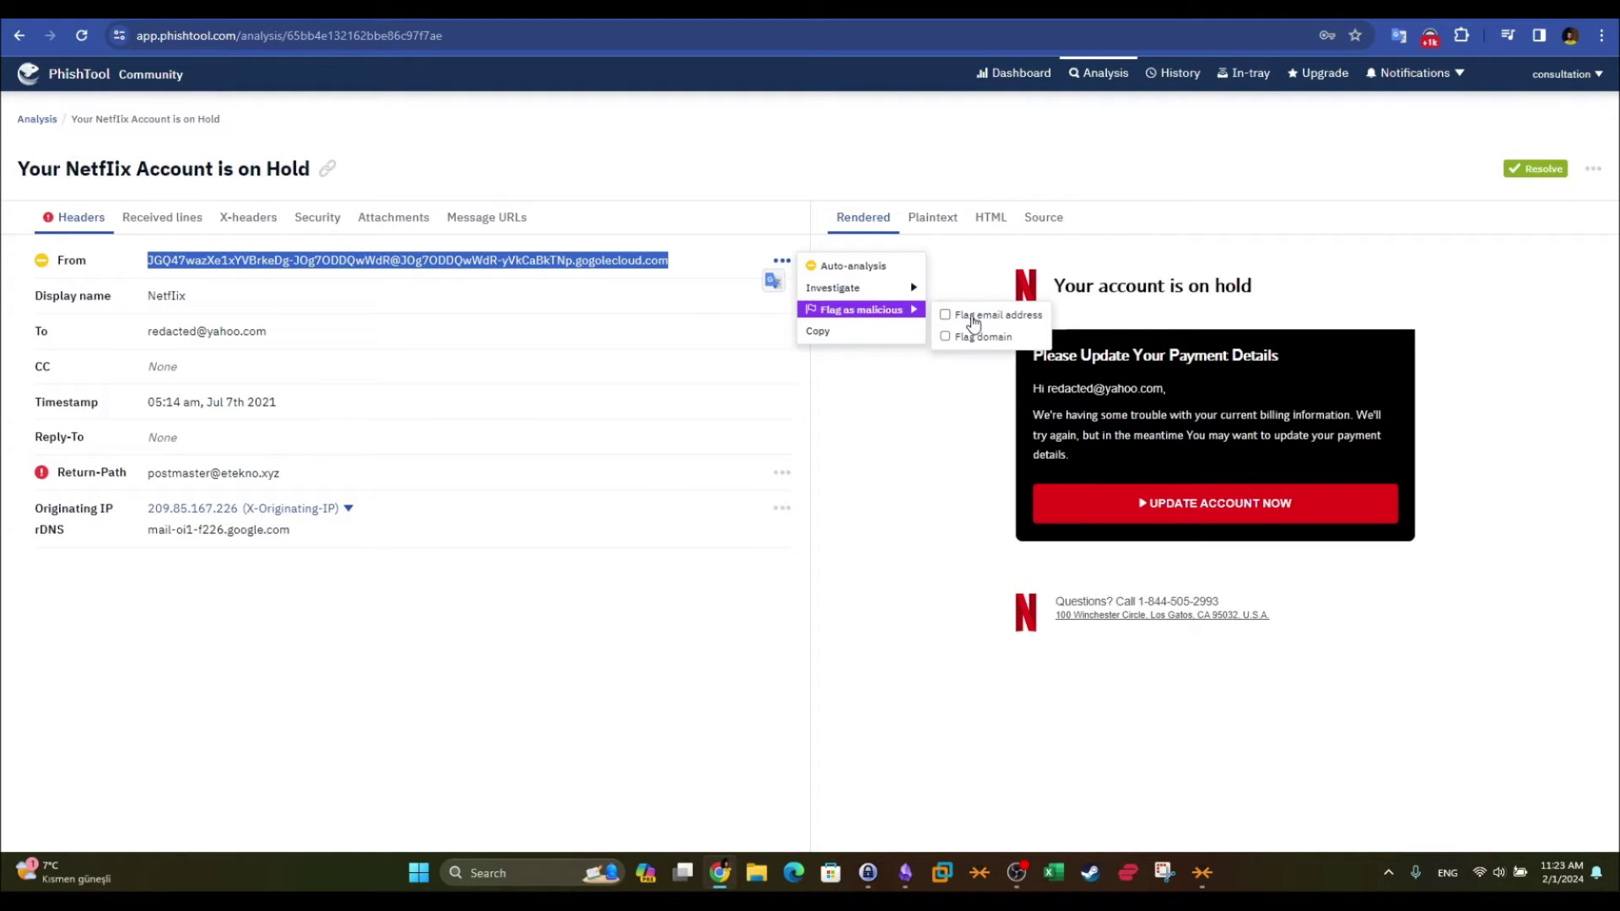
{"action": "left_click", "coordinate": [877, 276]}
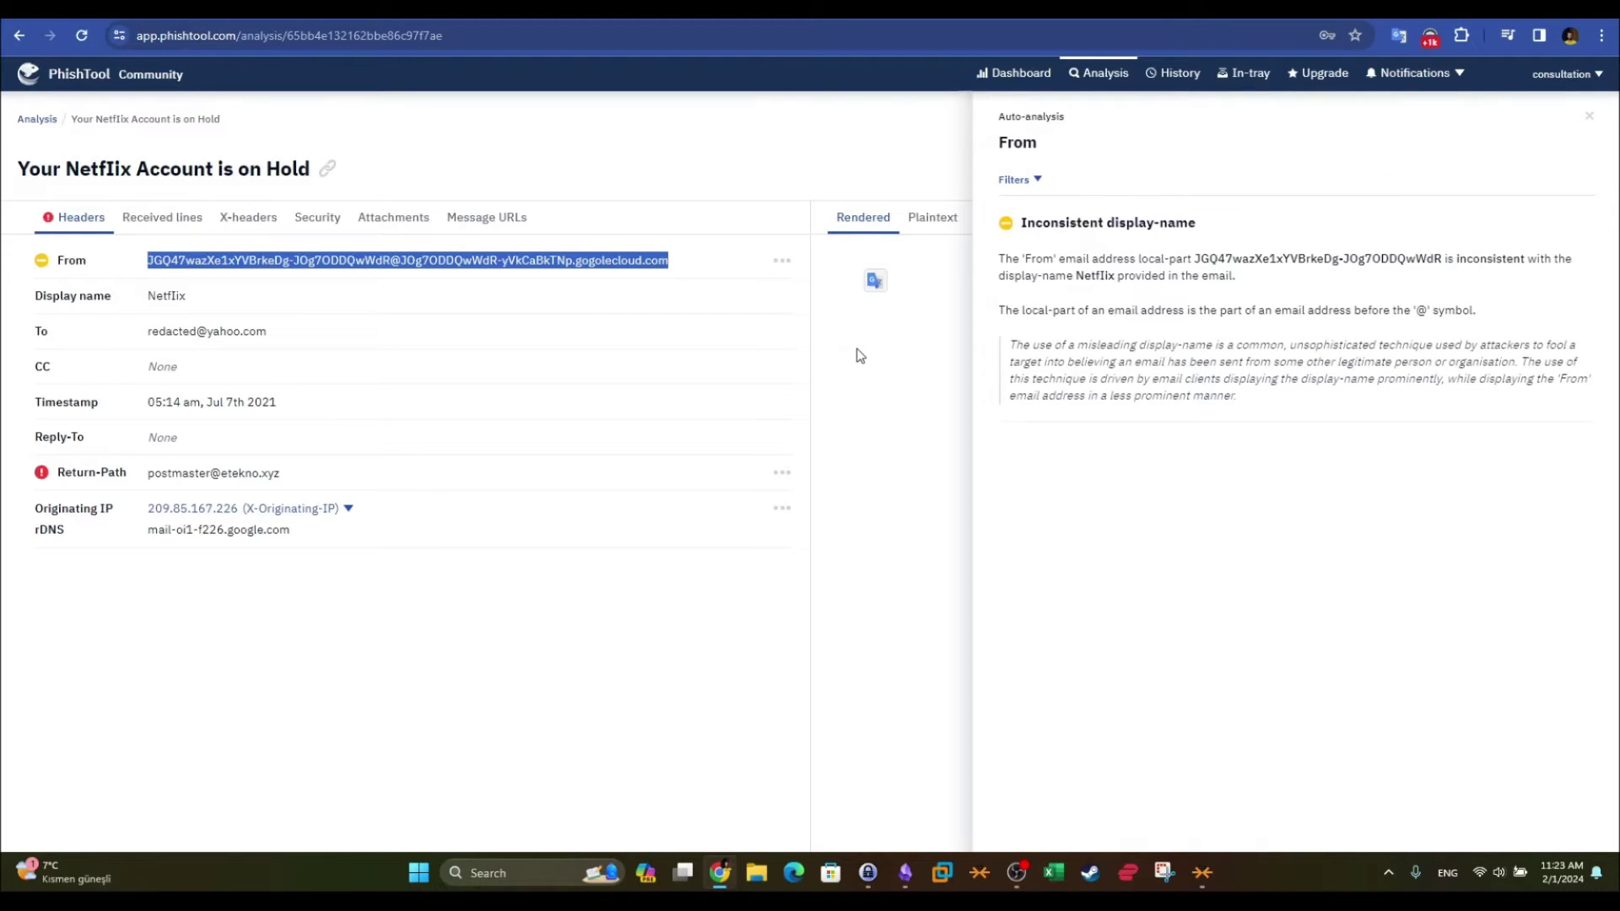
{"action": "left_click", "coordinate": [1590, 119]}
{"action": "key", "text": "alt+Tab"}
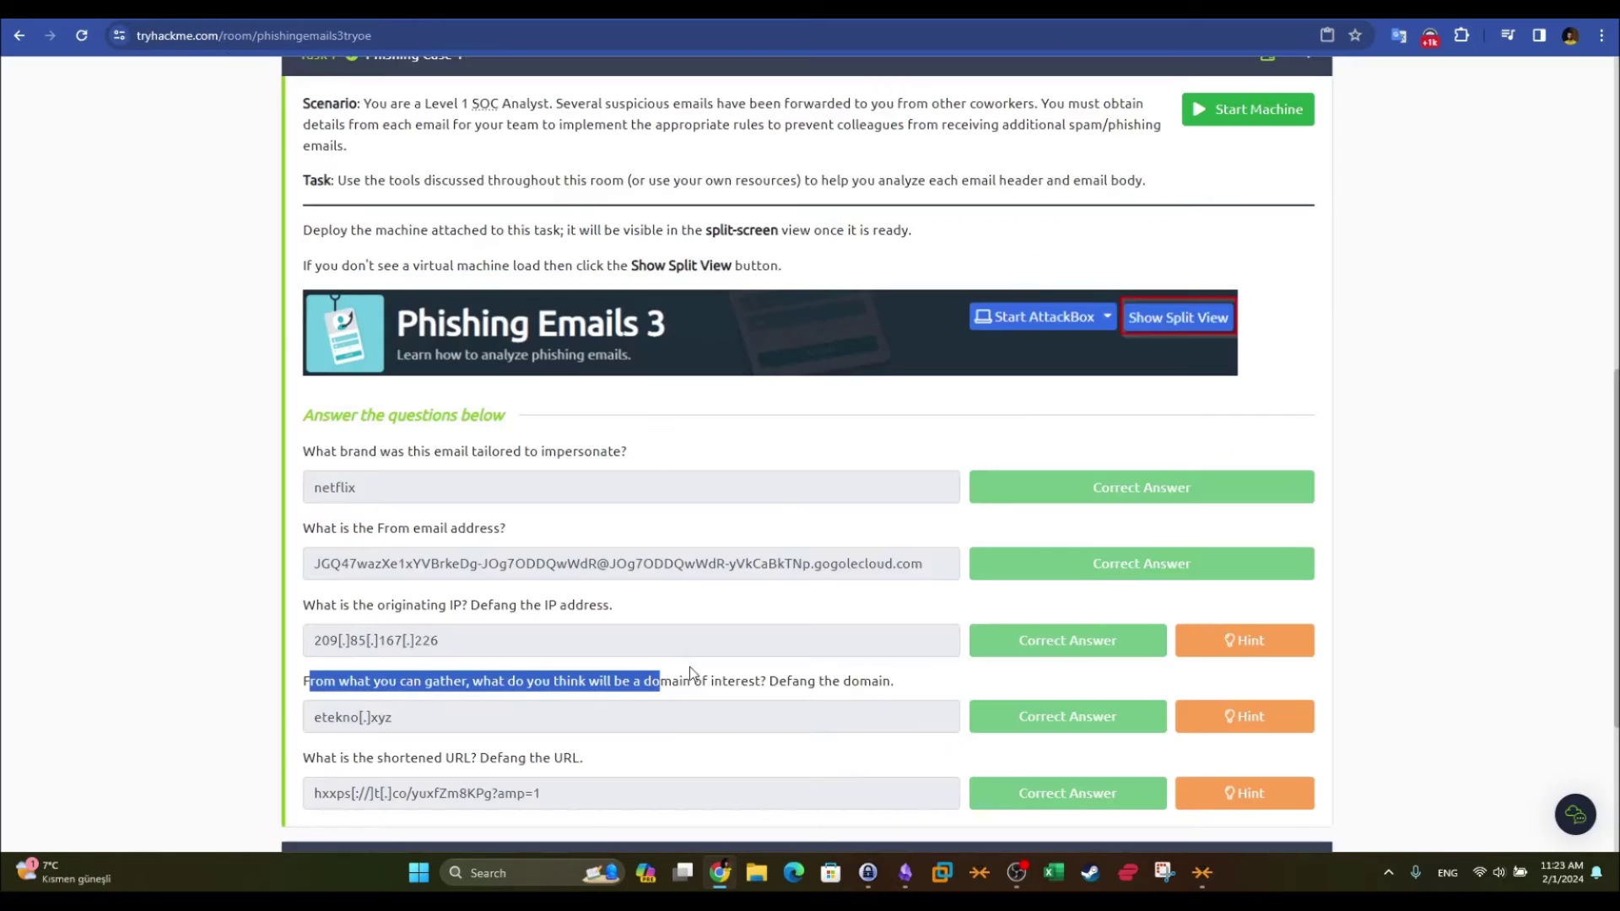
- Show the Security tab's SPF, DKIM and DMARC results and select the originating IP and Return-Path domain etekno.xyz
{"action": "key", "text": "alt+Tab"}
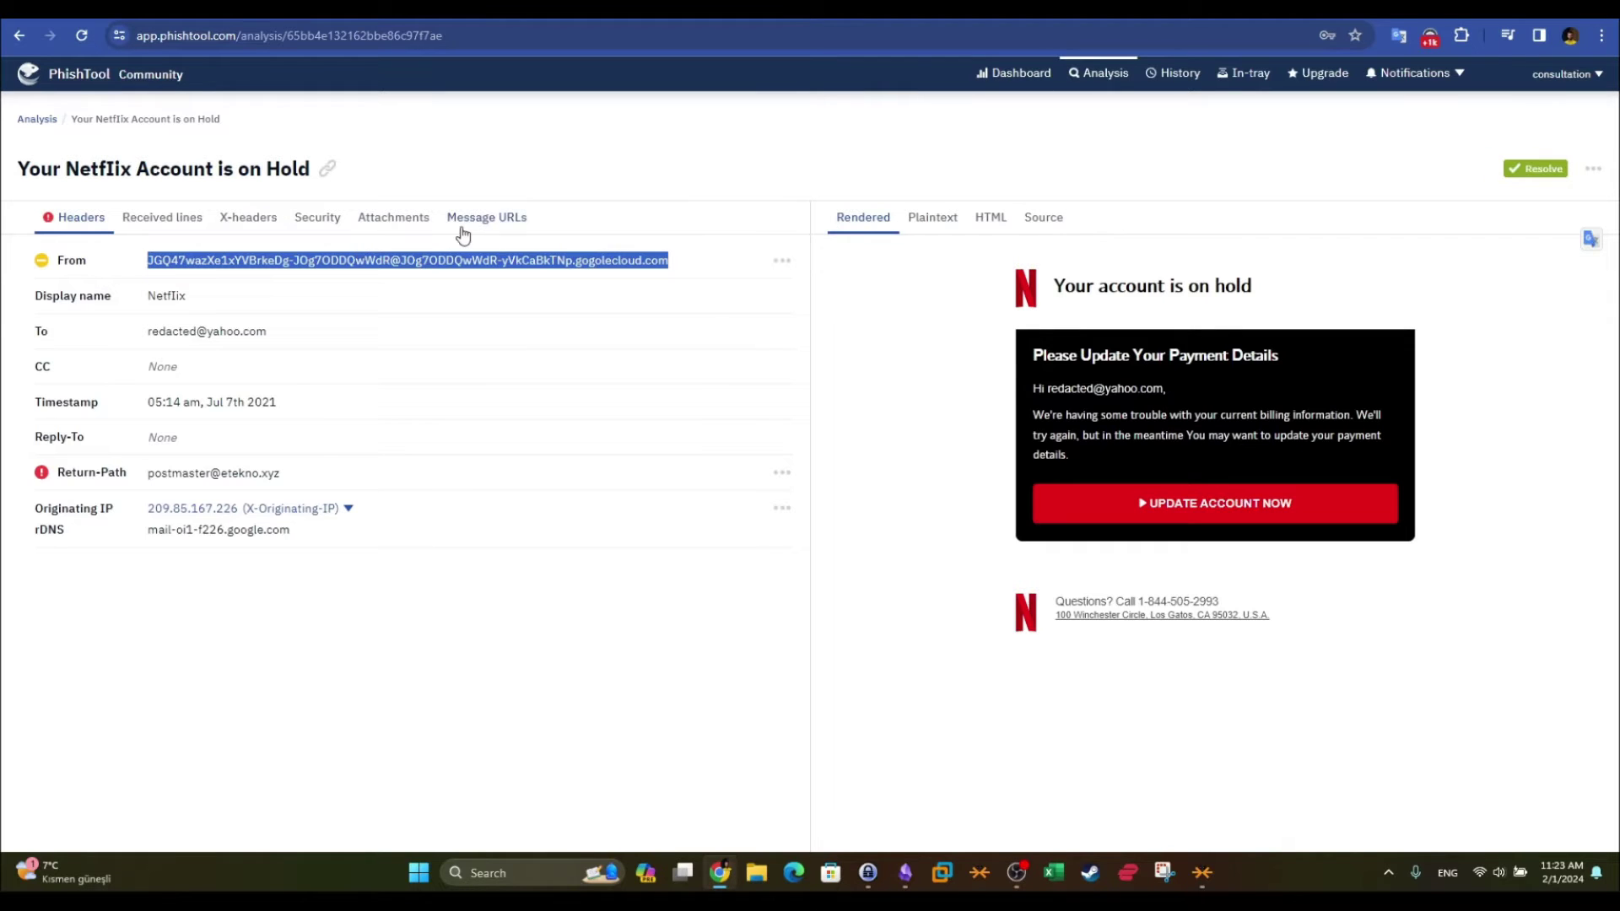
{"action": "left_click", "coordinate": [343, 238]}
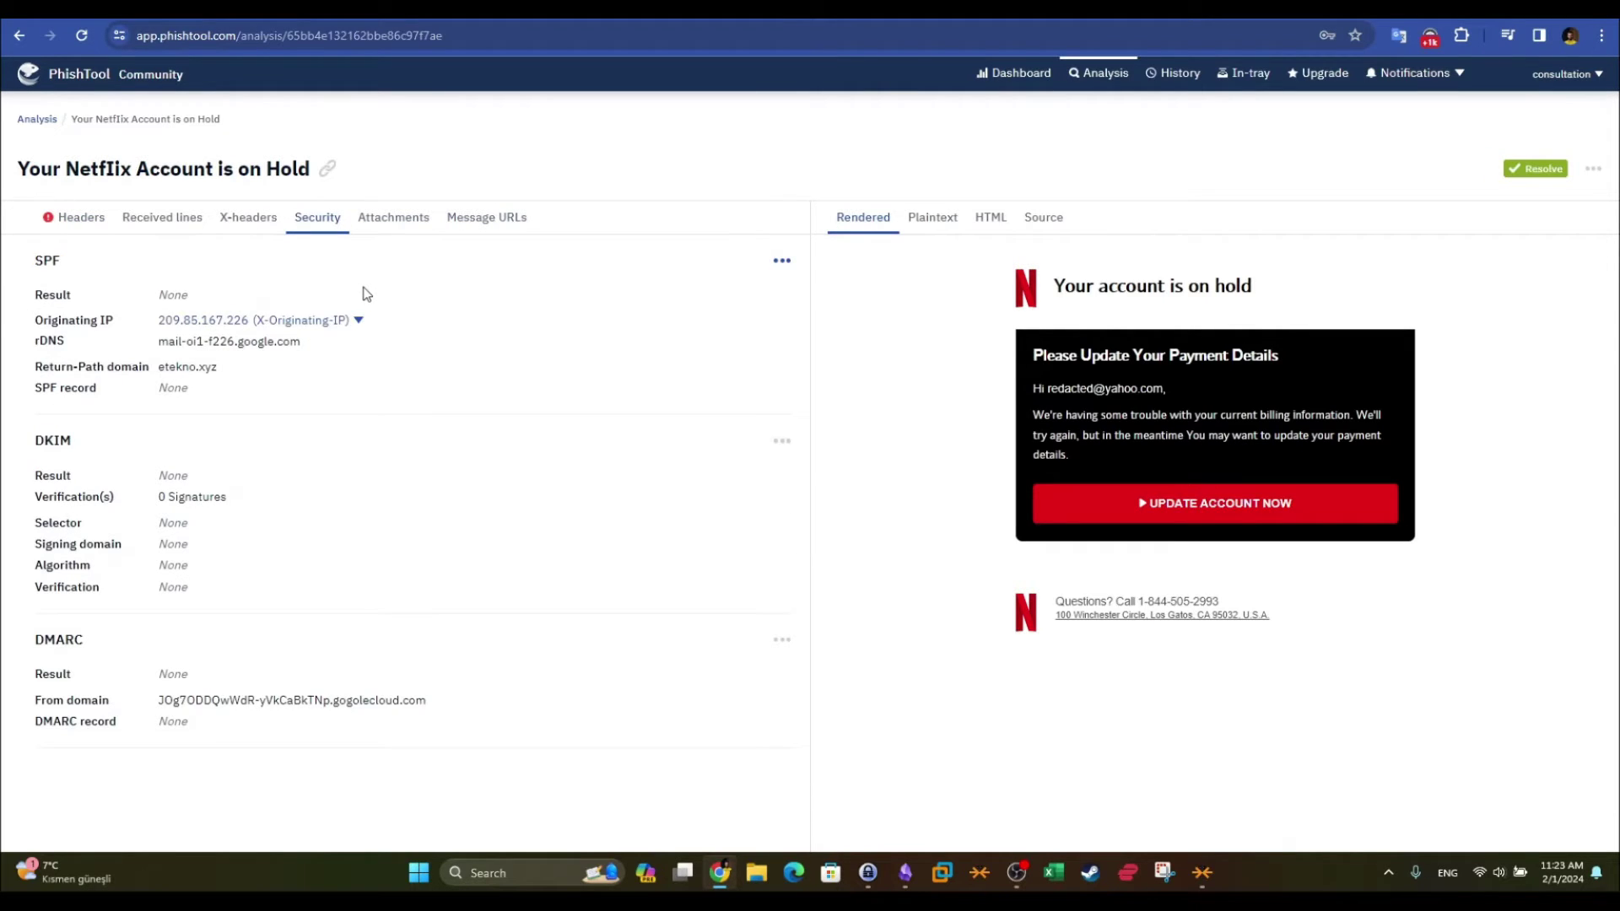
{"action": "left_click_drag", "start_coordinate": [156, 322], "coordinate": [337, 353]}
{"action": "left_click_drag", "start_coordinate": [34, 366], "coordinate": [157, 371]}
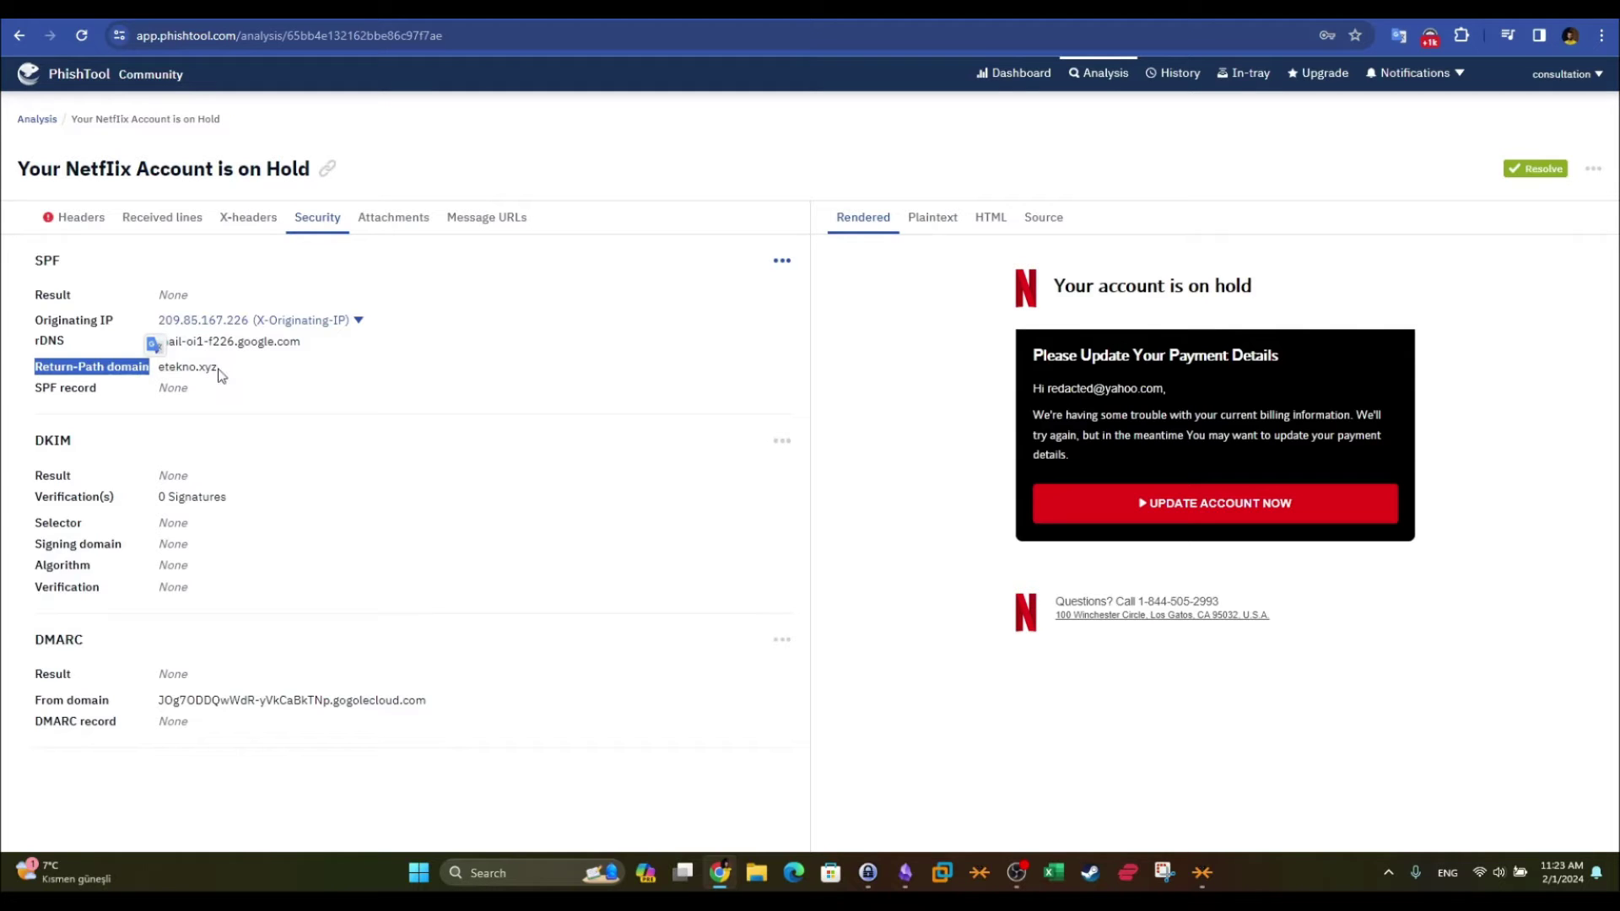
{"action": "left_click_drag", "start_coordinate": [223, 371], "coordinate": [157, 372]}
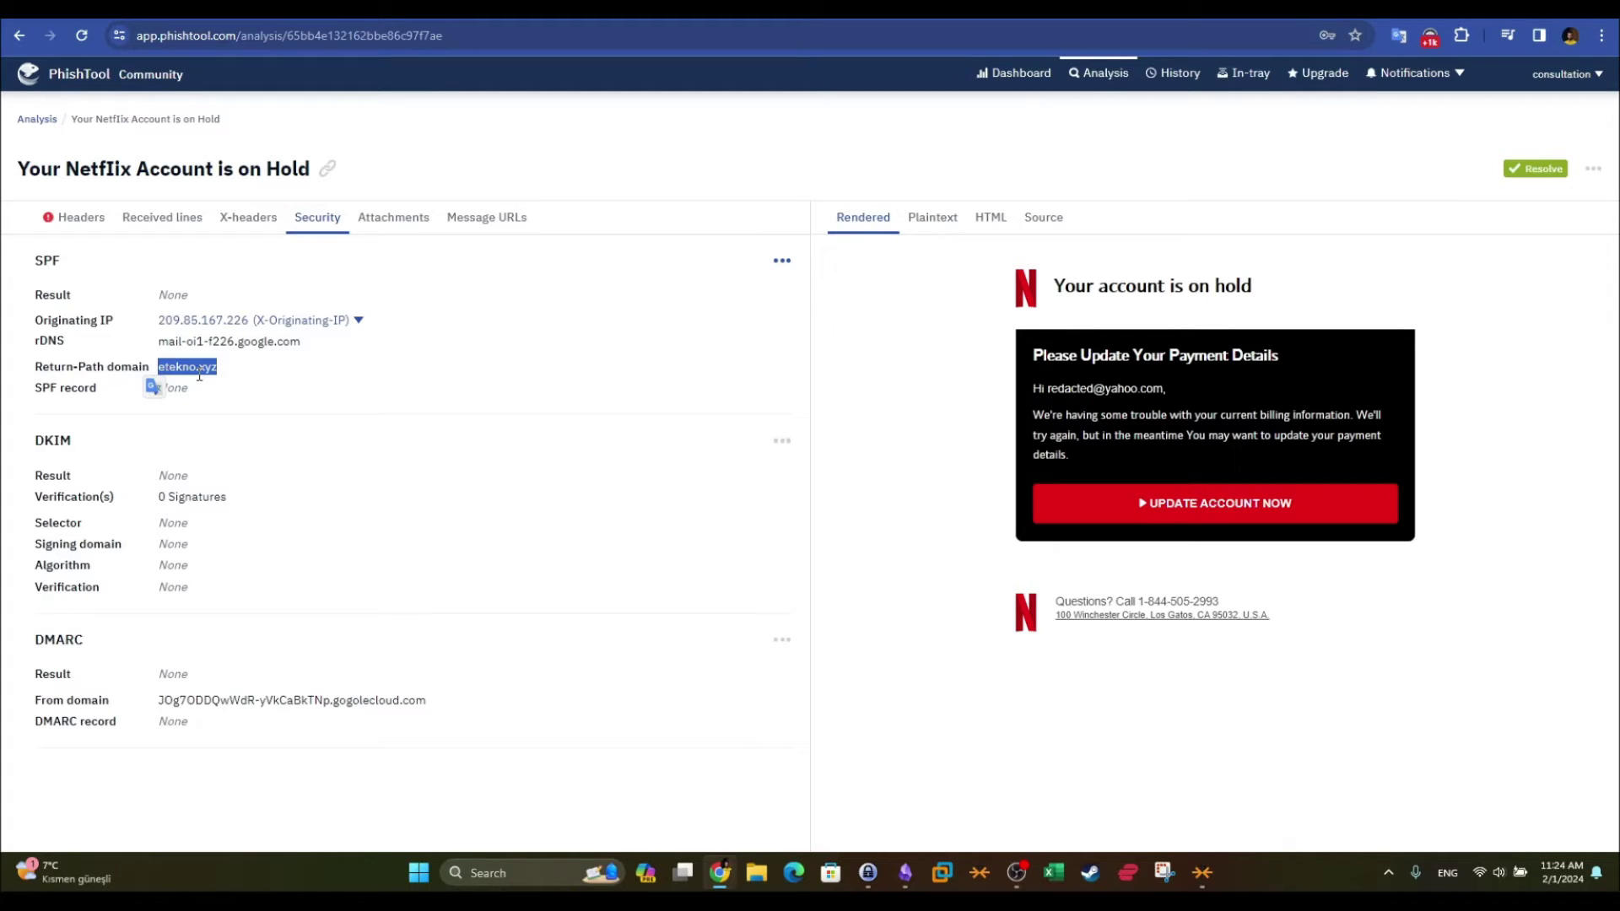
{"action": "left_click", "coordinate": [245, 371]}
- Check the domain-of-interest answer on TryHackMe, then return to the PhishTool analysis
{"action": "key", "text": "ctrl+Tab"}
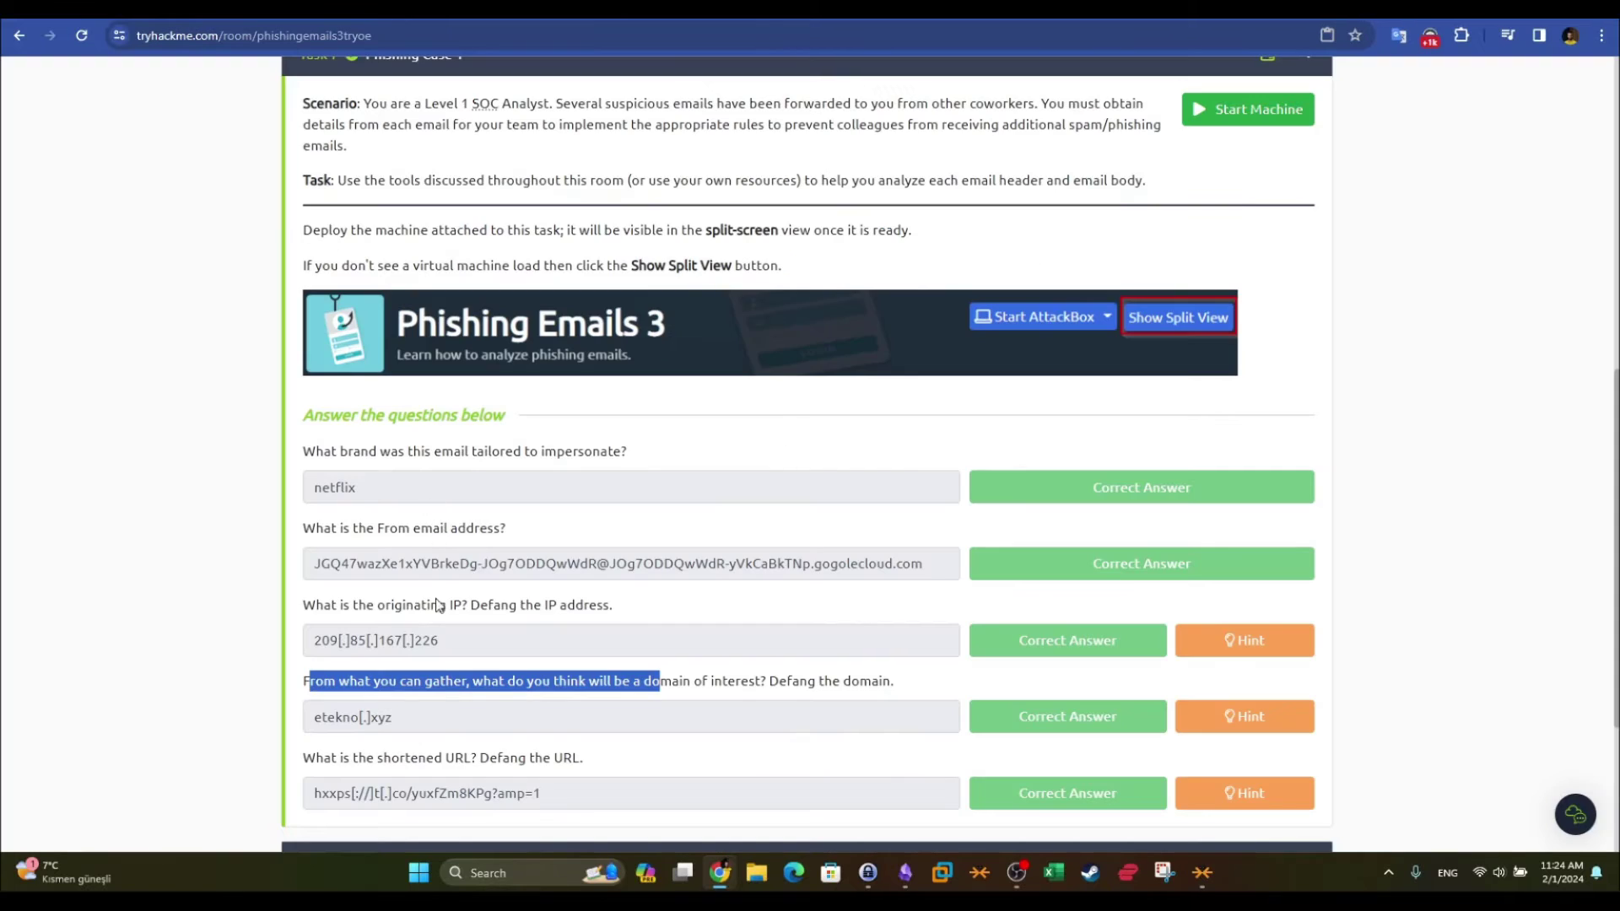
{"action": "scroll", "coordinate": [481, 742], "scroll_direction": "down", "scroll_amount": 1}
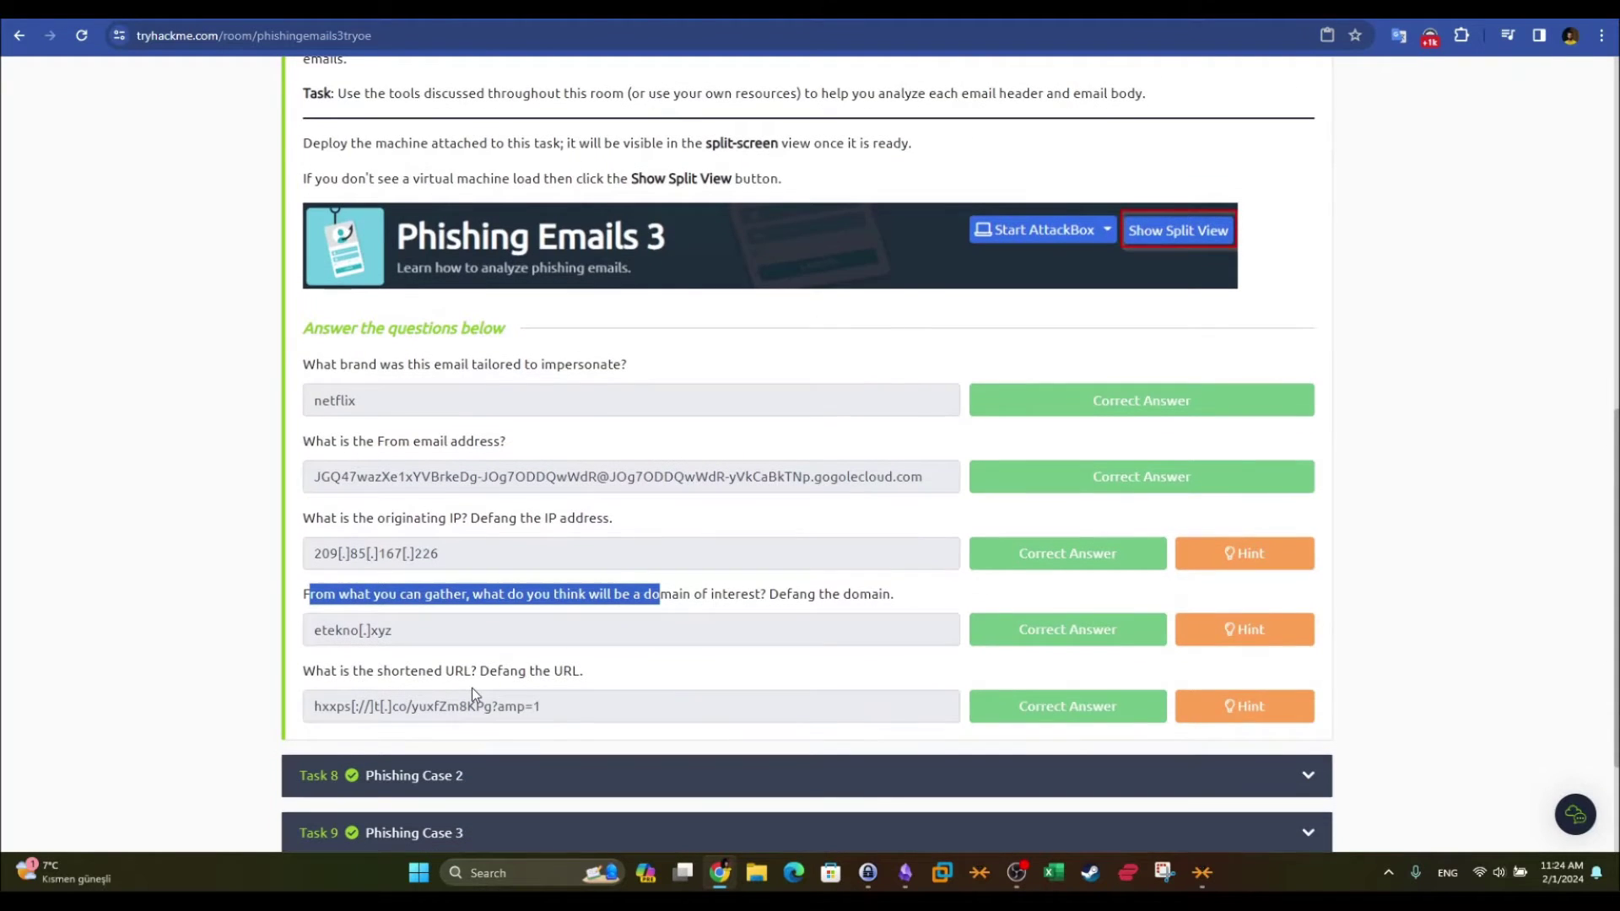
{"action": "key", "text": "ctrl+shift+Tab"}
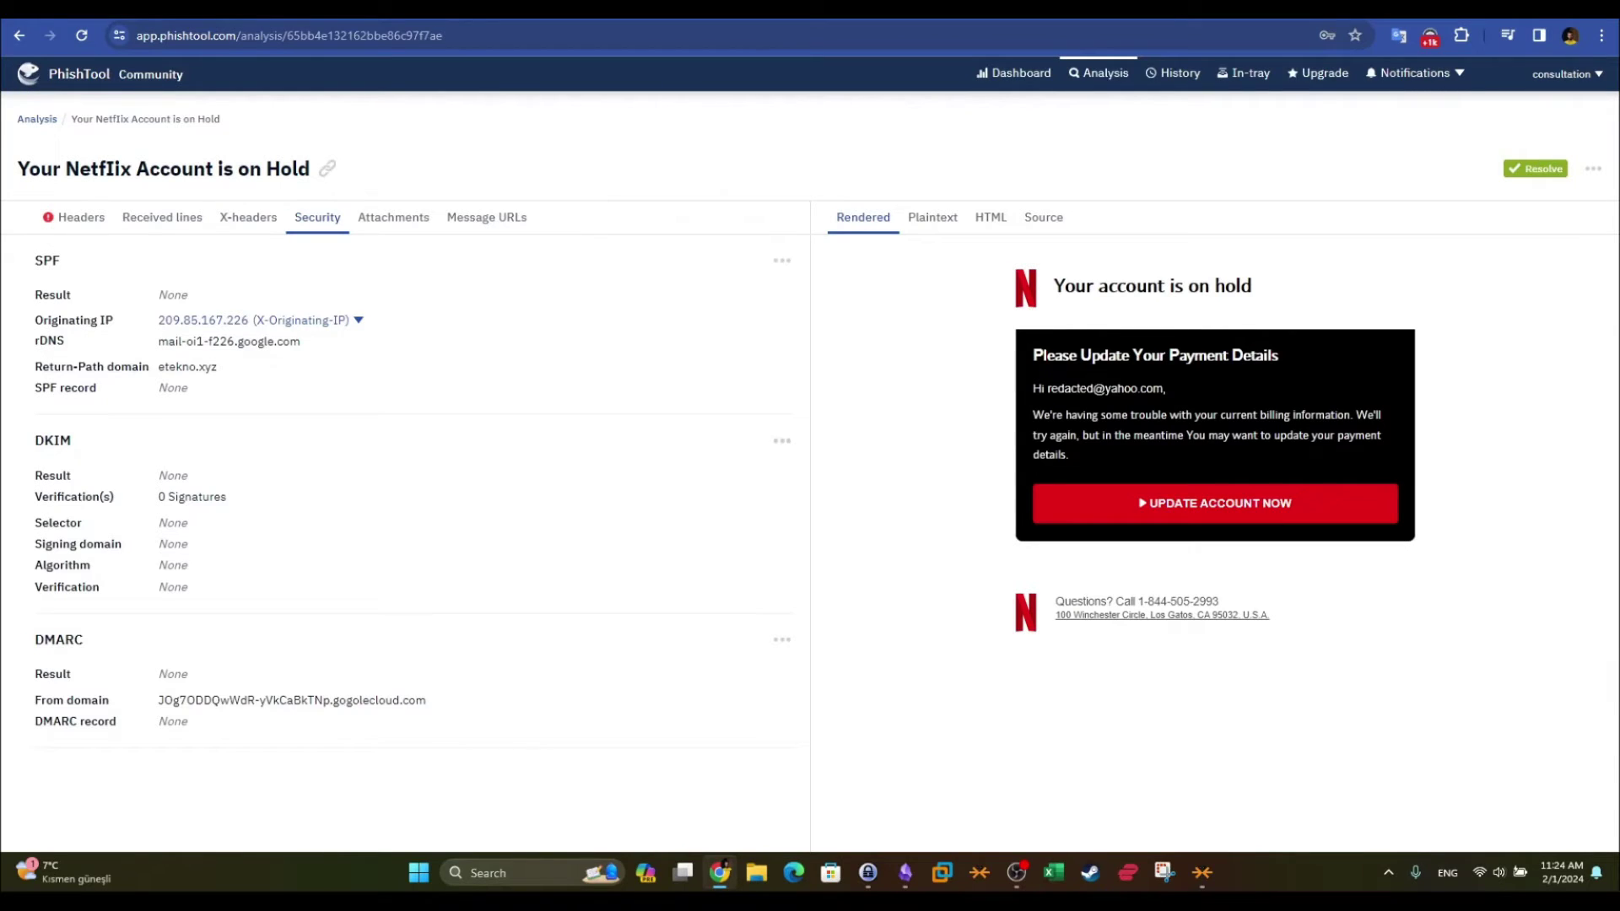
- Inspect the t.co link's domain, path and query under Message URLs, briefly viewing the VirusTotal settings
{"action": "left_click", "coordinate": [498, 225]}
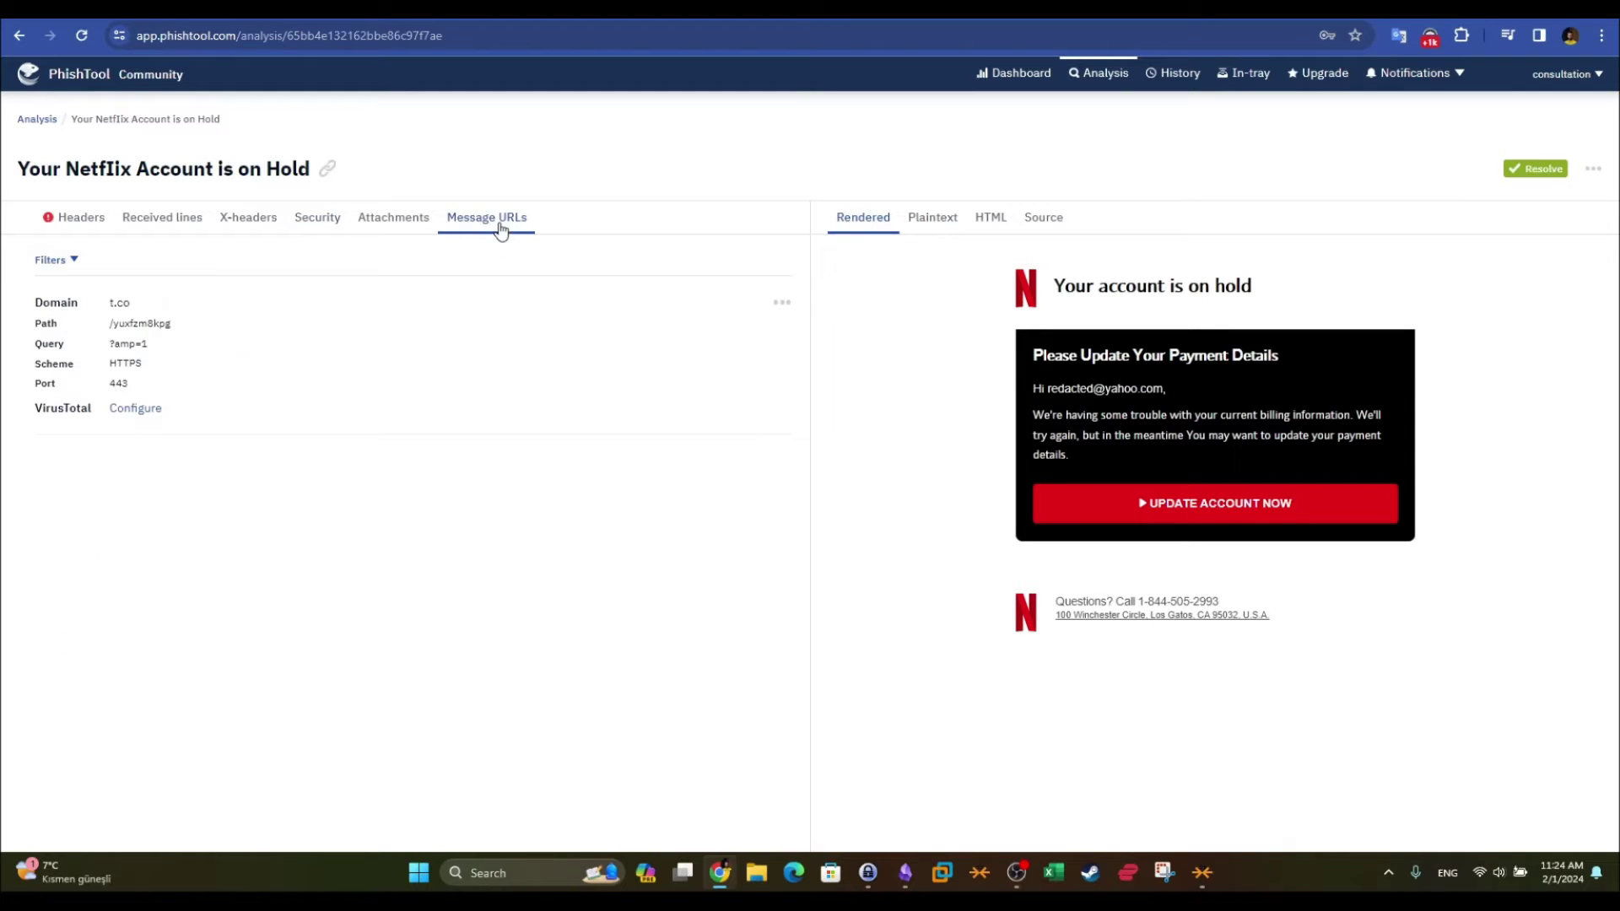
{"action": "double_click", "coordinate": [112, 304]}
{"action": "mouse_move", "coordinate": [103, 325]}
{"action": "left_mouse_down"}
{"action": "mouse_move", "coordinate": [173, 325]}
{"action": "mouse_move", "coordinate": [104, 312]}
{"action": "left_mouse_up"}
{"action": "double_click", "coordinate": [49, 344]}
{"action": "double_click", "coordinate": [127, 343]}
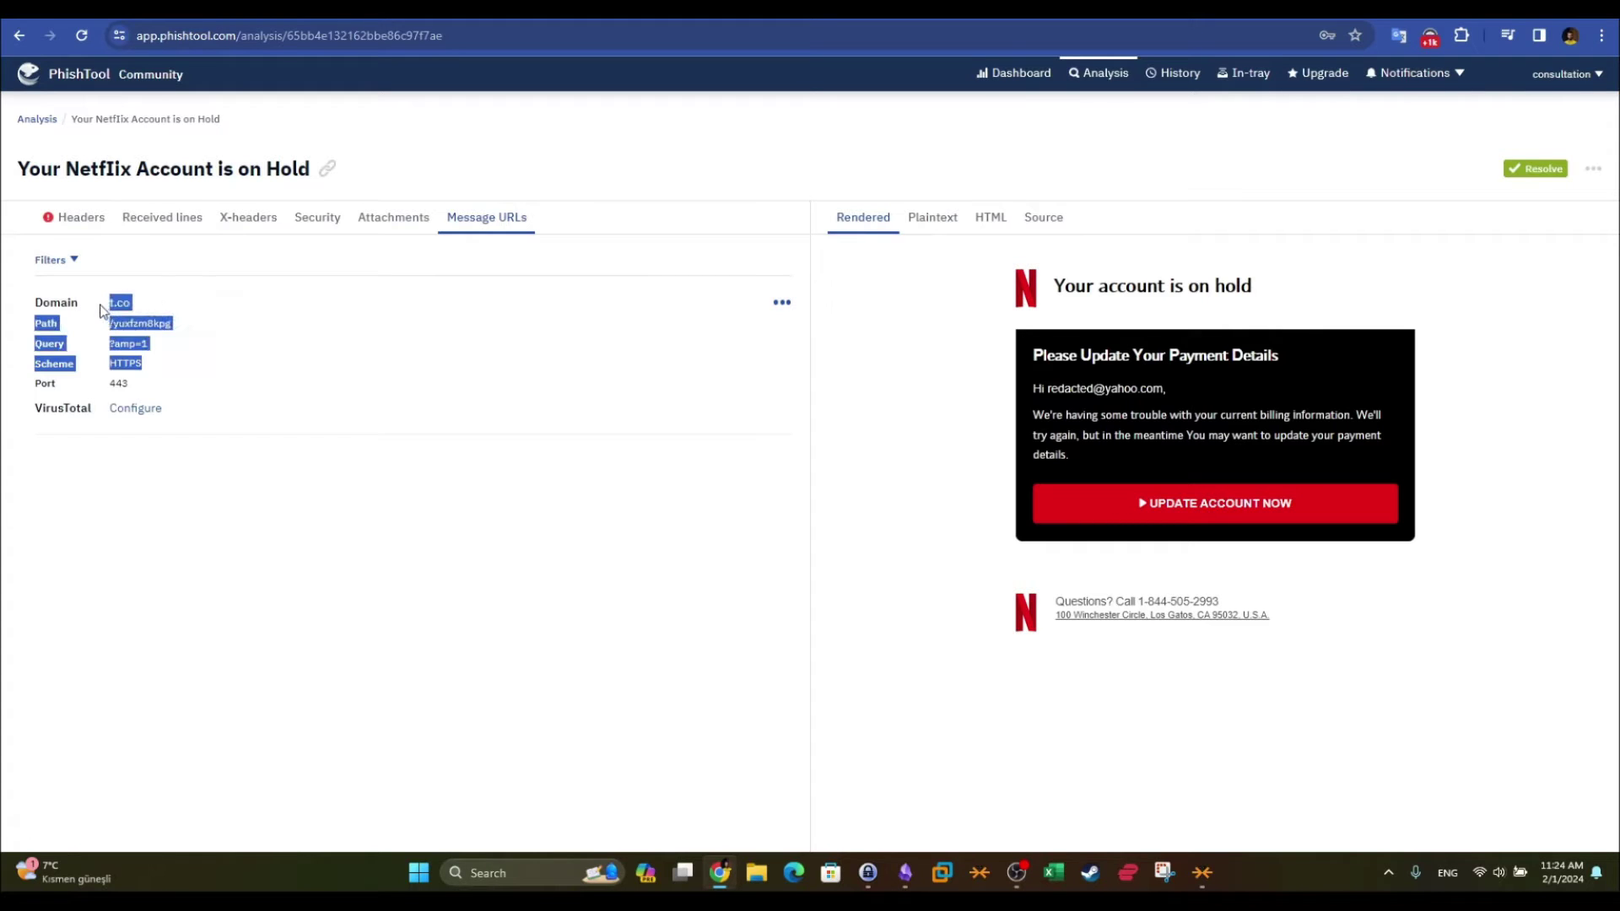
{"action": "left_click", "coordinate": [283, 395]}
{"action": "left_click", "coordinate": [135, 410]}
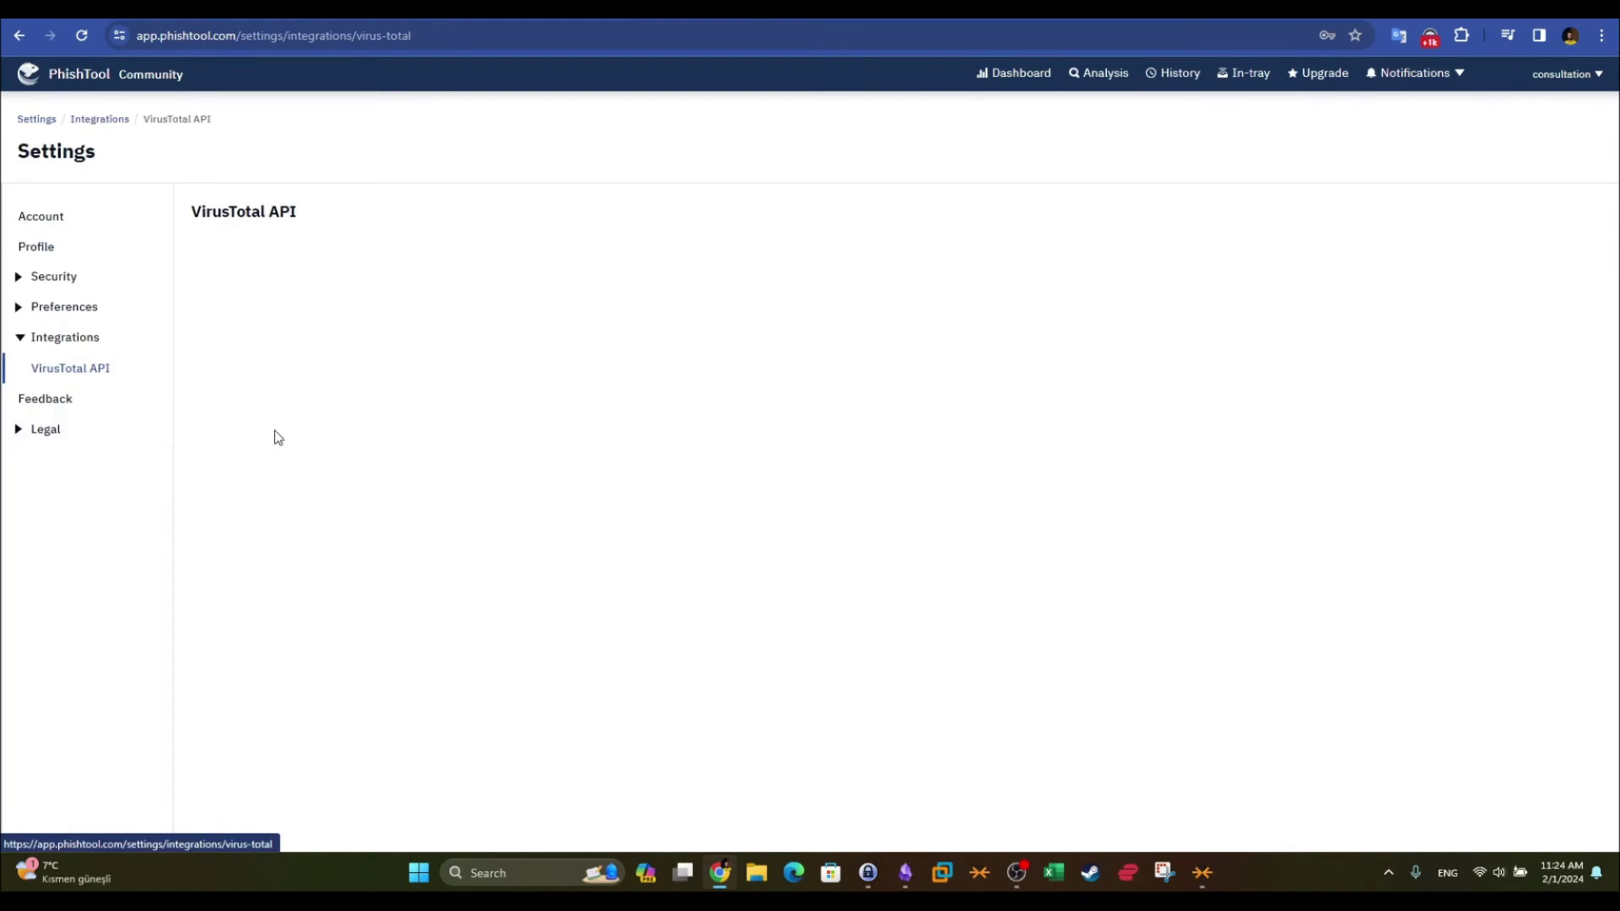
{"action": "left_click", "coordinate": [18, 35]}
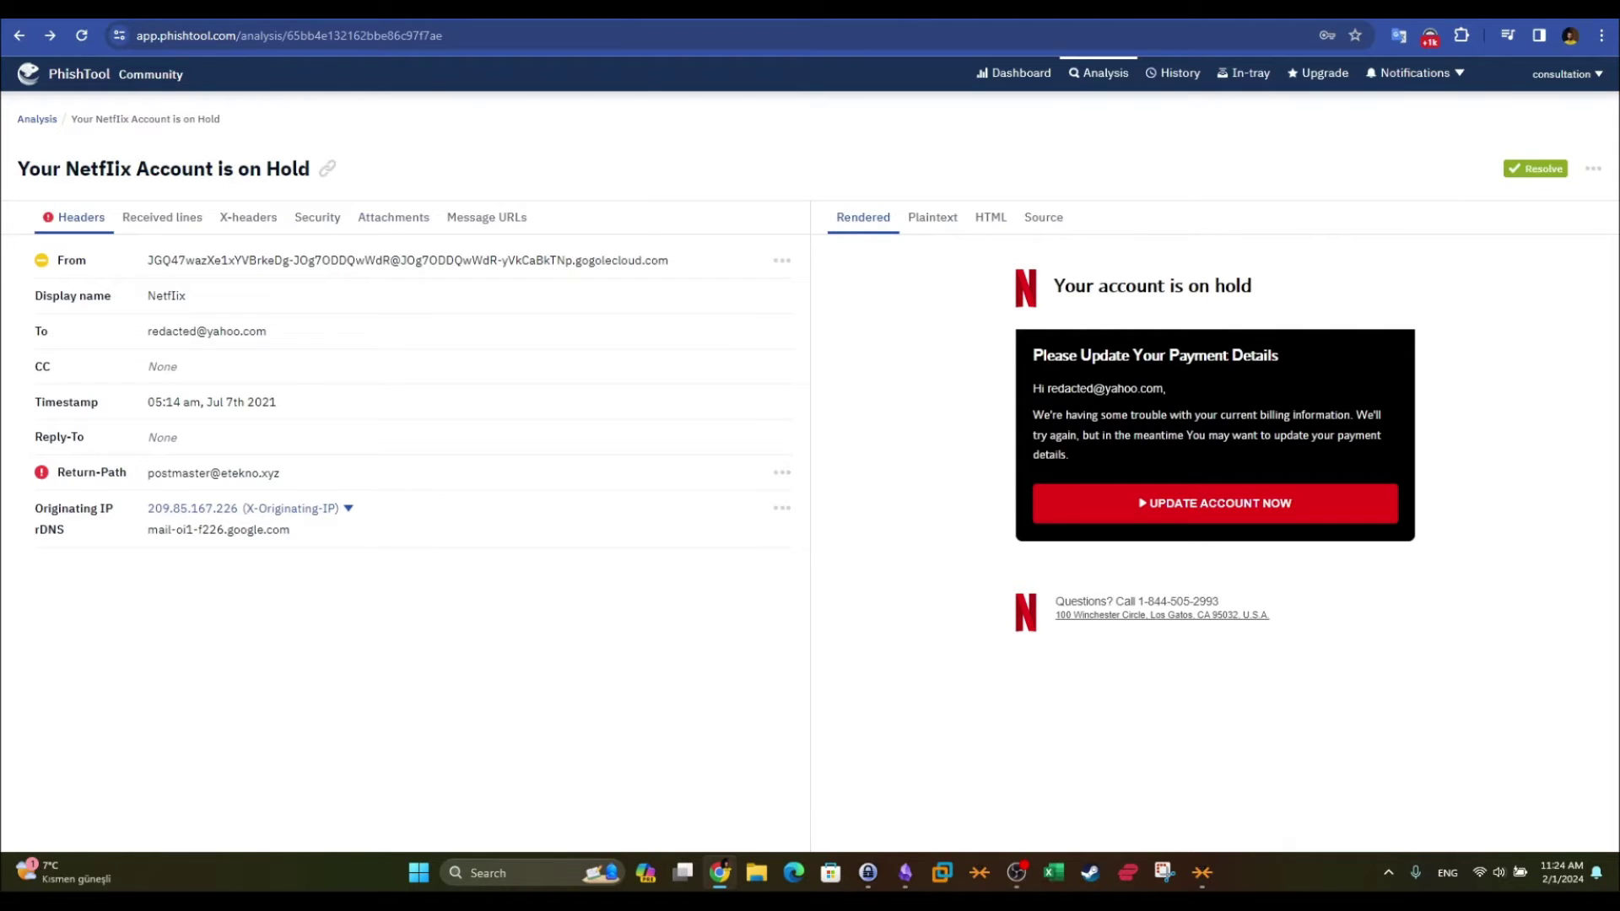
- Switch to TryHackMe and expand the Phishing Case 2 task questions
{"action": "key", "text": "alt+Tab"}
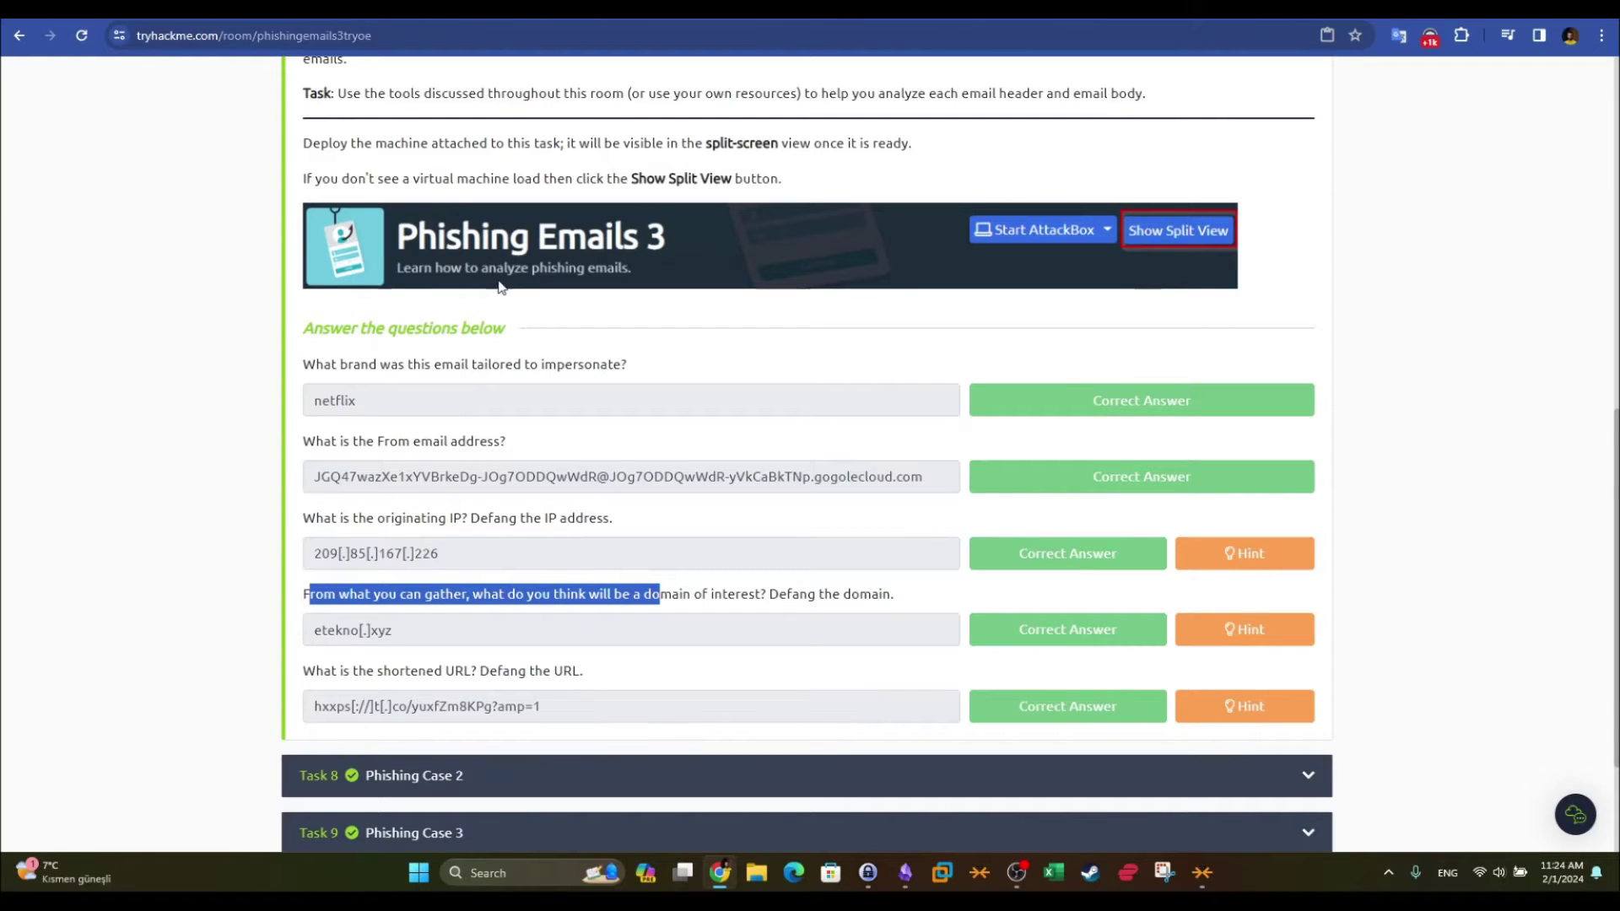
{"action": "scroll", "coordinate": [528, 325], "scroll_direction": "up", "scroll_amount": 1}
{"action": "scroll", "coordinate": [534, 329], "scroll_direction": "down", "scroll_amount": 3}
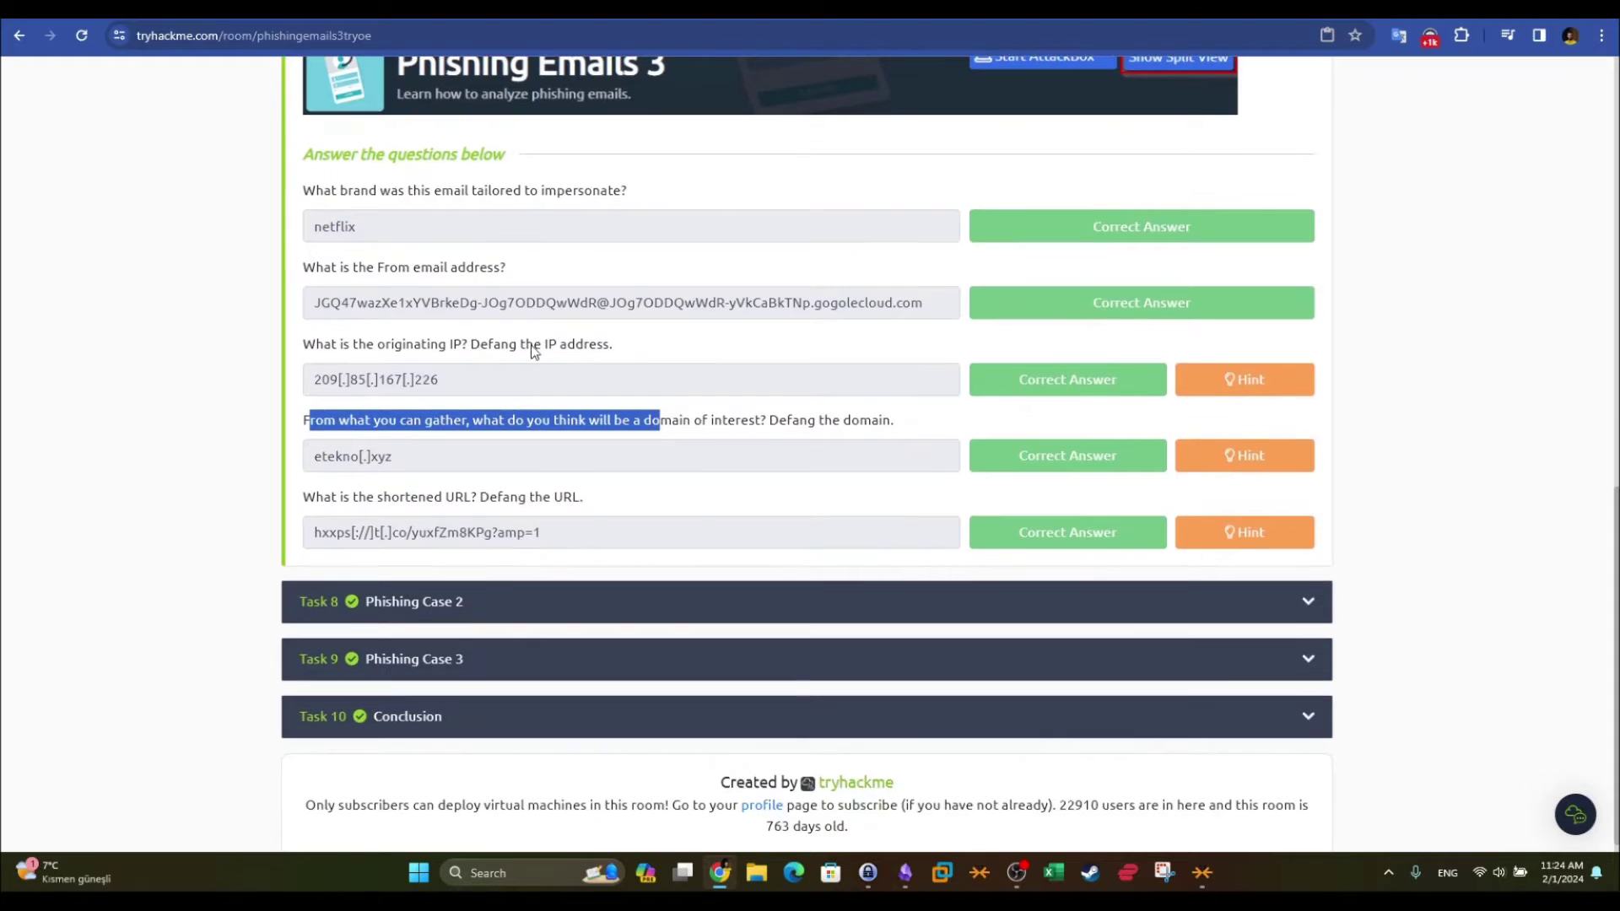
{"action": "left_click", "coordinate": [518, 600]}
{"action": "scroll", "coordinate": [570, 405], "scroll_direction": "up", "scroll_amount": 1}
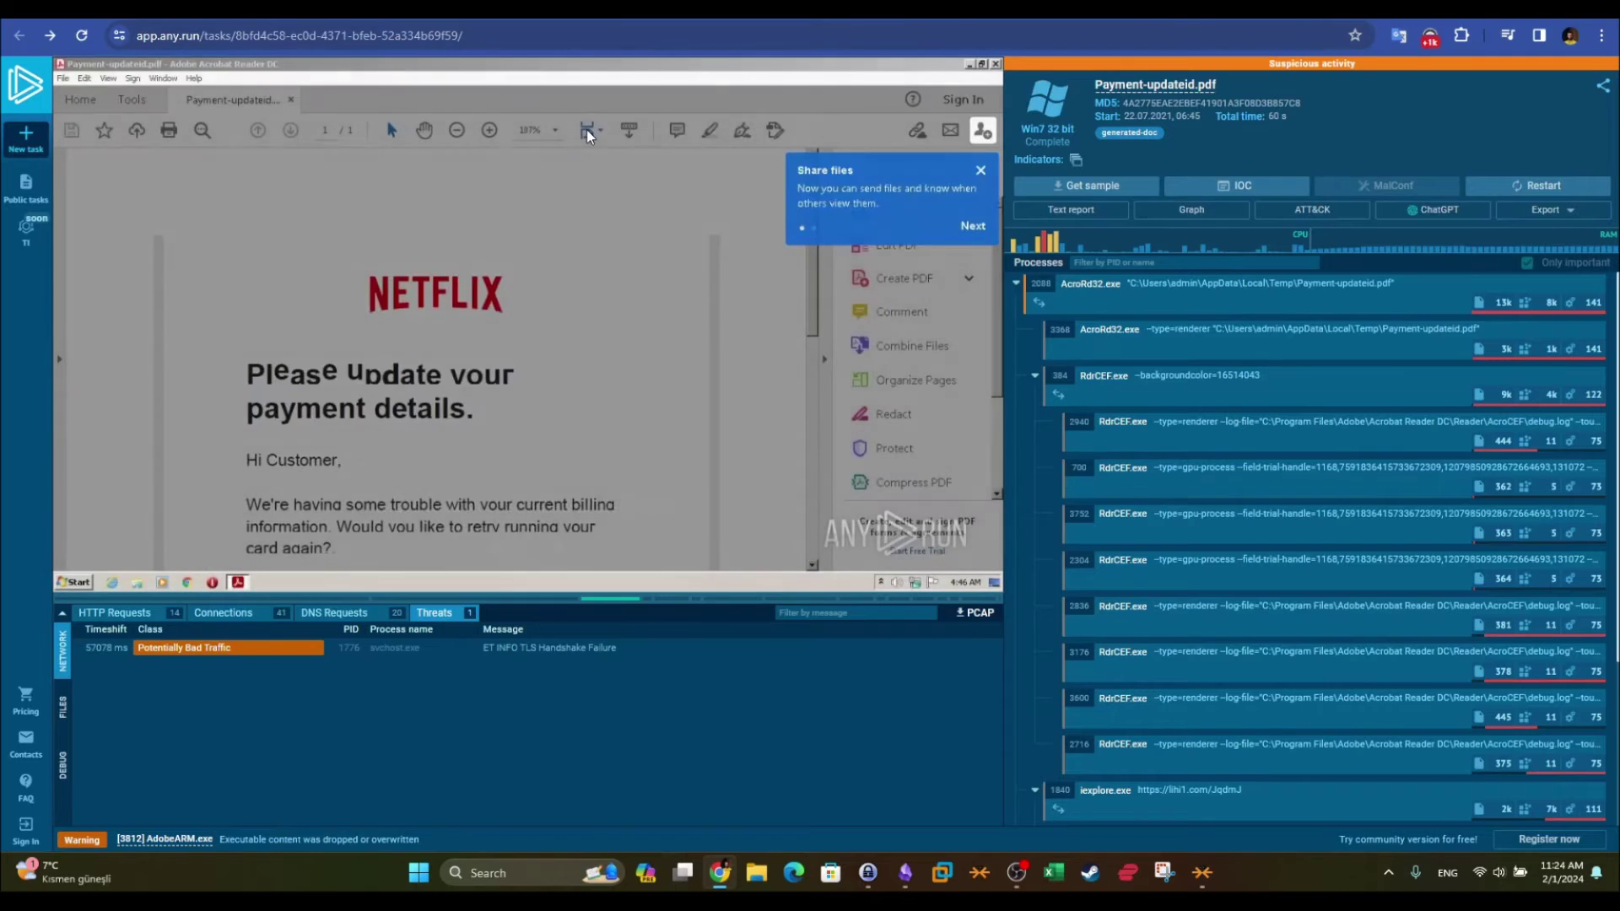
- Scroll through the Payment-updateid.pdf task page and its sandbox screenshots
{"action": "scroll", "coordinate": [655, 575], "scroll_direction": "down", "scroll_amount": 1}
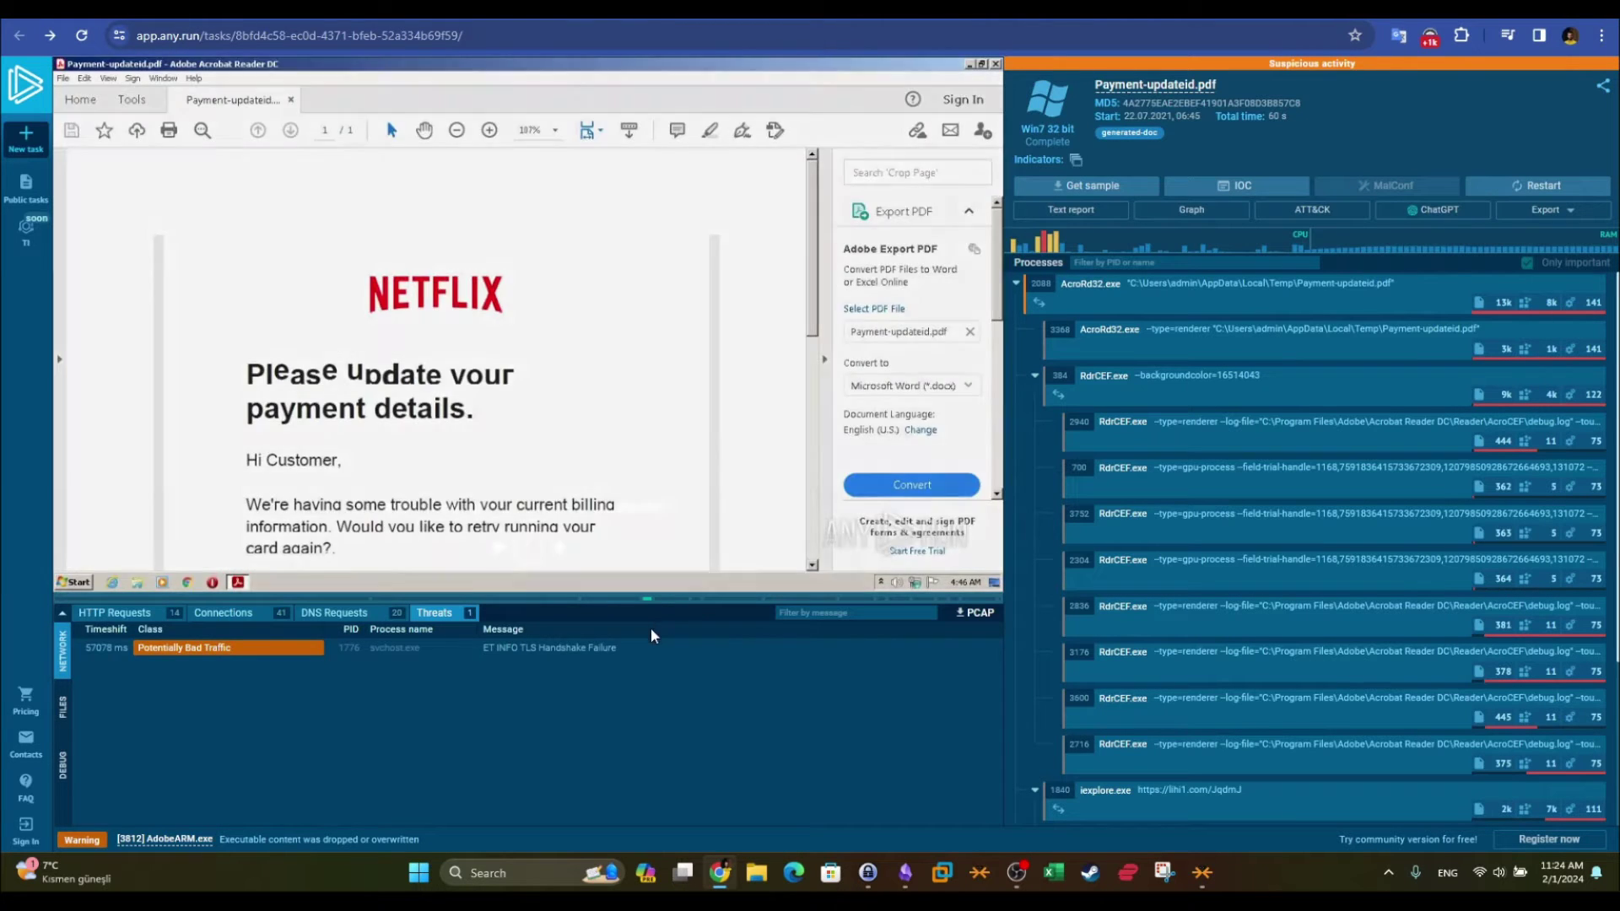
{"action": "scroll", "coordinate": [654, 368], "scroll_direction": "down", "scroll_amount": 1}
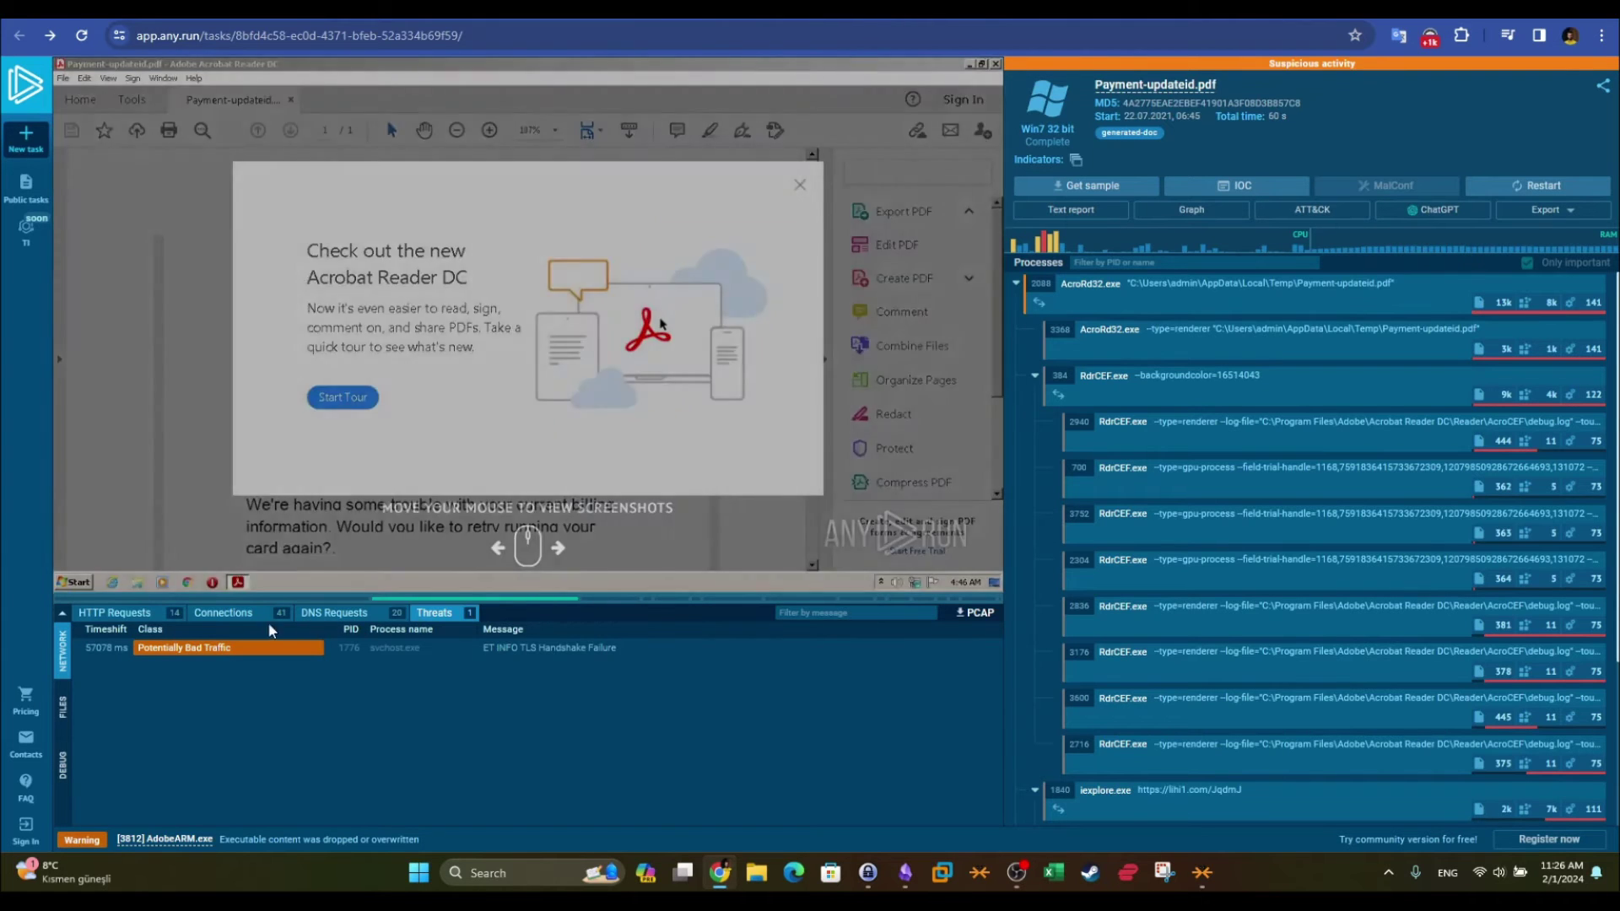
- Review the sample's HTTP requests list
{"action": "left_click", "coordinate": [161, 616]}
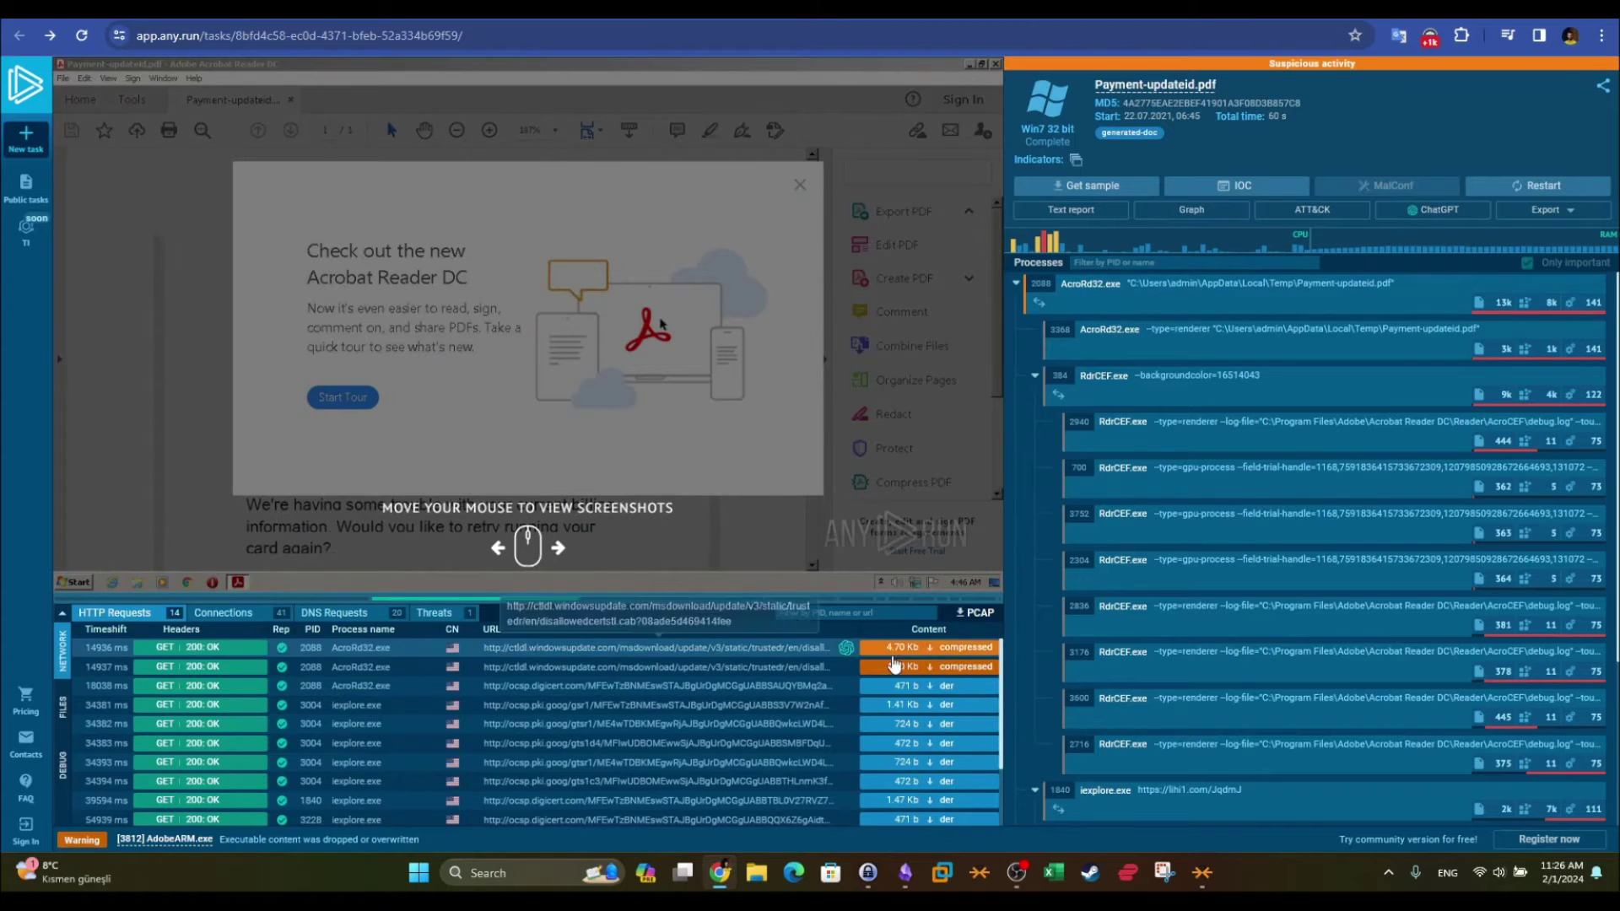
{"action": "scroll", "coordinate": [1000, 727], "scroll_direction": "down", "scroll_amount": 2}
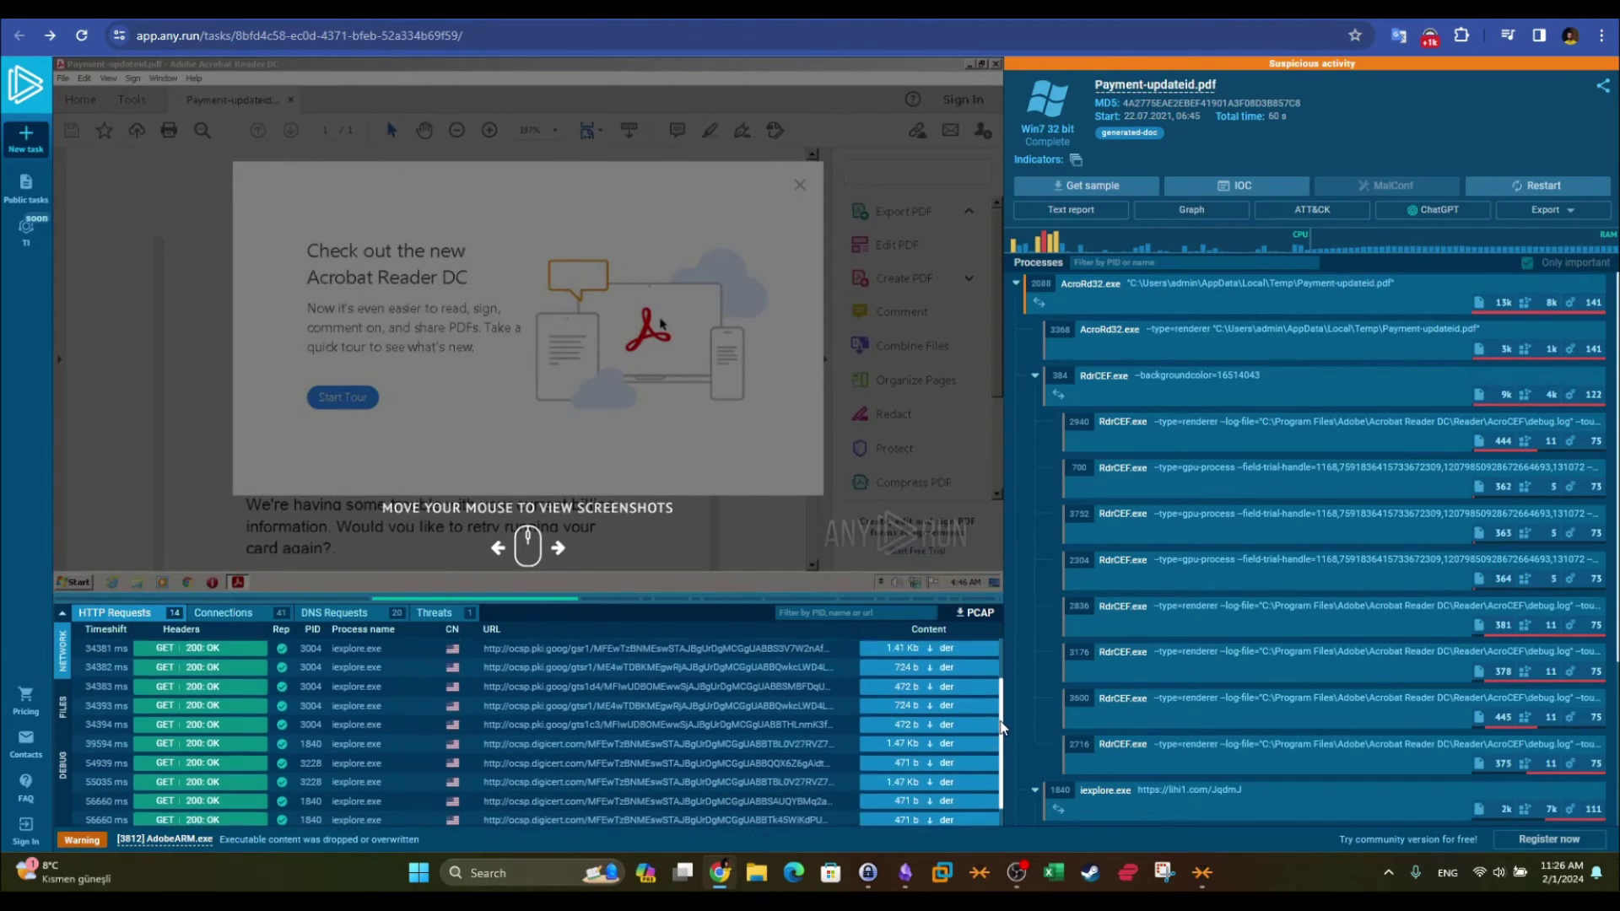
{"action": "scroll", "coordinate": [1000, 727], "scroll_direction": "up", "scroll_amount": 3}
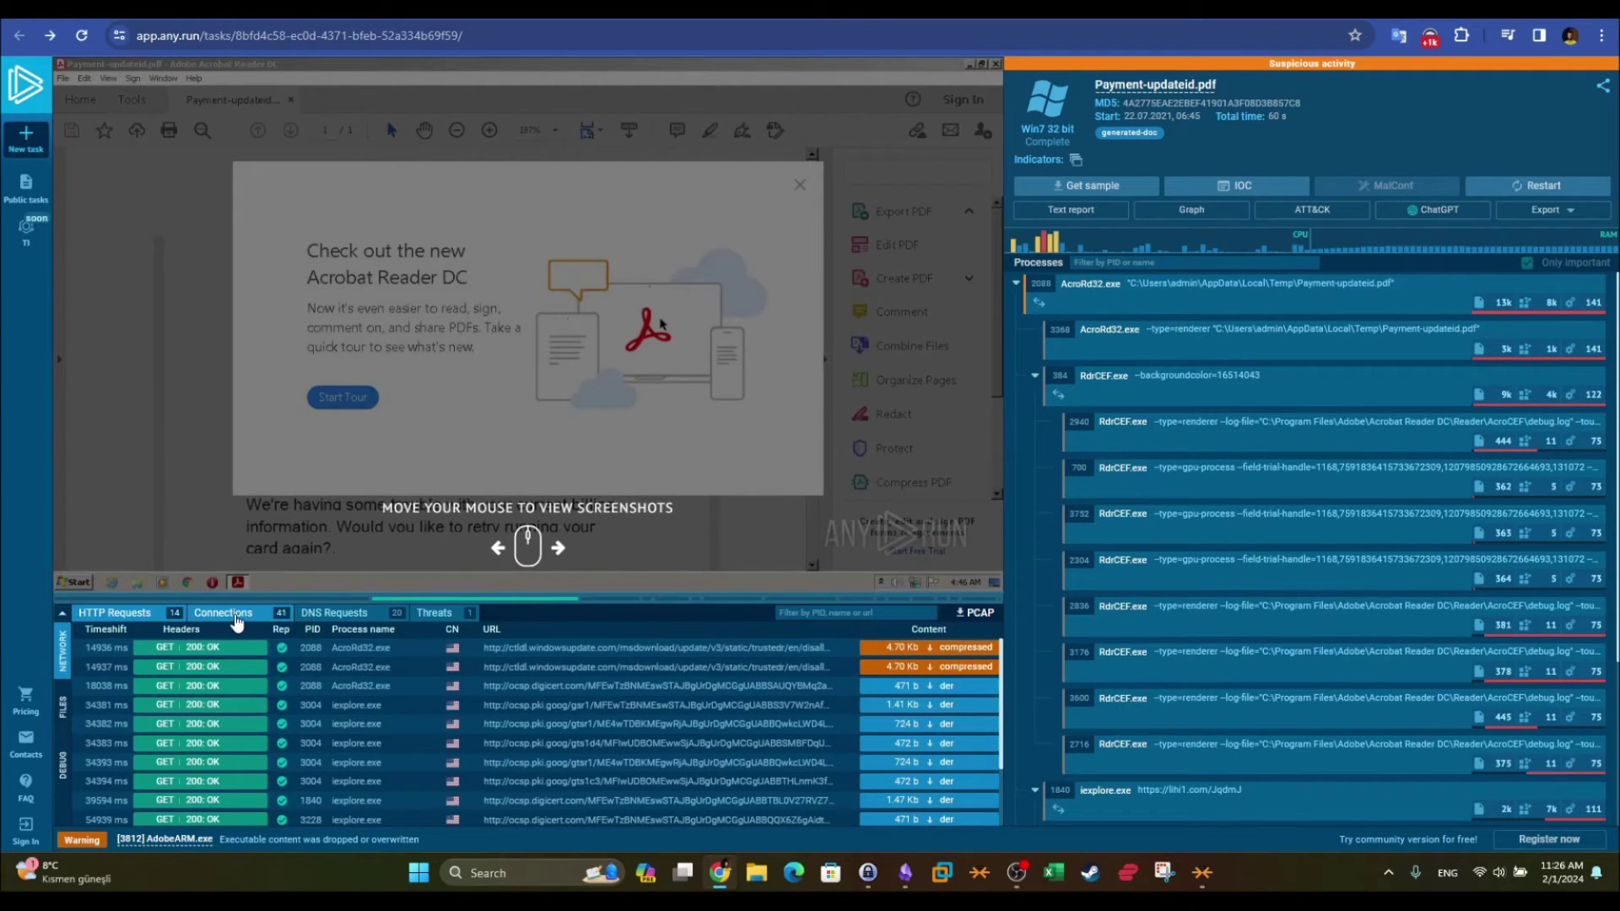
- Scroll through the 41 connections, including iexplore.exe to help.netflix.com and assets.nflxext.com on 443
{"action": "left_click", "coordinate": [238, 622]}
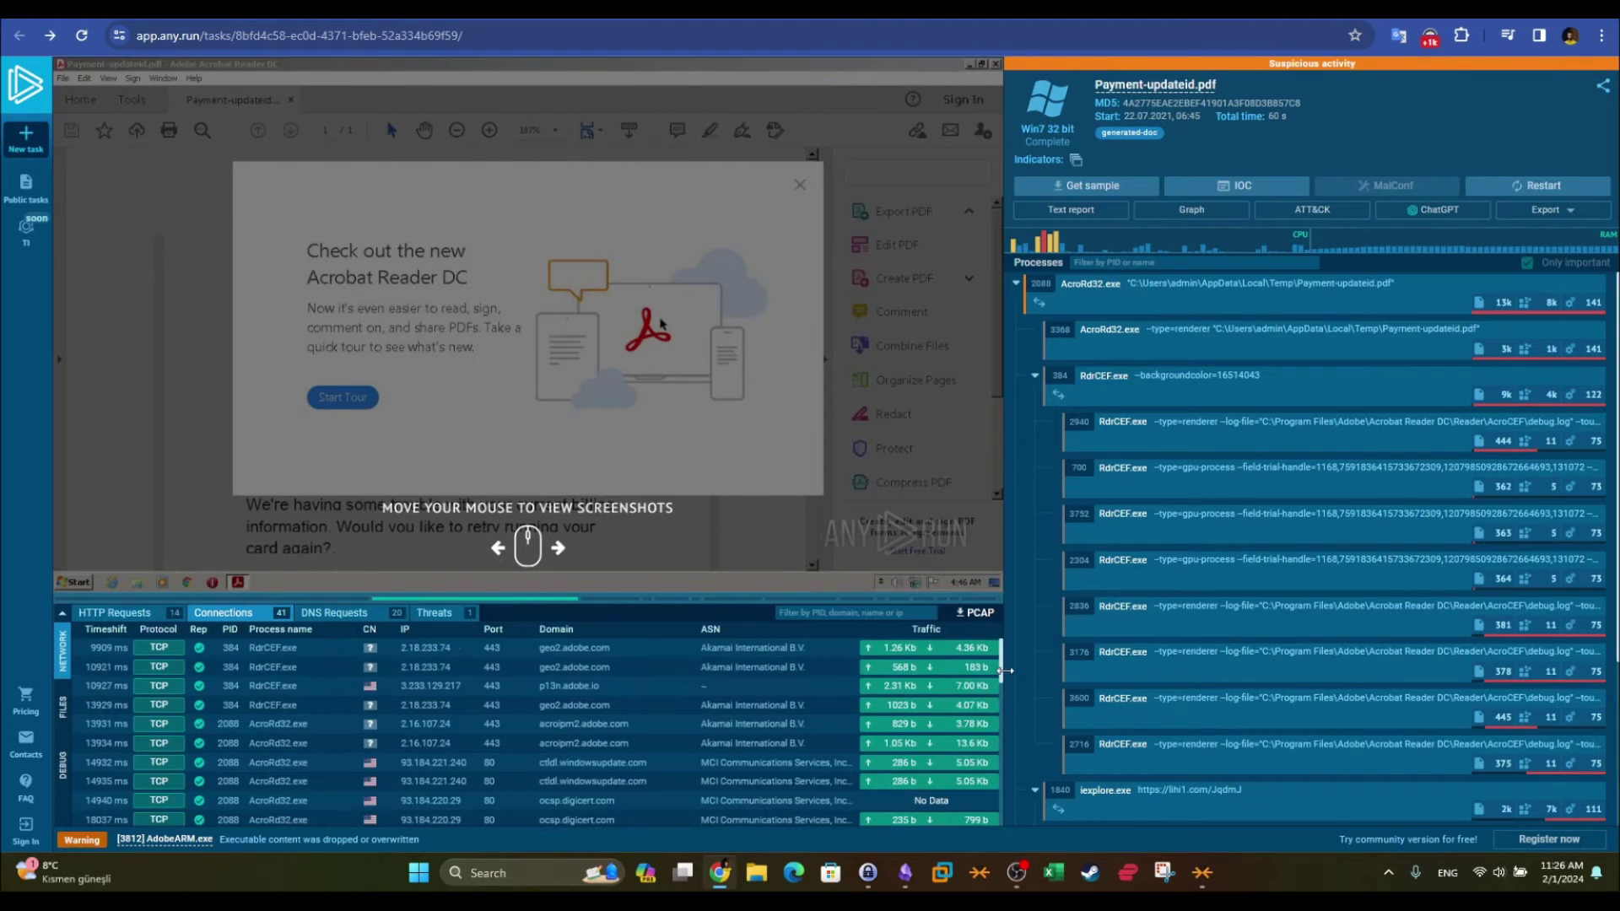
{"action": "mouse_move", "coordinate": [1004, 671]}
{"action": "left_mouse_down"}
{"action": "mouse_move", "coordinate": [1002, 816]}
{"action": "mouse_move", "coordinate": [991, 653]}
{"action": "left_mouse_up"}
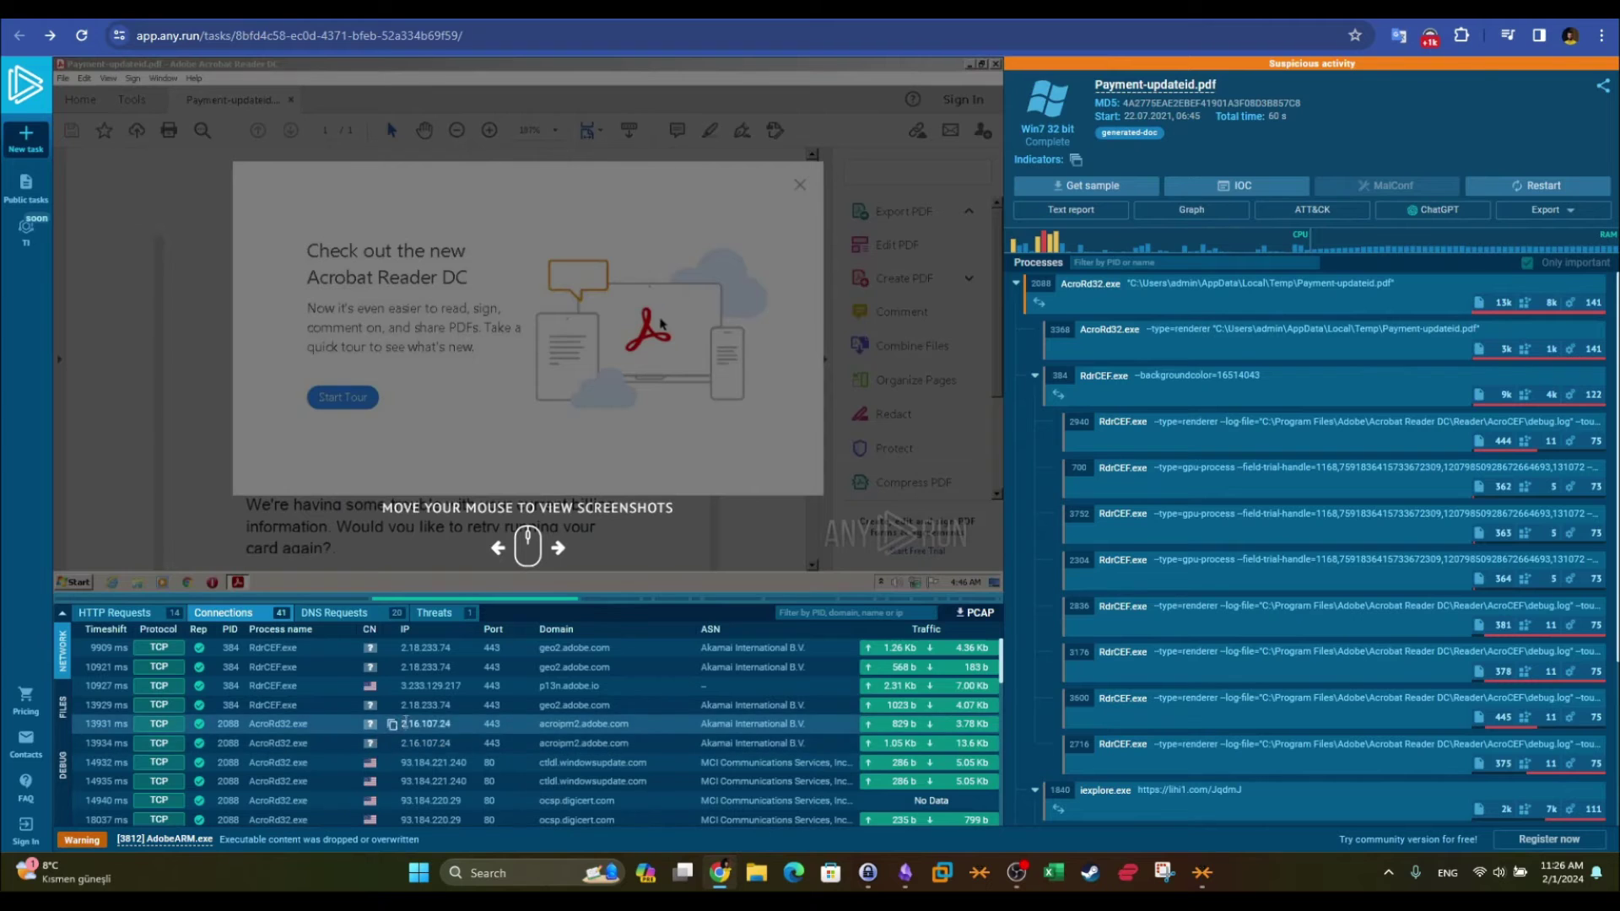
{"action": "scroll", "coordinate": [441, 715], "scroll_direction": "down", "scroll_amount": 10}
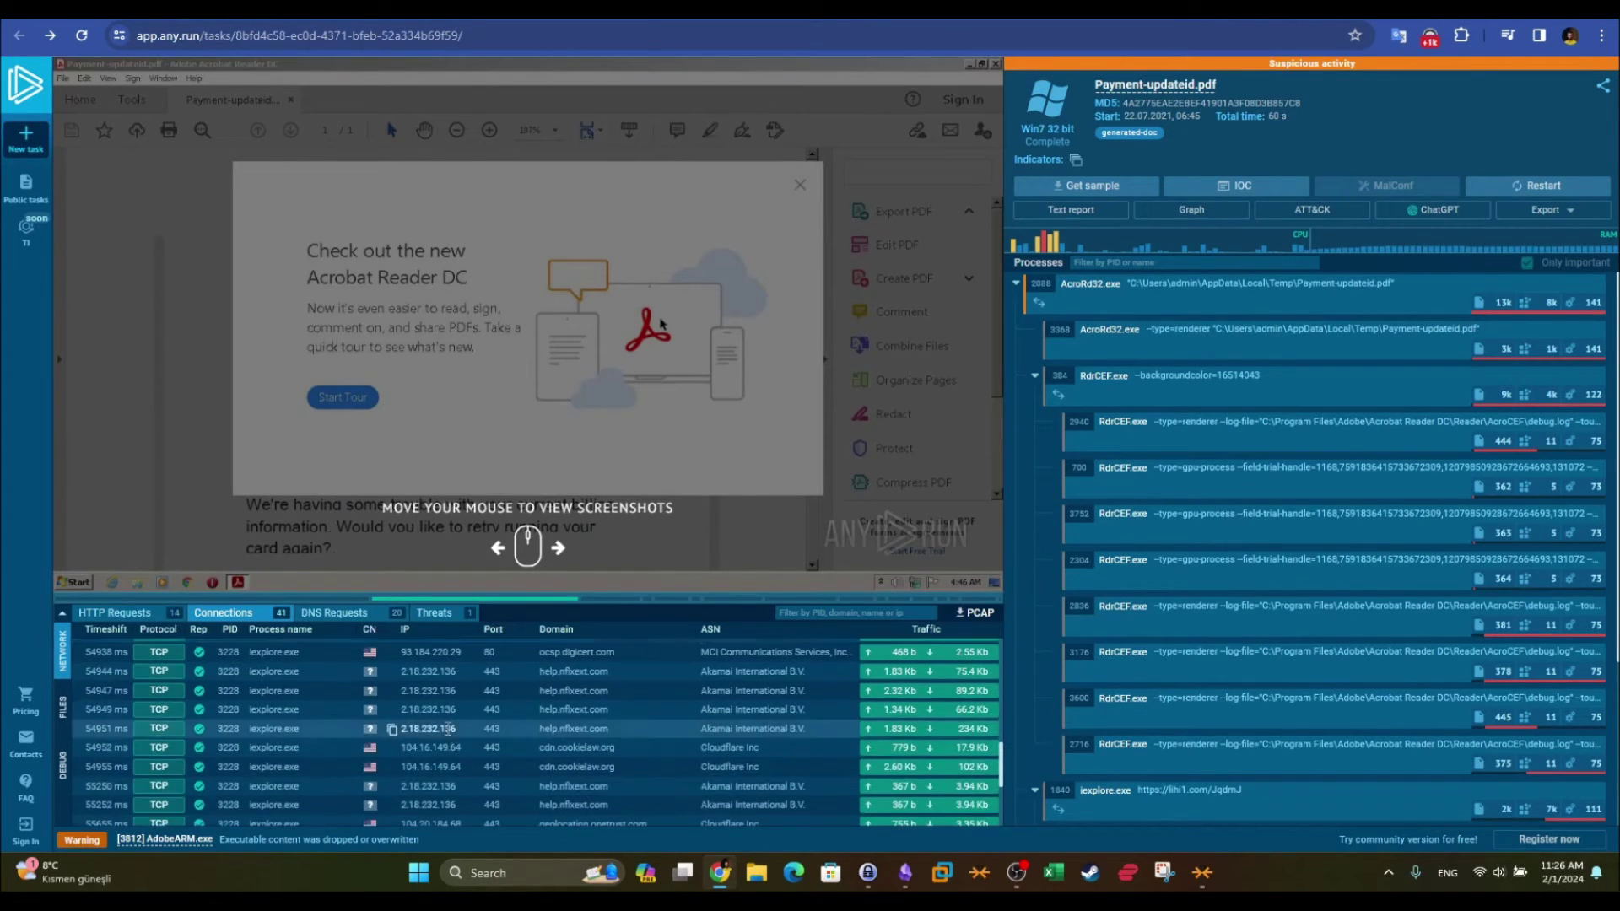
{"action": "scroll", "coordinate": [519, 758], "scroll_direction": "down", "scroll_amount": 2}
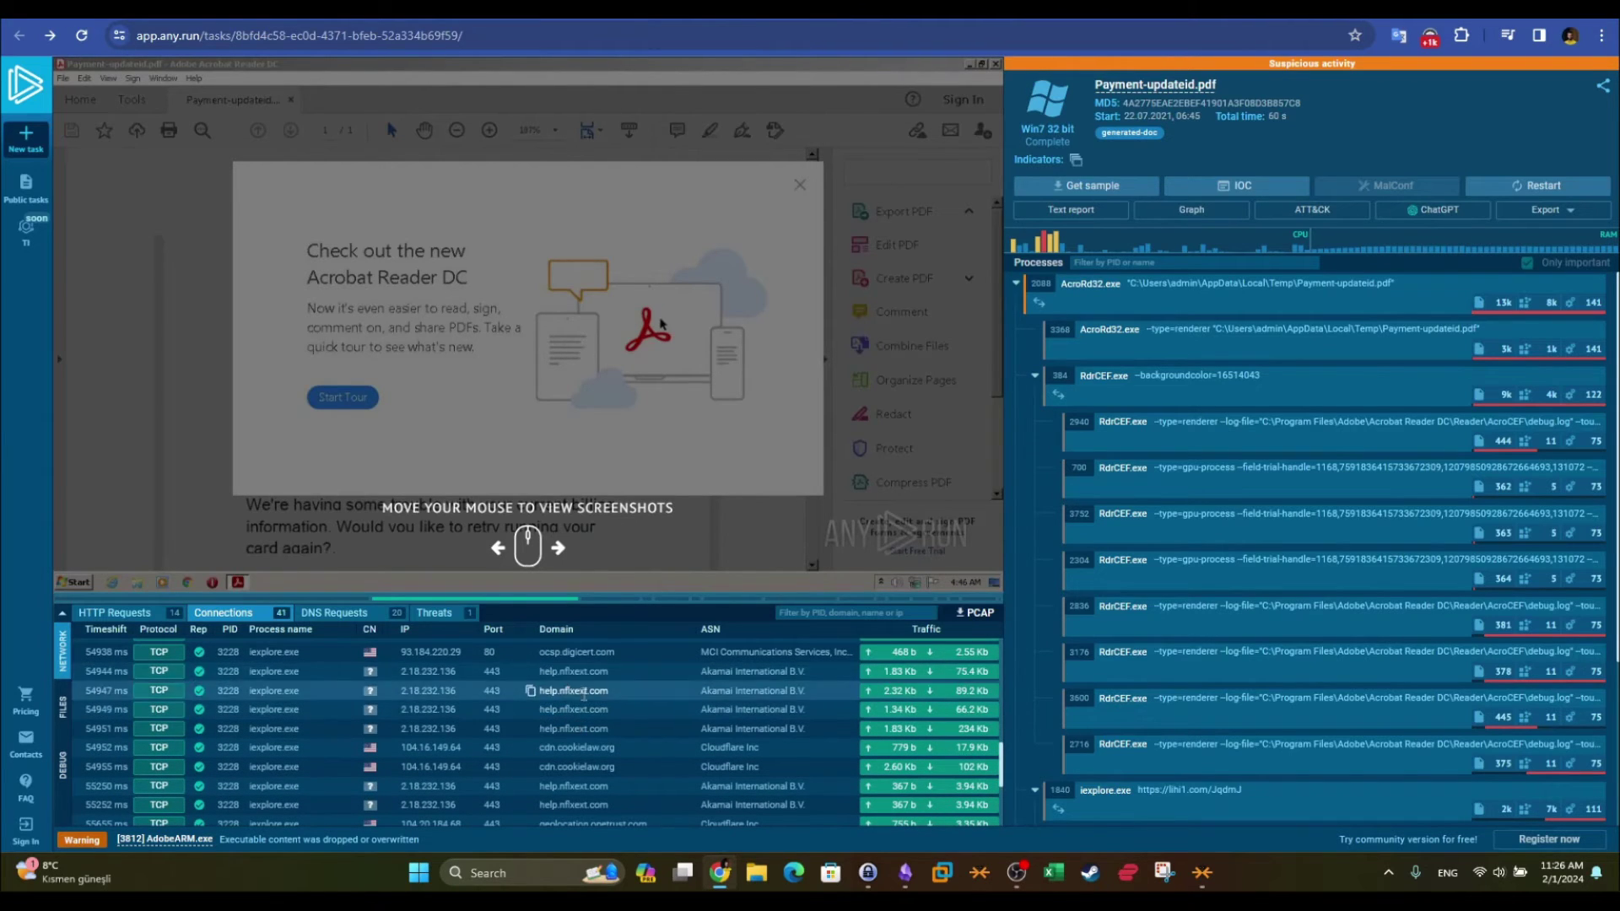
{"action": "scroll", "coordinate": [585, 703], "scroll_direction": "down", "scroll_amount": 3}
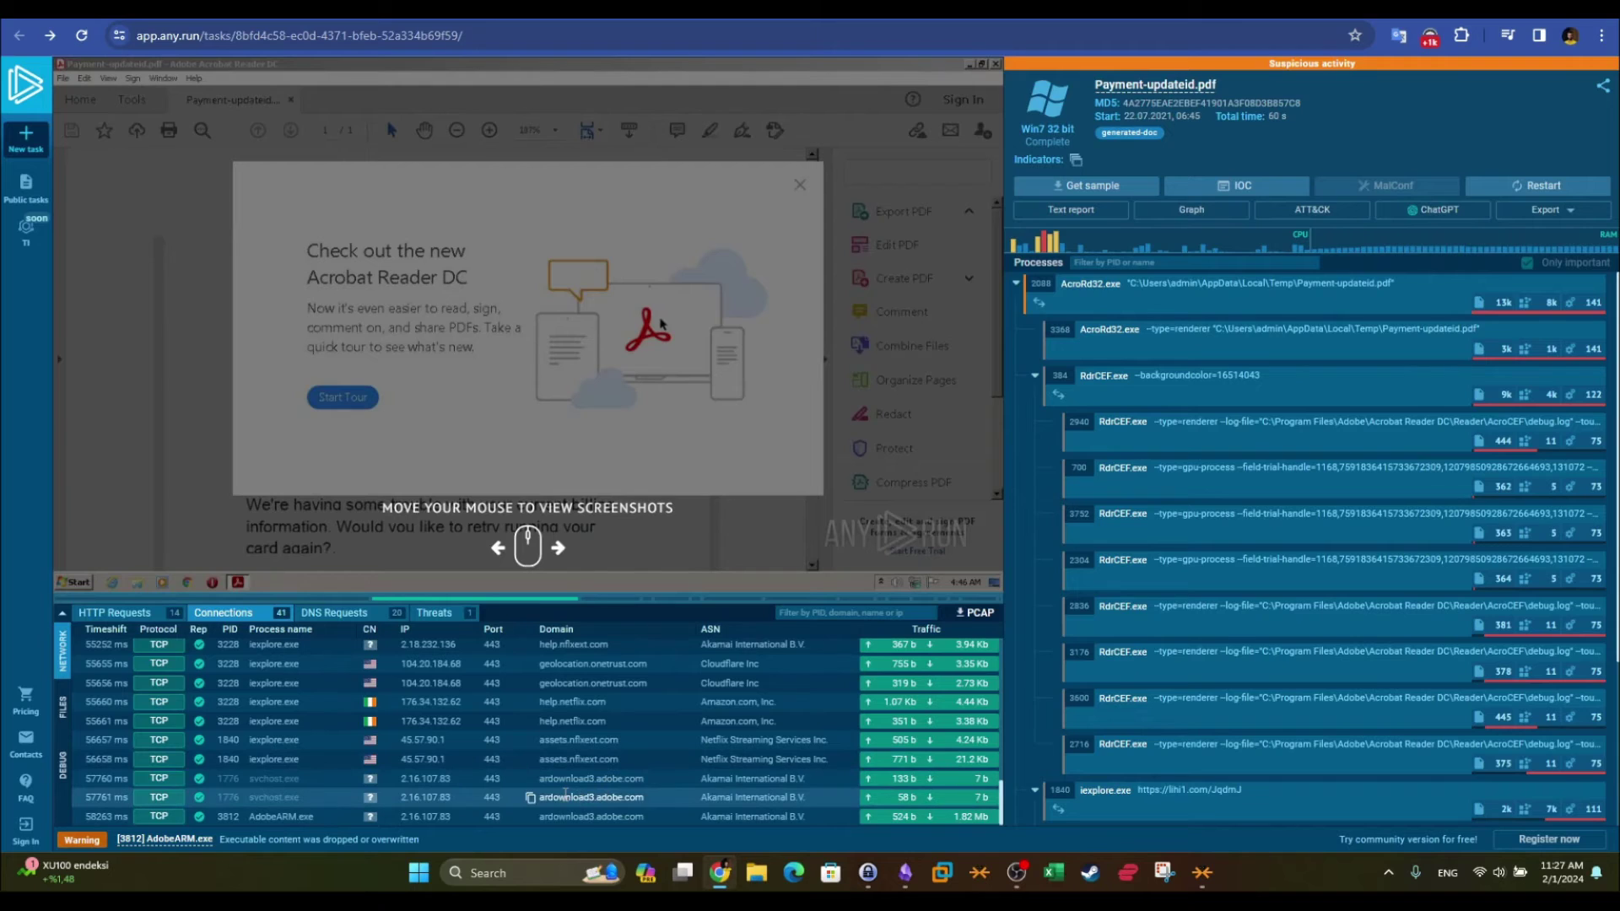
- List the 20 DNS requests with resolved IPs and select the Suspicious activity verdict text
{"action": "left_click", "coordinate": [341, 615]}
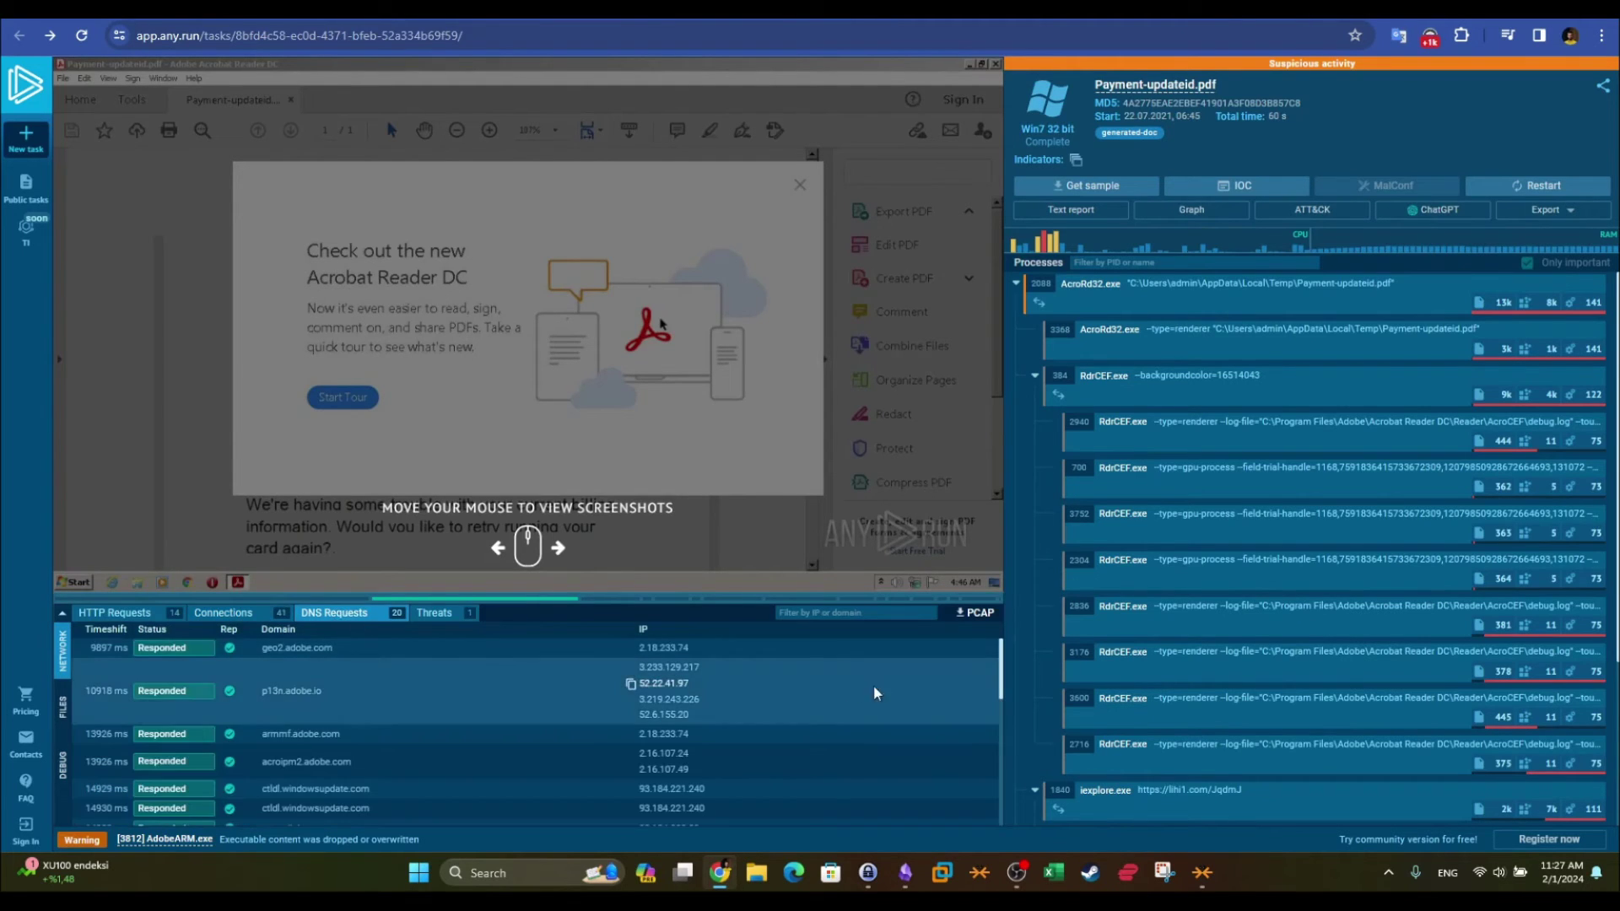
{"action": "mouse_move", "coordinate": [1001, 682]}
{"action": "left_mouse_down"}
{"action": "mouse_move", "coordinate": [1007, 811]}
{"action": "mouse_move", "coordinate": [996, 654]}
{"action": "left_mouse_up"}
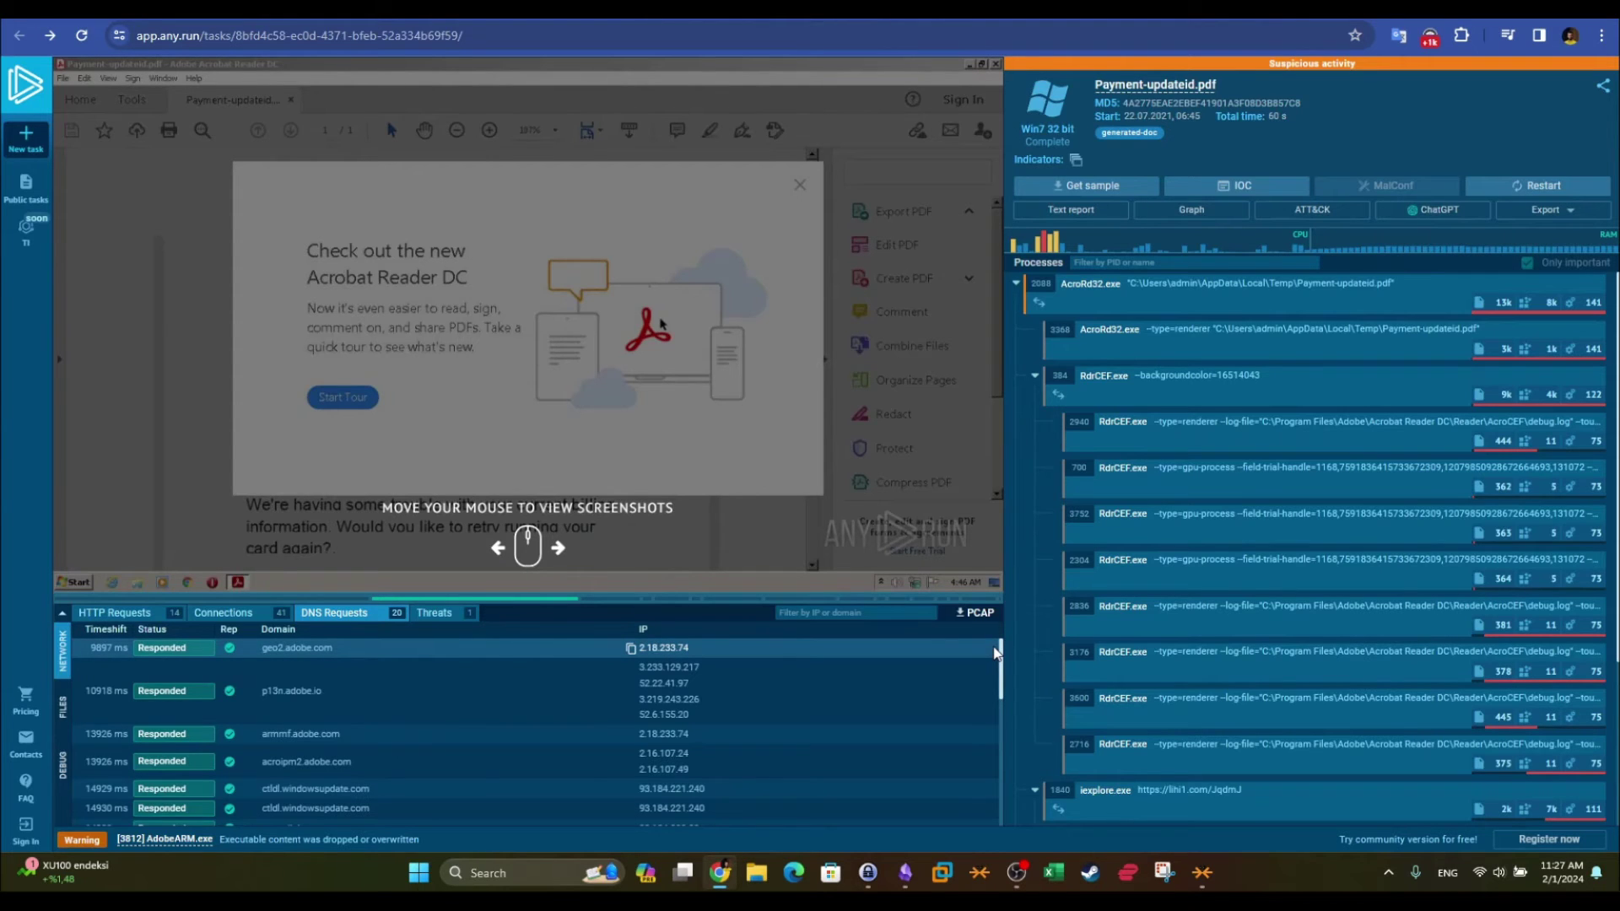
{"action": "mouse_move", "coordinate": [436, 169]}
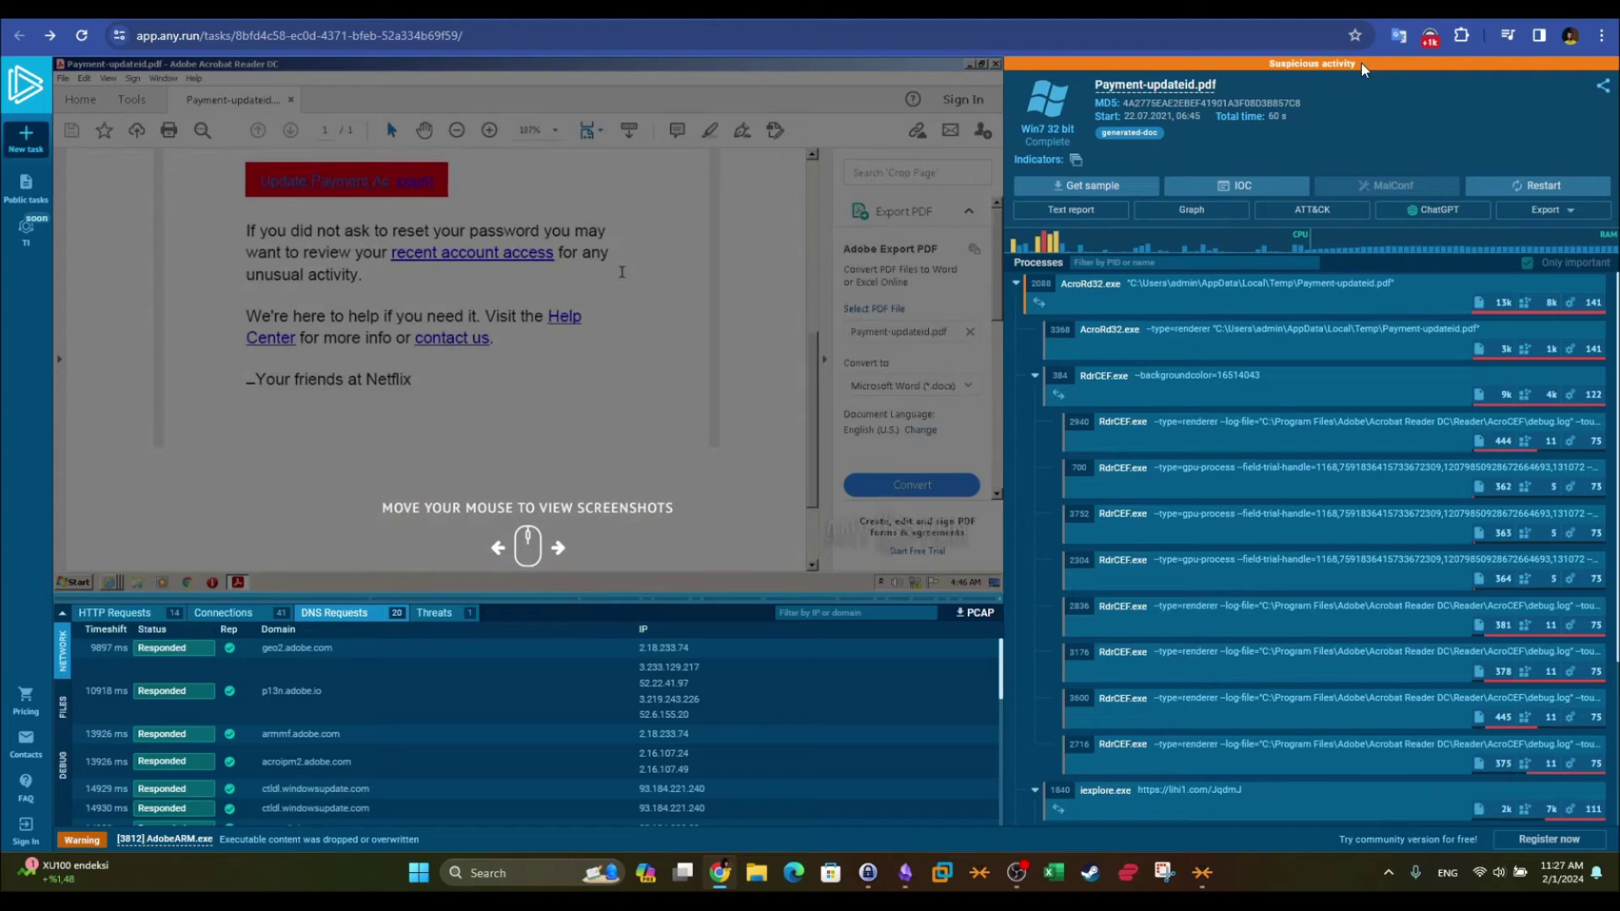
{"action": "left_click_drag", "start_coordinate": [1361, 63], "coordinate": [1267, 63]}
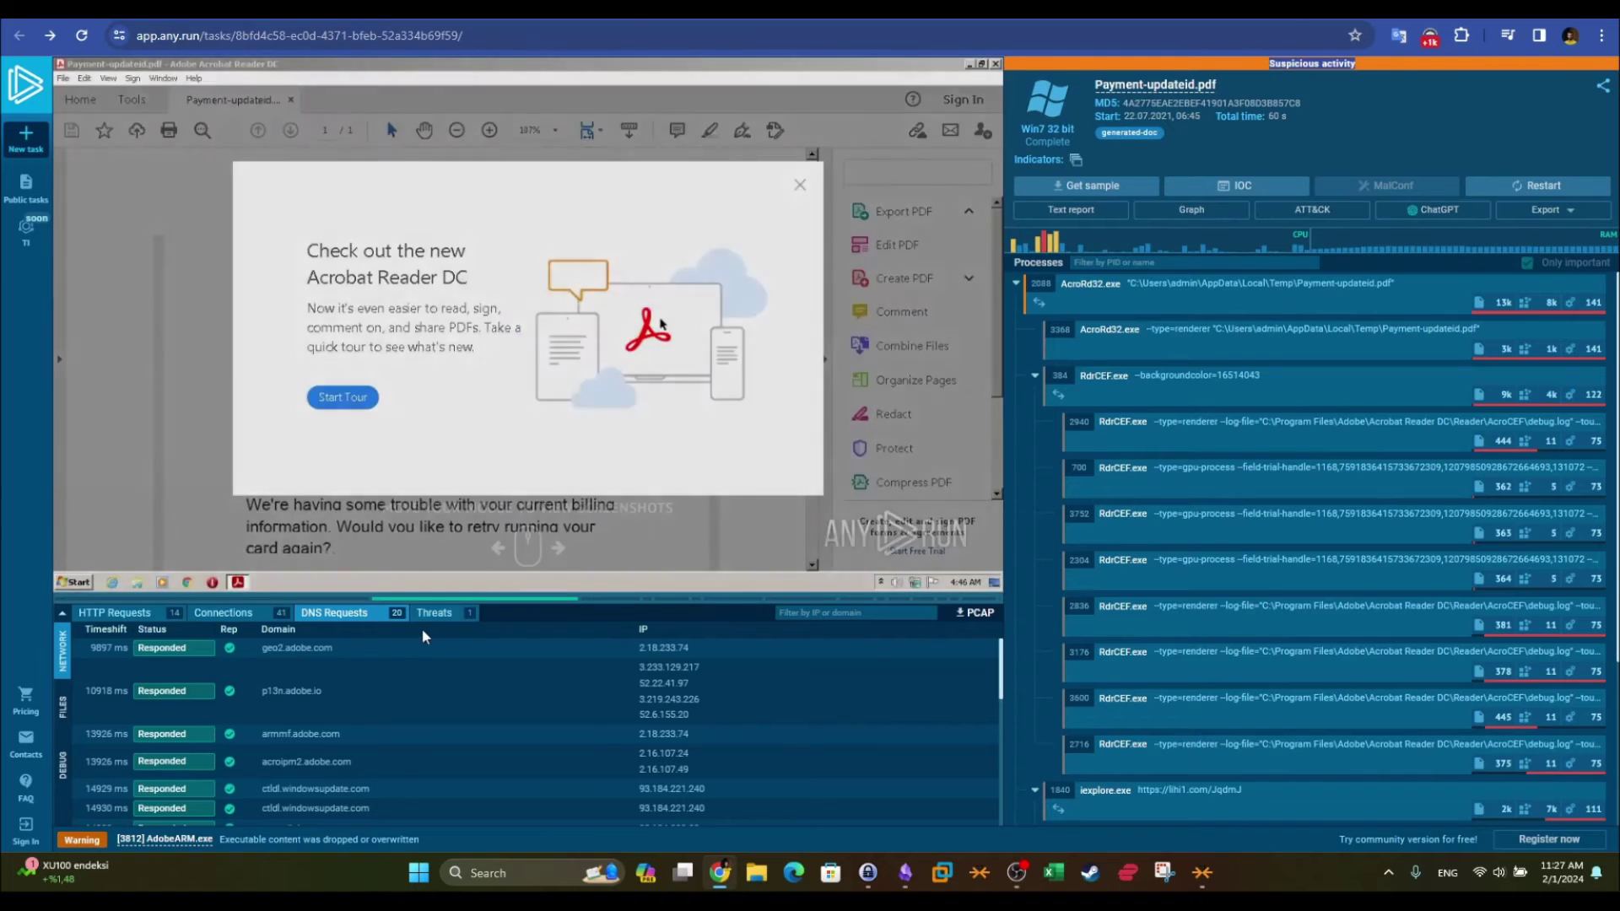
- Open the Potentially Bad Traffic threat's details from the Threats list, then close them
{"action": "left_click", "coordinate": [449, 614]}
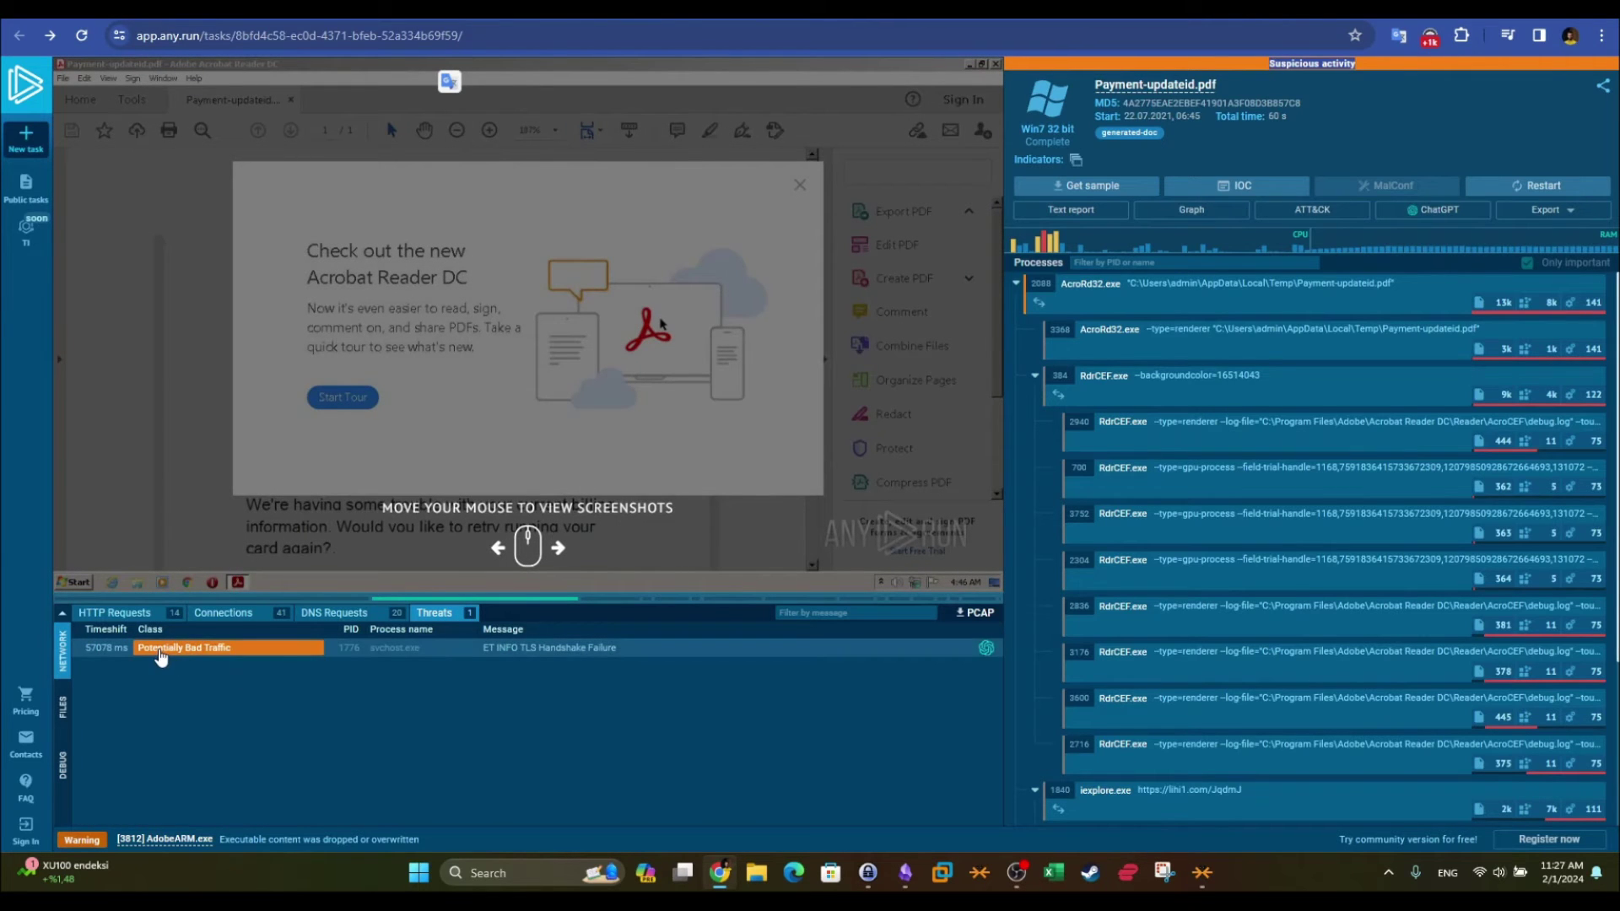
{"action": "left_click", "coordinate": [284, 657]}
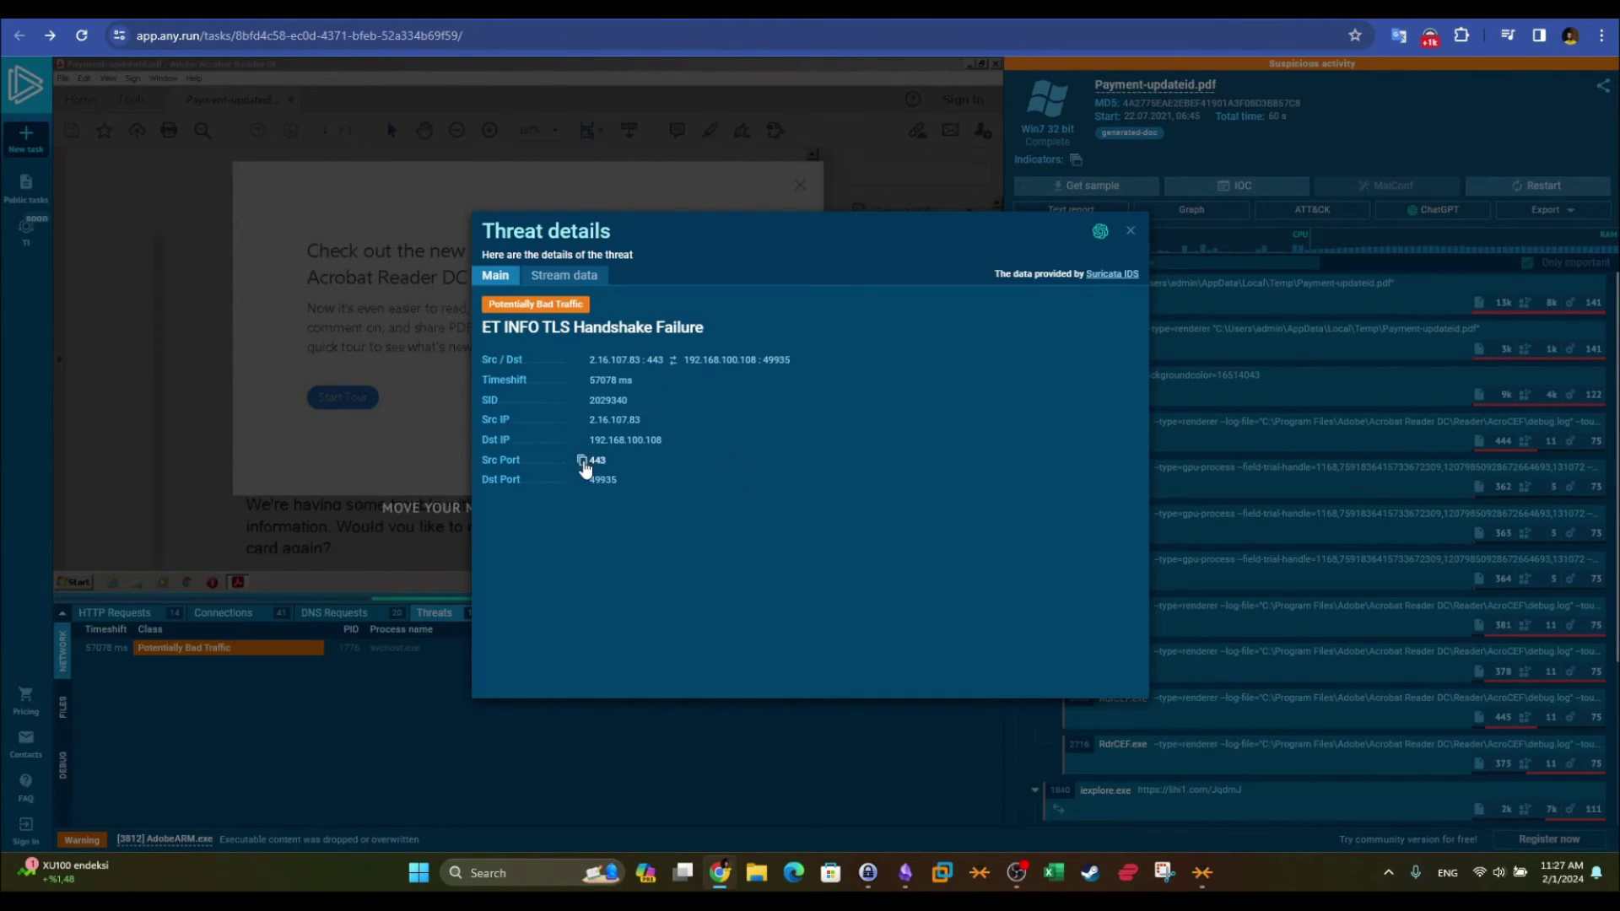
{"action": "left_click", "coordinate": [1132, 231]}
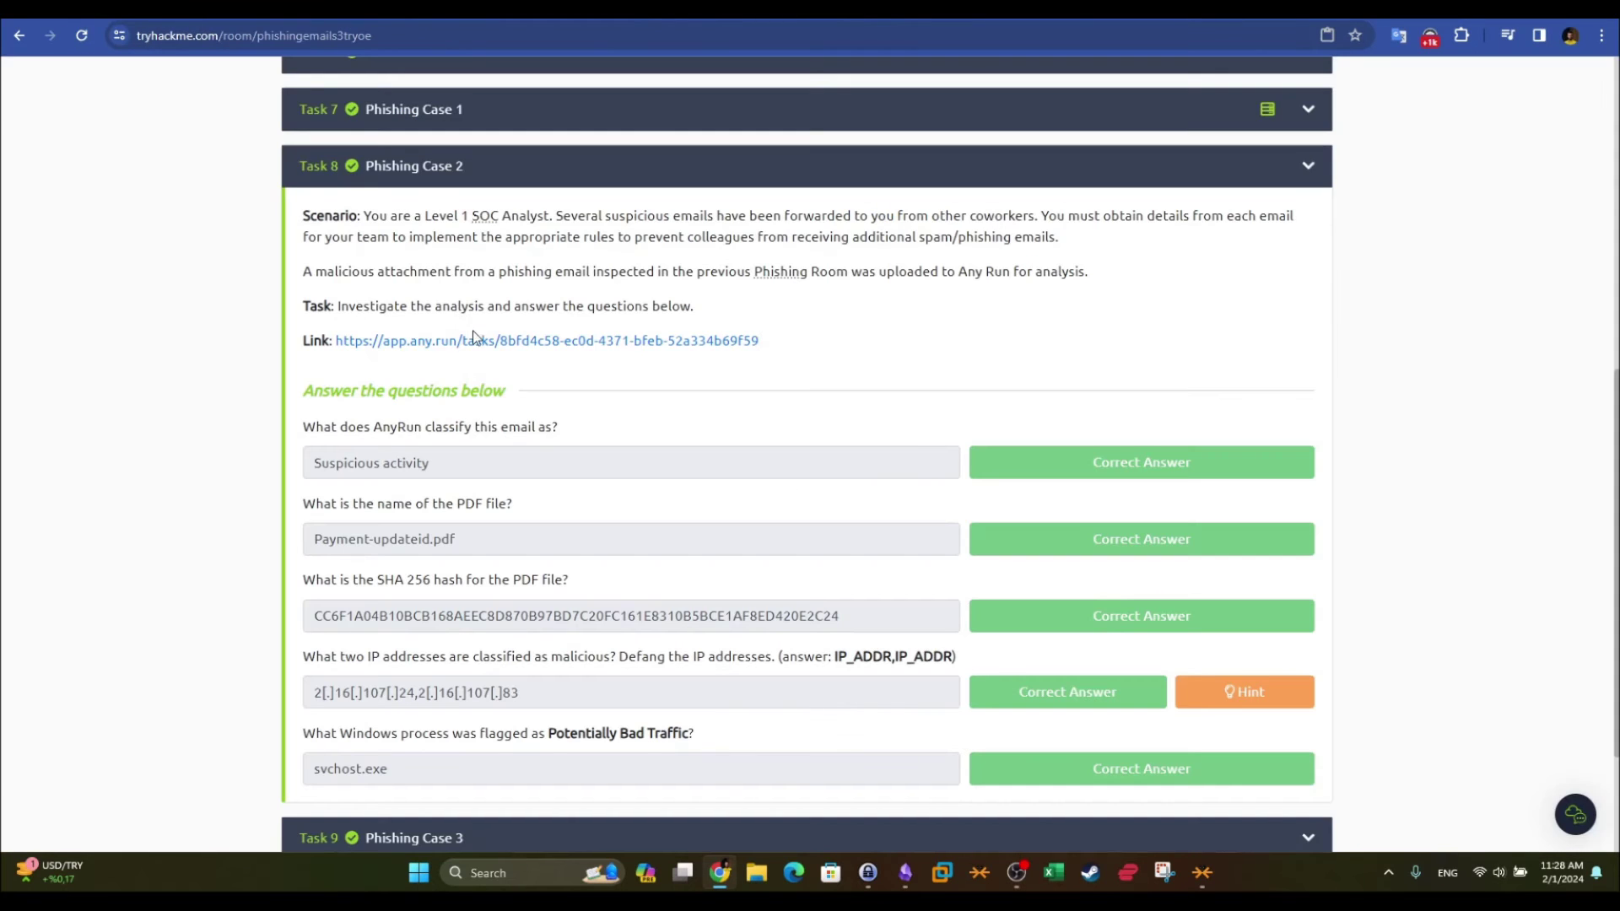
- Compare the Payment-updateid.pdf SHA256 answer with the hashes in ANY.RUN's static file details
{"action": "left_click_drag", "start_coordinate": [456, 471], "coordinate": [567, 427]}
{"action": "left_click_drag", "start_coordinate": [439, 465], "coordinate": [404, 581]}
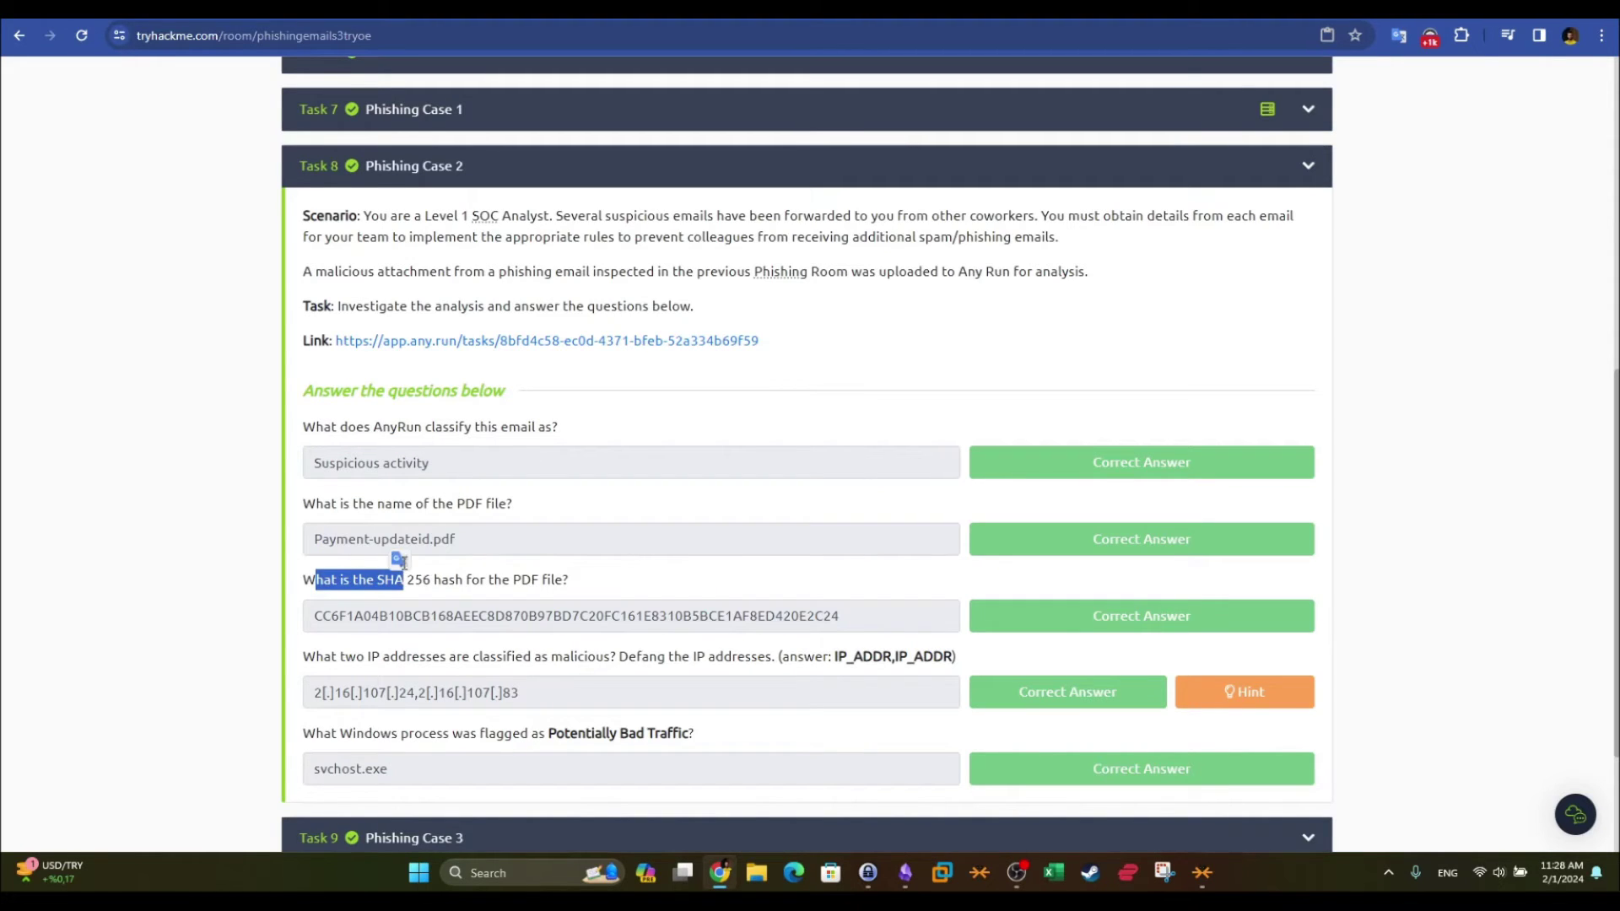
{"action": "key", "text": "ctrl+Tab"}
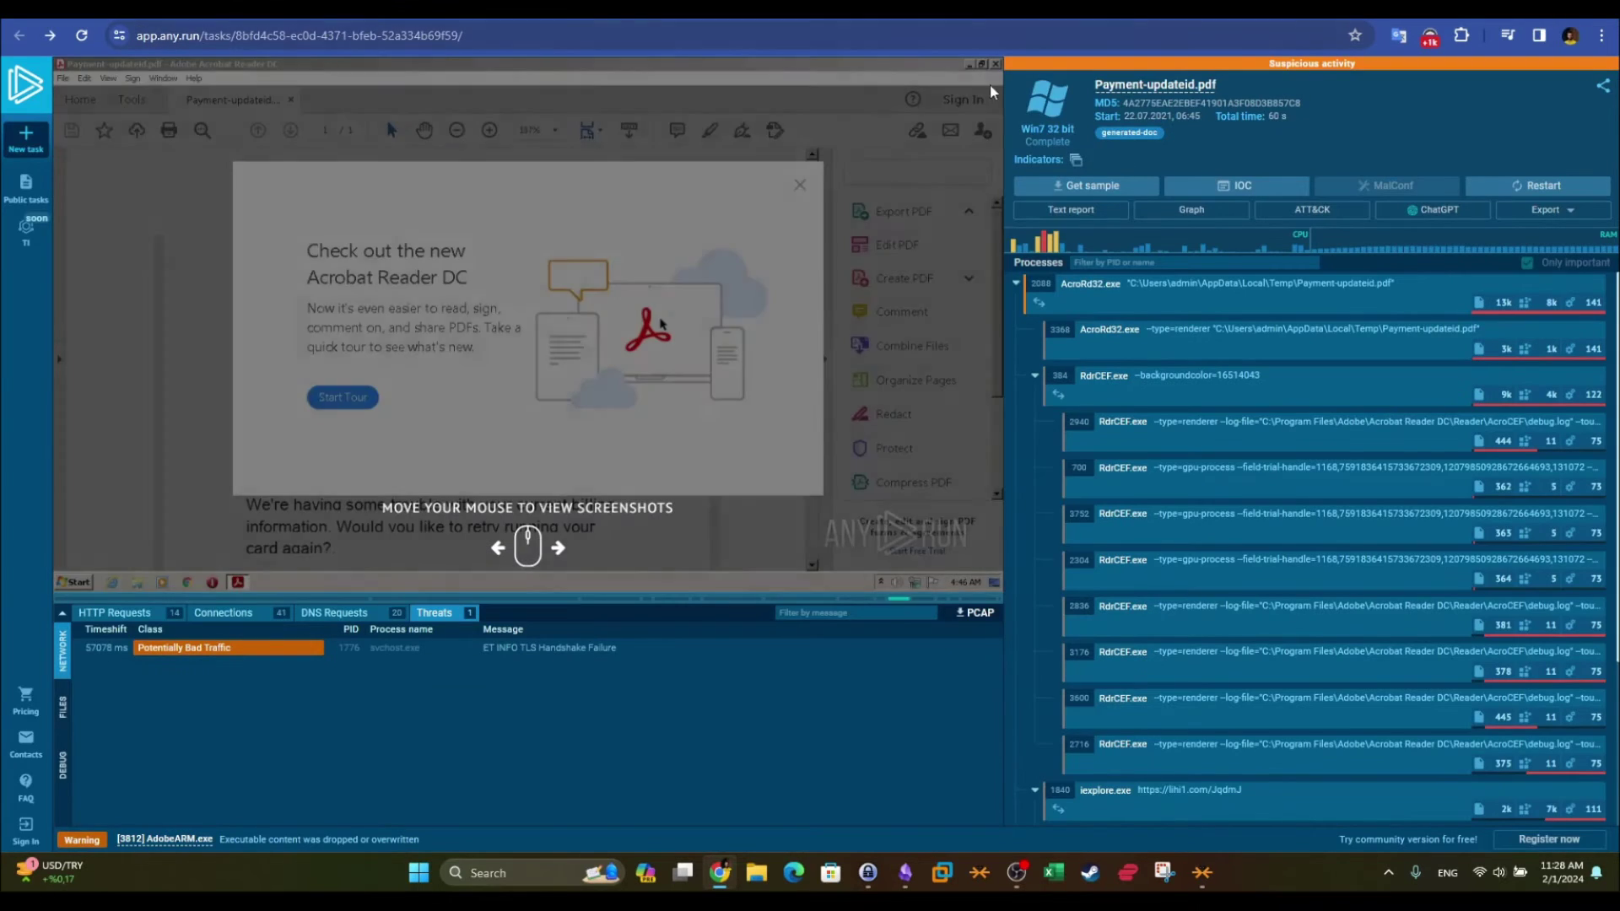
{"action": "left_click", "coordinate": [1153, 87]}
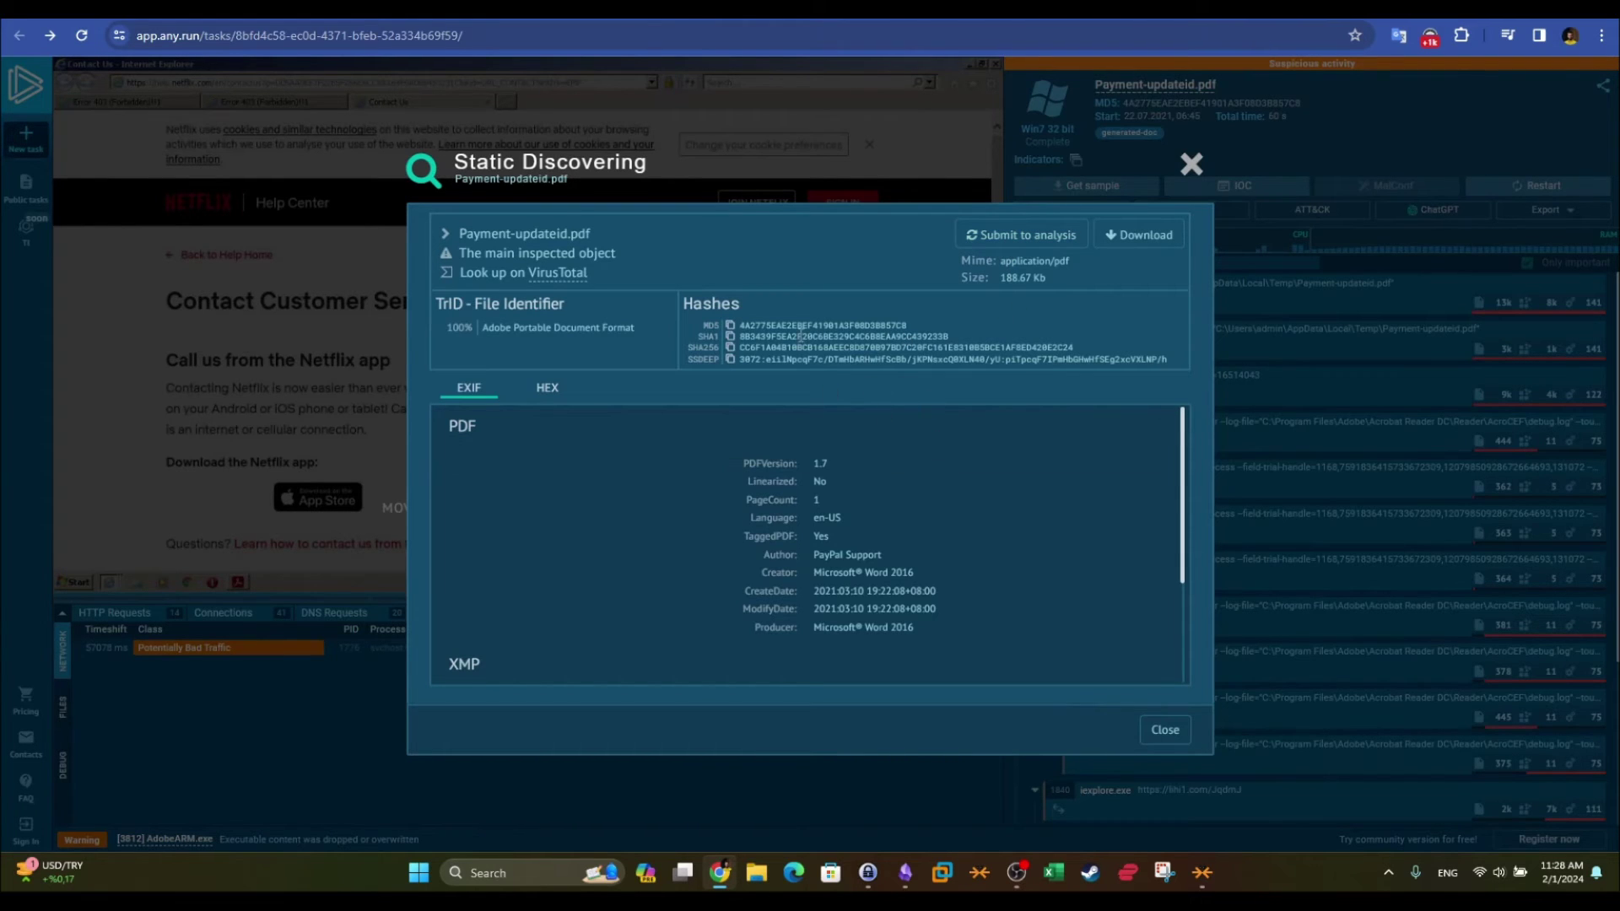
{"action": "key", "text": "alt+Tab"}
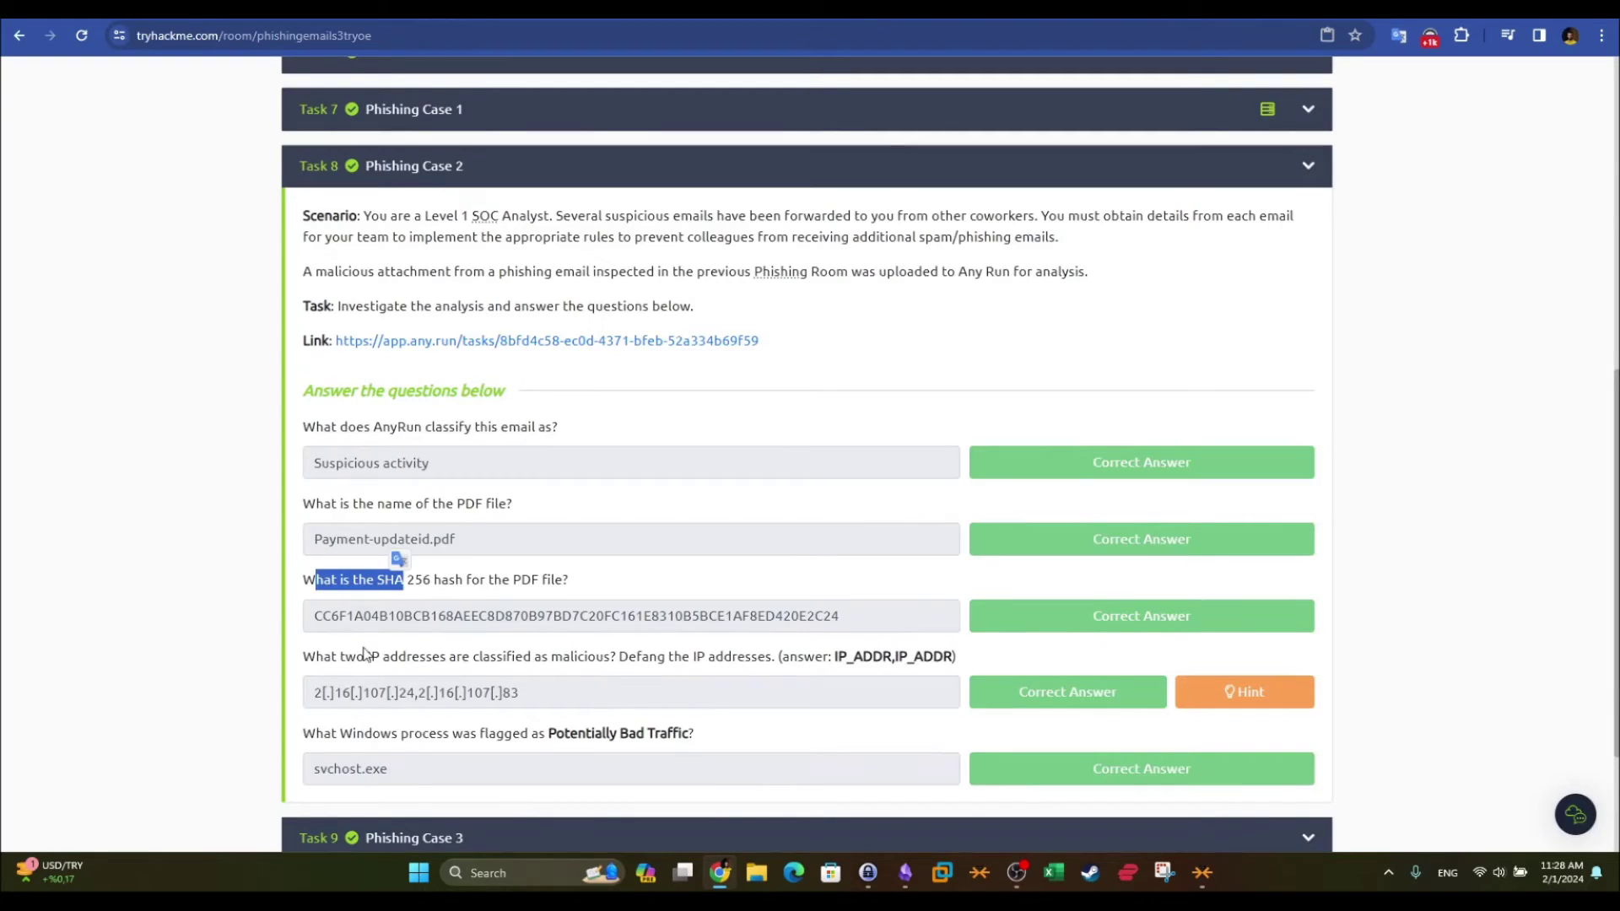
- Highlight the malicious IP addresses question, then cycle through the PhishTool and sandbox tabs
{"action": "left_click_drag", "start_coordinate": [314, 657], "coordinate": [611, 663]}
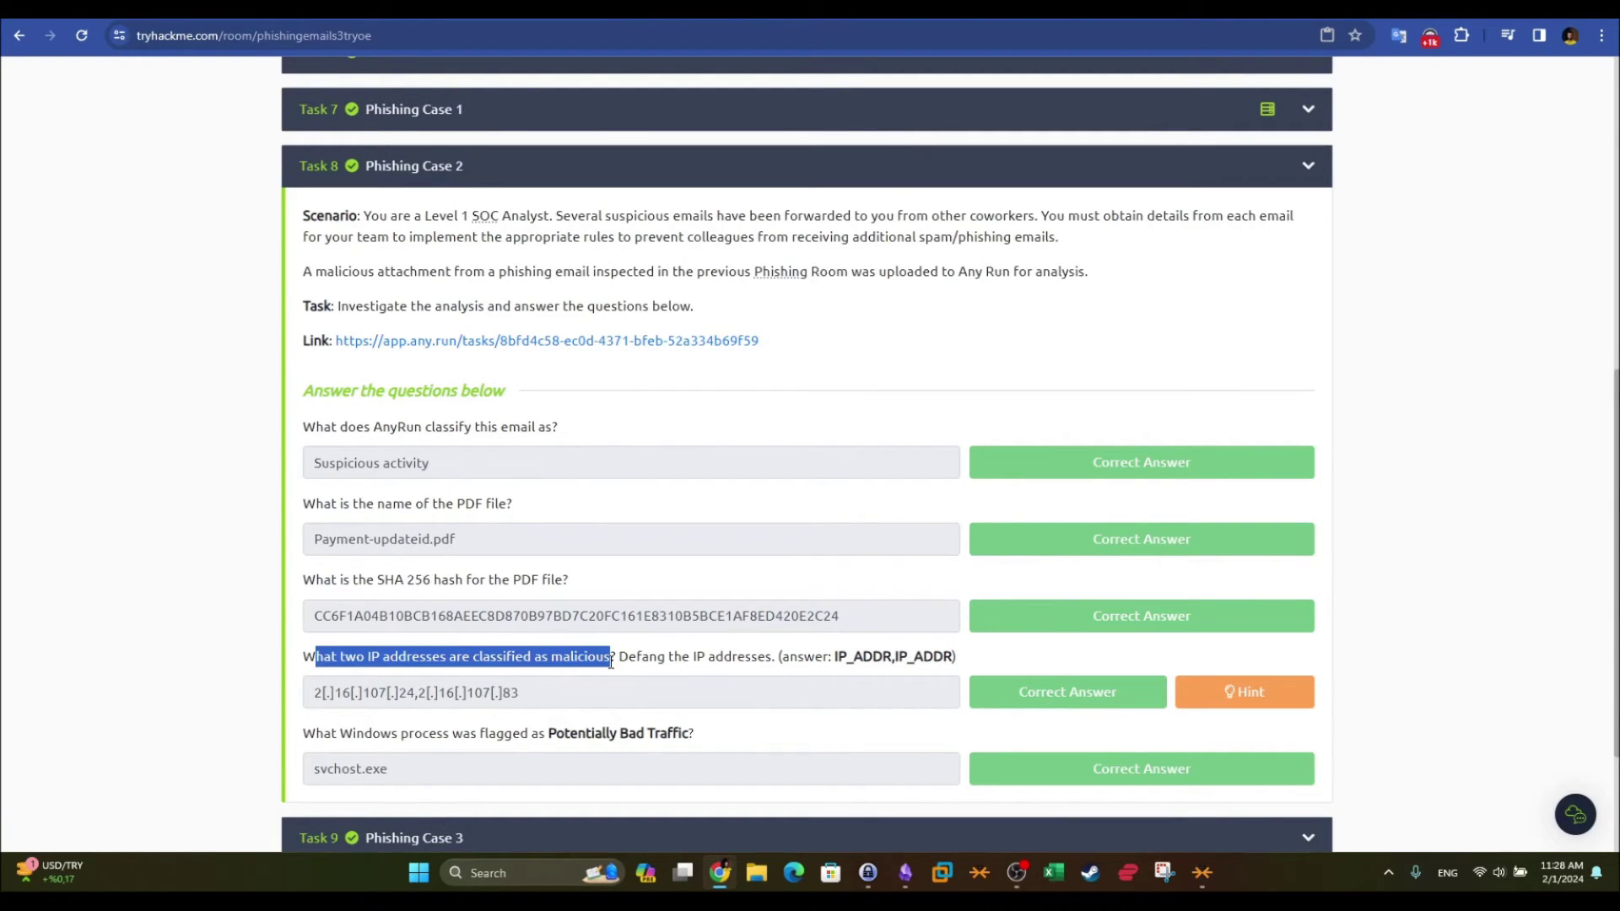
{"action": "key", "text": "ctrl+Tab"}
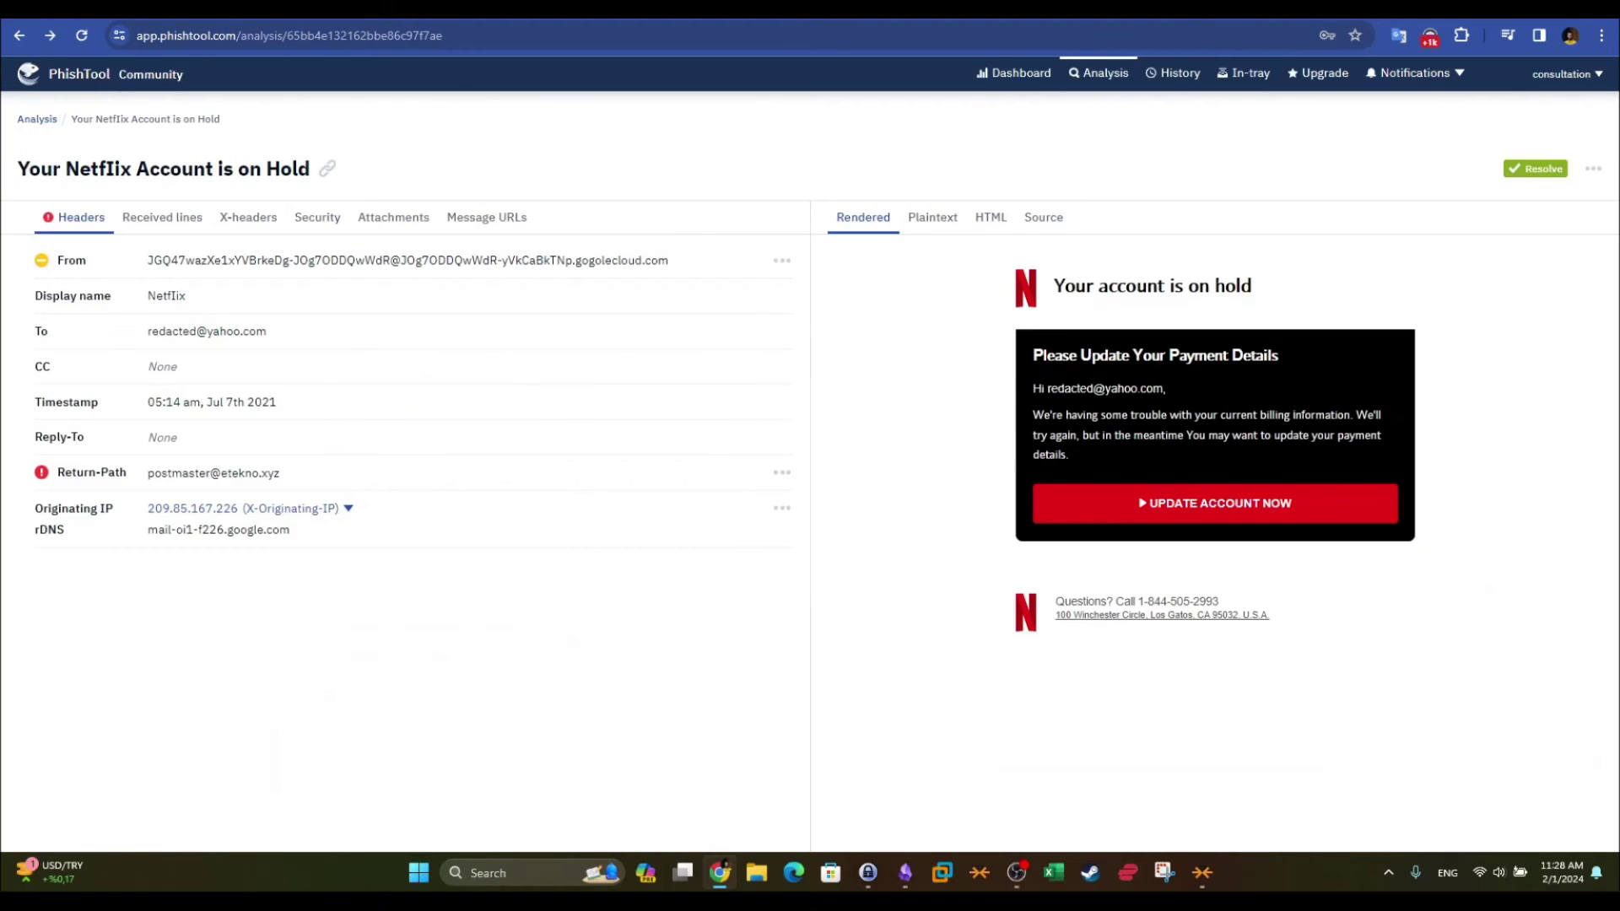
{"action": "key", "text": "ctrl+Tab"}
- Compare the PDF sample's network connections with the defanged 2.16.107.x IP answer in TryHackMe
{"action": "left_click", "coordinate": [1193, 163]}
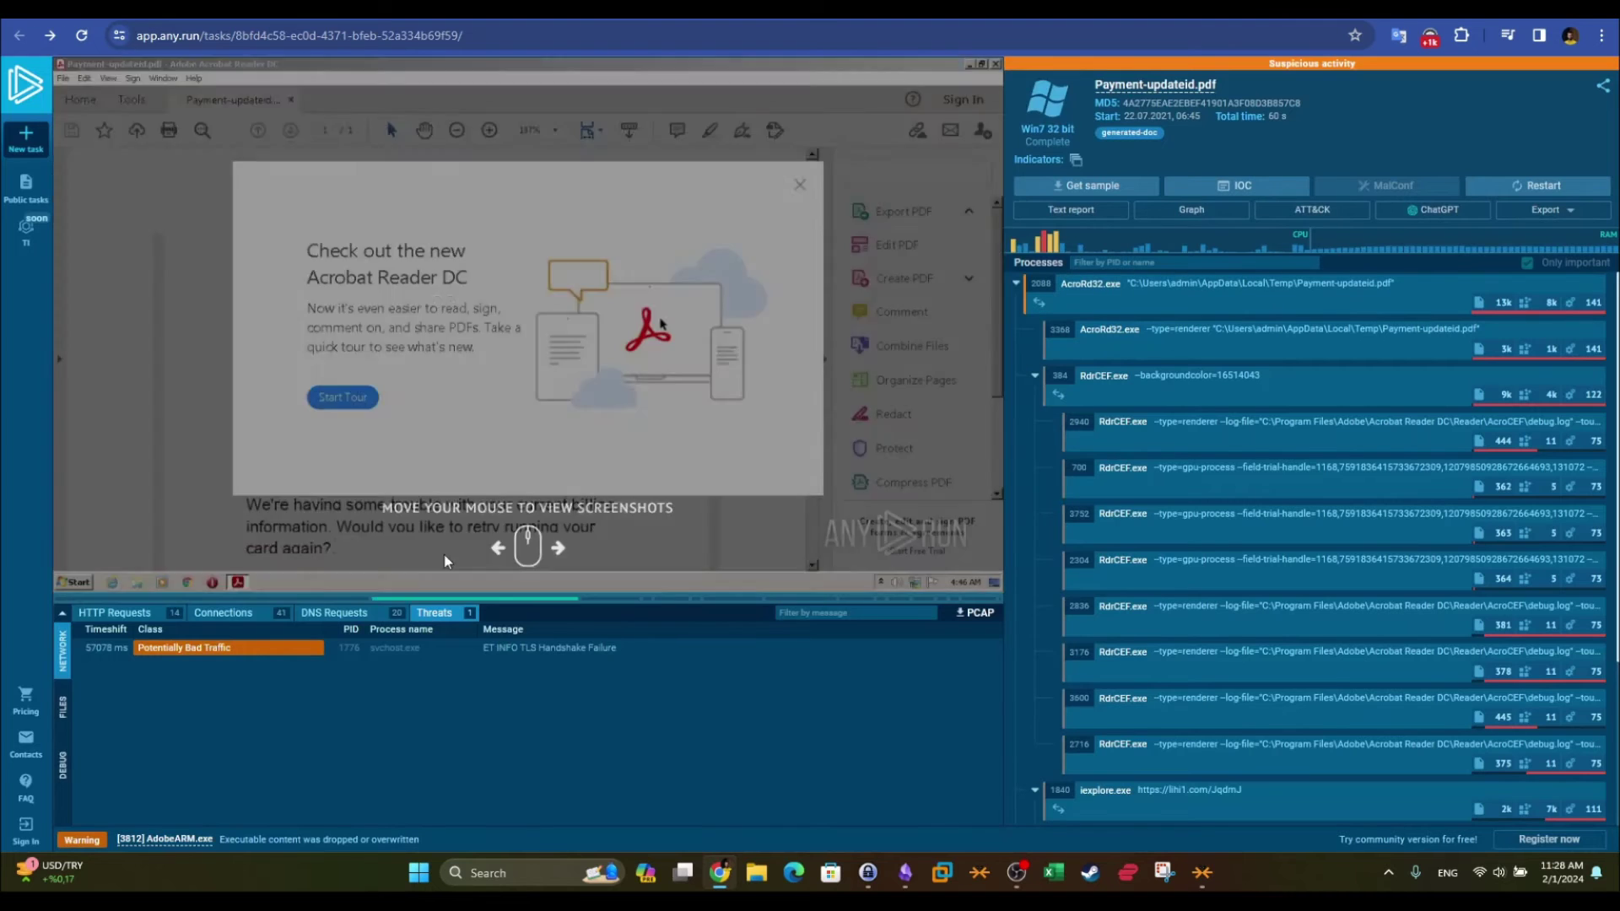
{"action": "left_click", "coordinate": [223, 613]}
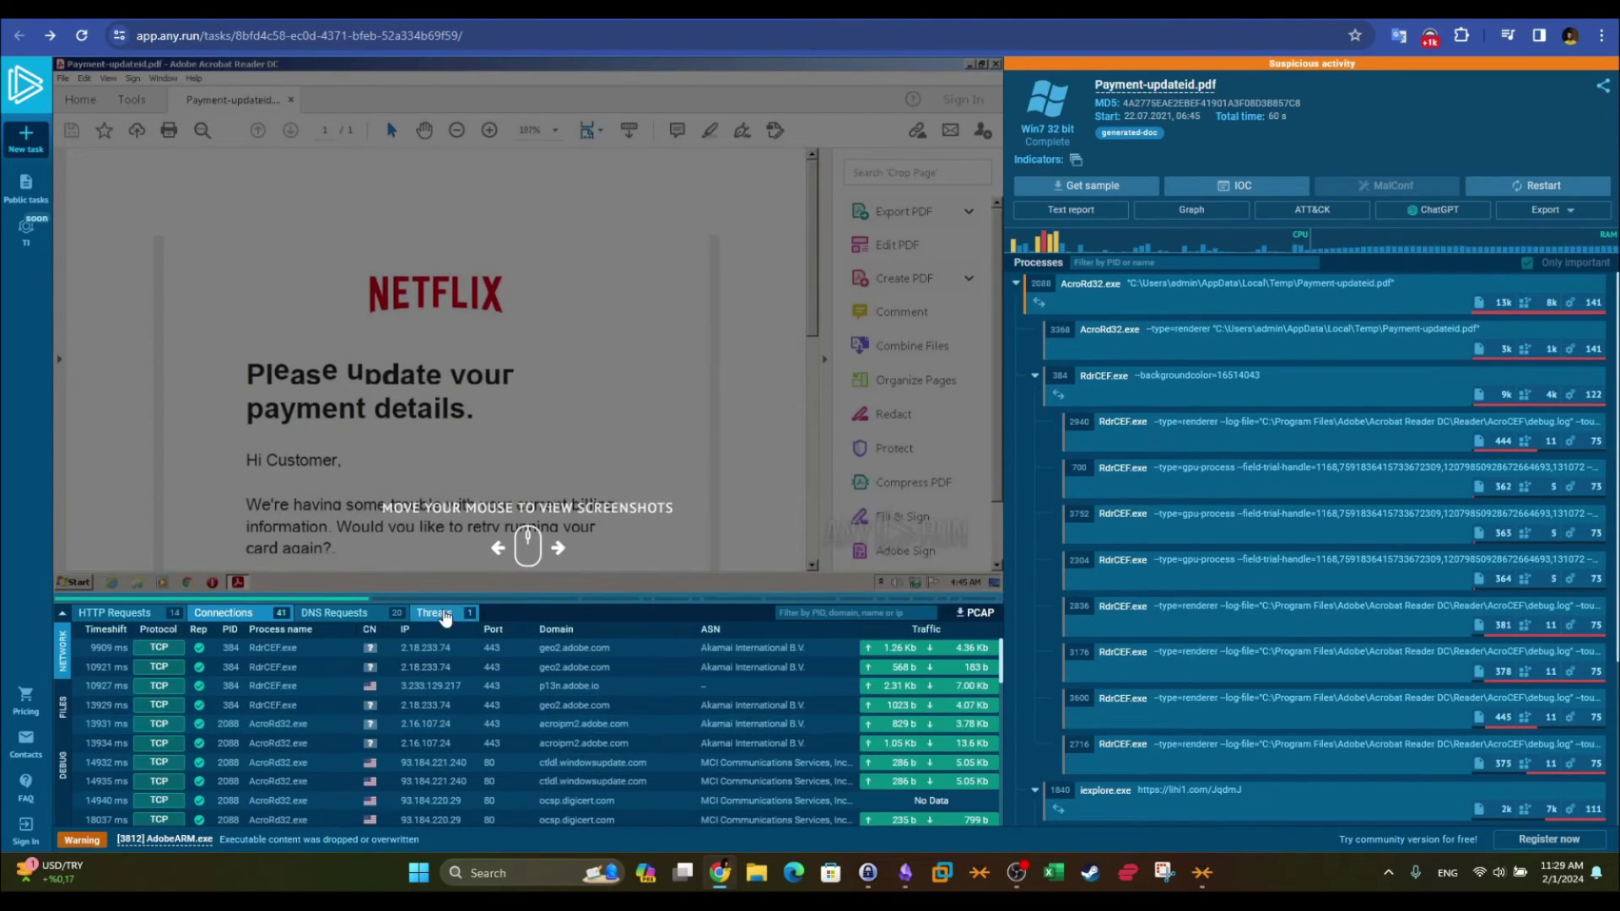
{"action": "scroll", "coordinate": [481, 717], "scroll_direction": "down", "scroll_amount": 10}
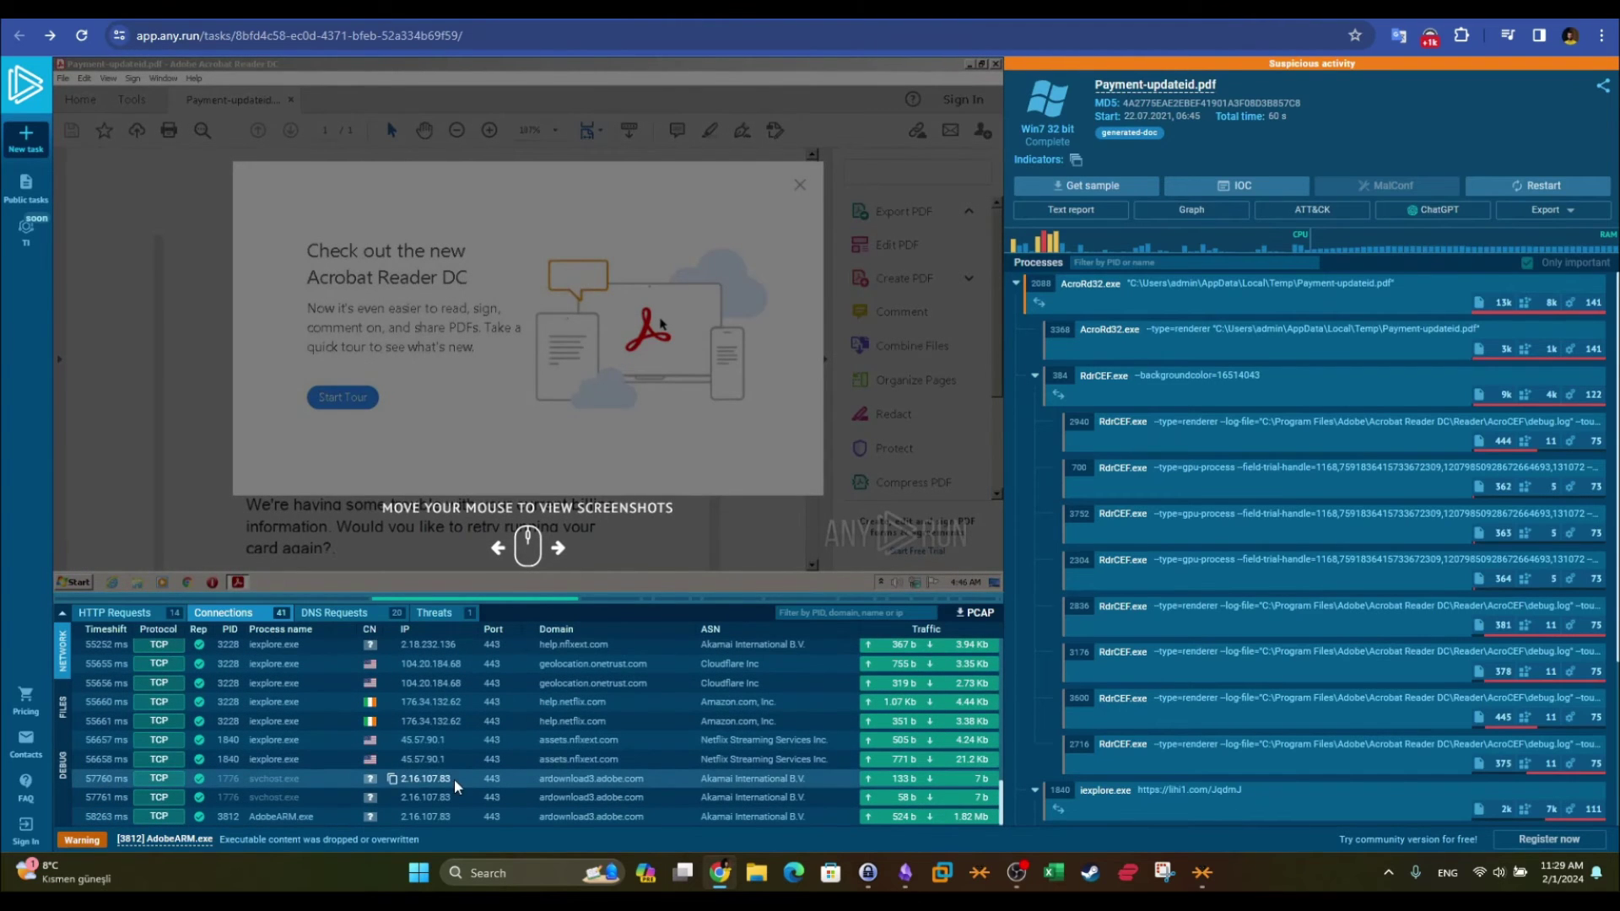
{"action": "key", "text": "ctrl+Tab"}
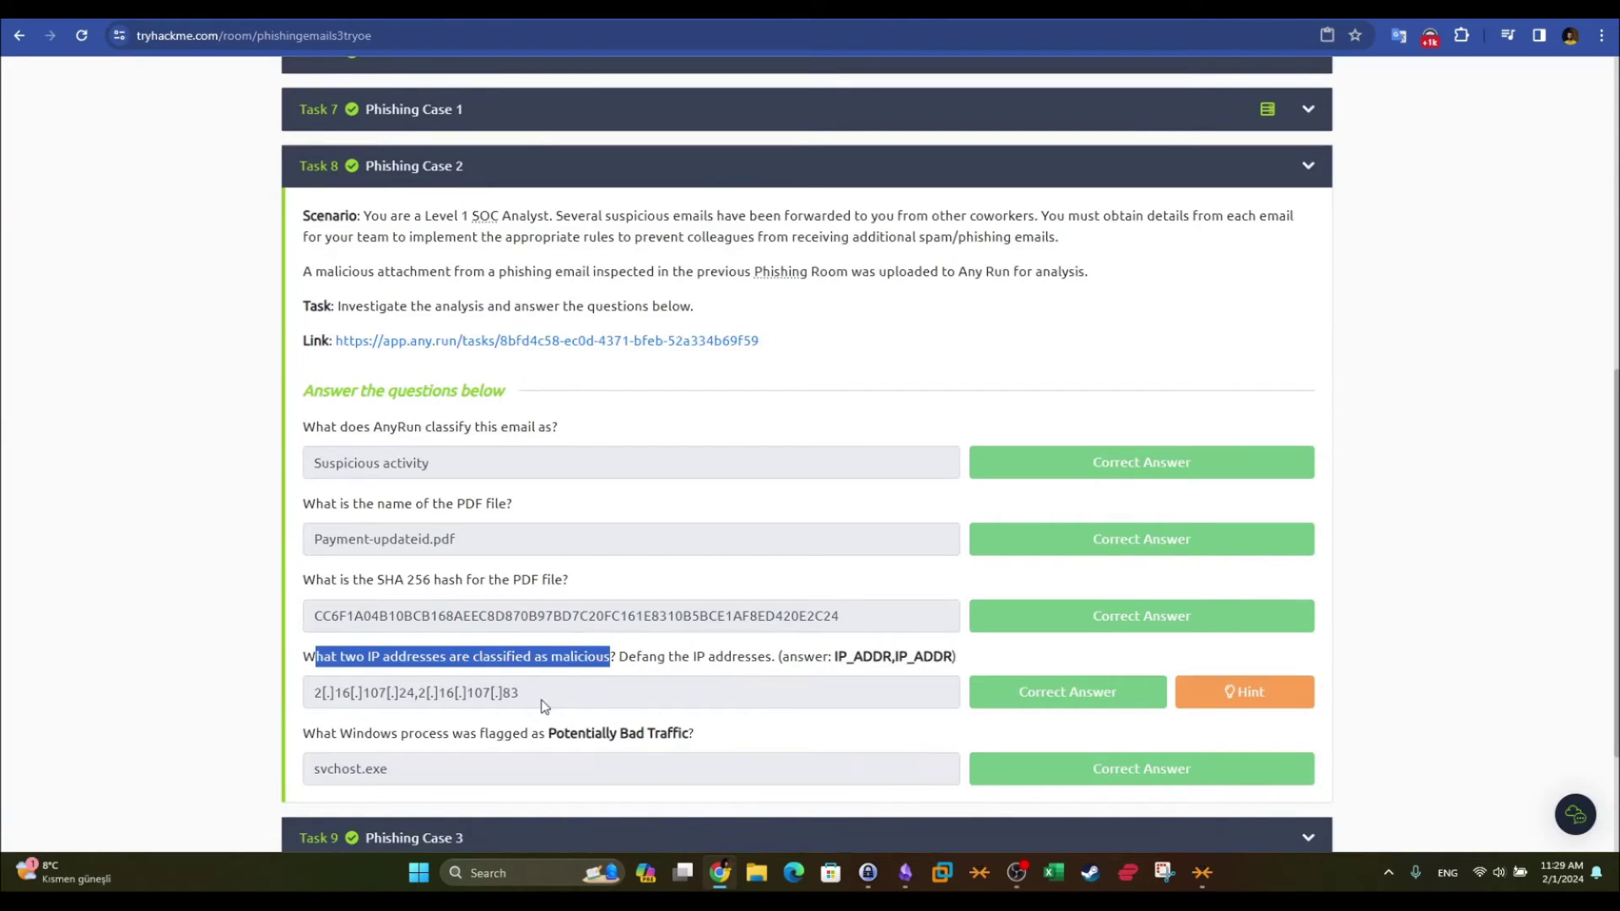
{"action": "left_click_drag", "start_coordinate": [541, 700], "coordinate": [326, 709]}
{"action": "left_click", "coordinate": [519, 701]}
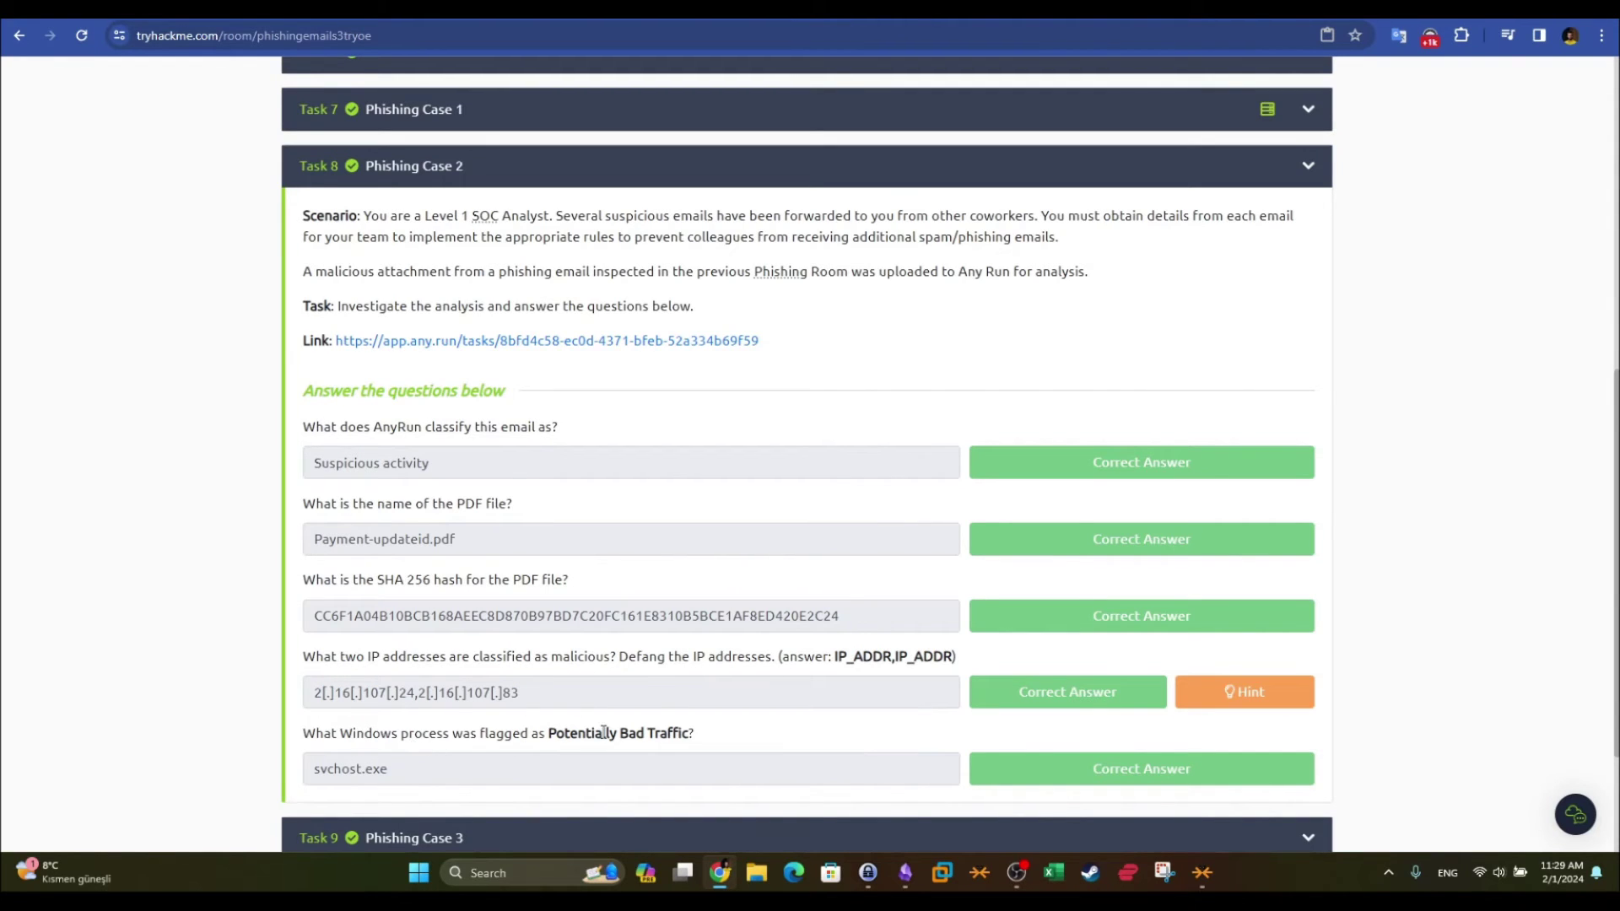
- Confirm the svchost.exe Potentially Bad Traffic threat from 2.16.107.83 against the svchost.exe answer
{"action": "key", "text": "ctrl+shift+Tab"}
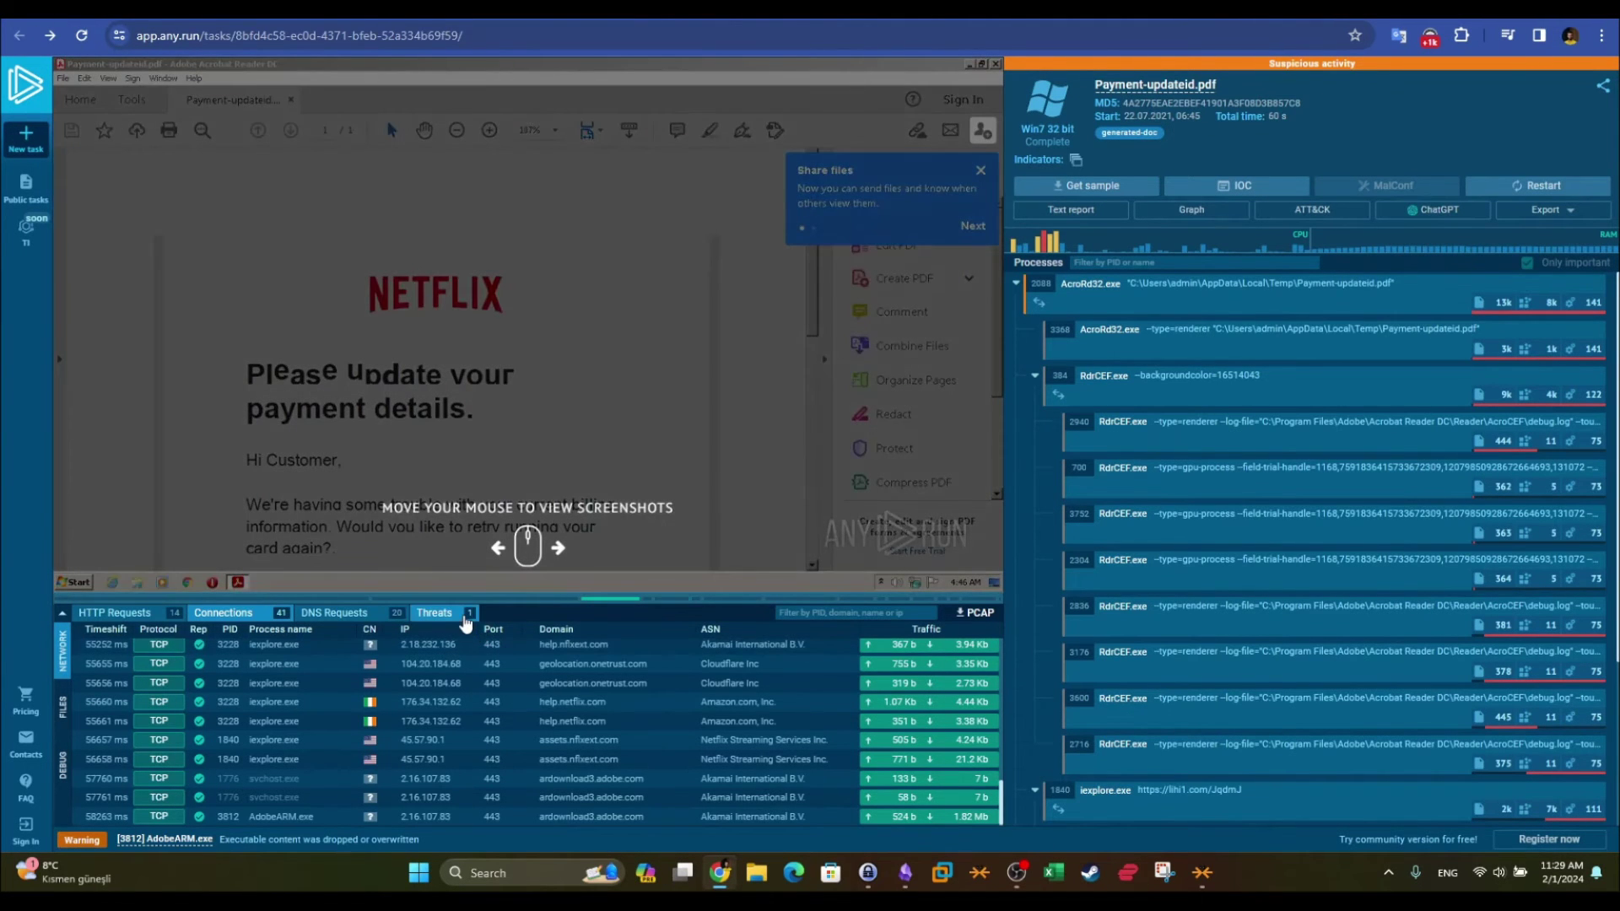
{"action": "left_click", "coordinate": [463, 619]}
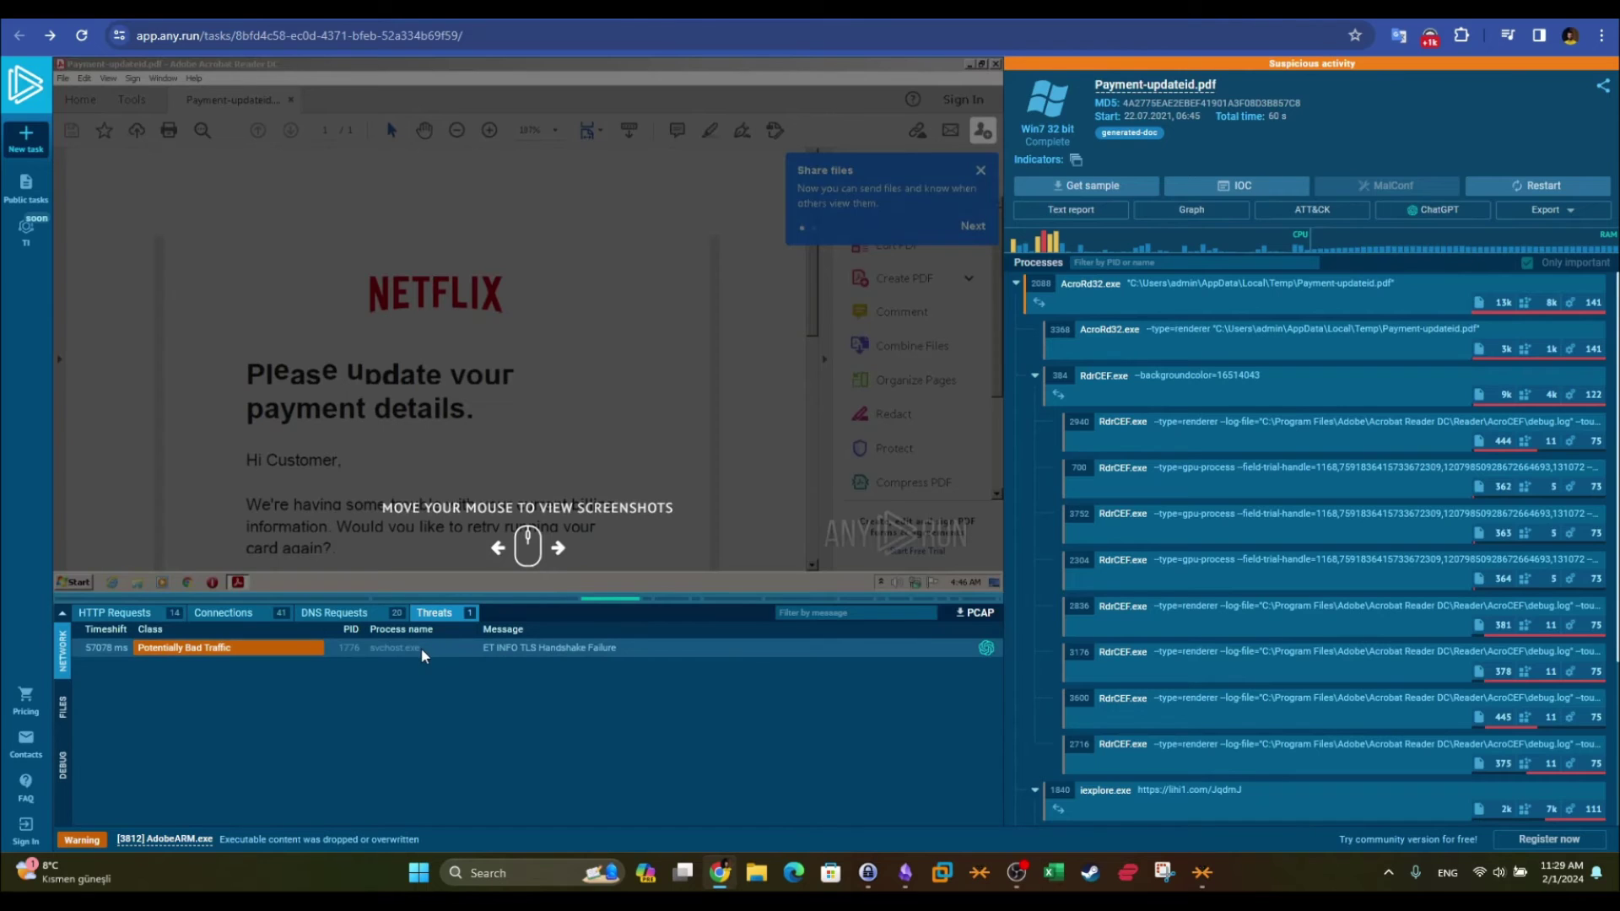
{"action": "left_click", "coordinate": [367, 655]}
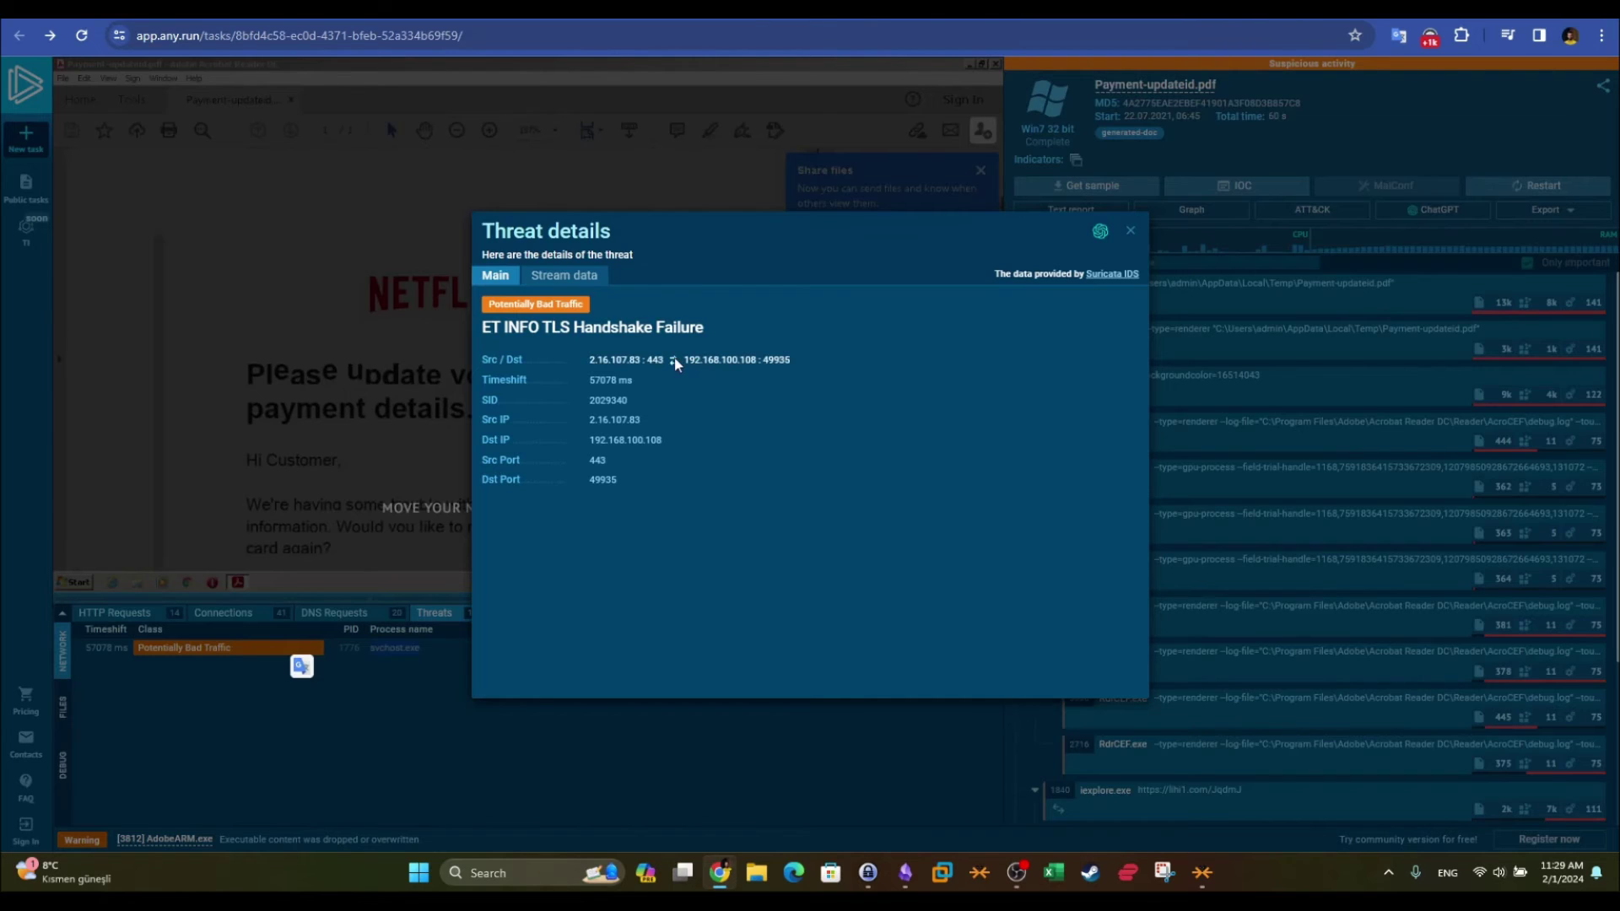
{"action": "left_click", "coordinate": [577, 362]}
{"action": "key", "text": "ctrl+Tab"}
{"action": "left_click_drag", "start_coordinate": [448, 776], "coordinate": [309, 783]}
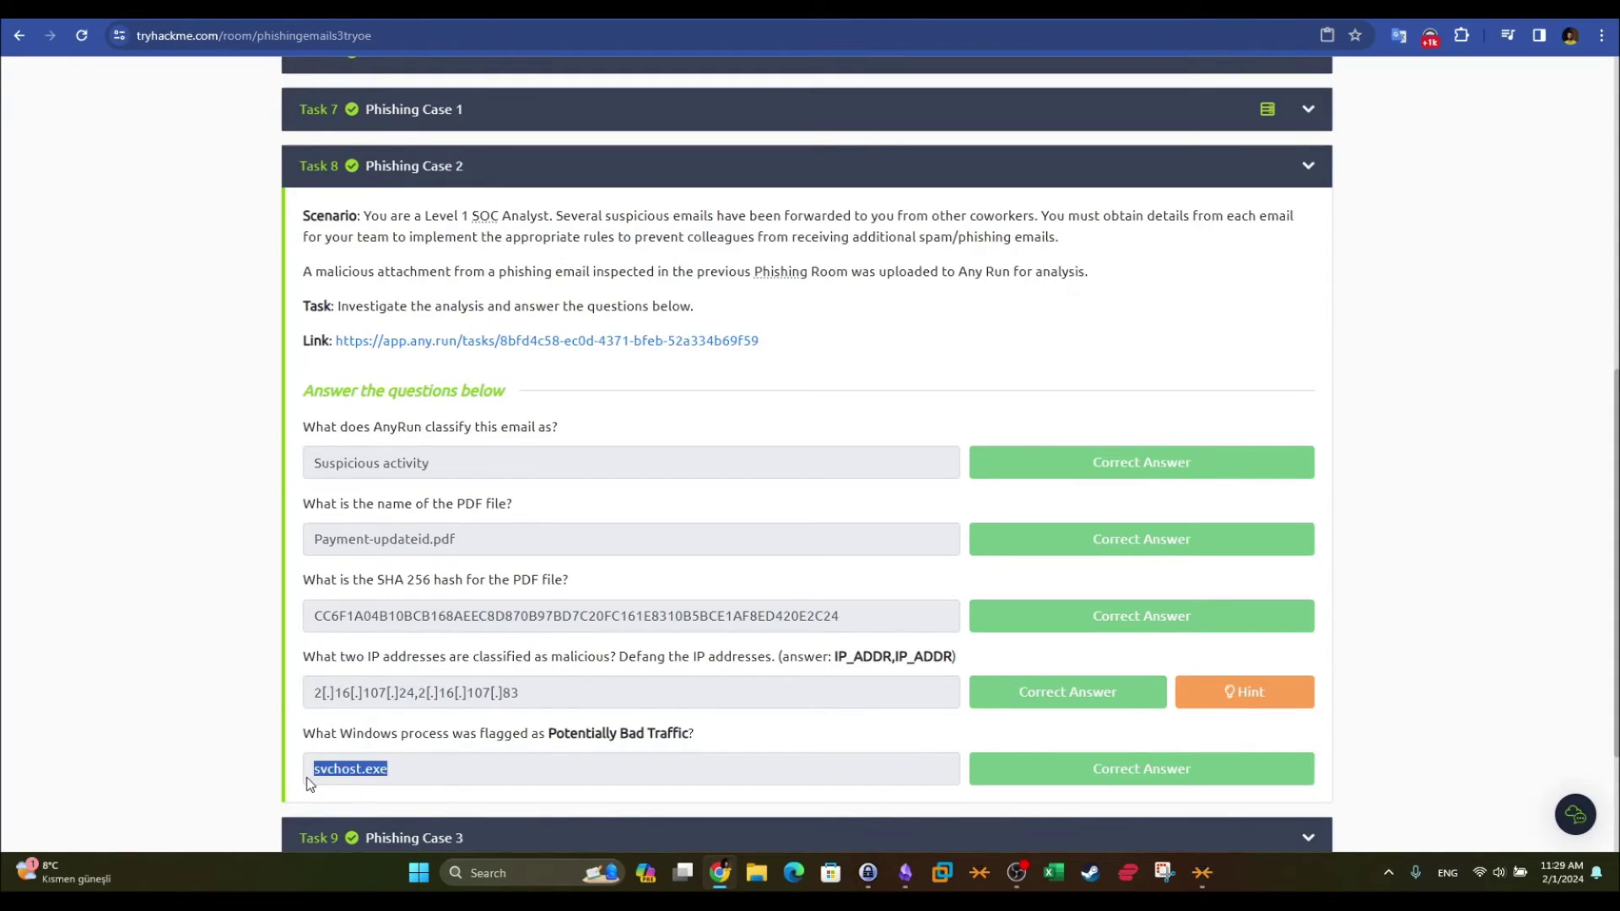
- Switch to the ANY.RUN report tab for CBJ200620039539.xlsx
{"action": "key", "text": "ctrl+shift+Tab"}
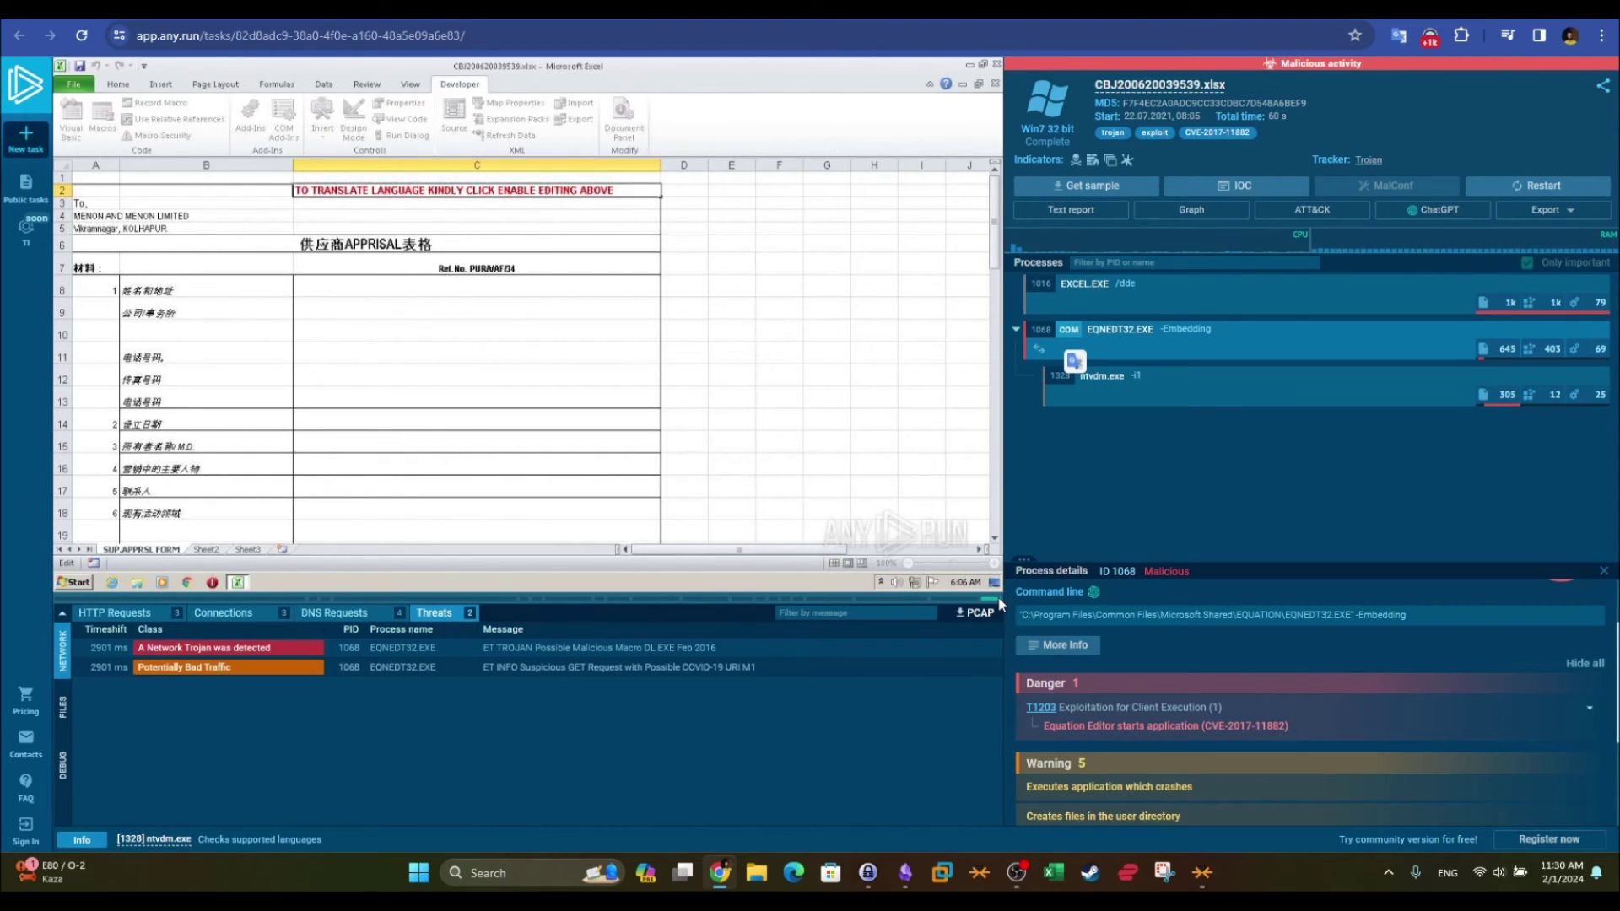
- Rewind the replay to the Excel 2010 splash screen and highlight the Malicious activity verdict
{"action": "left_click_drag", "start_coordinate": [1000, 603], "coordinate": [130, 598]}
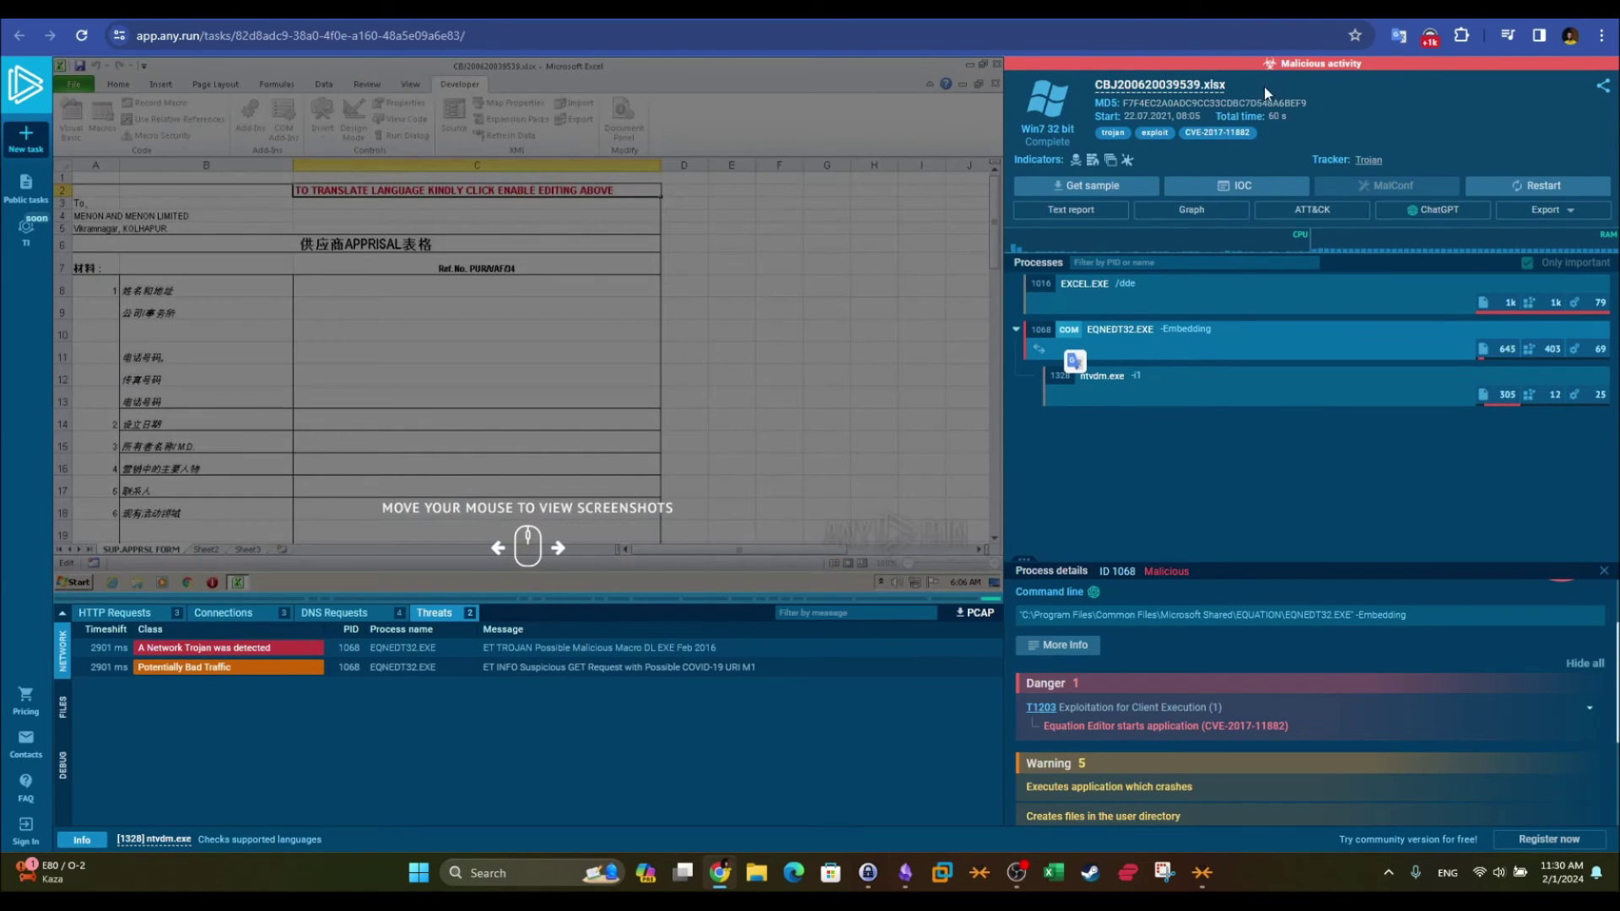
{"action": "left_click_drag", "start_coordinate": [1363, 63], "coordinate": [1287, 70]}
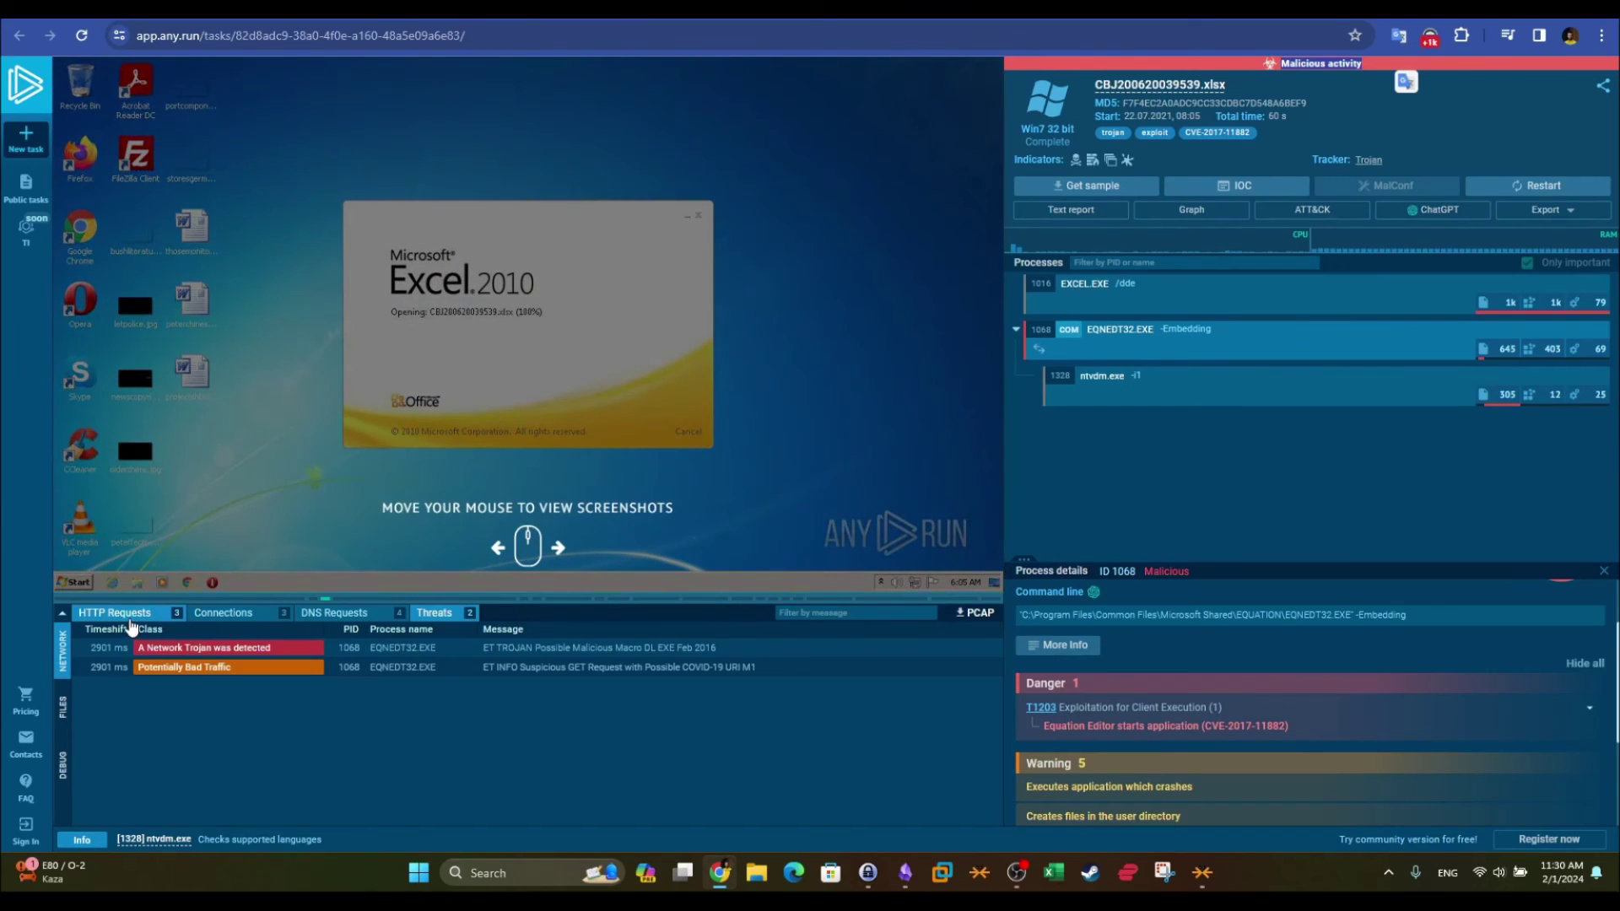
- Review the COVID19.exe and findresults.site request URLs, then list the connections with their IPs
{"action": "left_click", "coordinate": [128, 616]}
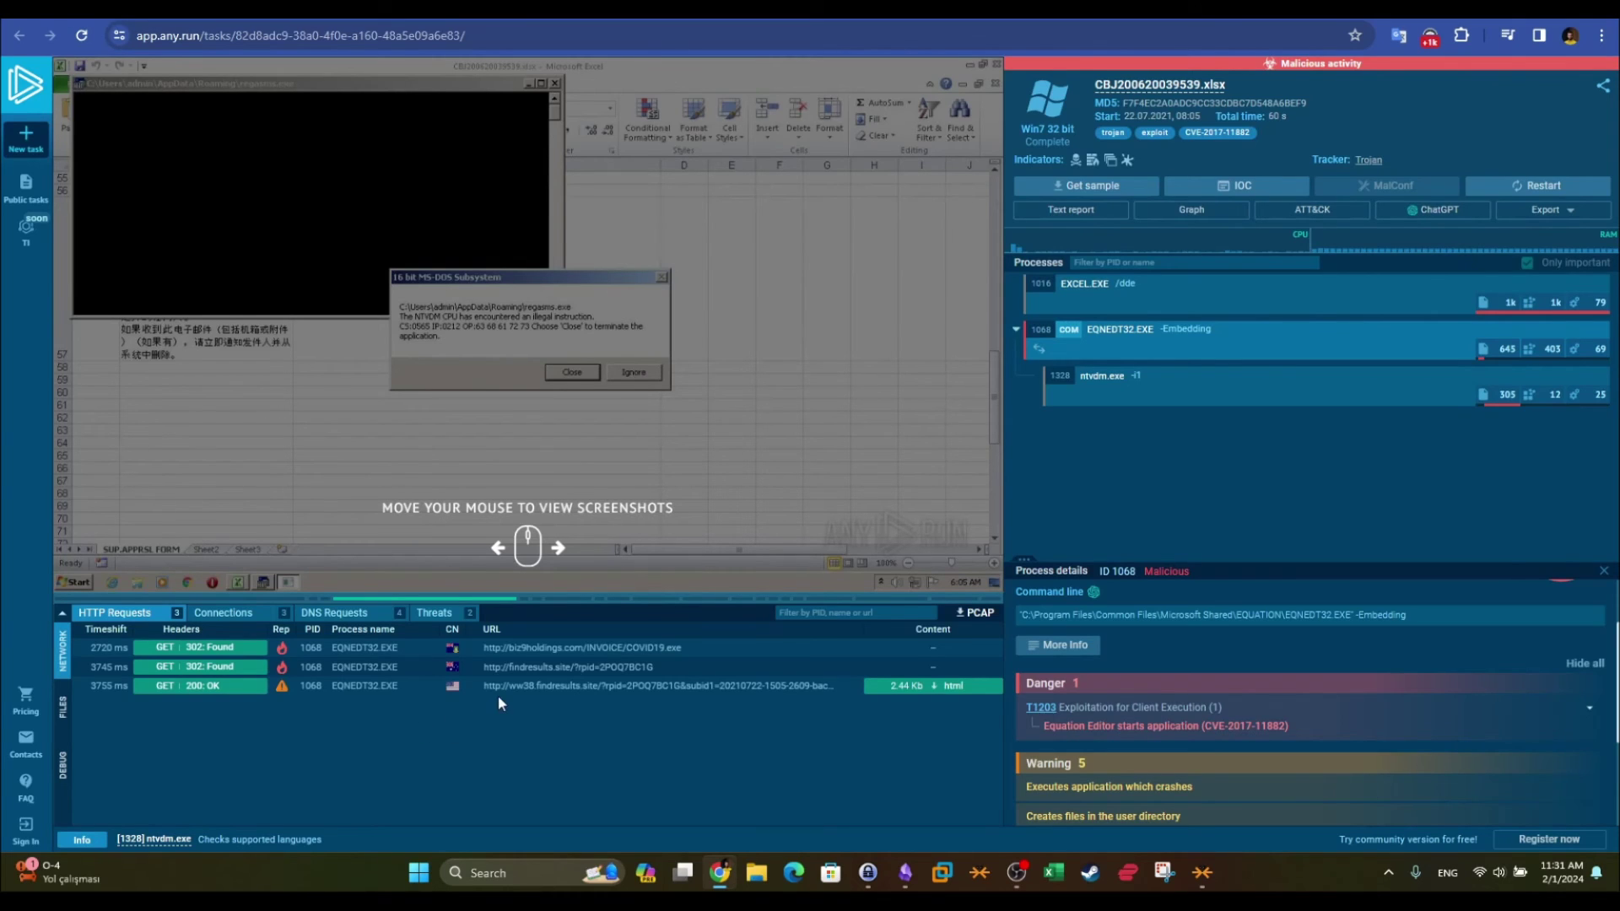
{"action": "left_click_drag", "start_coordinate": [699, 646], "coordinate": [483, 648]}
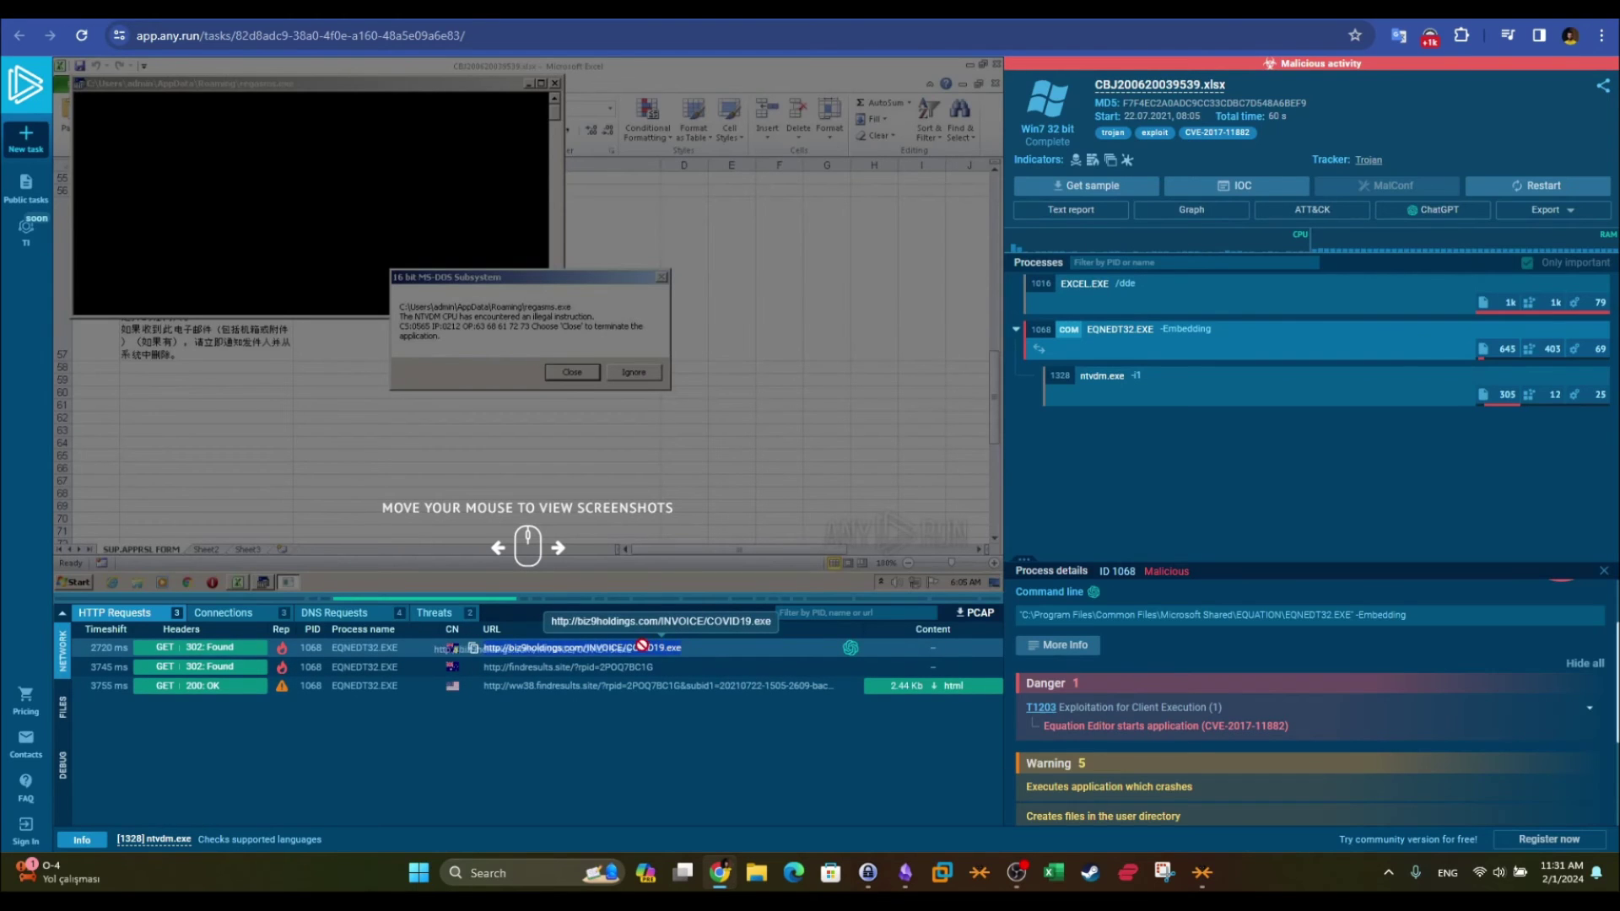
{"action": "left_click", "coordinate": [667, 668]}
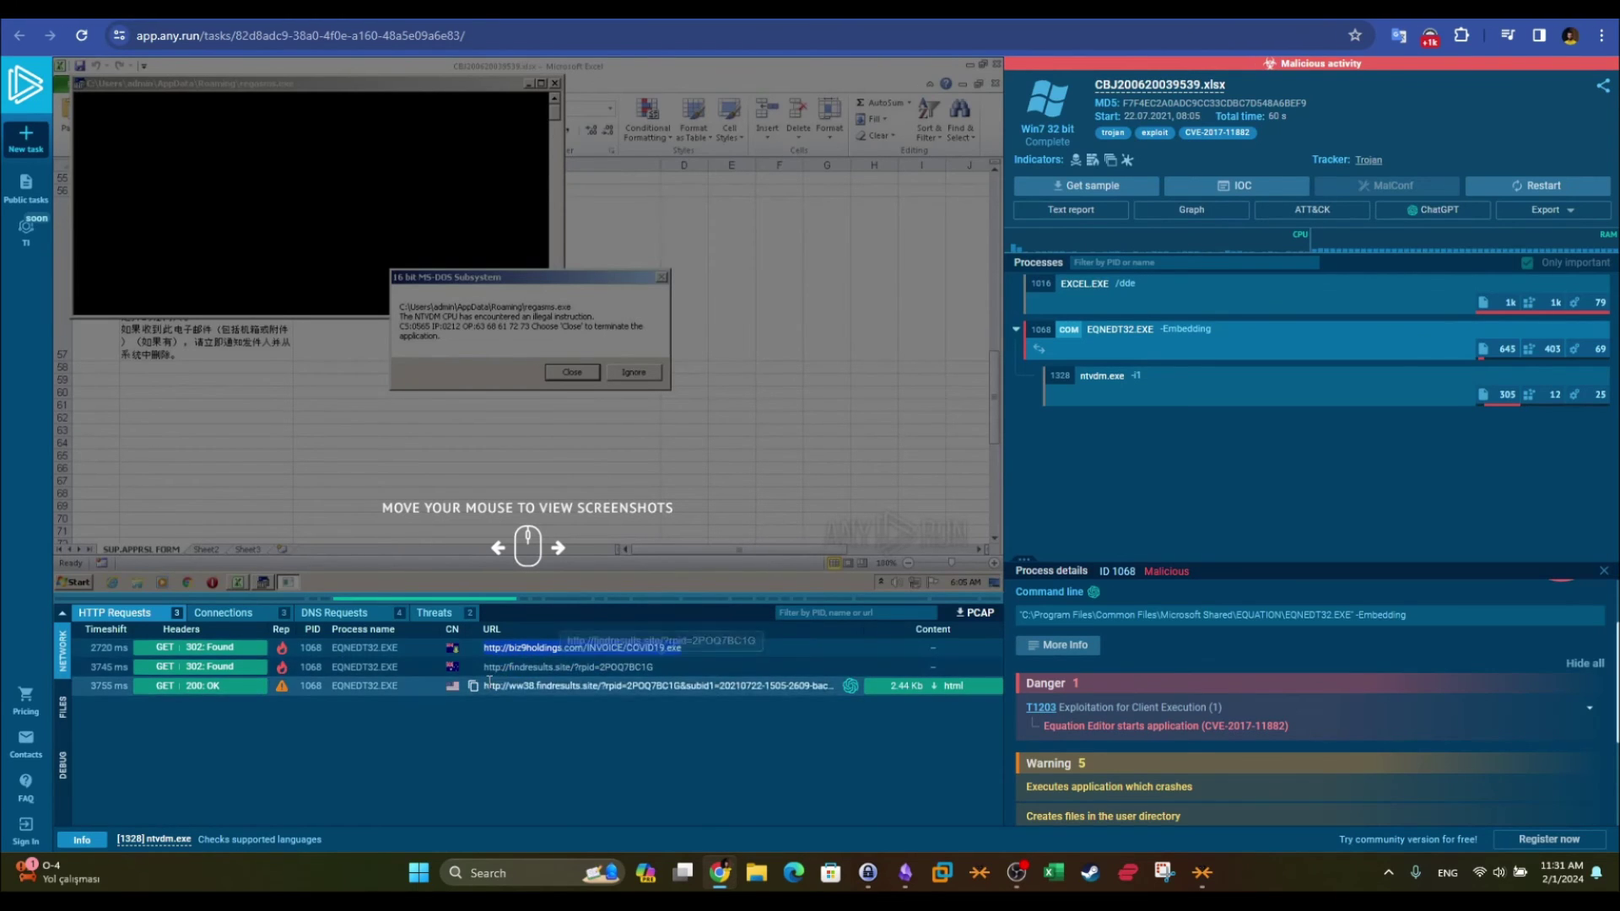
{"action": "left_click_drag", "start_coordinate": [666, 673], "coordinate": [490, 668]}
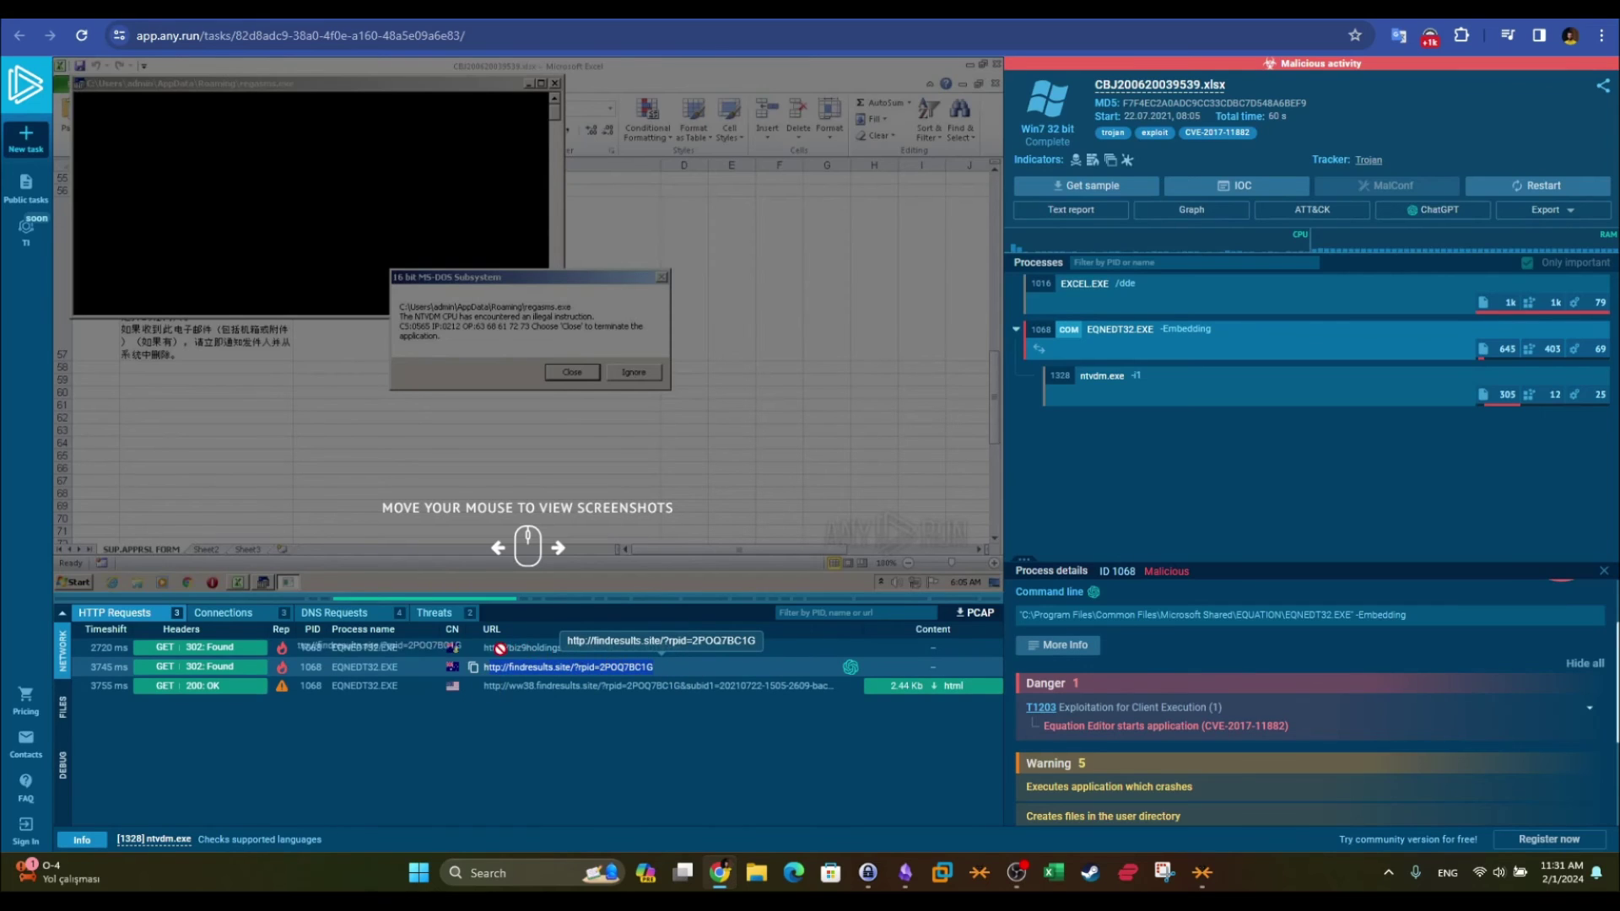
{"action": "left_click", "coordinate": [433, 738]}
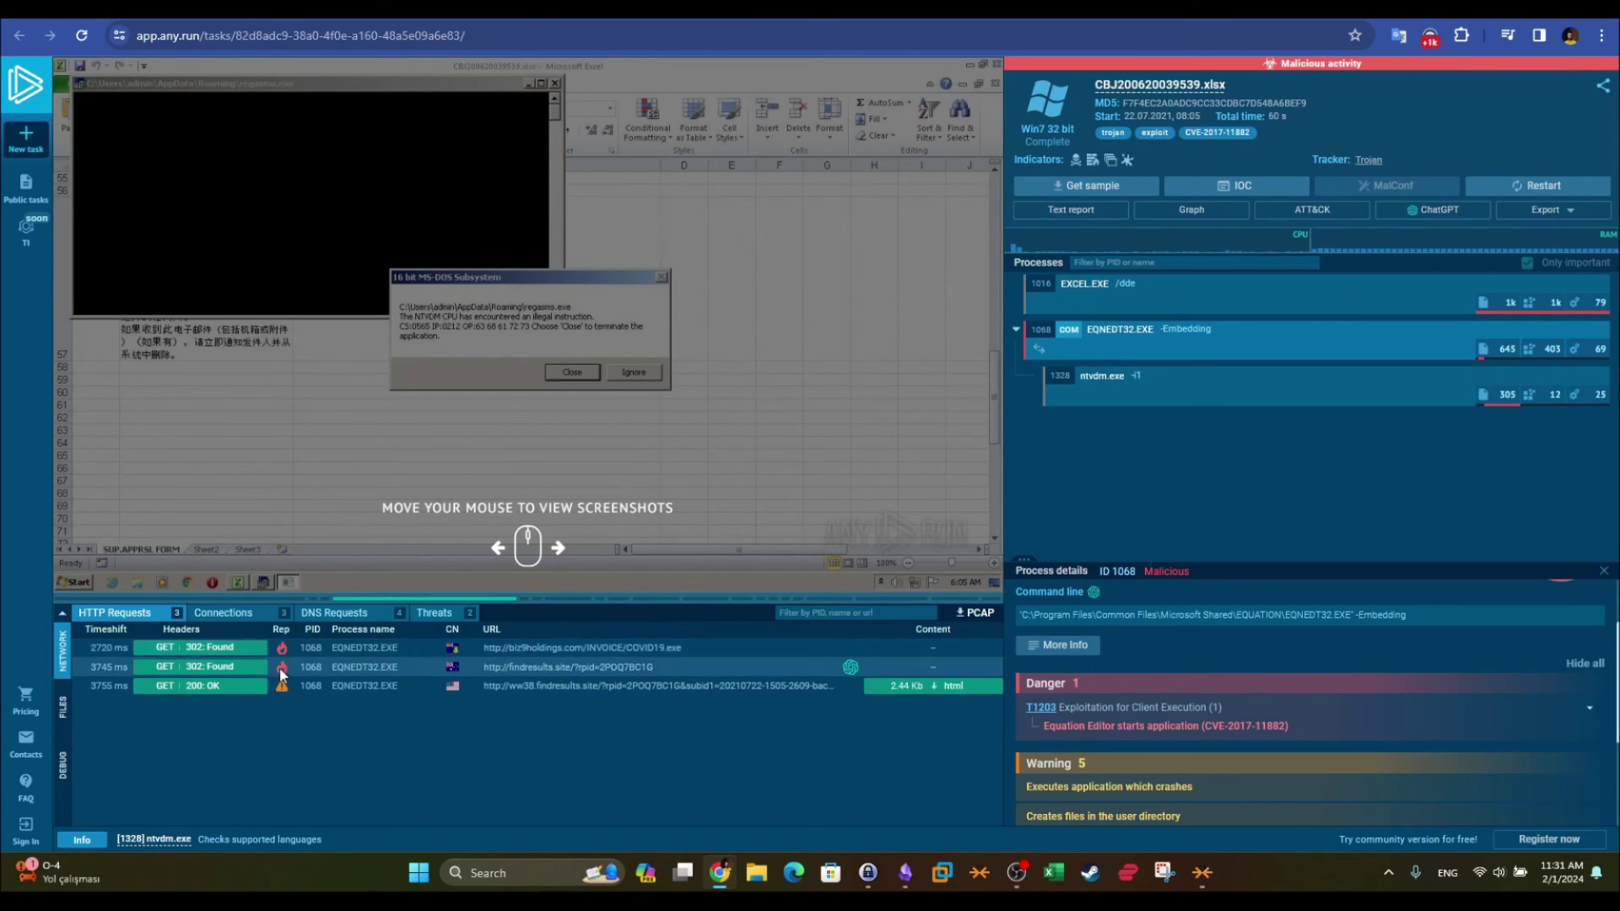
{"action": "left_click", "coordinate": [223, 613]}
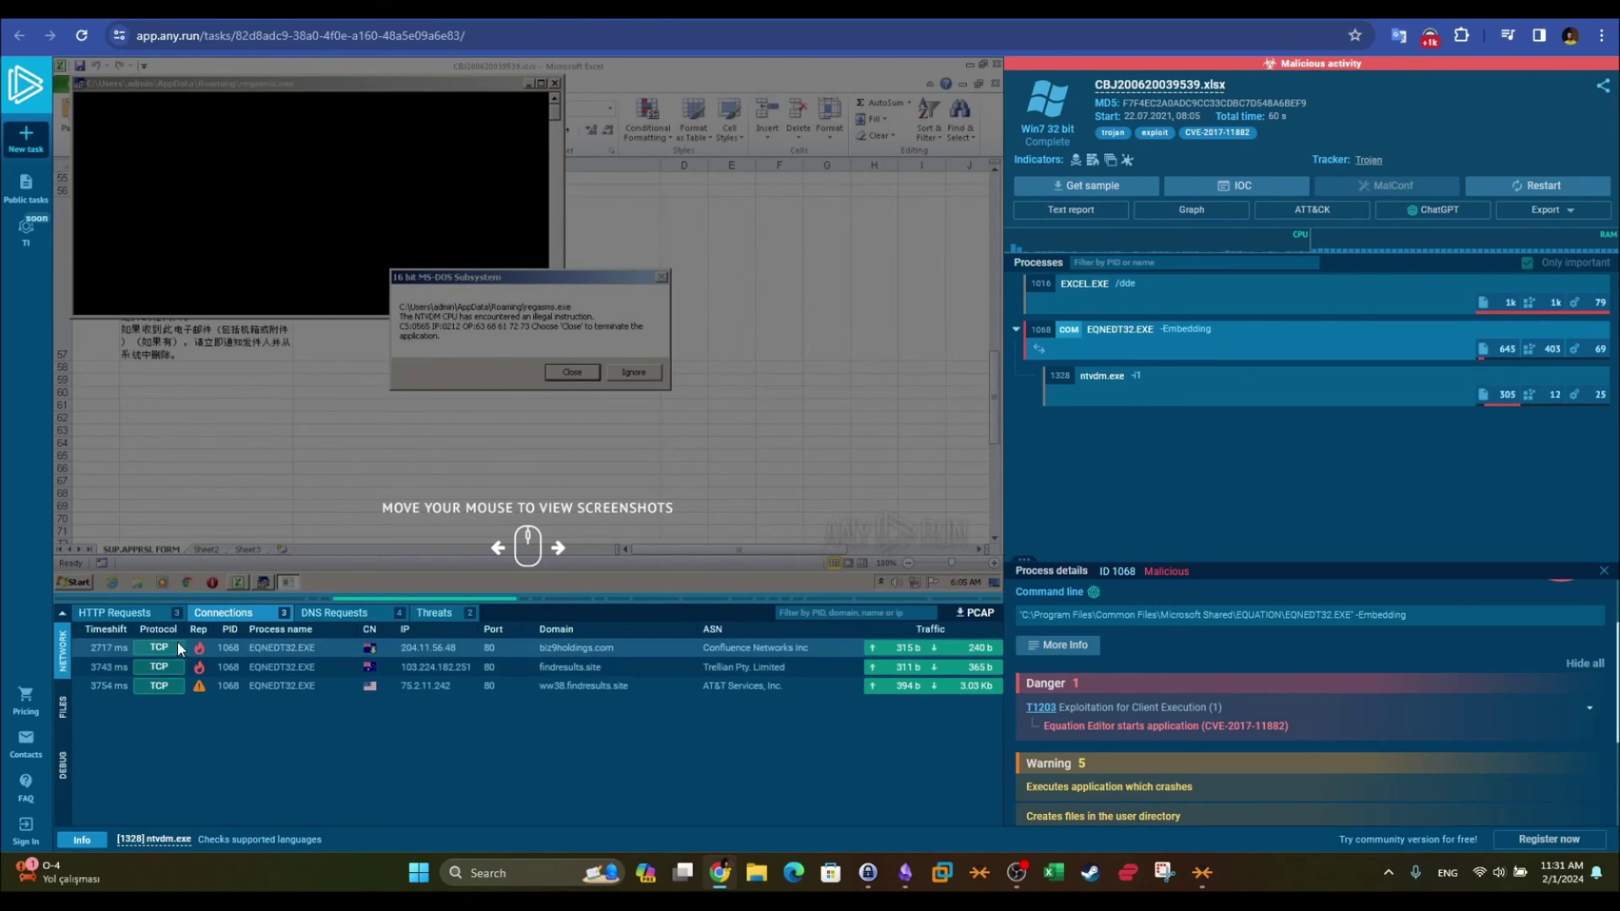
- Check the sample's DNS lookups, then list EQNEDT32.EXE's two flagged threats
{"action": "left_click", "coordinate": [371, 613]}
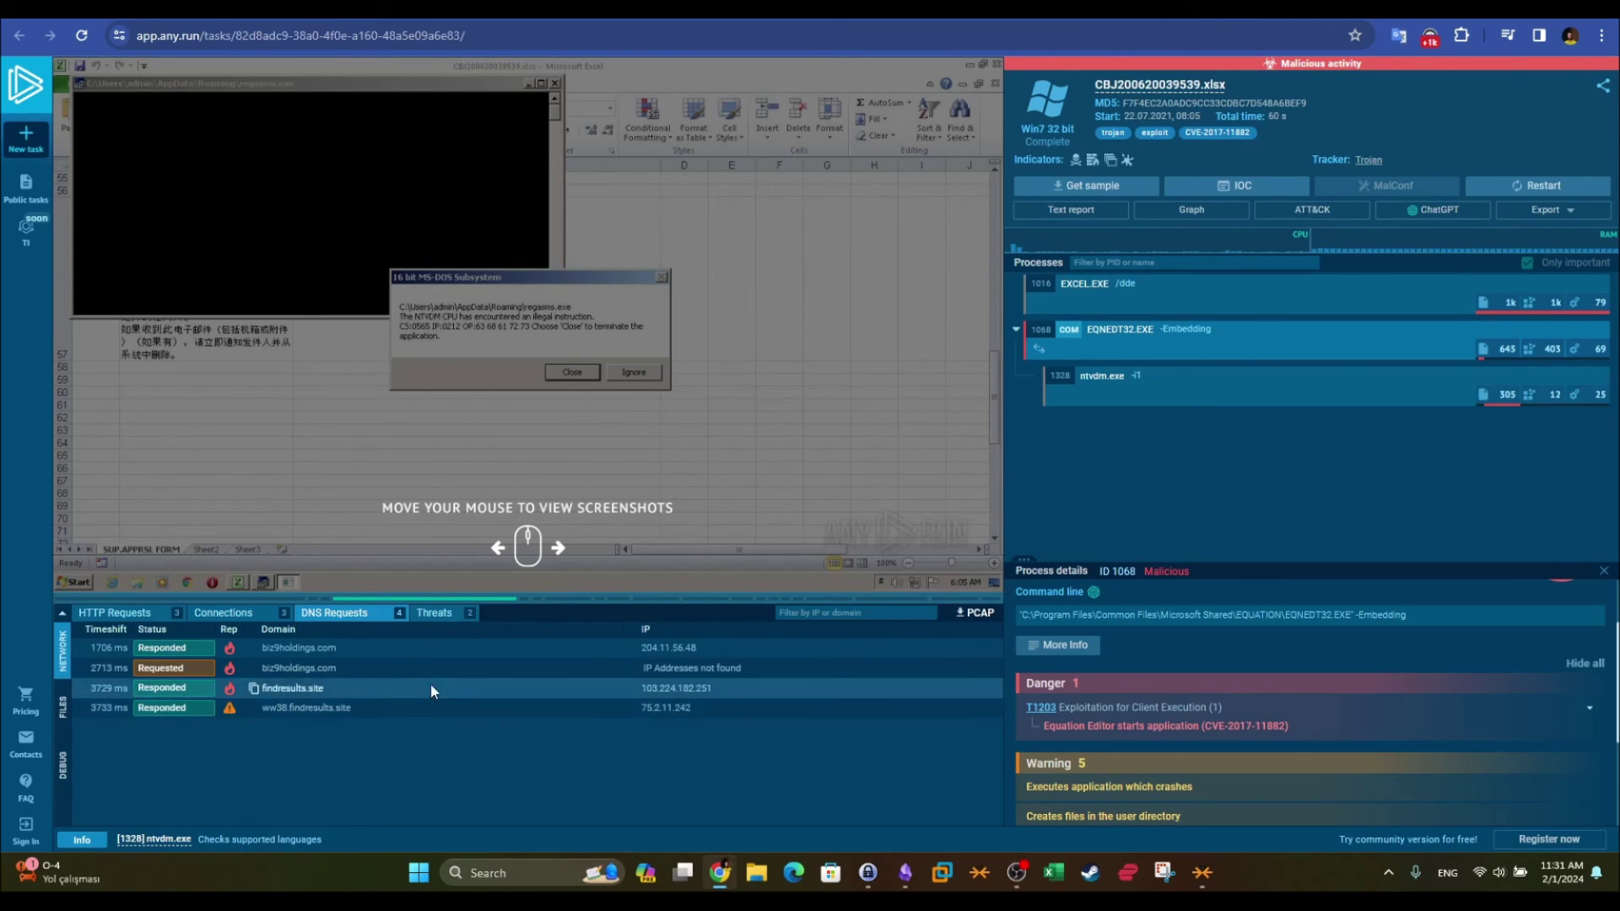
{"action": "left_click", "coordinate": [433, 620]}
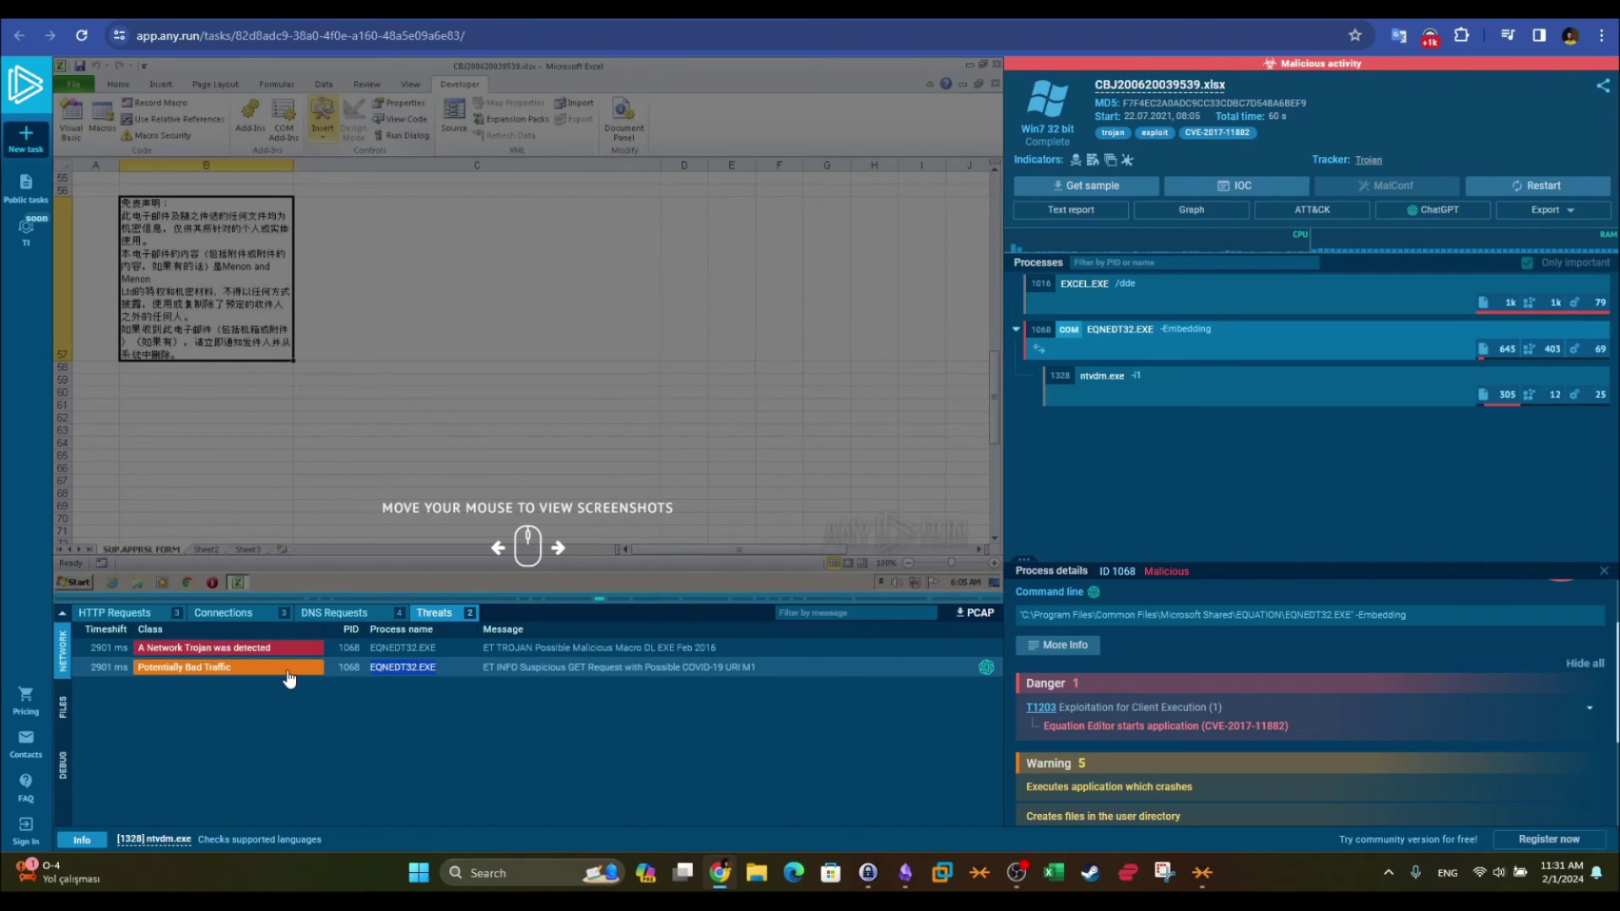
{"action": "left_click", "coordinate": [290, 678]}
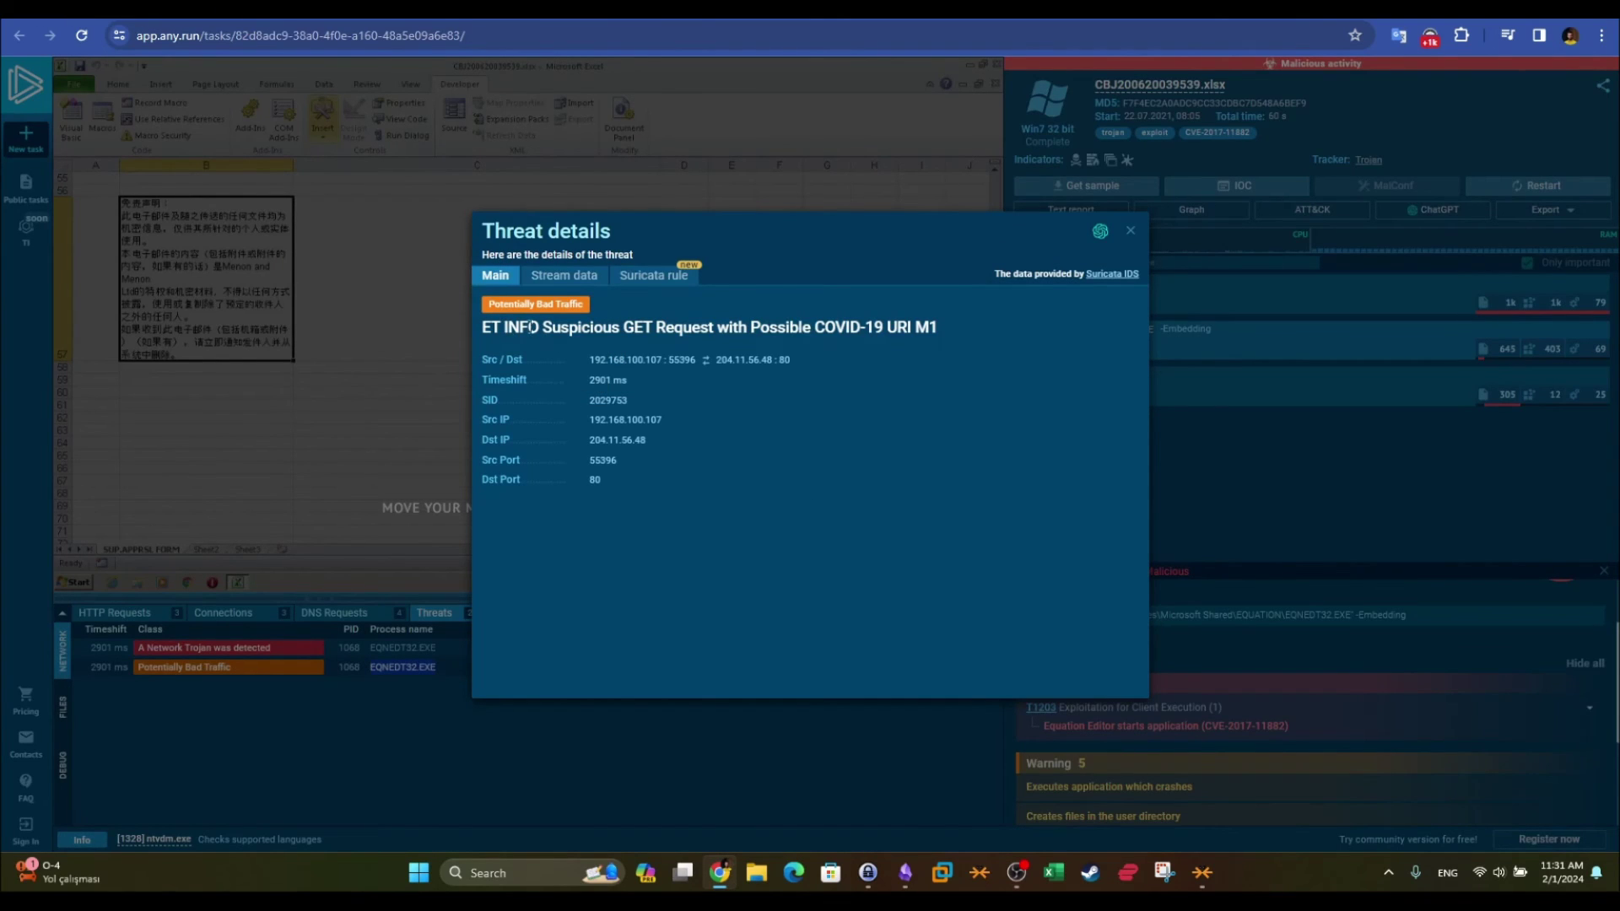
{"action": "left_click_drag", "start_coordinate": [541, 327], "coordinate": [714, 325]}
{"action": "left_click", "coordinate": [1133, 233]}
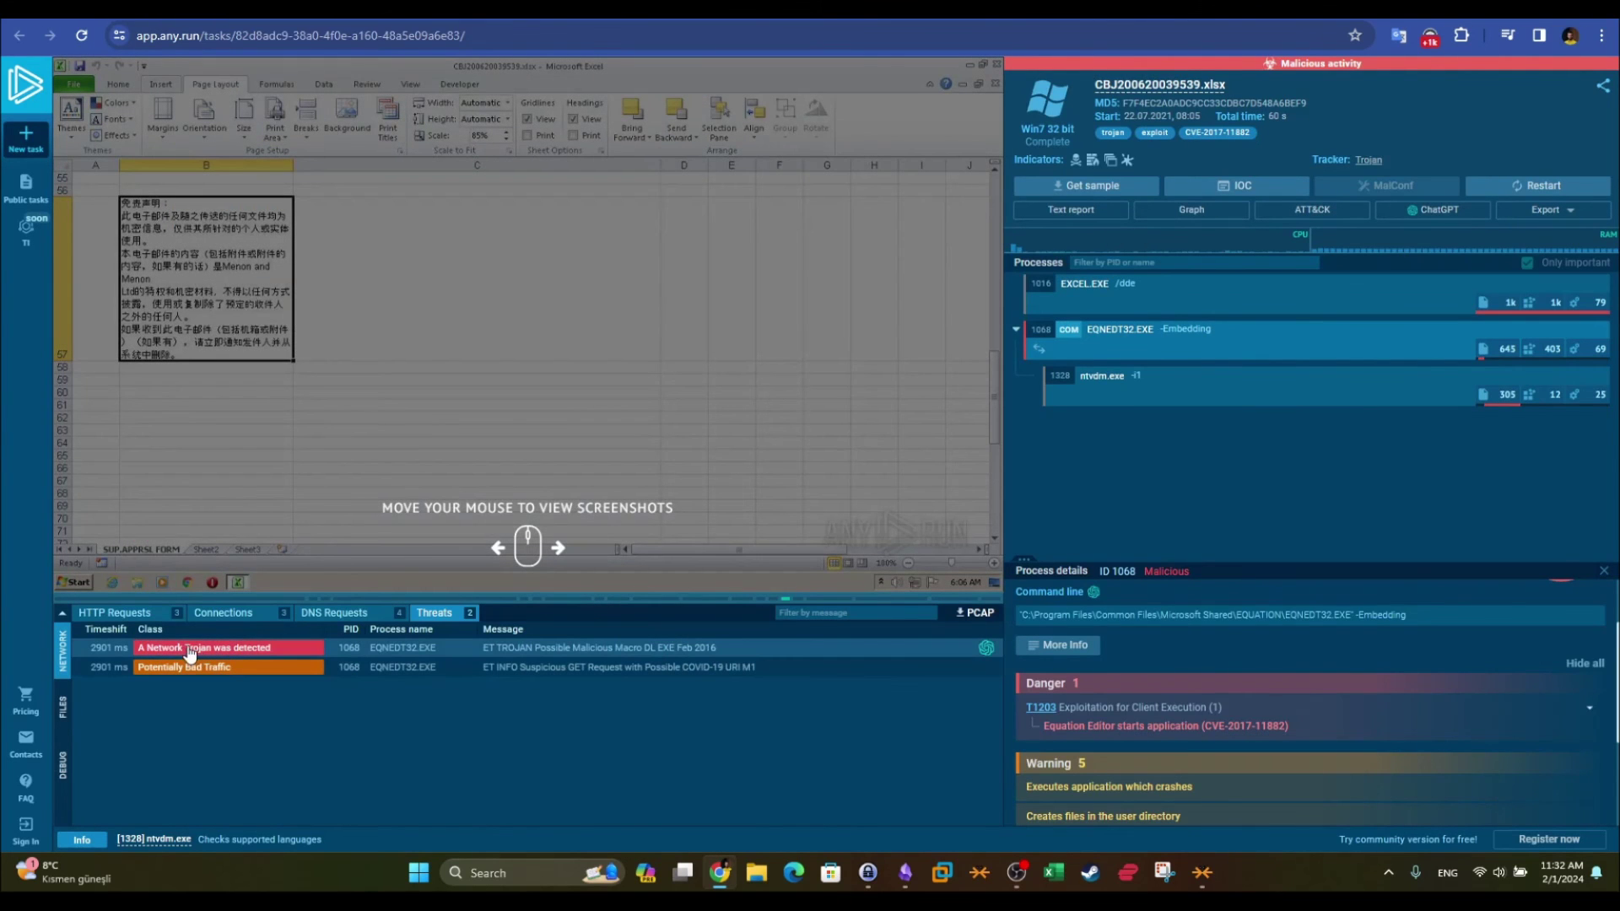
{"action": "left_click", "coordinate": [194, 655]}
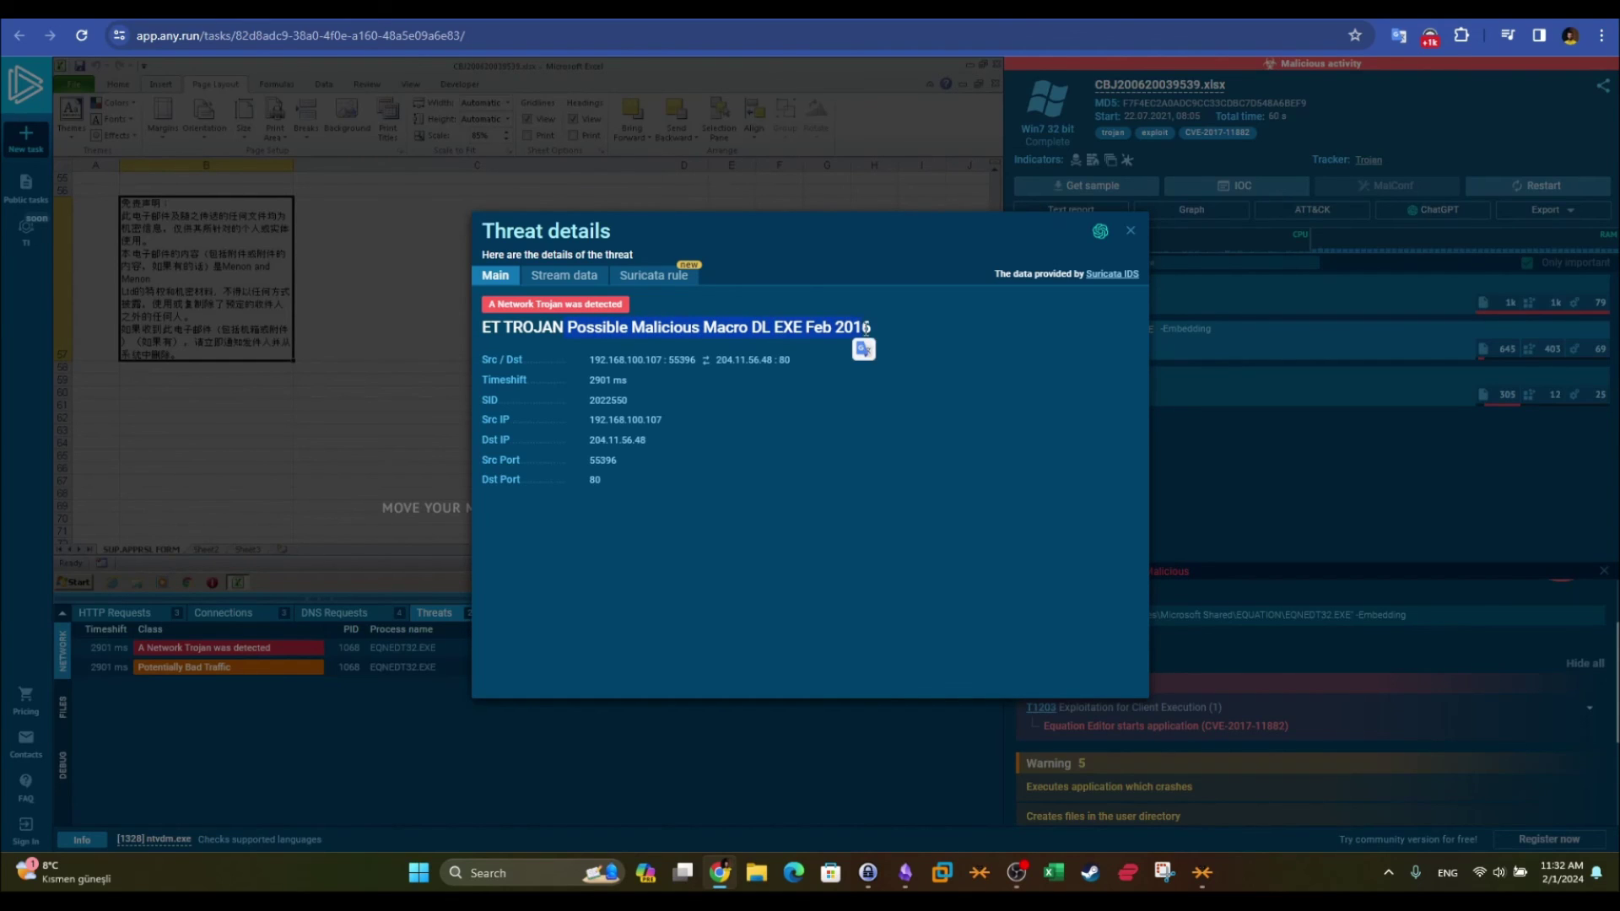
{"action": "left_click", "coordinate": [758, 318]}
{"action": "left_click", "coordinate": [1131, 230]}
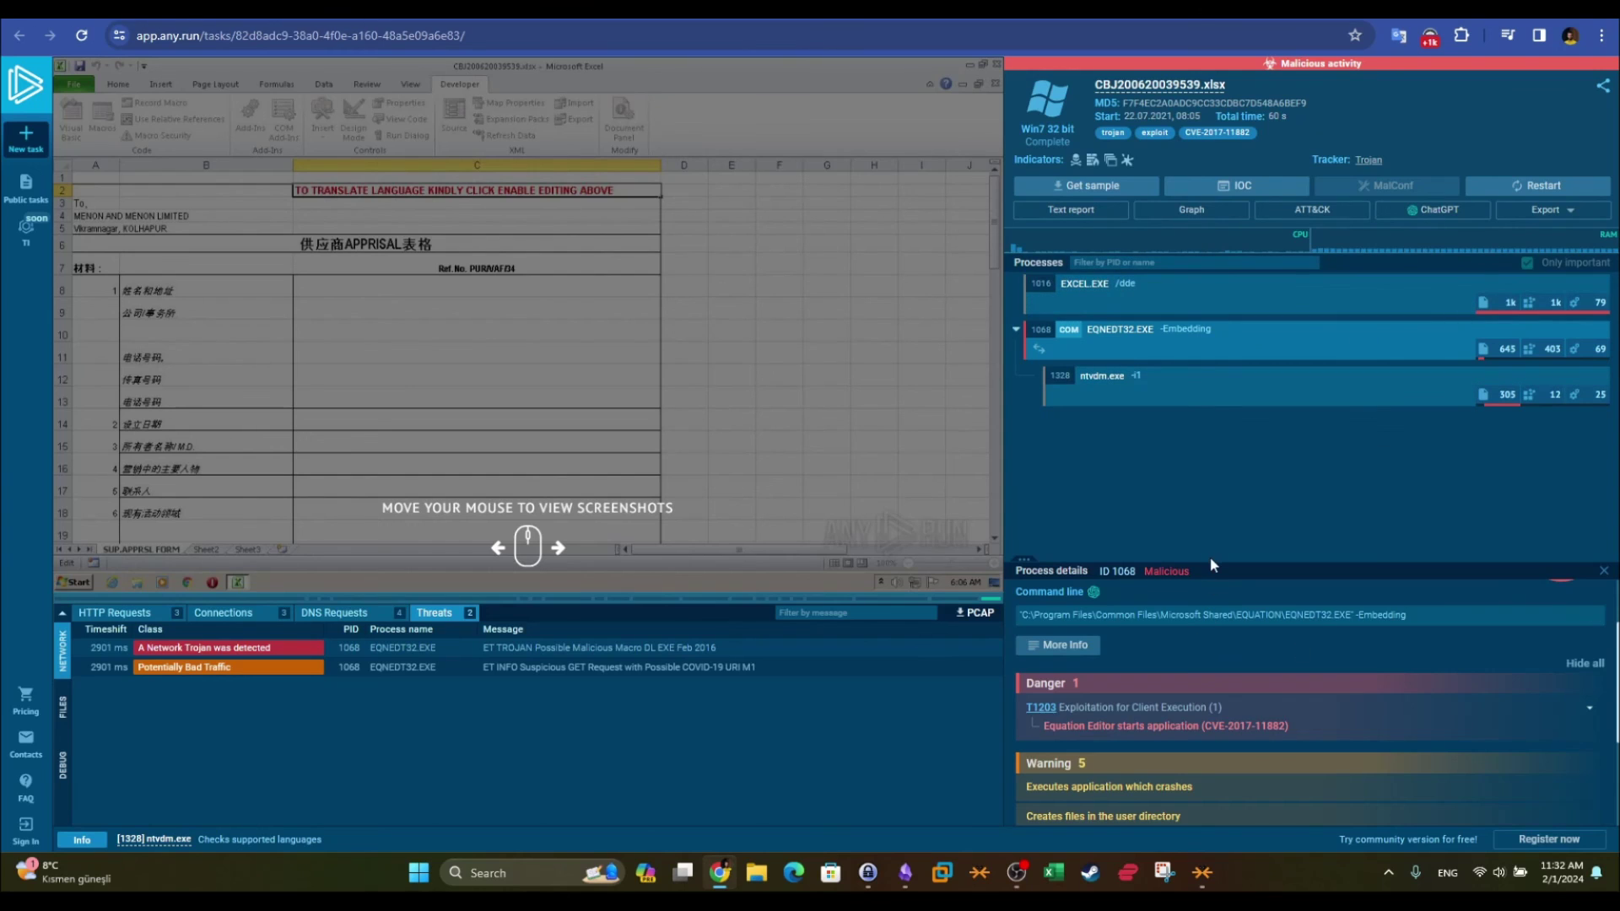
{"action": "scroll", "coordinate": [1157, 595], "scroll_direction": "up", "scroll_amount": 3}
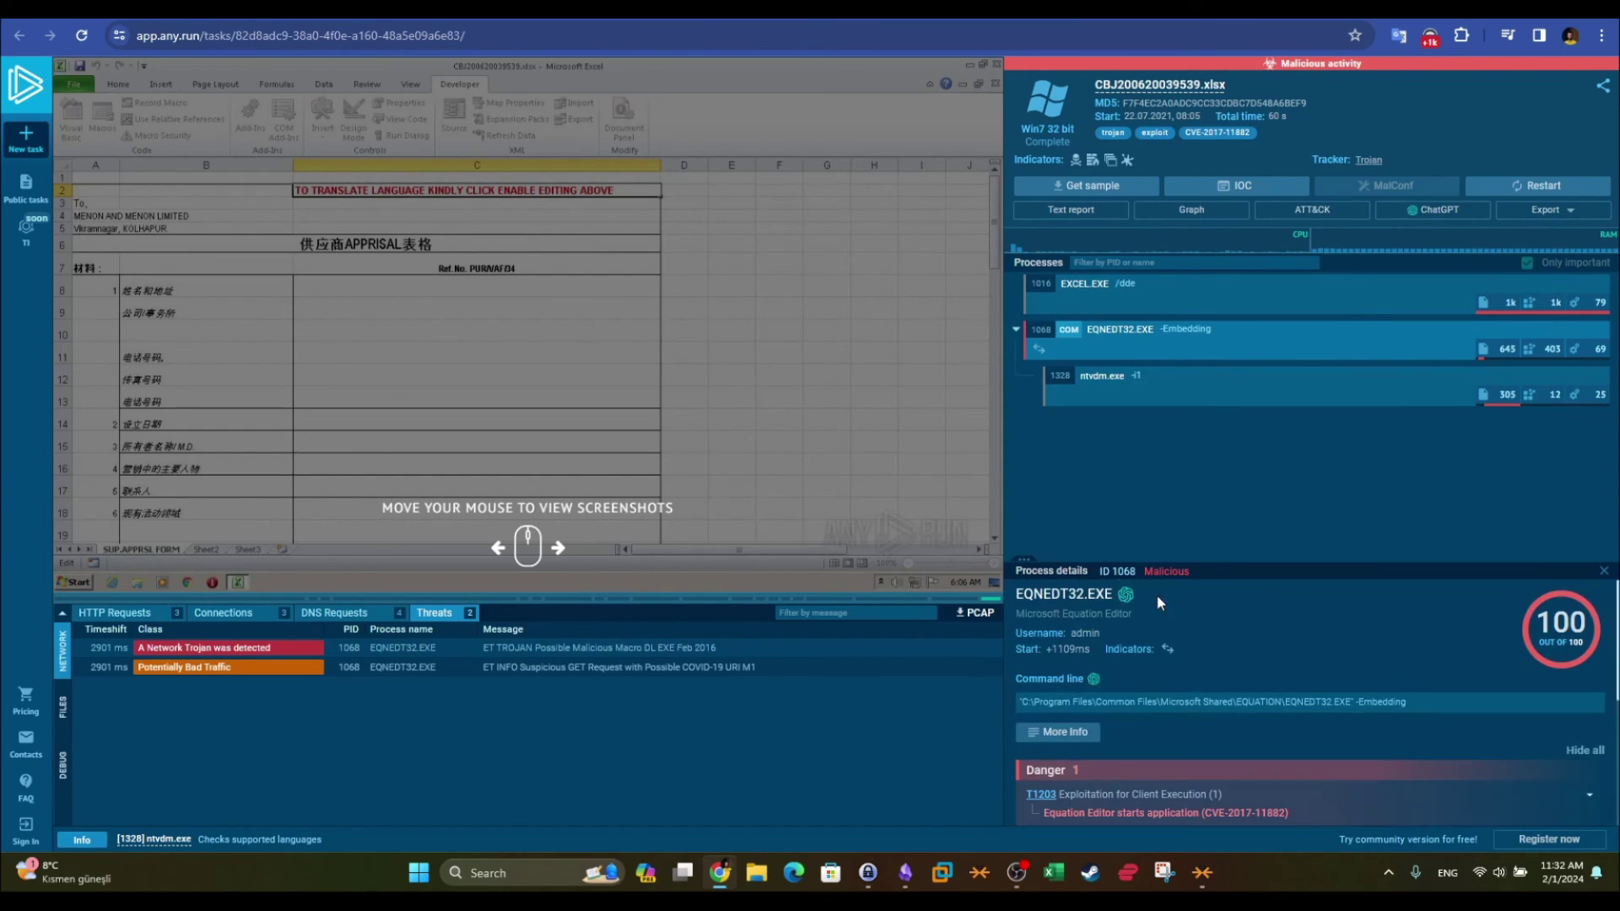
{"action": "double_click", "coordinate": [1089, 595]}
{"action": "scroll", "coordinate": [1195, 598], "scroll_direction": "down", "scroll_amount": 1}
{"action": "scroll", "coordinate": [1198, 606], "scroll_direction": "down", "scroll_amount": 1}
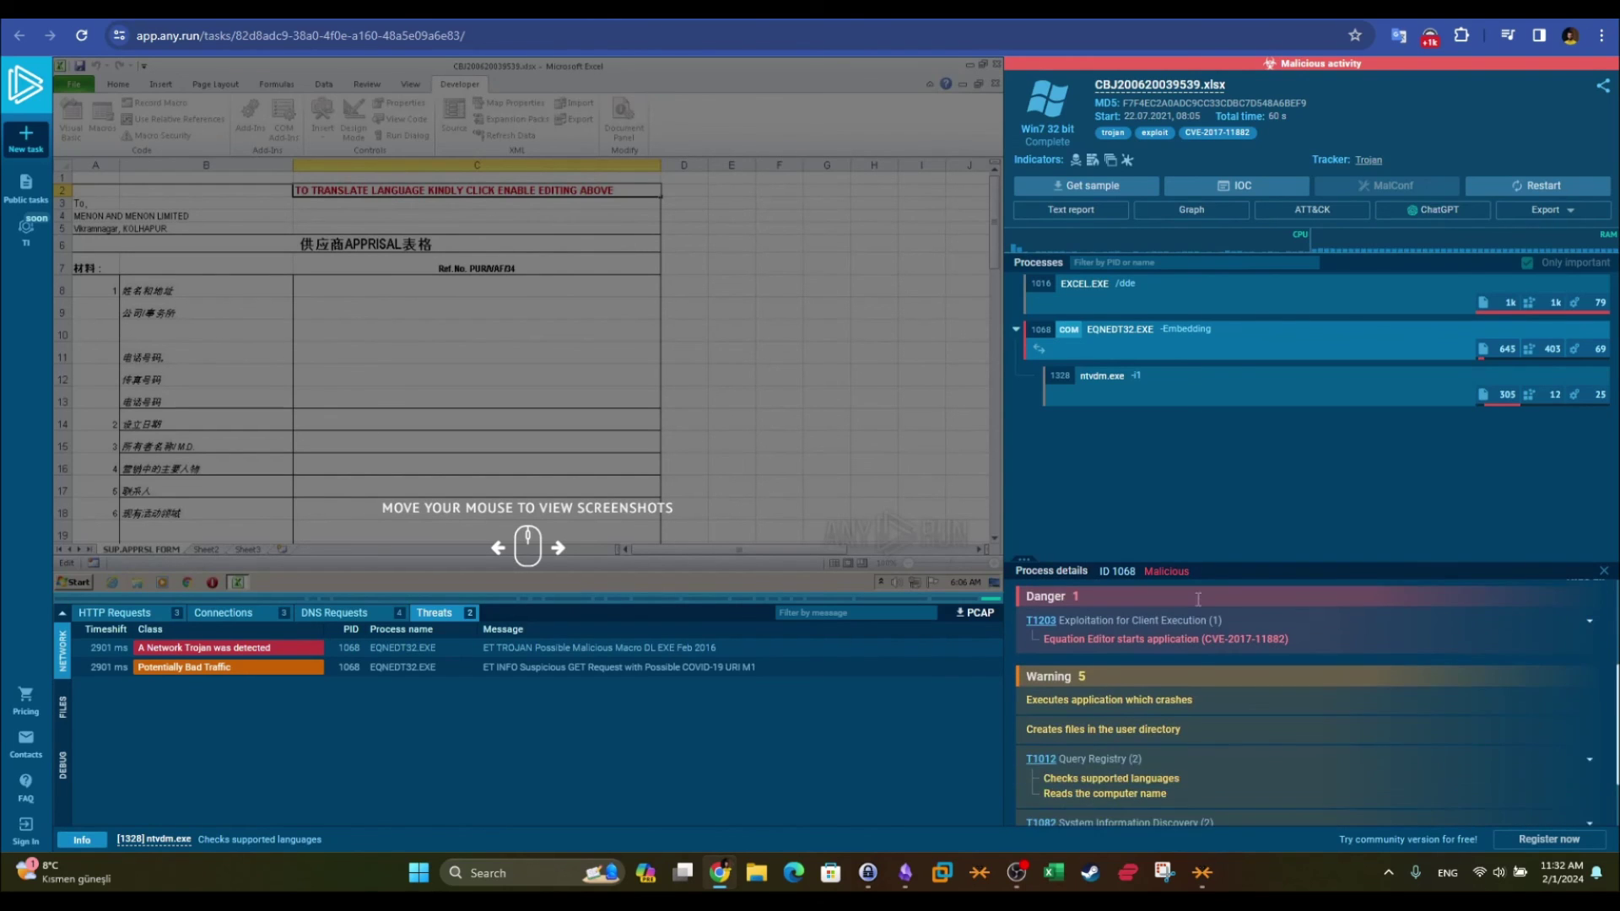
{"action": "scroll", "coordinate": [1204, 618], "scroll_direction": "up", "scroll_amount": 1}
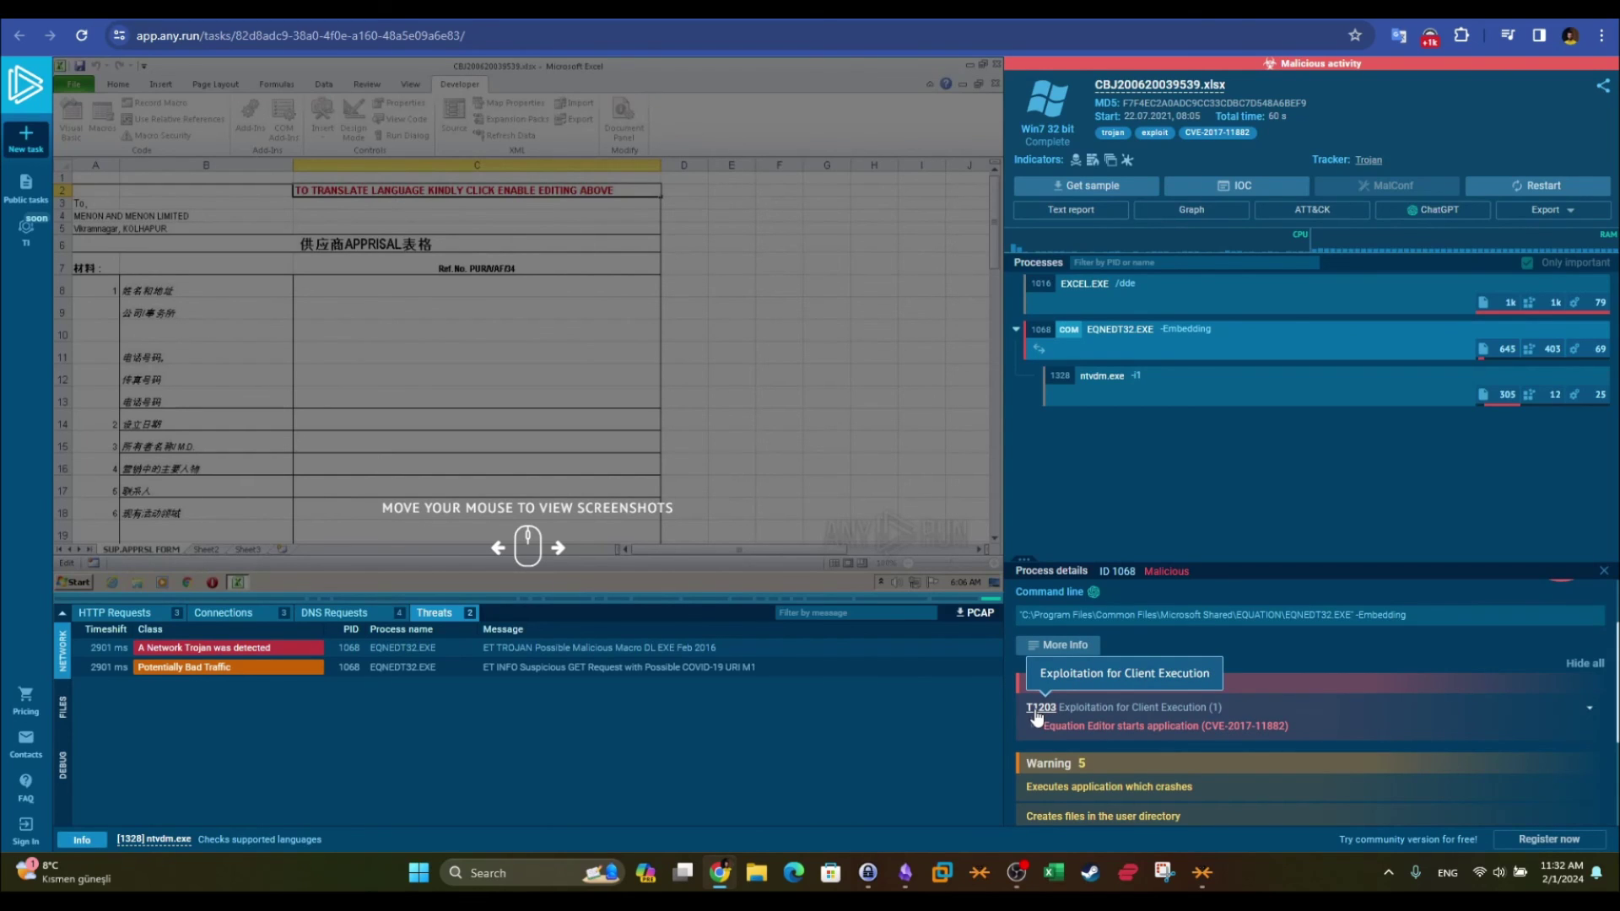
{"action": "left_click_drag", "start_coordinate": [1023, 707], "coordinate": [1055, 710]}
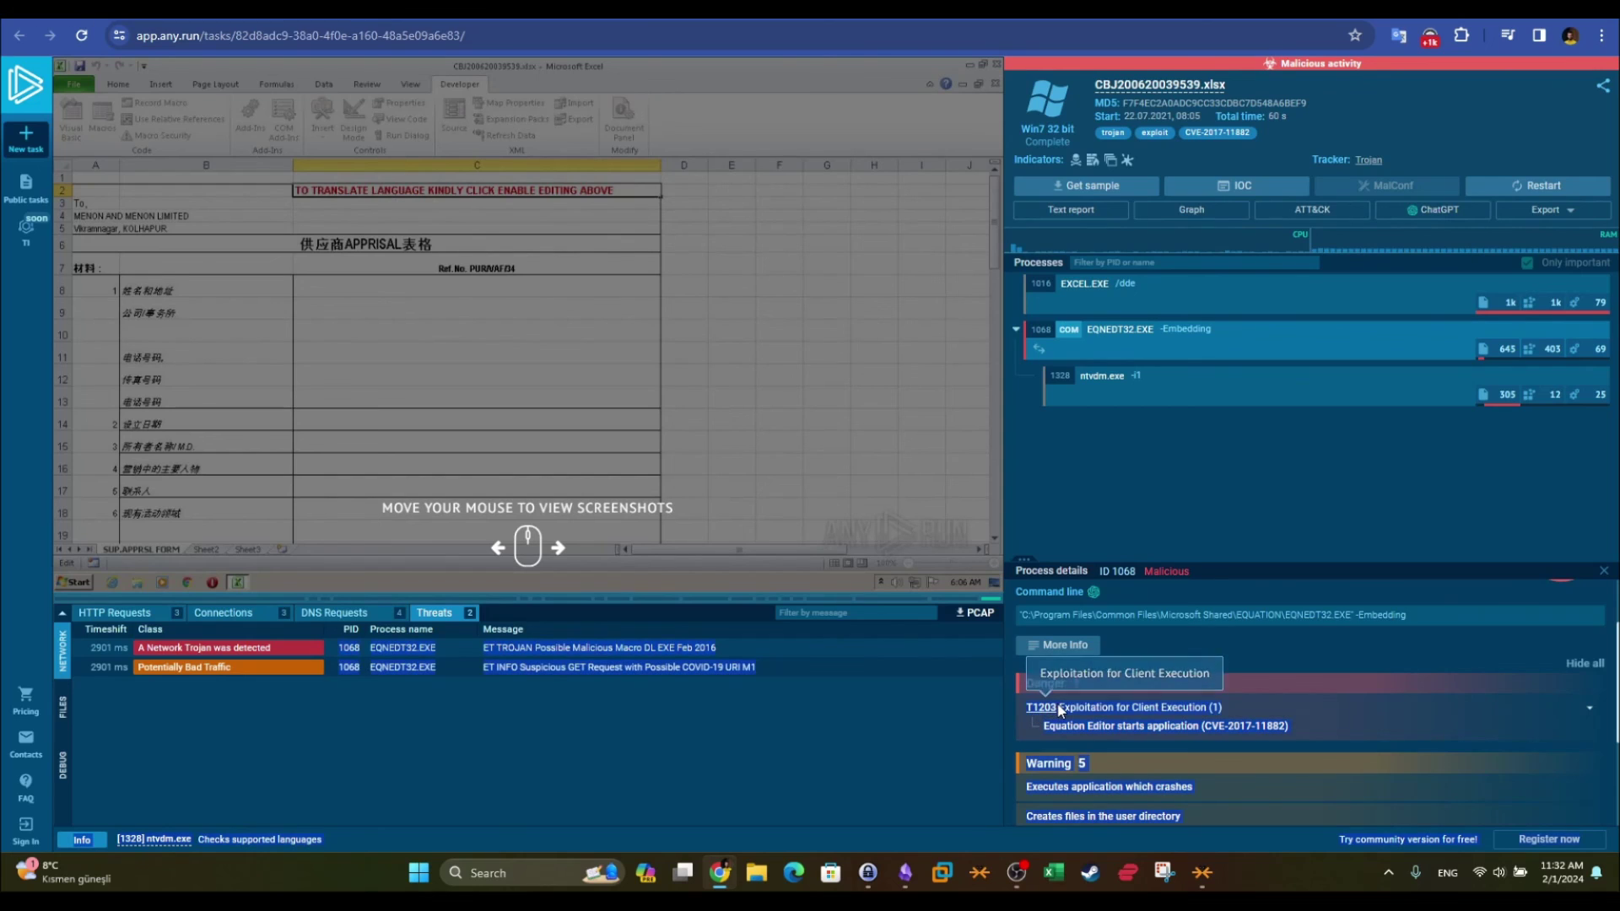
{"action": "left_click", "coordinate": [1288, 718]}
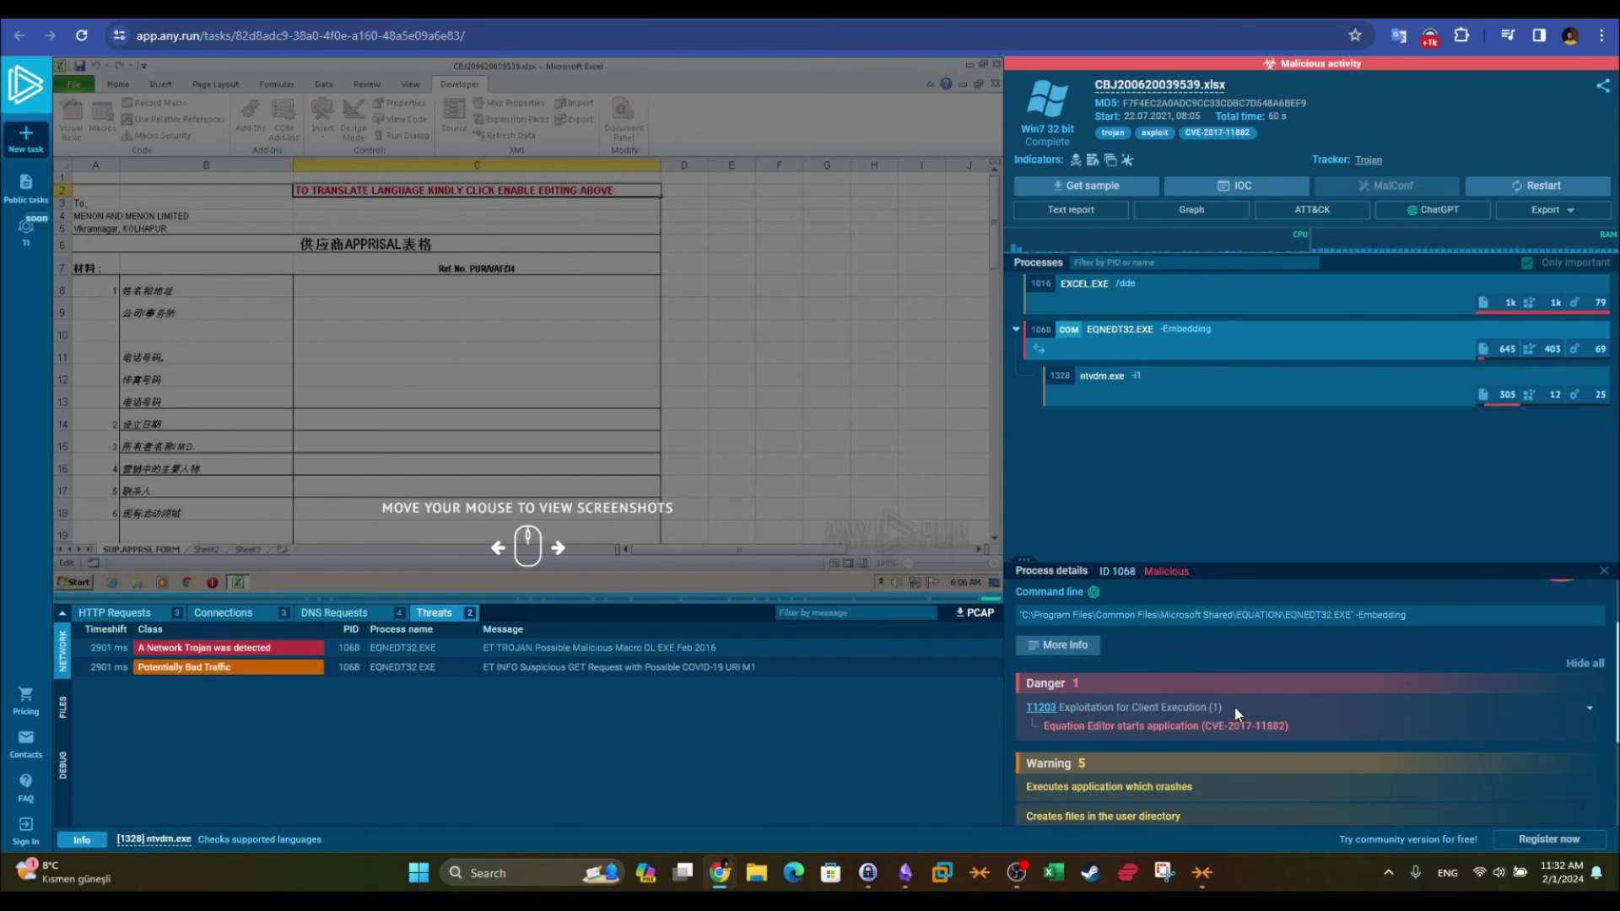
{"action": "left_click_drag", "start_coordinate": [1062, 711], "coordinate": [1209, 712]}
{"action": "left_click_drag", "start_coordinate": [1345, 731], "coordinate": [1223, 726]}
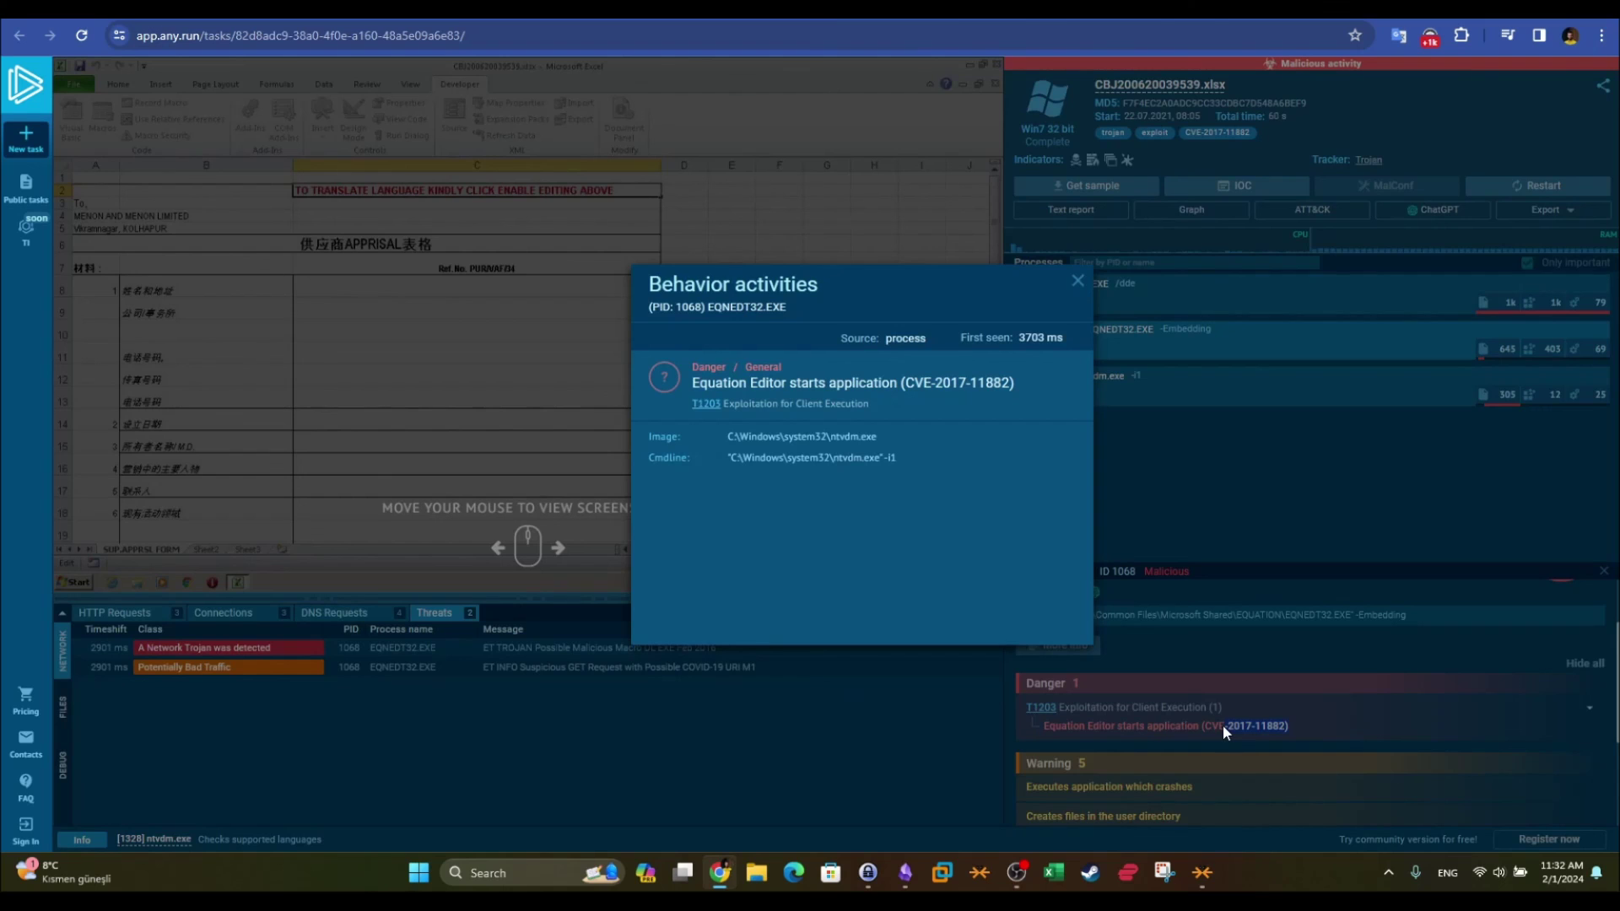
{"action": "mouse_move", "coordinate": [857, 434]}
{"action": "double_click", "coordinate": [943, 383]}
{"action": "left_click", "coordinate": [1079, 282]}
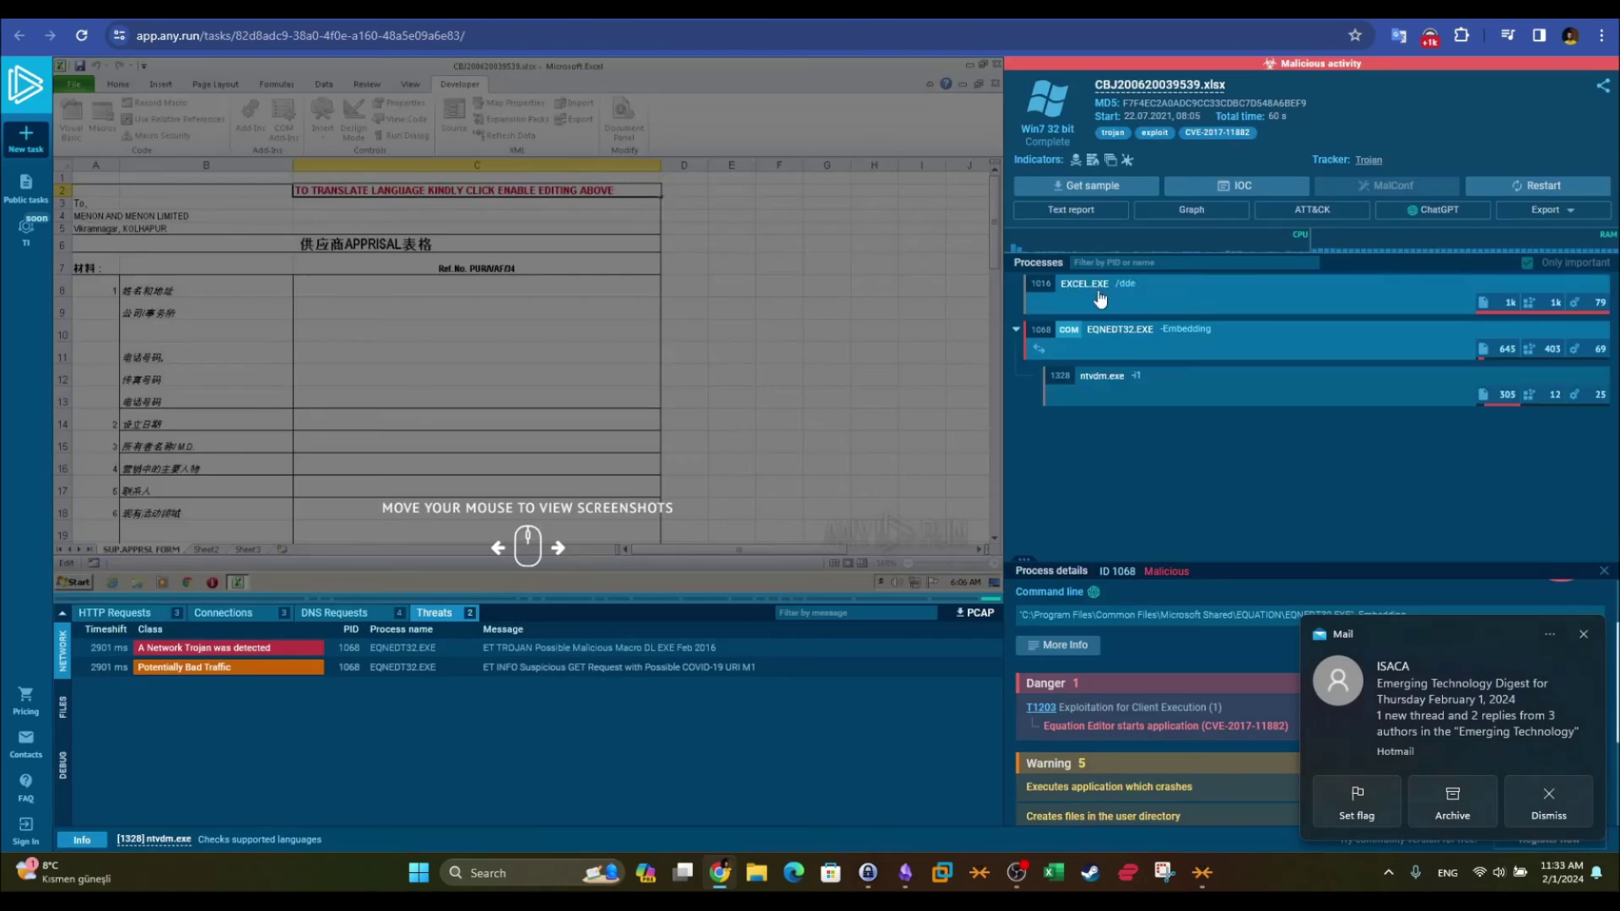
{"action": "scroll", "coordinate": [1573, 638], "scroll_direction": "down", "scroll_amount": 3}
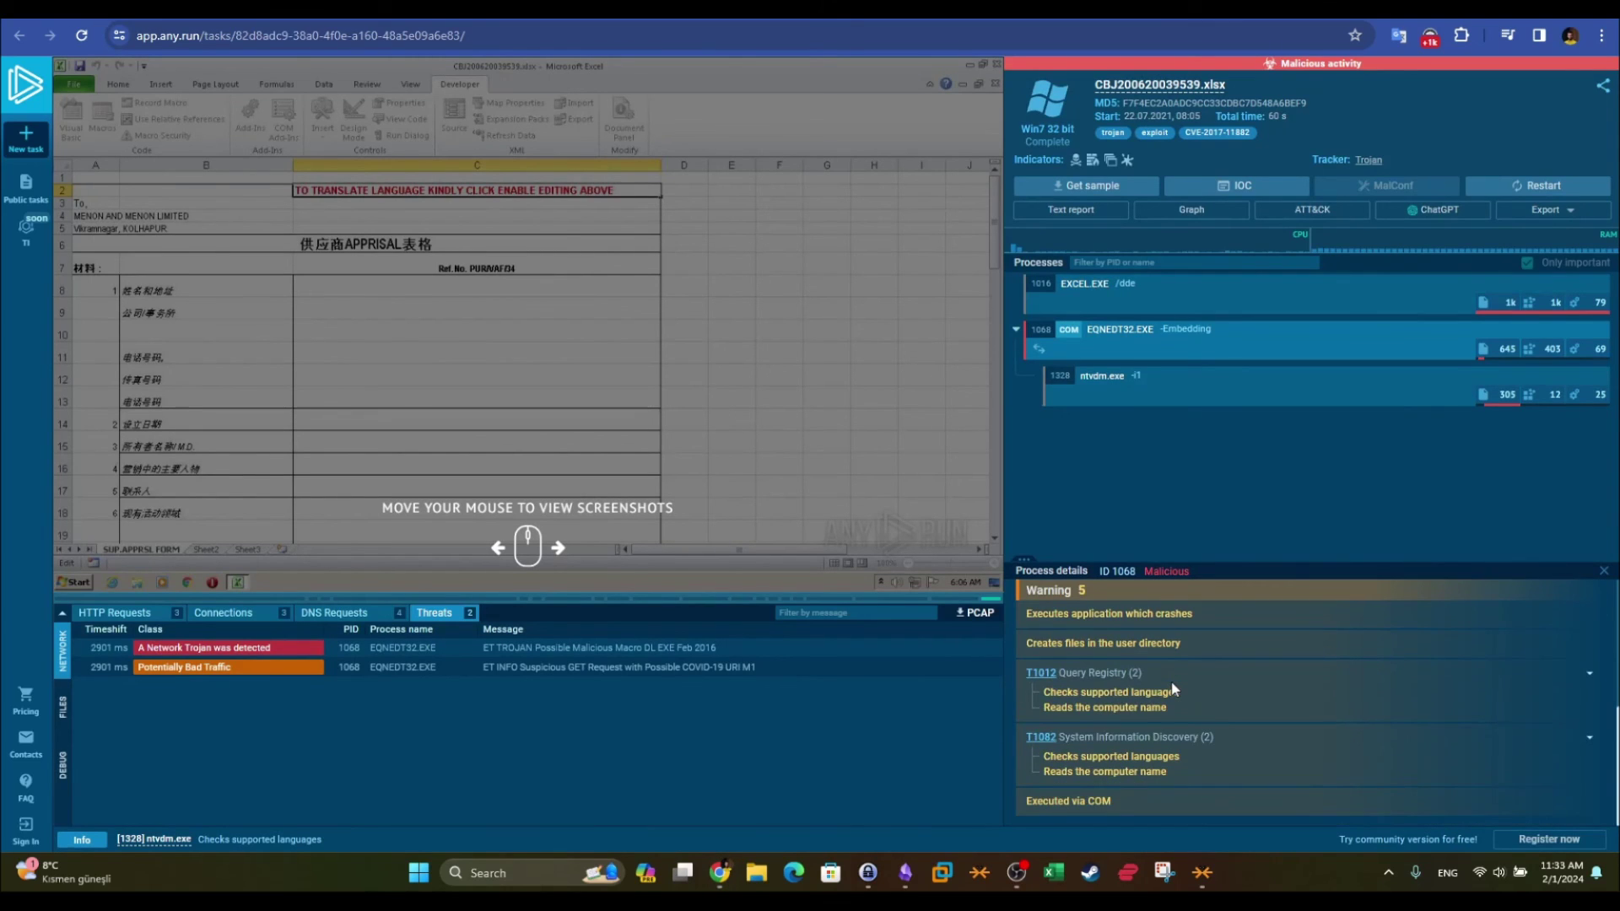
{"action": "left_click", "coordinate": [1583, 785]}
{"action": "scroll", "coordinate": [1333, 712], "scroll_direction": "up", "scroll_amount": 3}
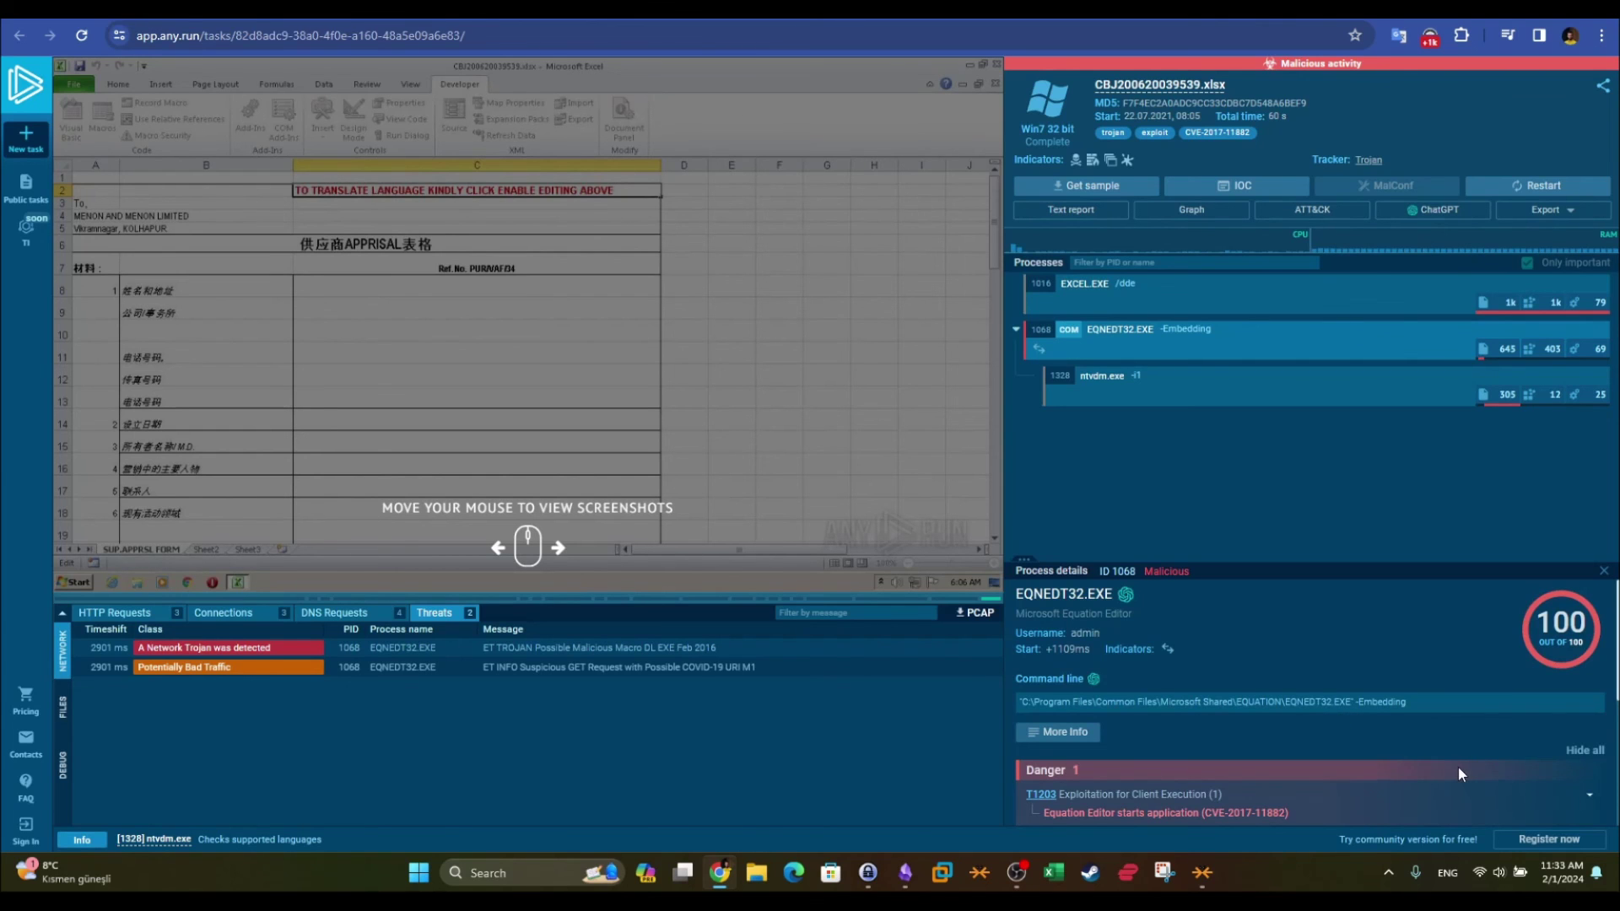
- Expand Phishing Case 3 and review the classification and Excel file name answers
{"action": "key", "text": "ctrl+Tab"}
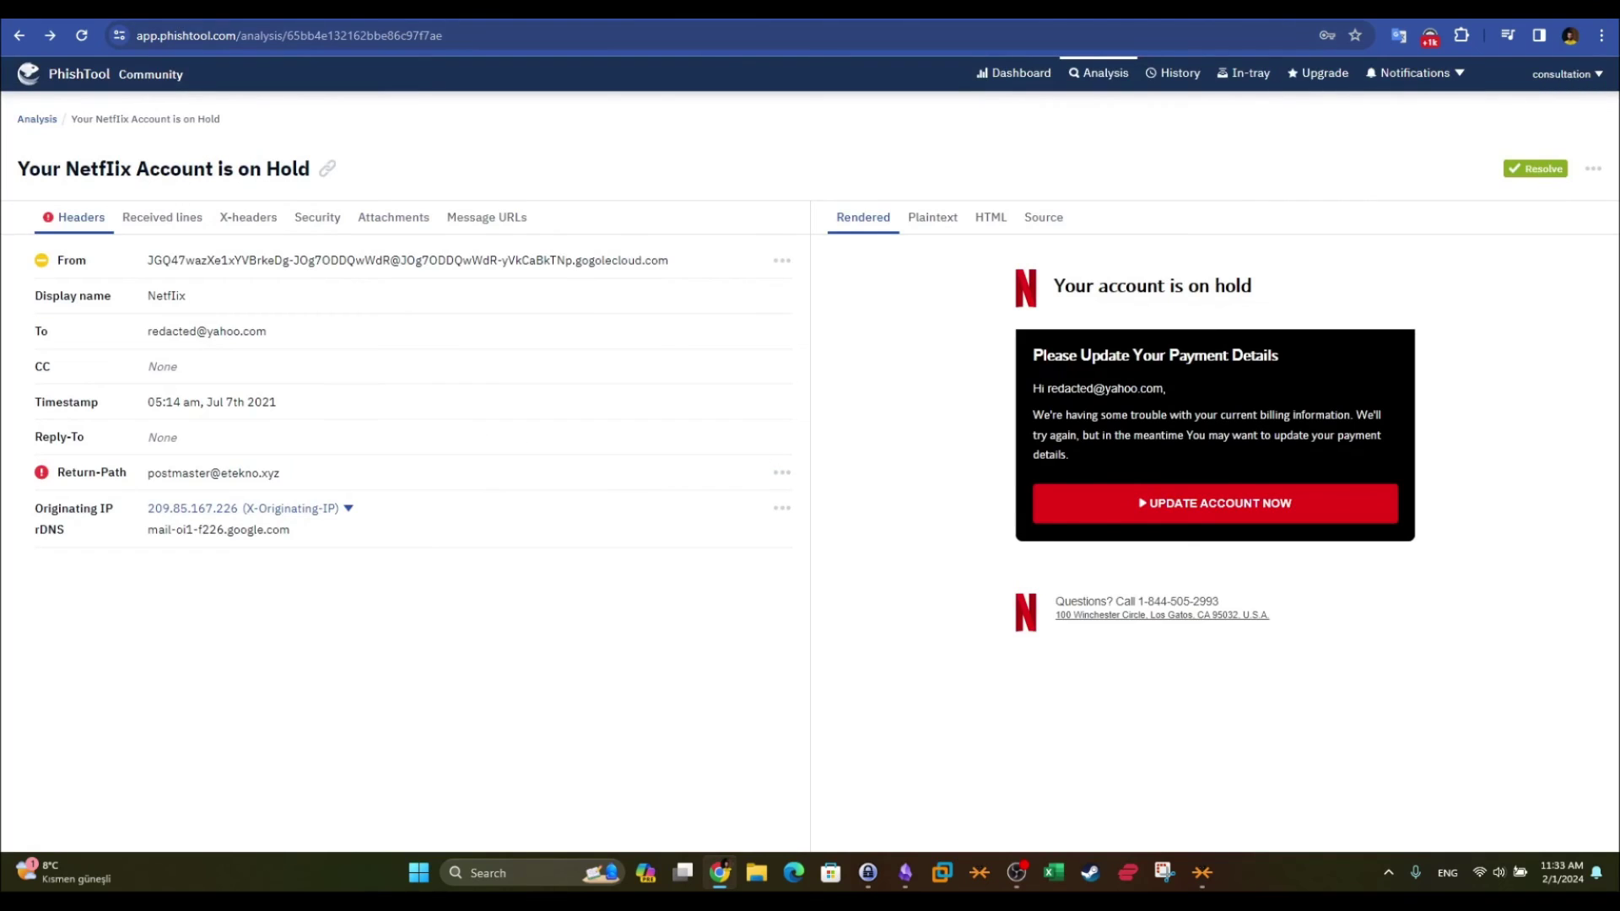
{"action": "key", "text": "ctrl+Tab"}
{"action": "scroll", "coordinate": [452, 557], "scroll_direction": "down", "scroll_amount": 2}
{"action": "left_click", "coordinate": [487, 641]}
{"action": "scroll", "coordinate": [506, 574], "scroll_direction": "down", "scroll_amount": 2}
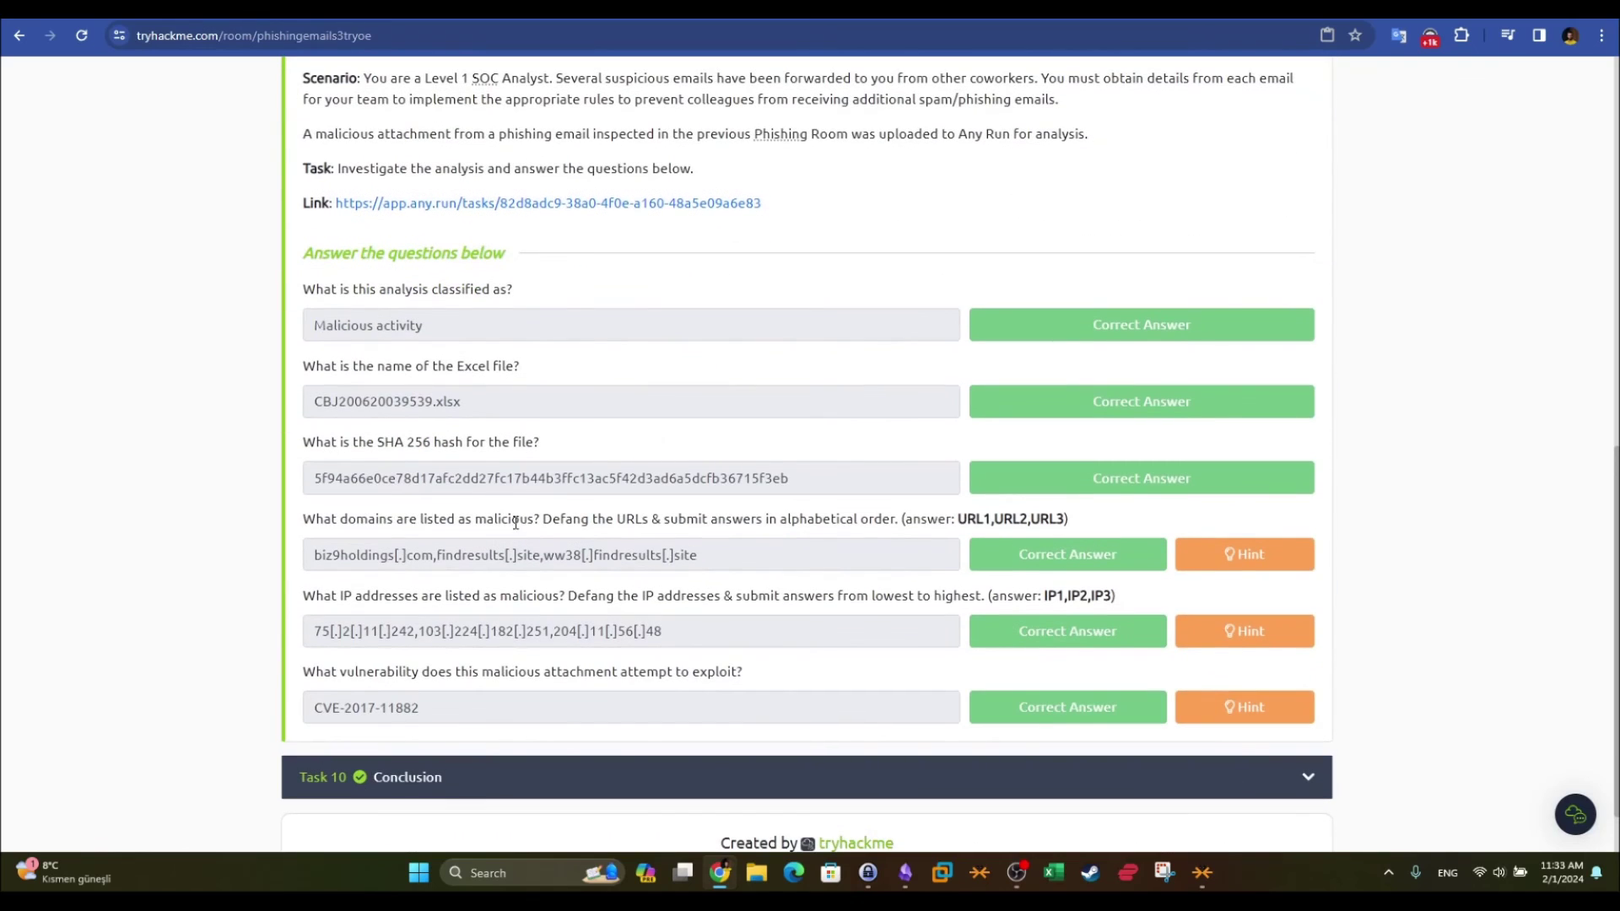
{"action": "left_click_drag", "start_coordinate": [305, 290], "coordinate": [300, 330]}
{"action": "left_click_drag", "start_coordinate": [309, 397], "coordinate": [523, 378]}
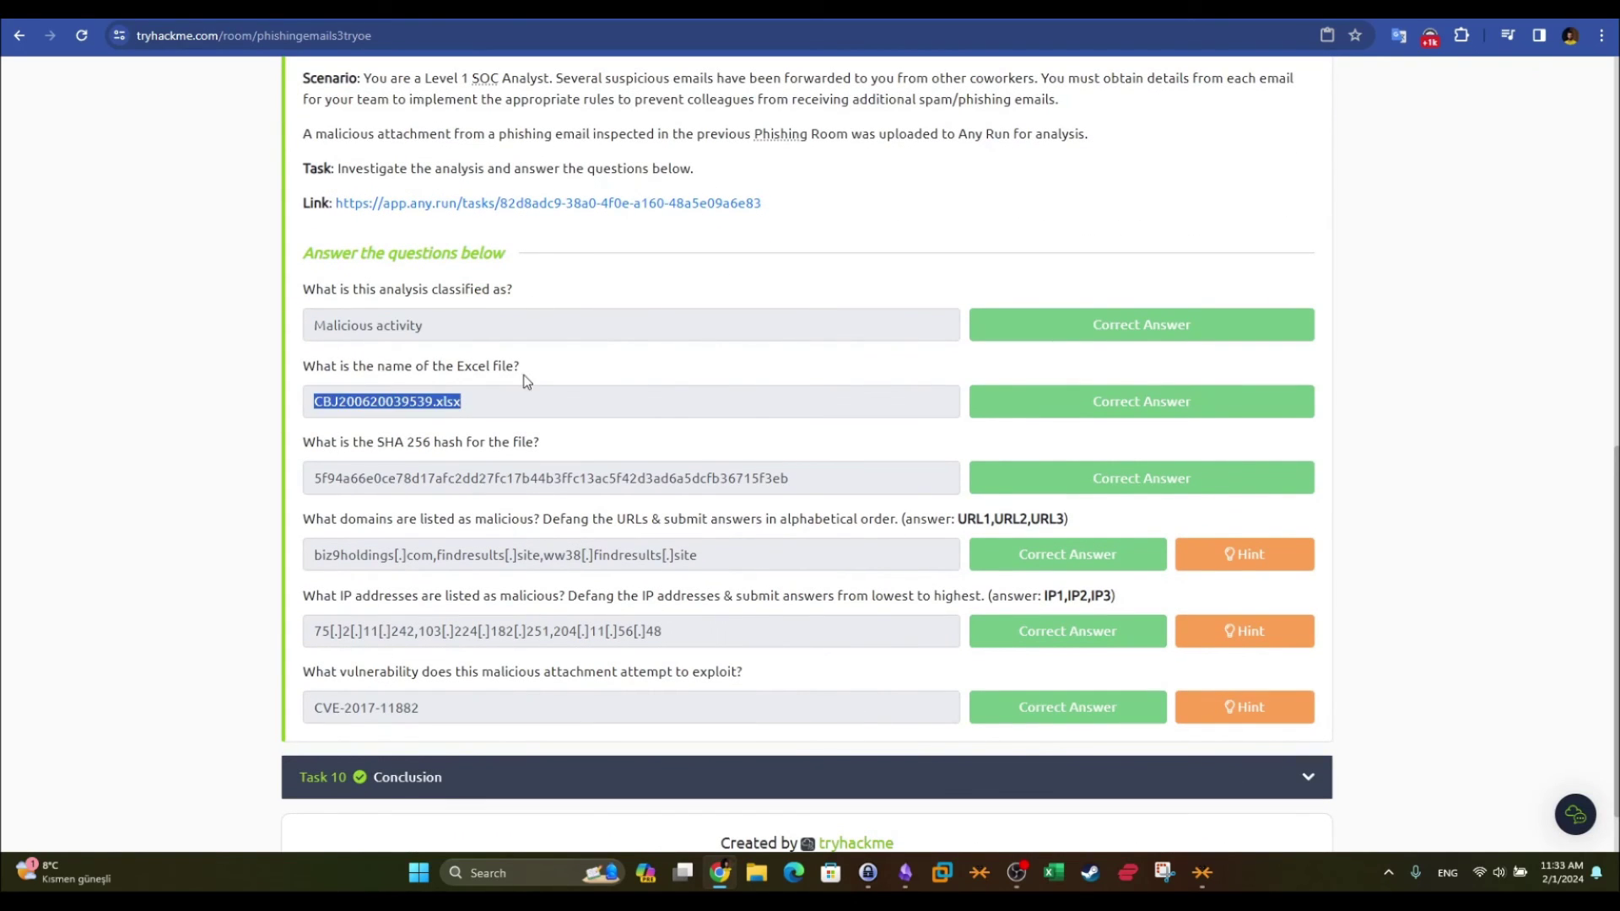
{"action": "left_click", "coordinate": [512, 409]}
- Check CBJ200620039539.xlsx's static file details against the malicious domains question
{"action": "key", "text": "ctrl+Tab"}
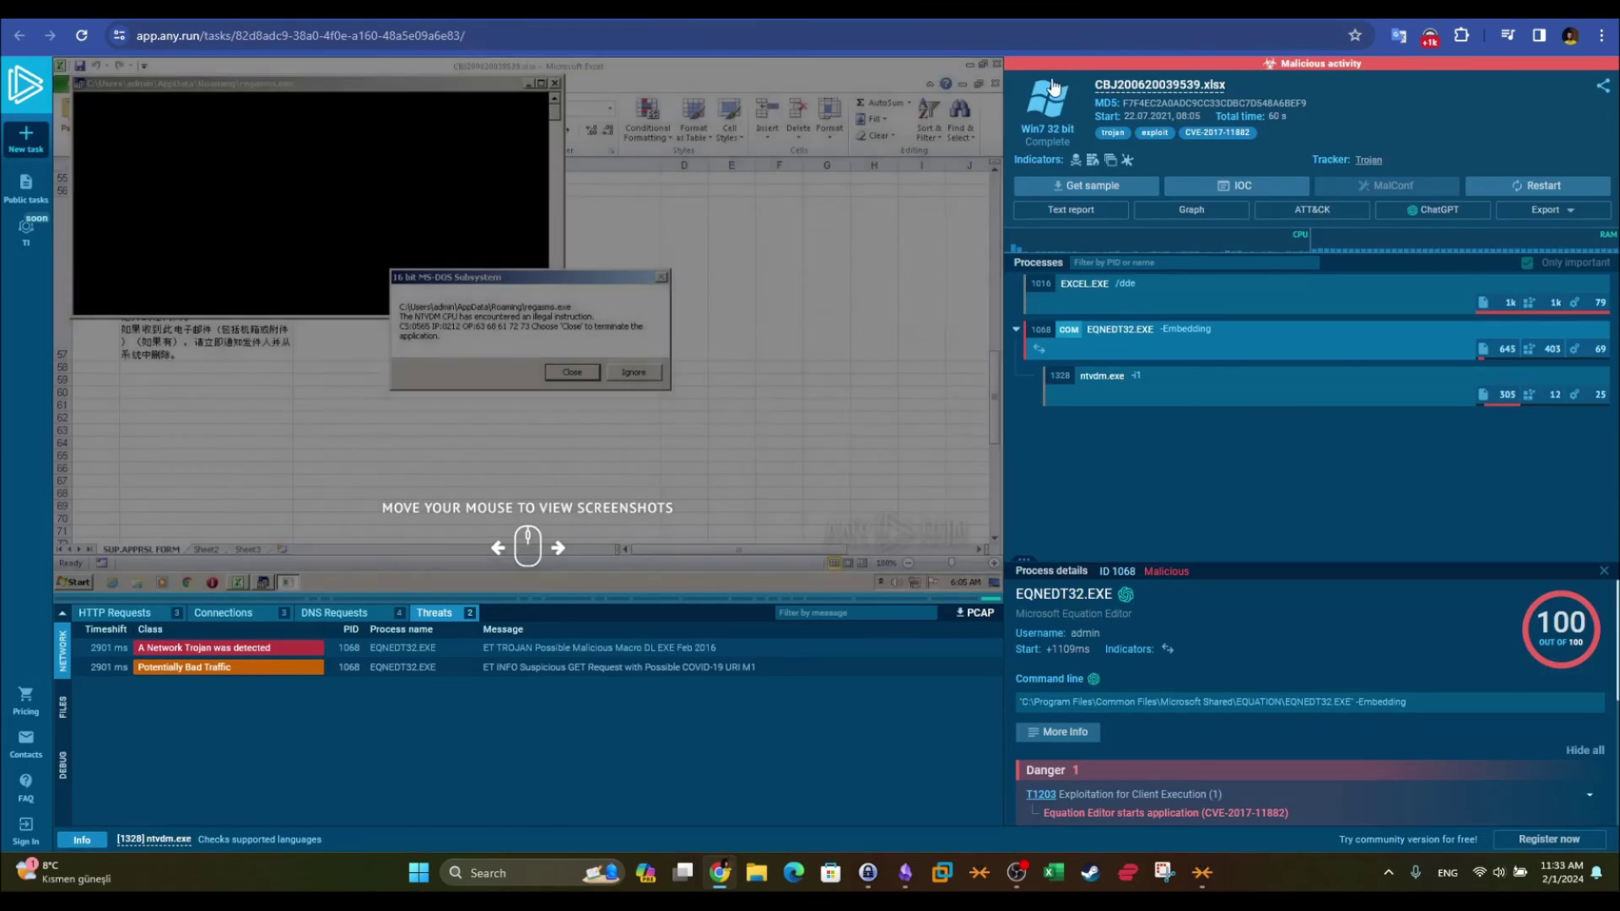
{"action": "left_click", "coordinate": [1160, 84]}
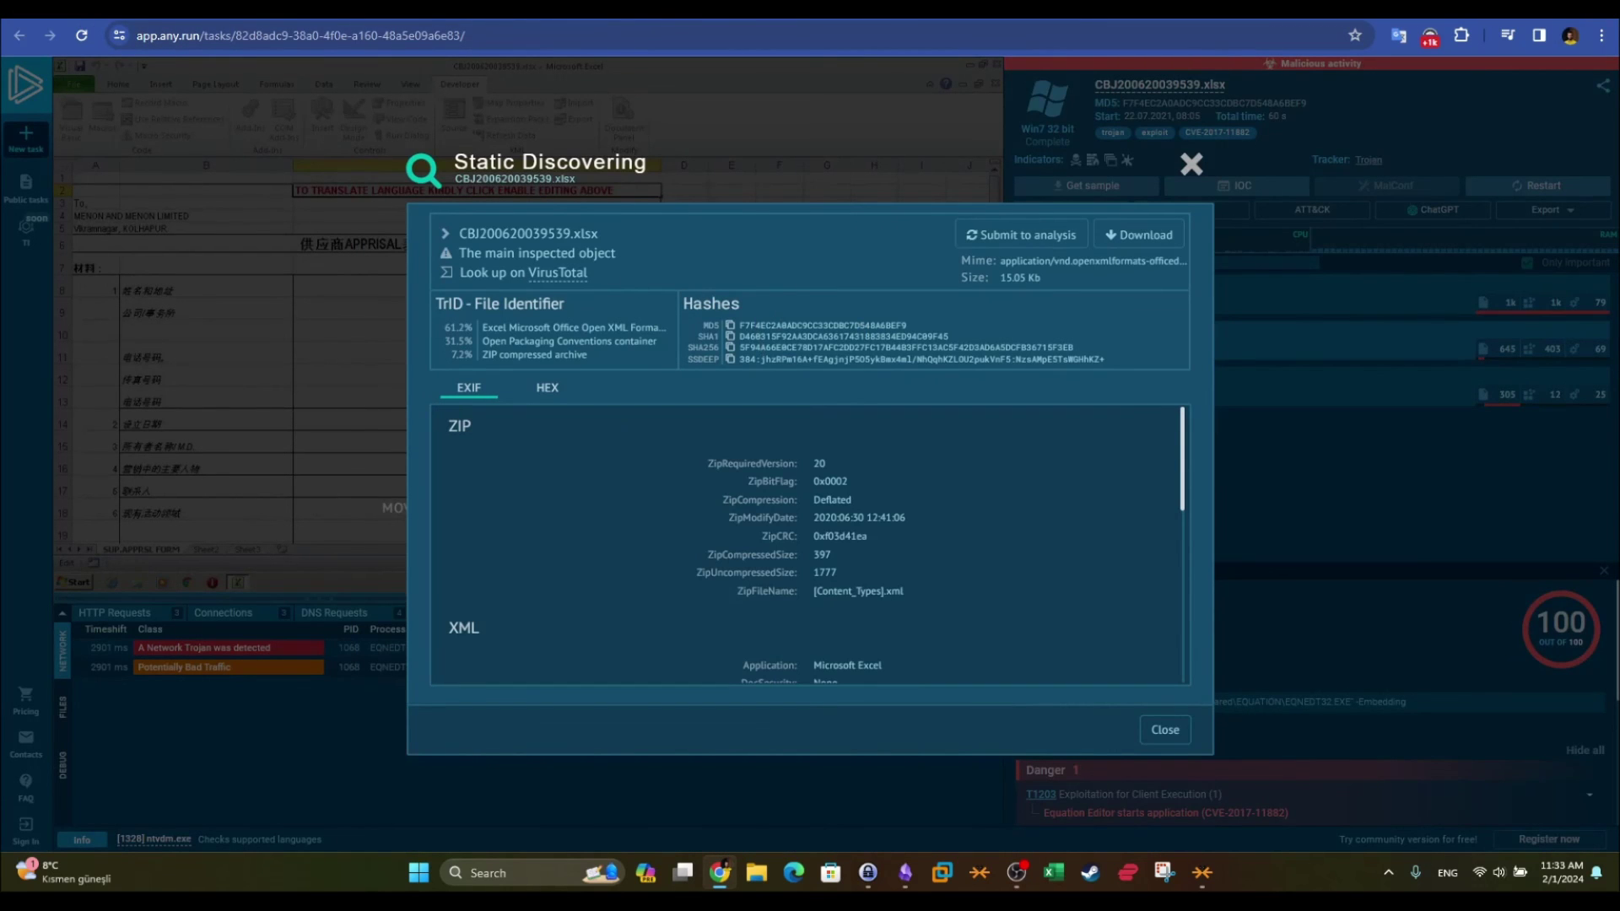
{"action": "key", "text": "ctrl+Tab"}
{"action": "left_click_drag", "start_coordinate": [316, 519], "coordinate": [525, 533]}
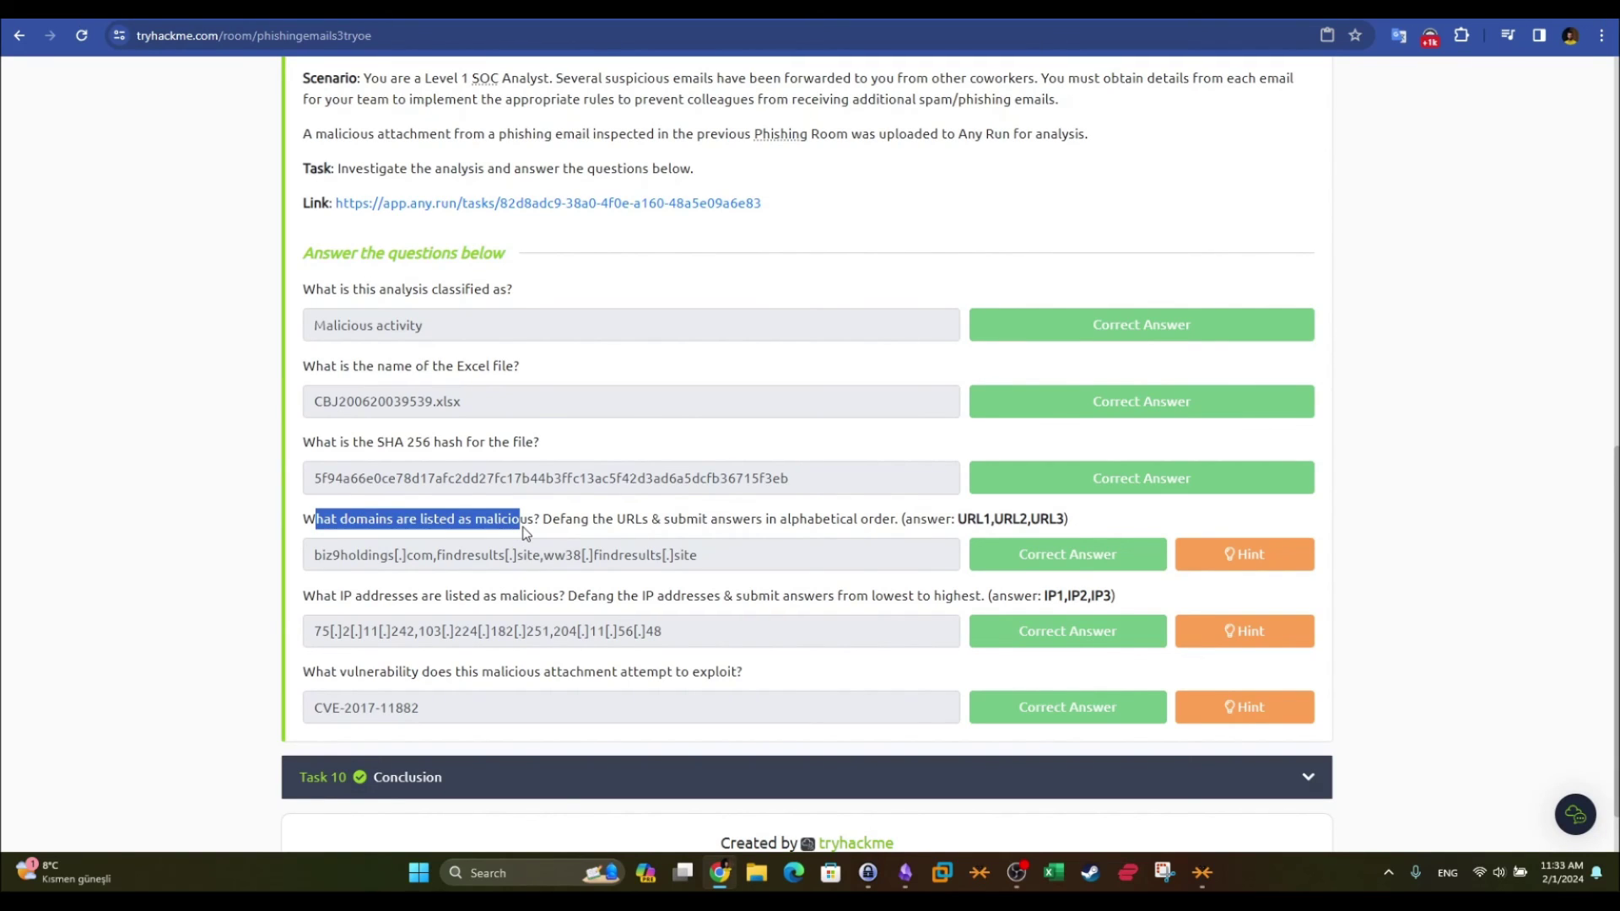
{"action": "key", "text": "ctrl+Tab"}
{"action": "key", "text": "ctrl+Tab"}
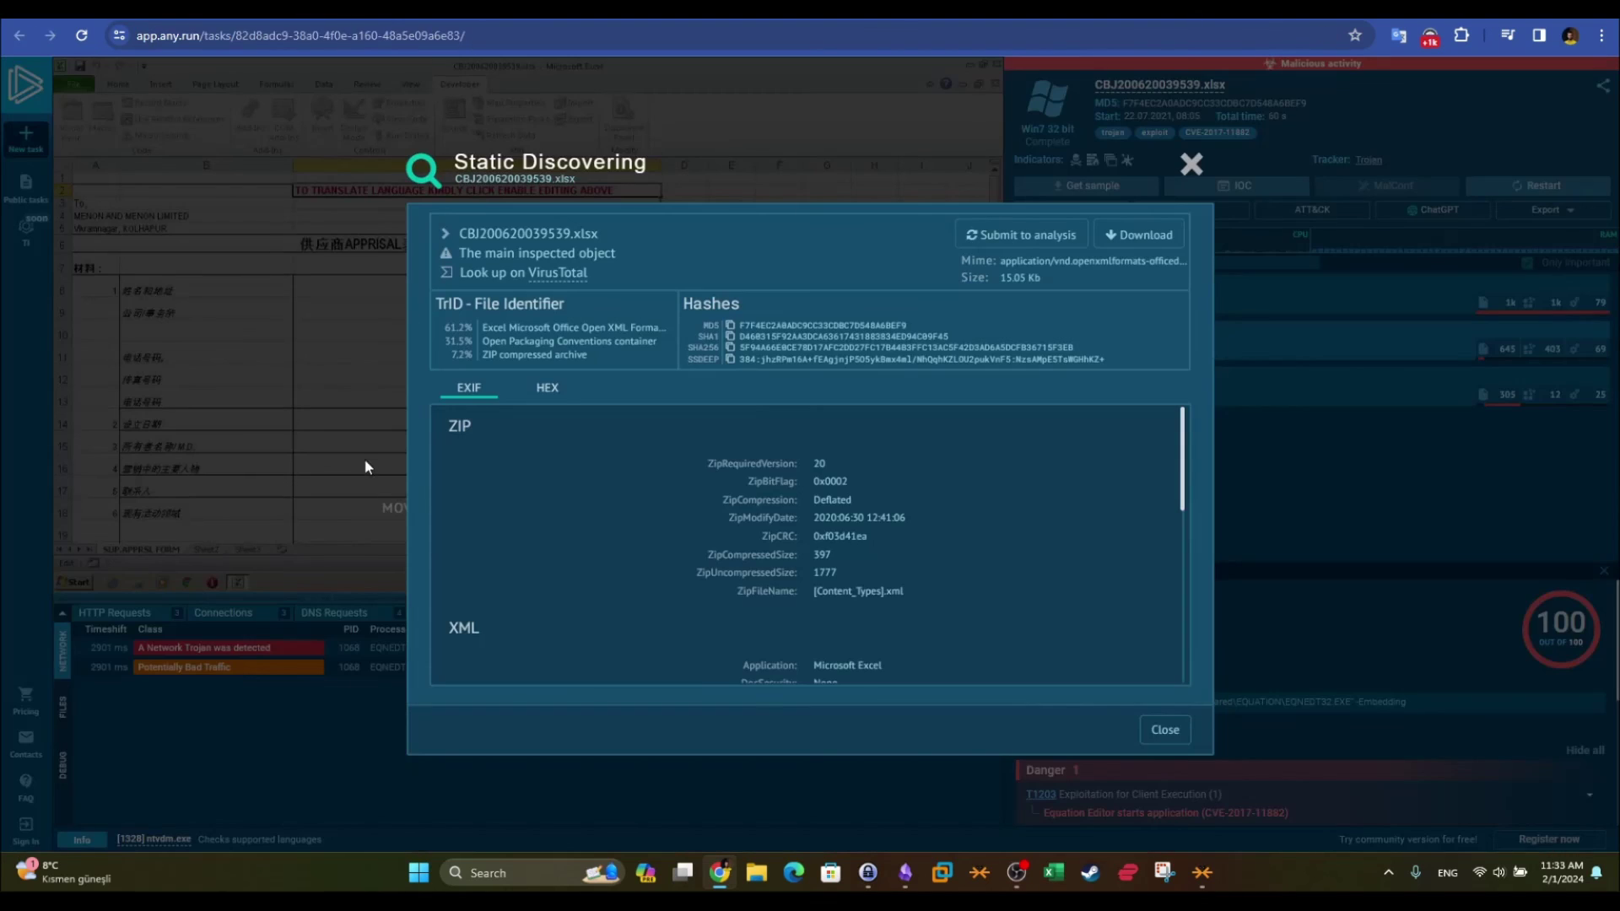
{"action": "left_click", "coordinate": [1192, 163]}
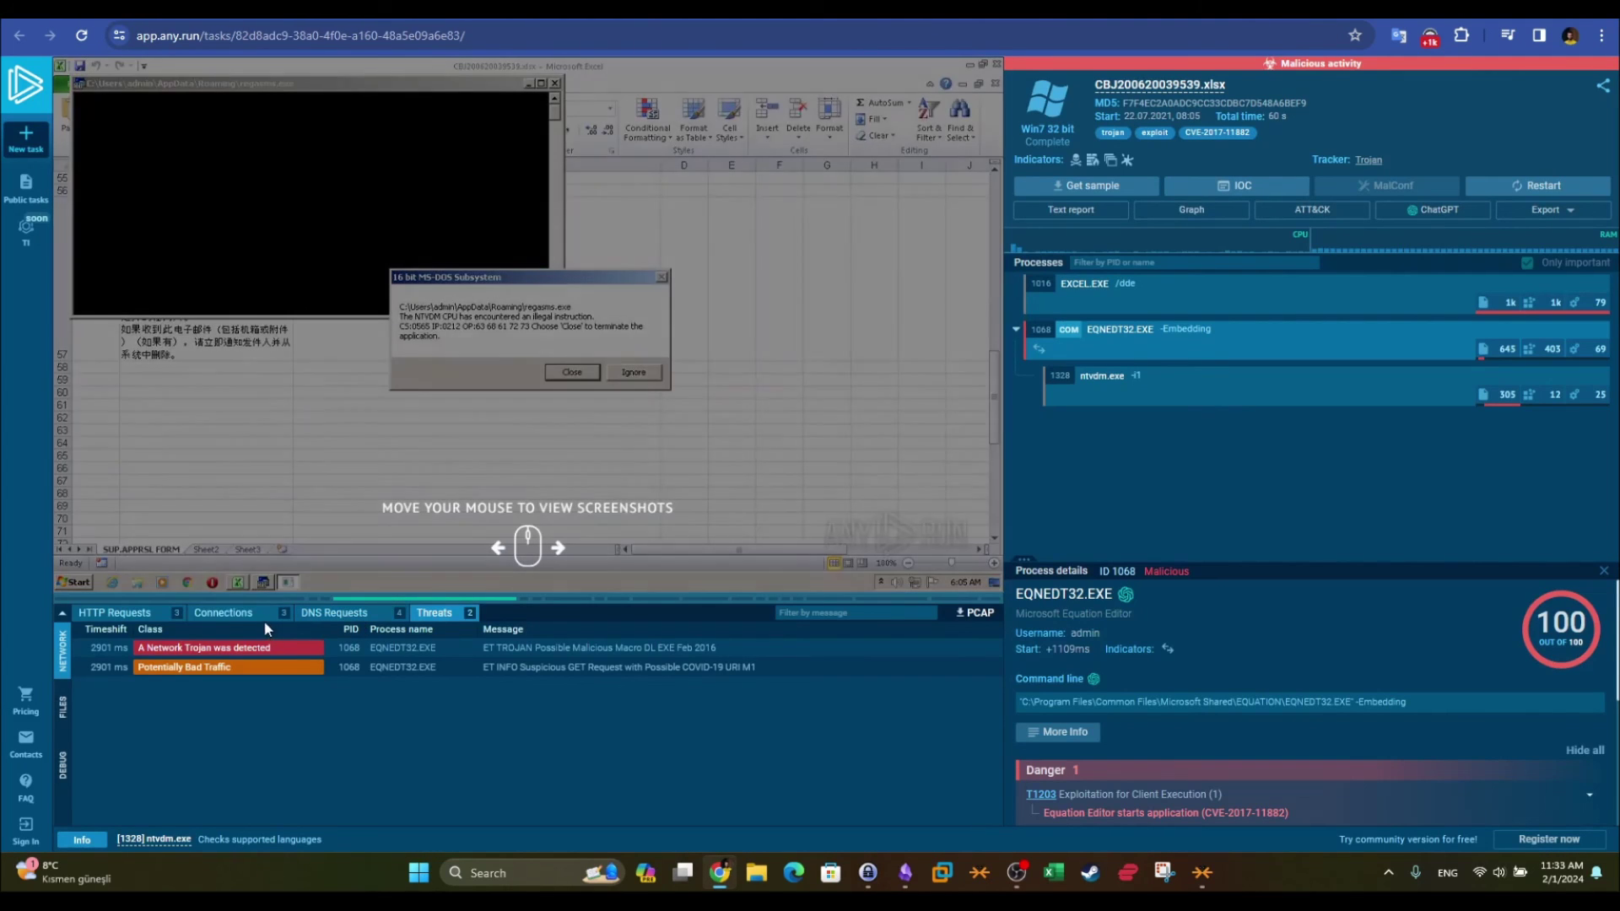
- Compare the ANY.RUN connections list with the IP addresses answer in TryHackMe
{"action": "left_click", "coordinate": [251, 616]}
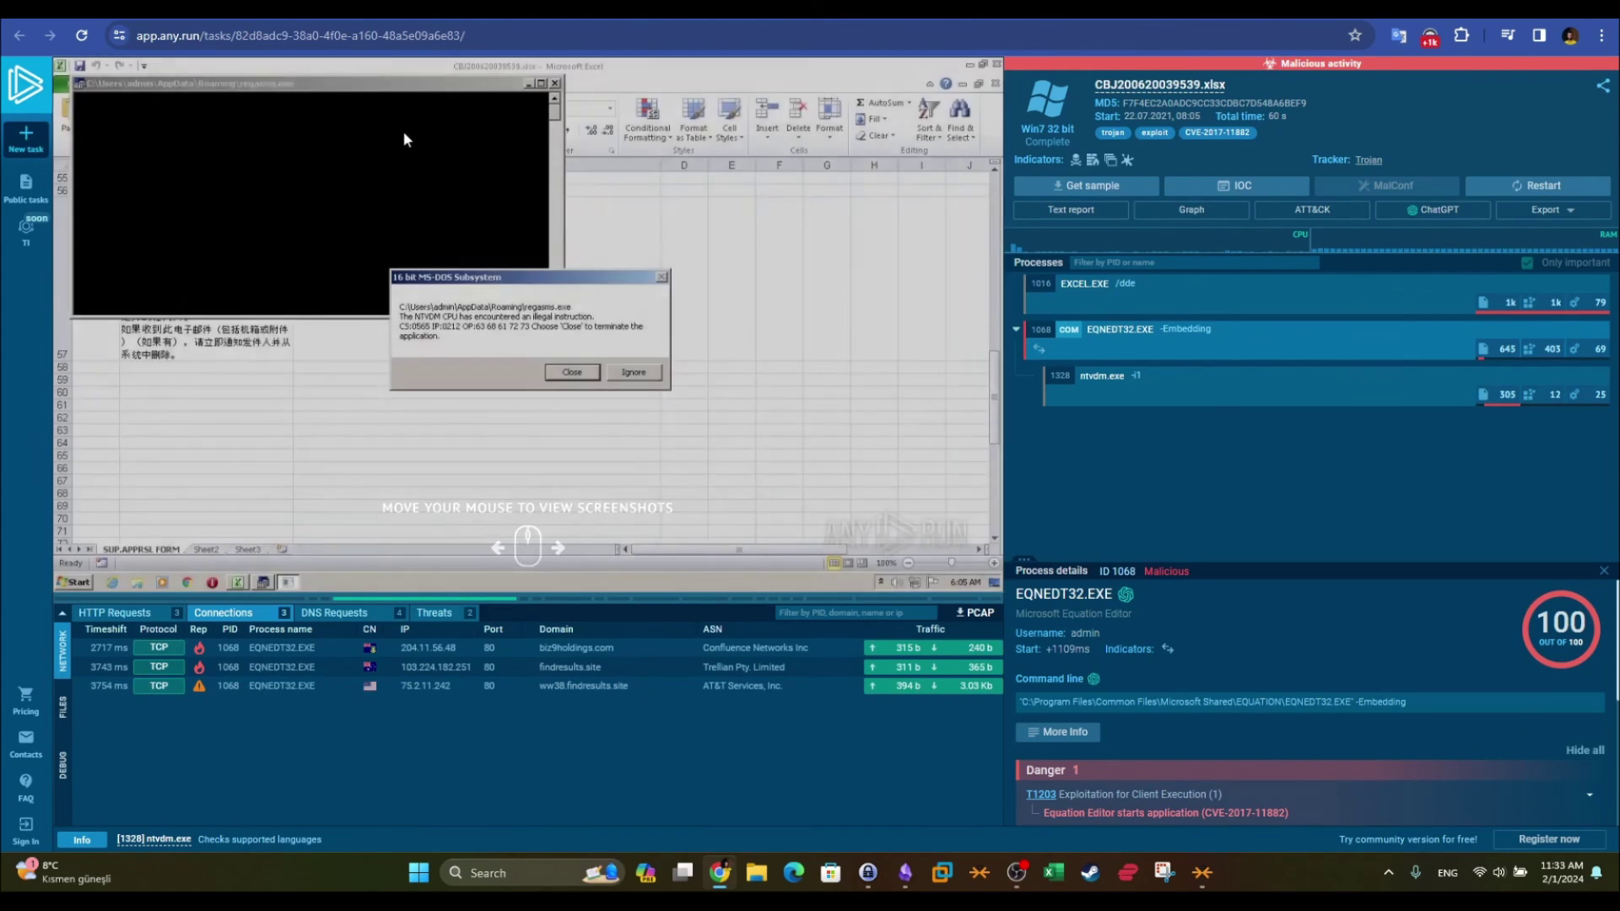
{"action": "key", "text": "ctrl+Tab"}
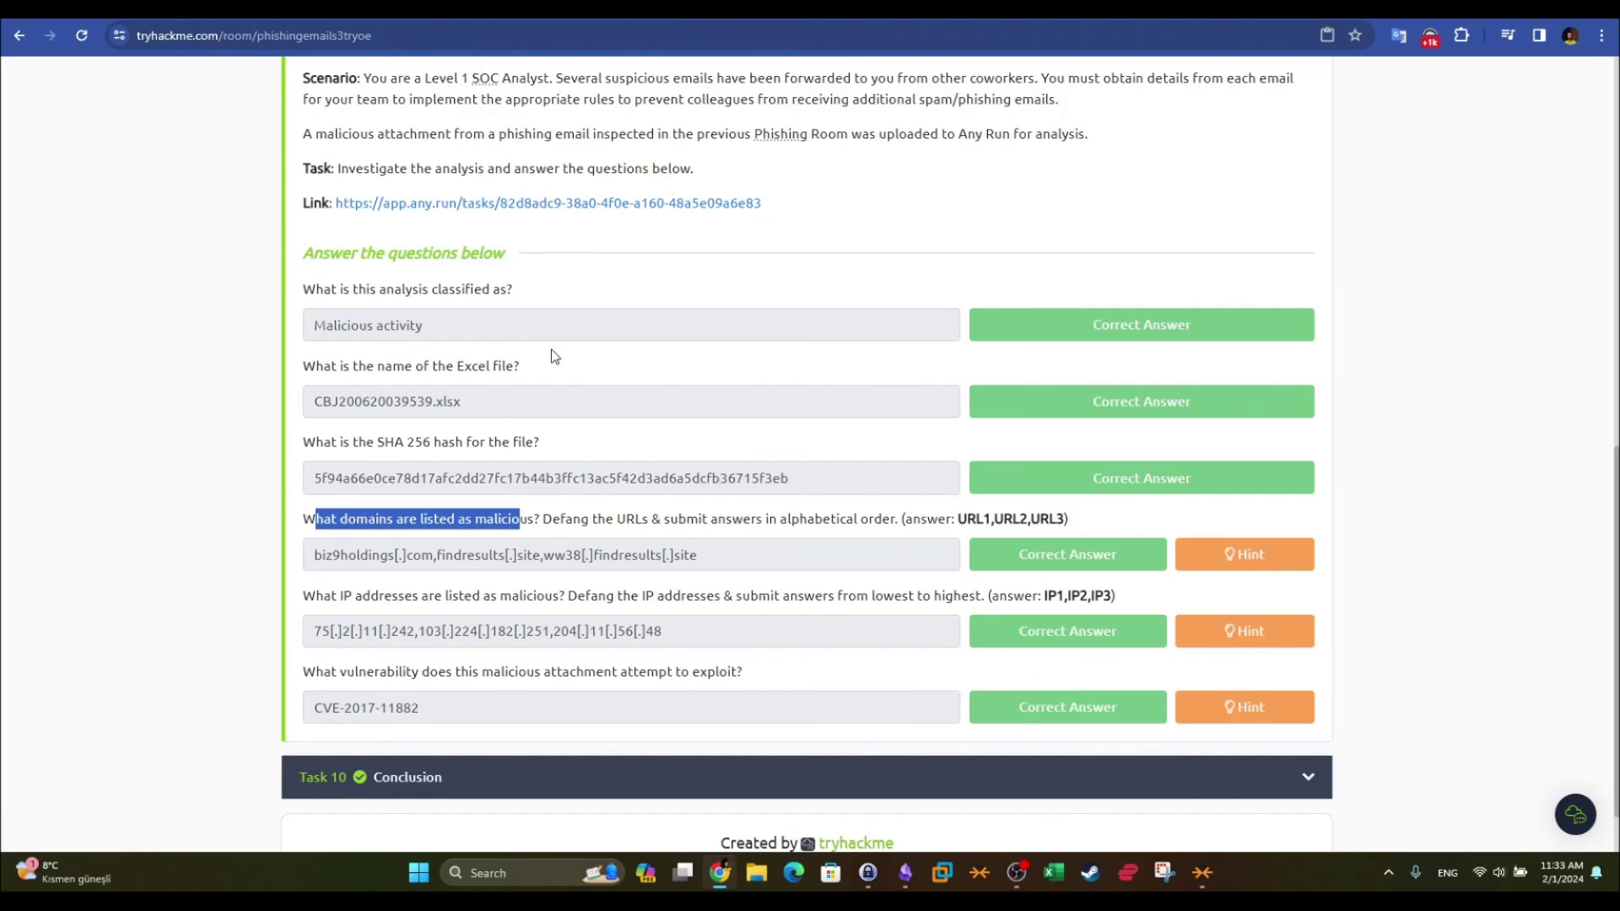
{"action": "left_click", "coordinate": [341, 614]}
{"action": "left_click_drag", "start_coordinate": [341, 611], "coordinate": [464, 611]}
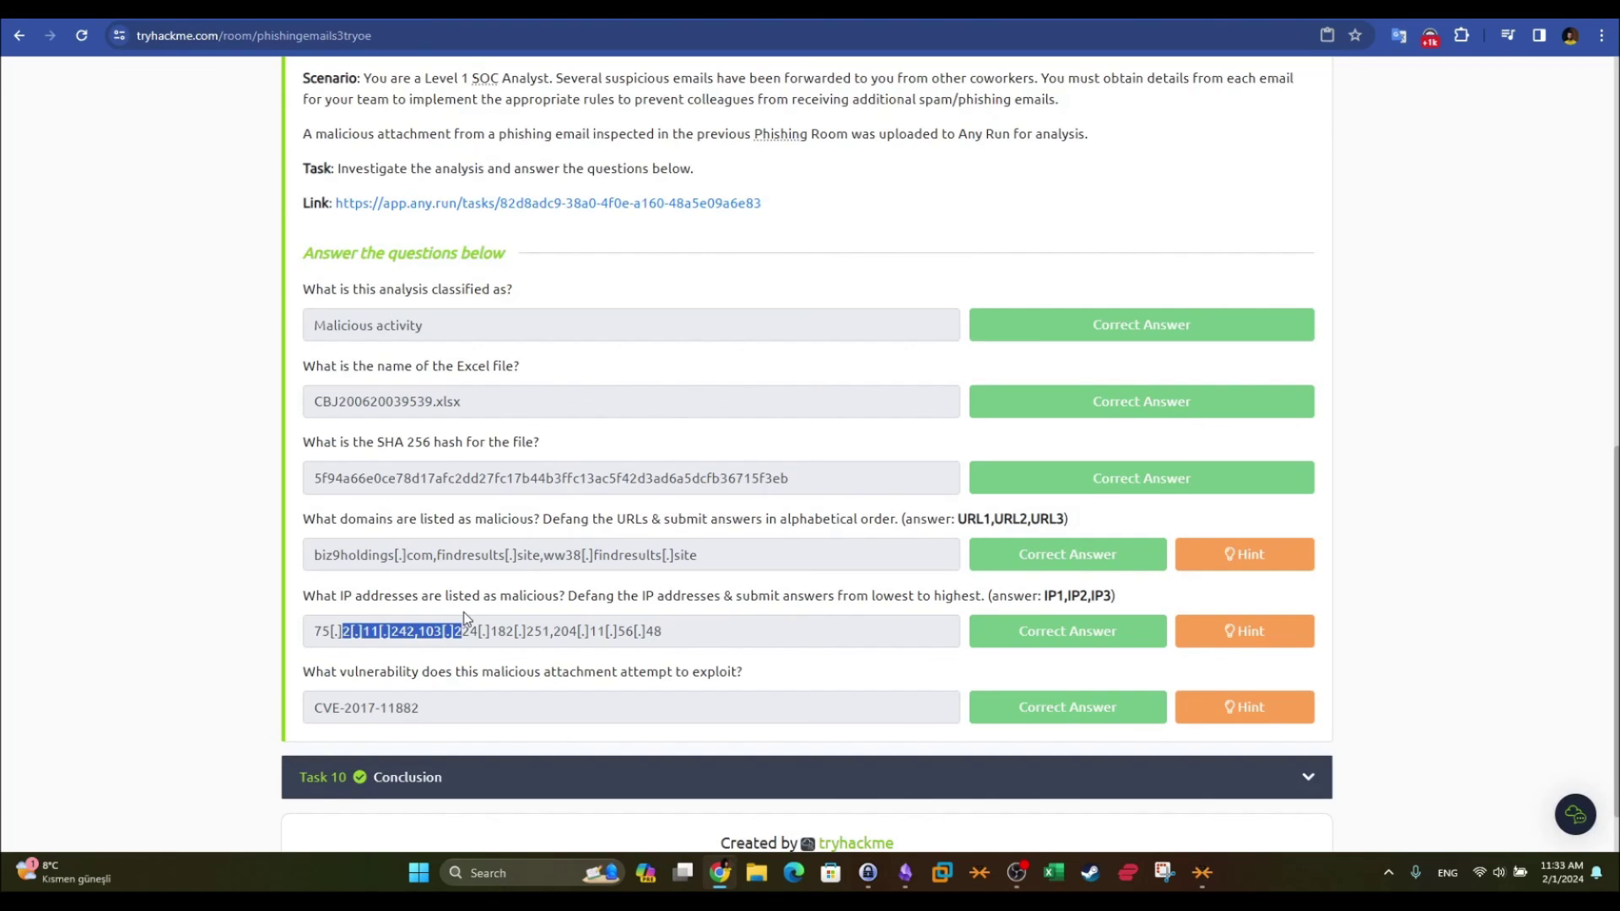
{"action": "left_click", "coordinate": [704, 670]}
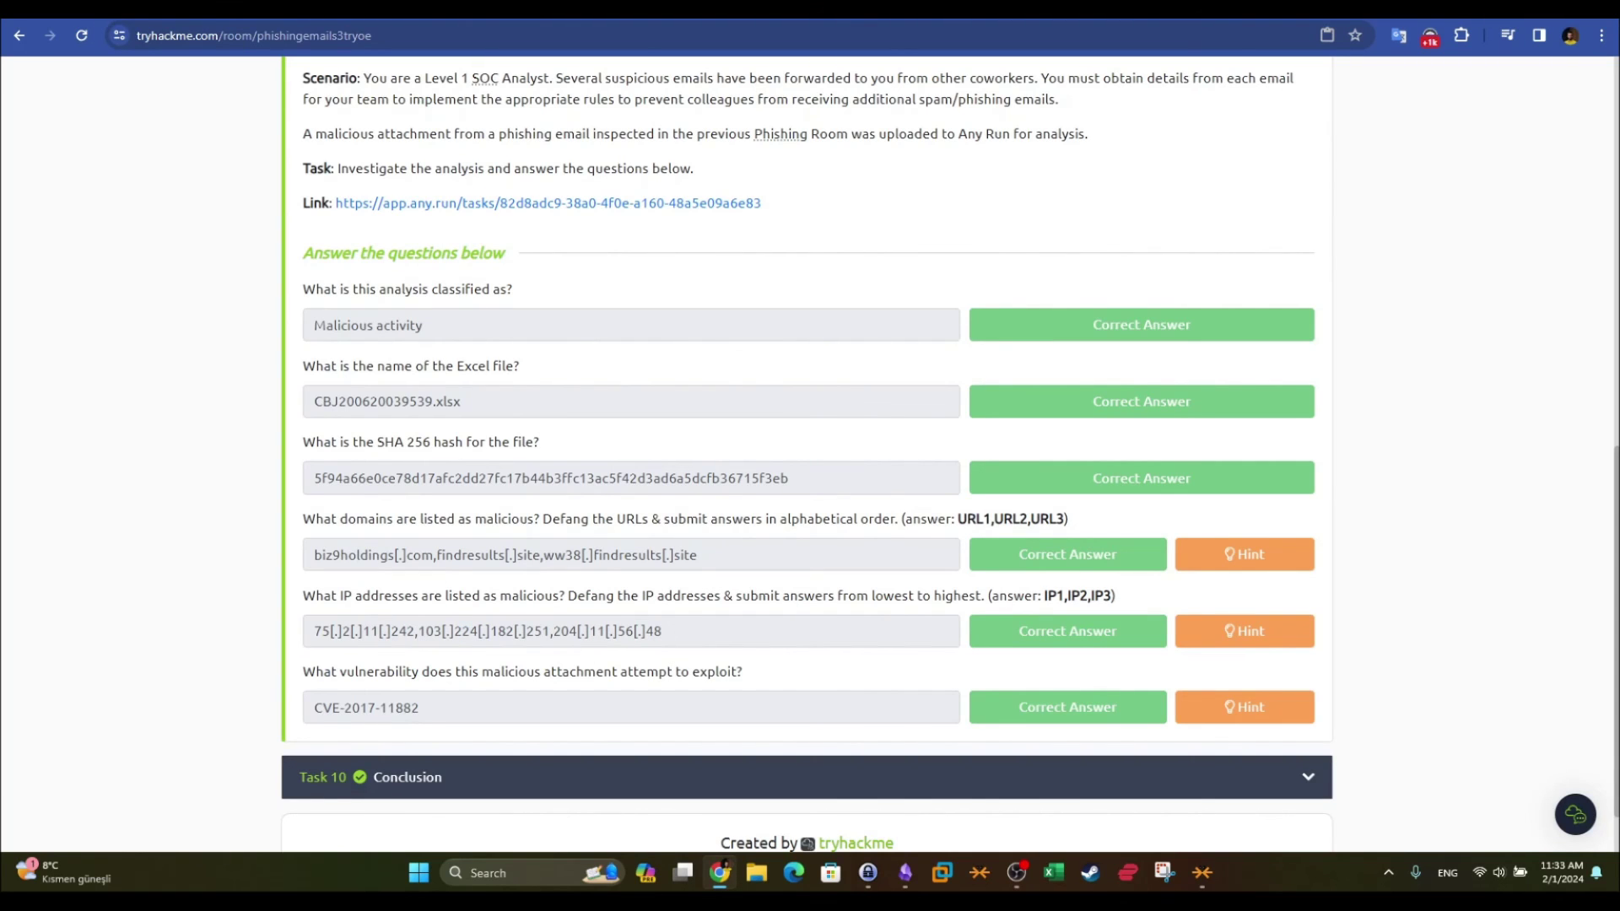
{"action": "key", "text": "ctrl+Tab"}
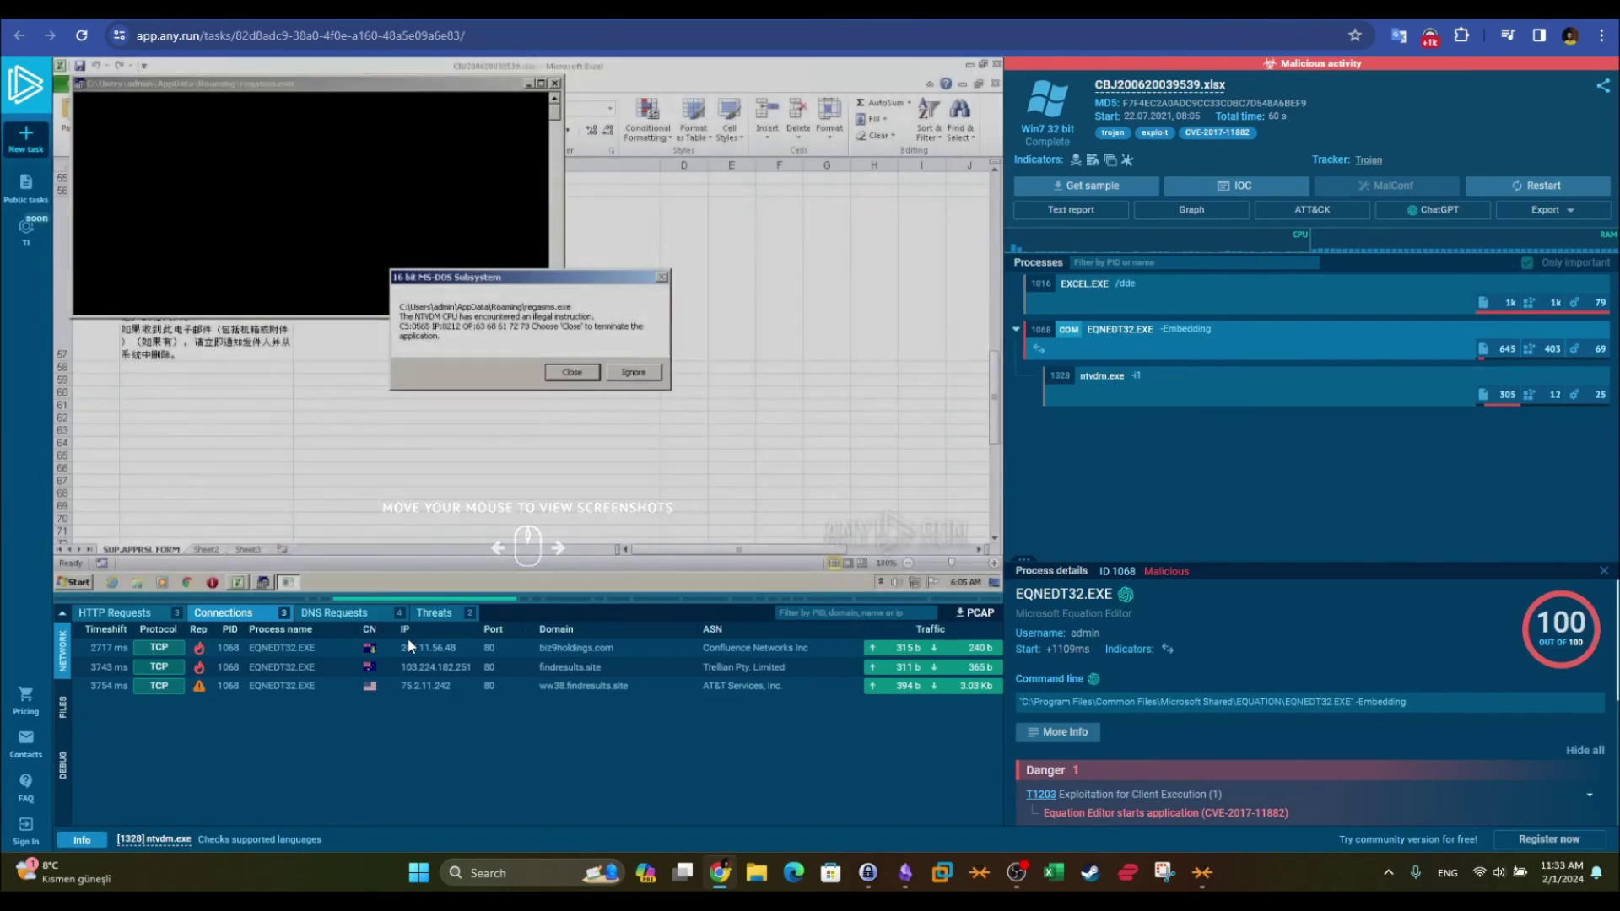
{"action": "key", "text": "ctrl+Tab"}
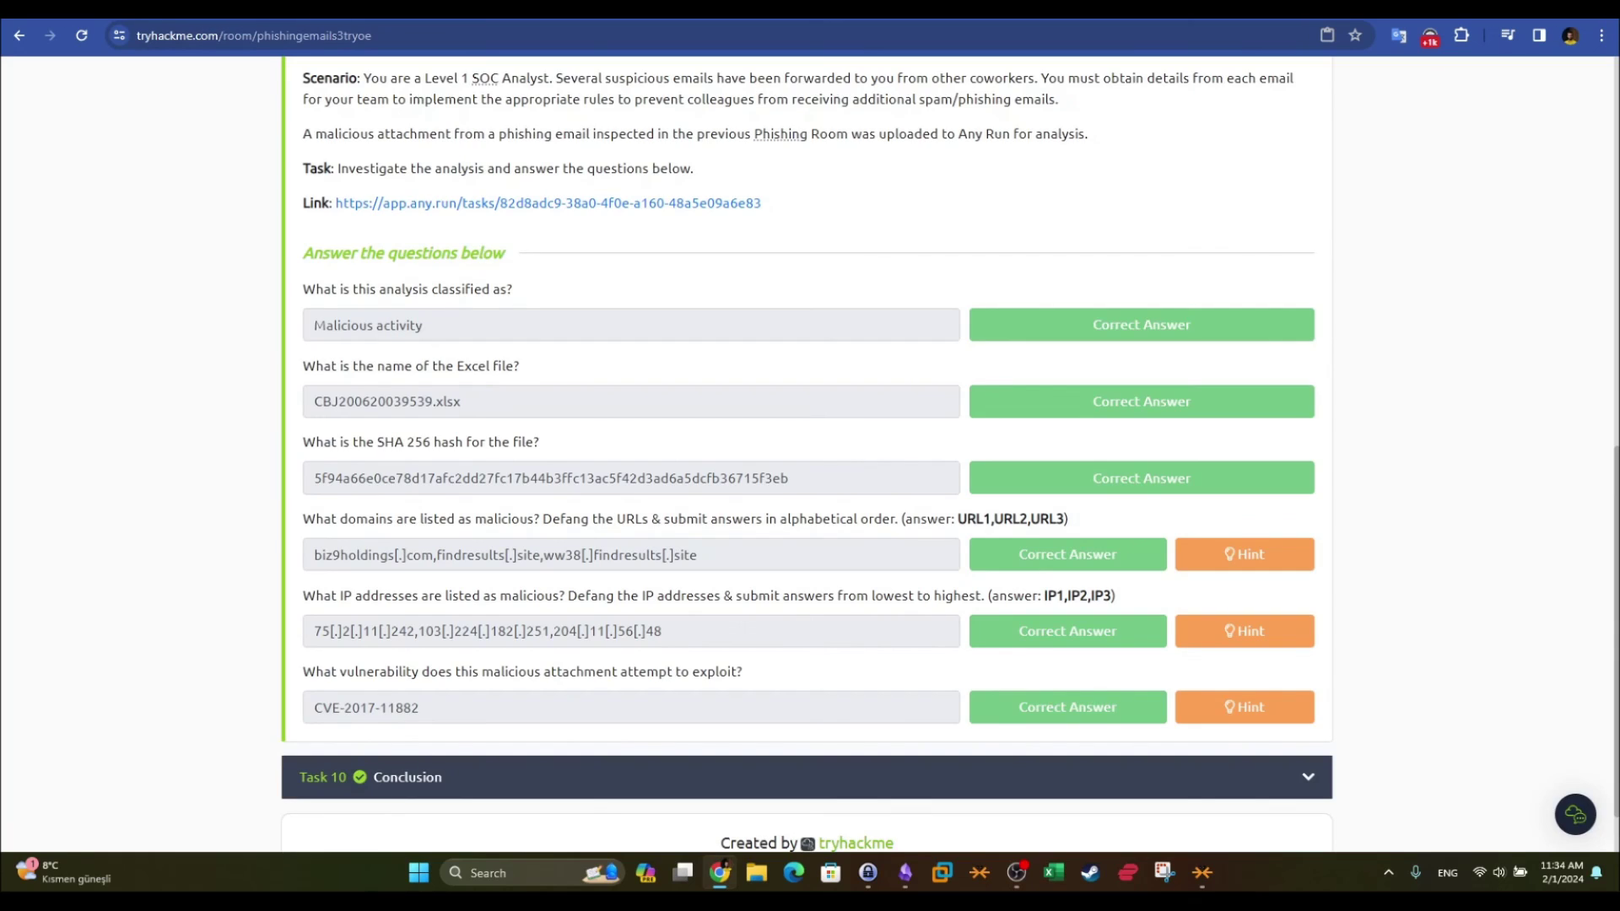
{"action": "key", "text": "ctrl+Tab"}
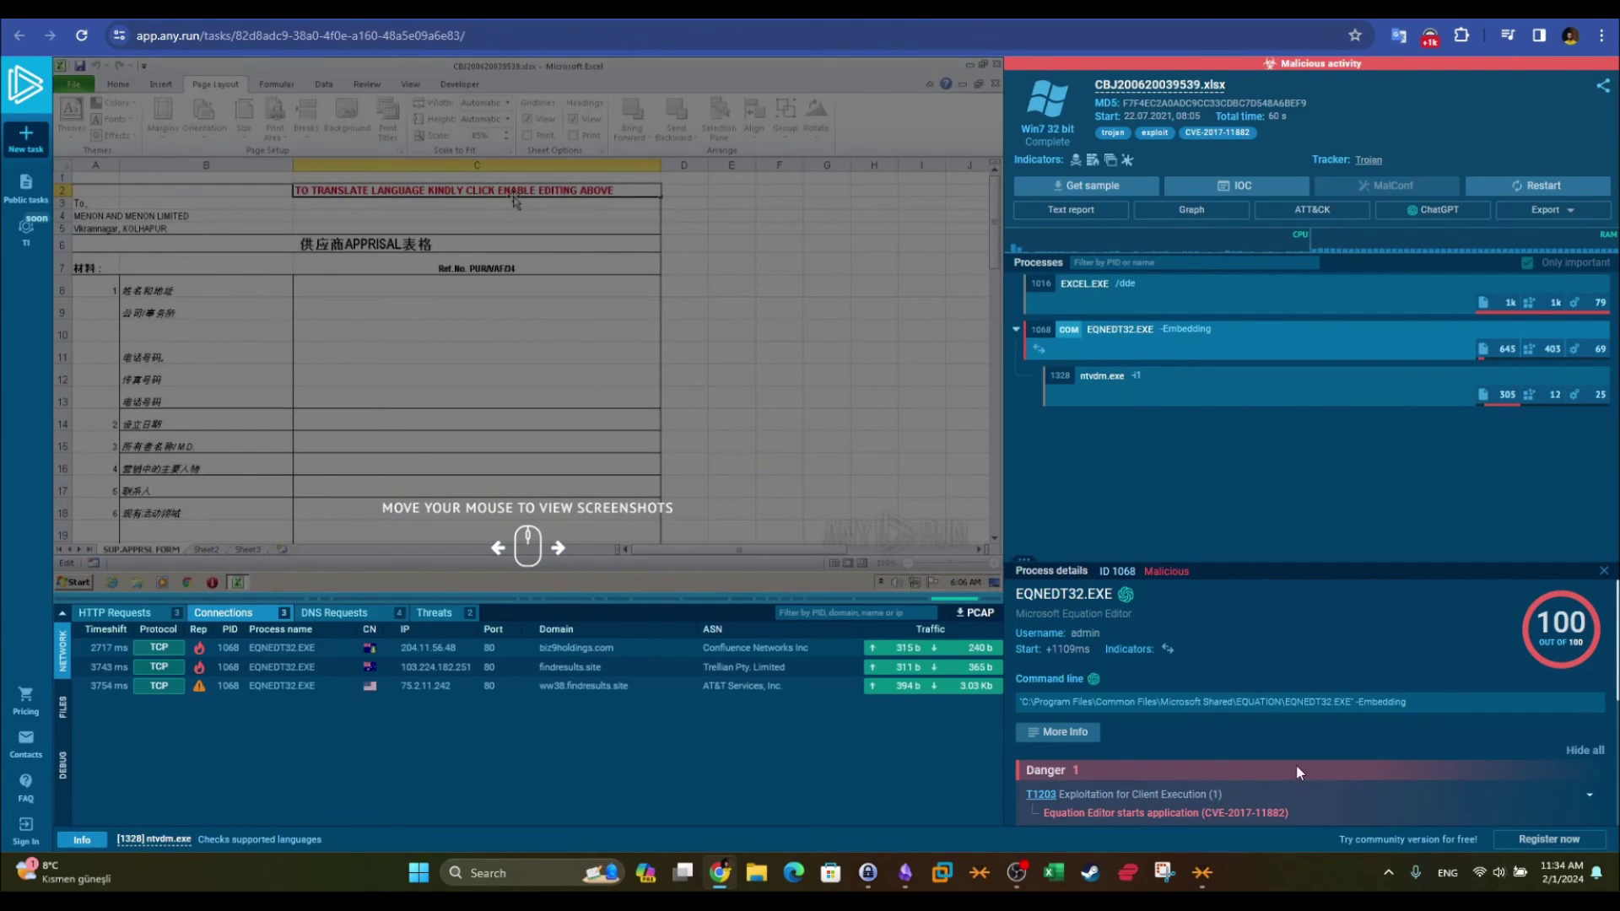
{"action": "scroll", "coordinate": [1222, 810], "scroll_direction": "down", "scroll_amount": 1}
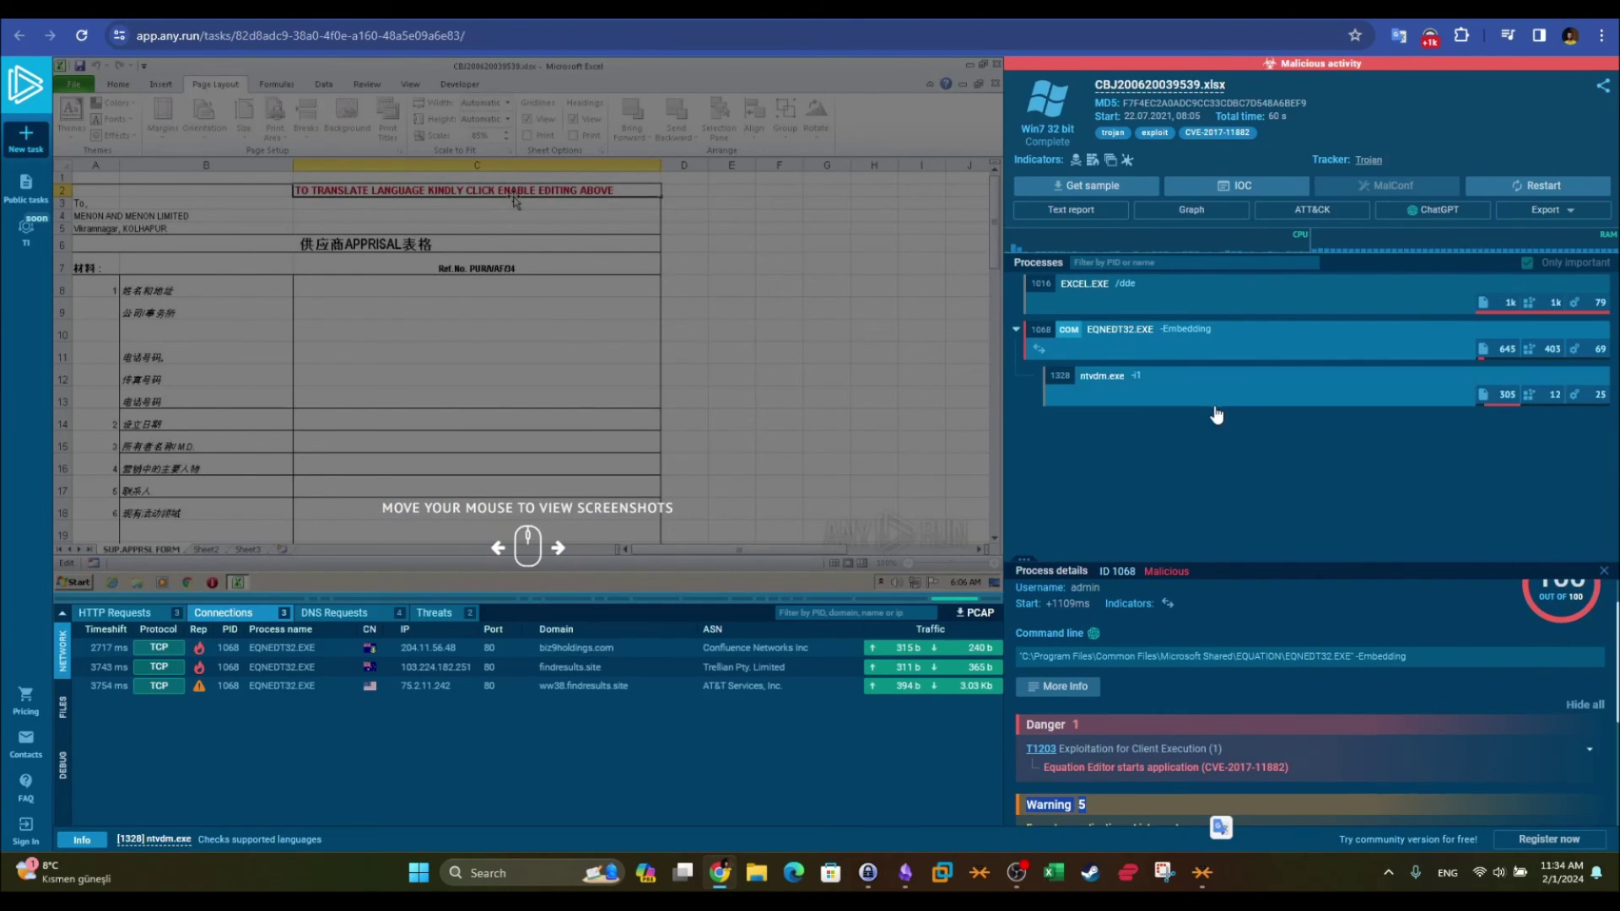